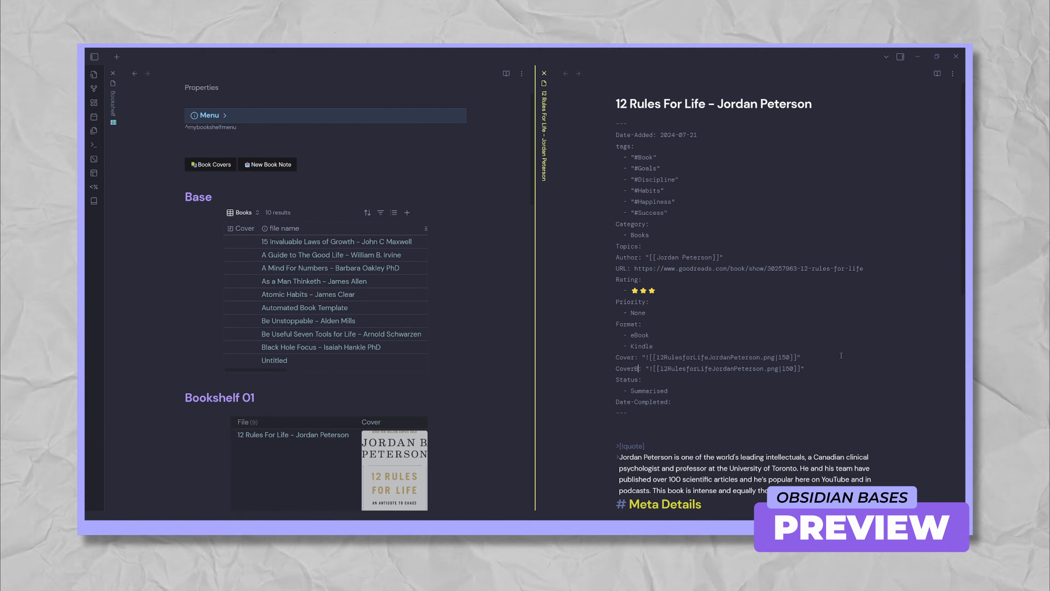
Rename the second cover property in the 12 Rules For Life note's frontmatter to CoverBase and edit the start of its value
{"action": "type", "text": "ase"}
{"action": "left_click", "coordinate": [665, 368]}
{"action": "key", "text": "BackSpace"}
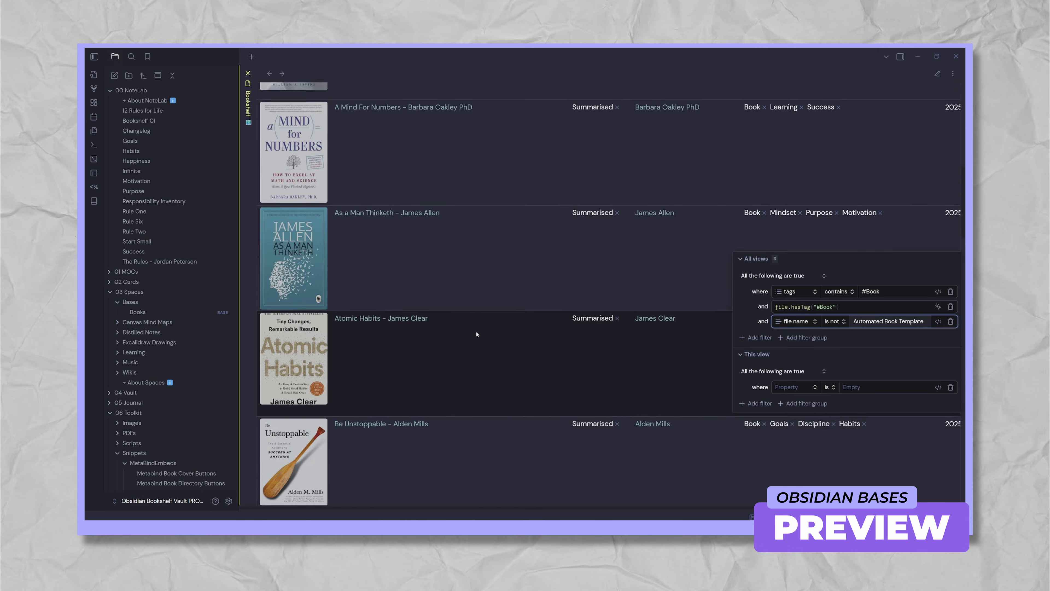
{"action": "scroll", "coordinate": [477, 335], "scroll_direction": "down", "scroll_amount": 3}
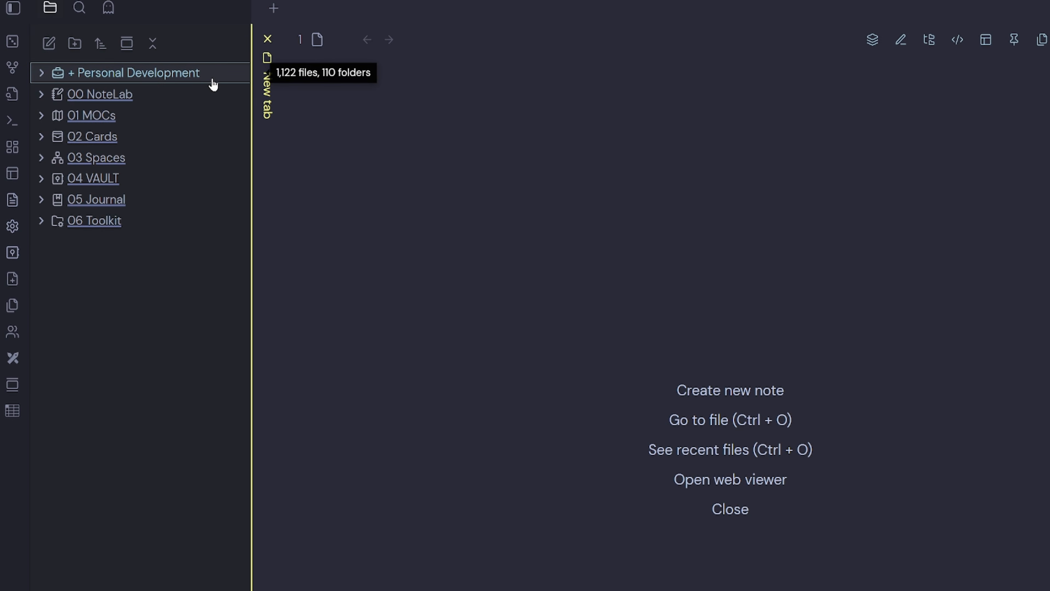
Open the note "A Mind For Numbers - Barbara Oakley PhD" from the 01 Authors folder under + Personal Development
{"action": "left_click", "coordinate": [42, 74]}
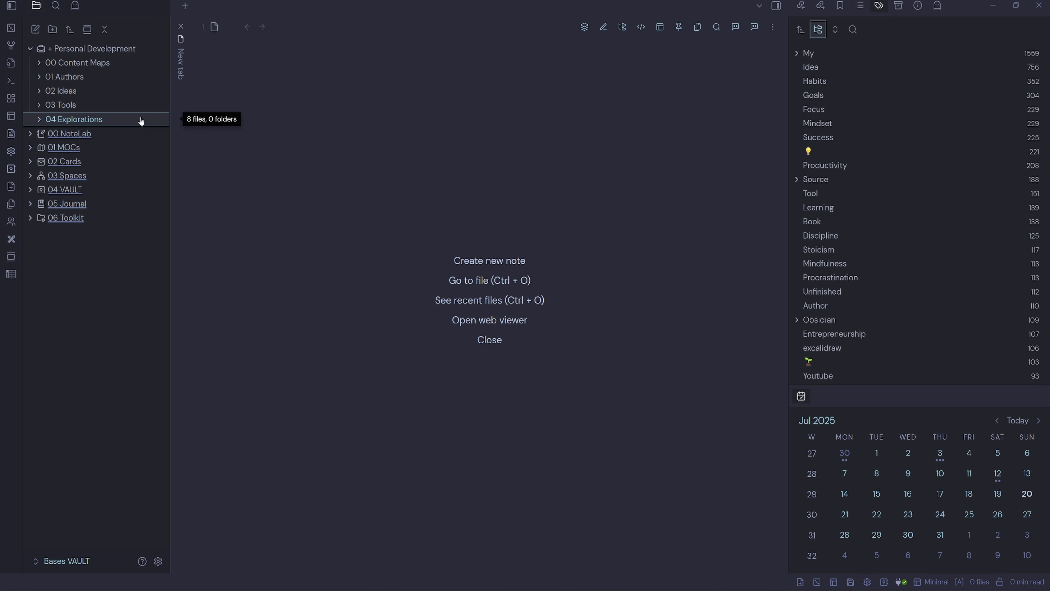
{"action": "left_click", "coordinate": [38, 81]}
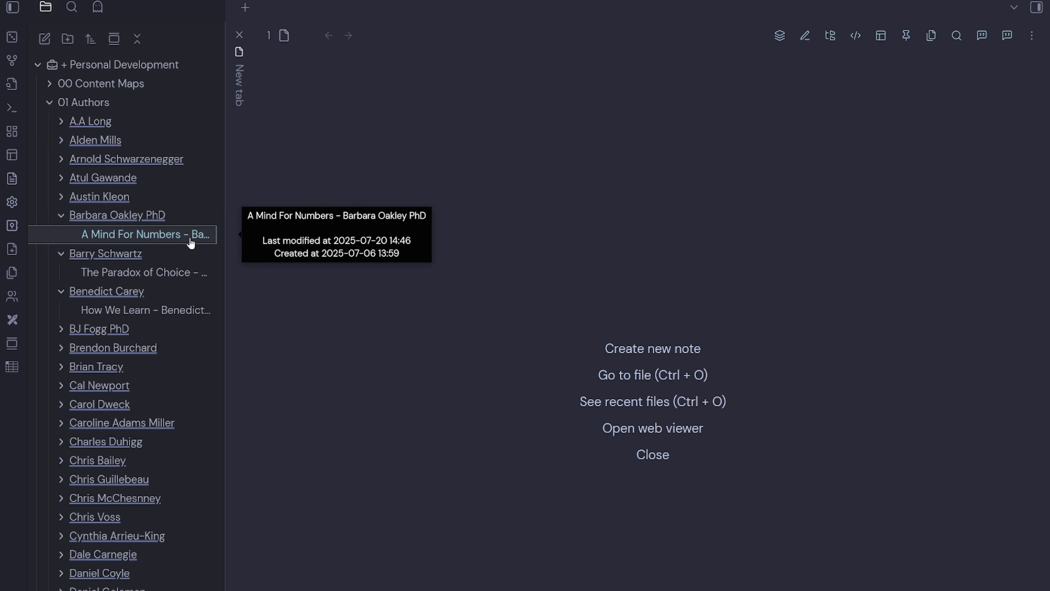
{"action": "left_click", "coordinate": [190, 240]}
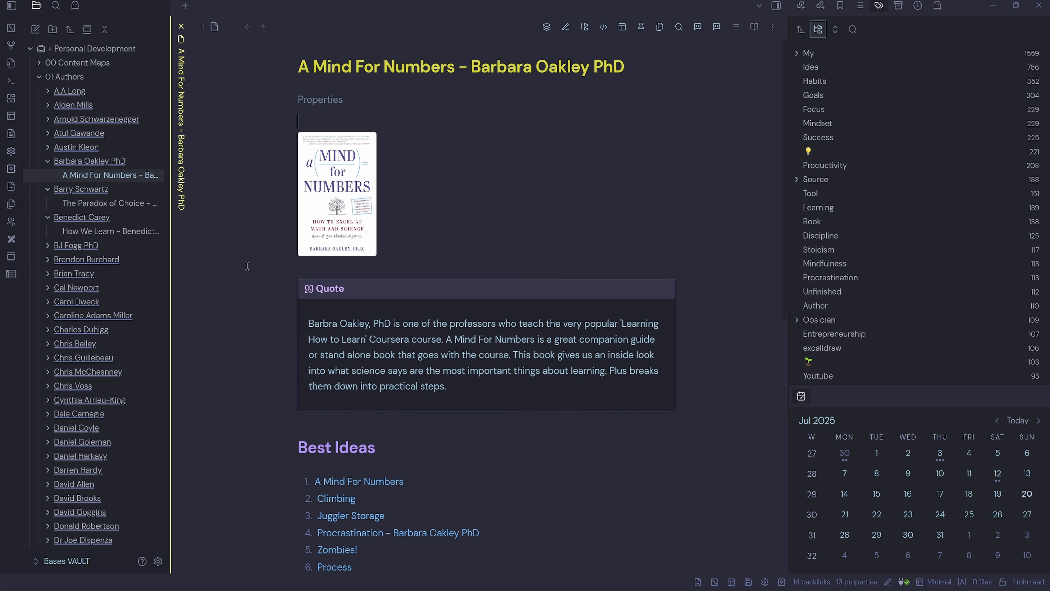
Open the linked "A Mind For Numbers" idea in a side-by-side pane and examine its quote and Reflection drawing
{"action": "scroll", "coordinate": [248, 266], "scroll_direction": "down", "scroll_amount": 5}
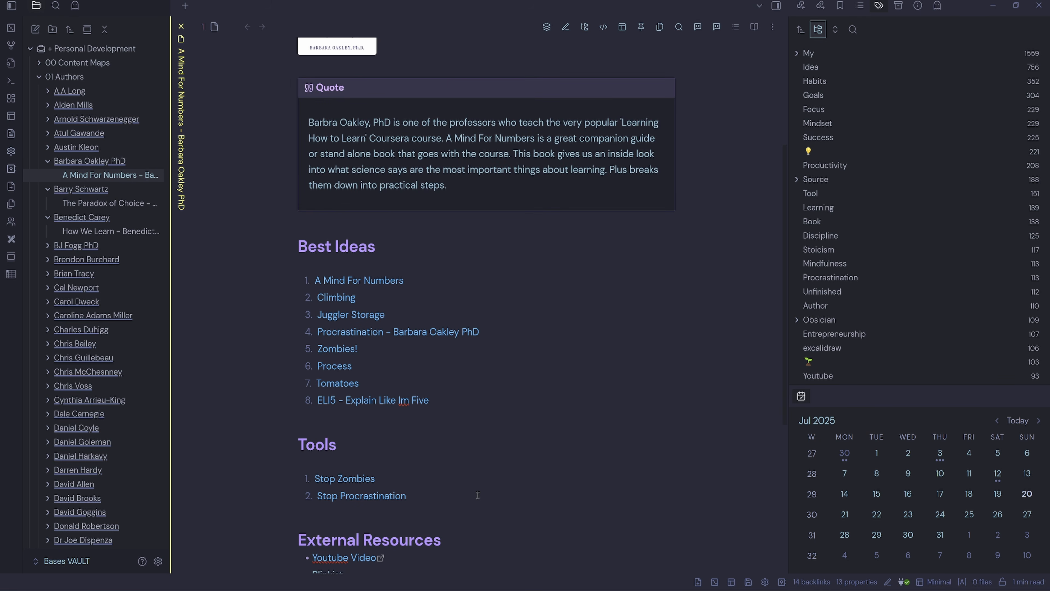
{"action": "left_click", "coordinate": [378, 282], "text": "ctrl+alt"}
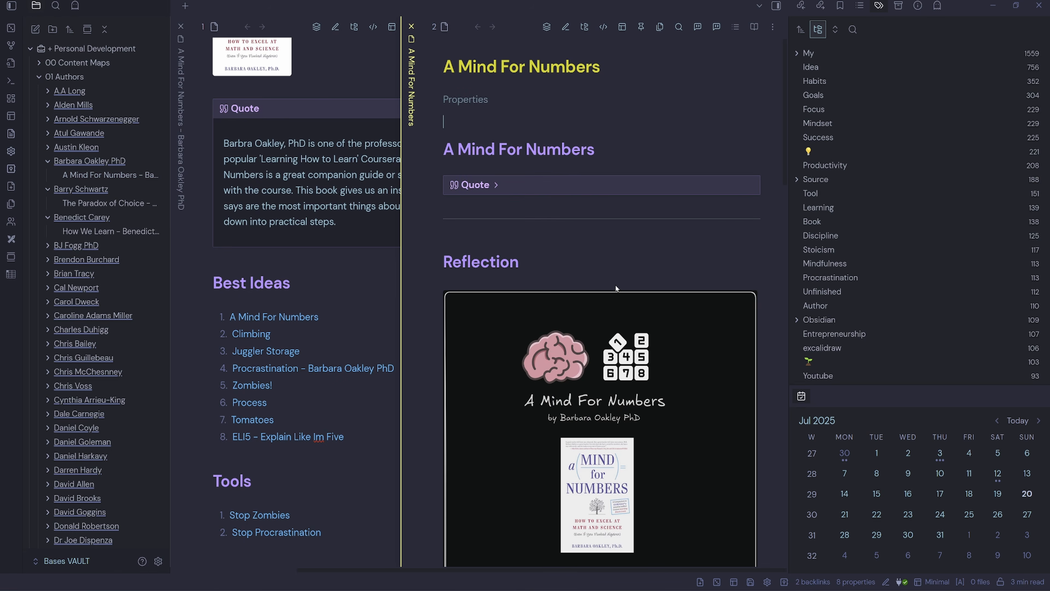
{"action": "left_click", "coordinate": [546, 194]}
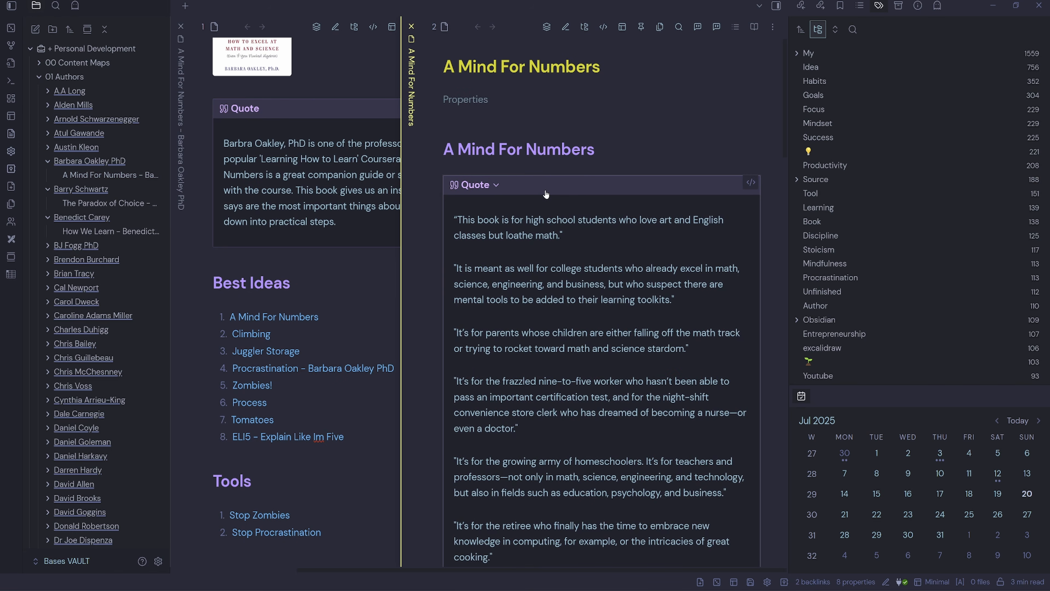
{"action": "left_click", "coordinate": [546, 194]}
{"action": "scroll", "coordinate": [559, 482], "scroll_direction": "down", "scroll_amount": 5}
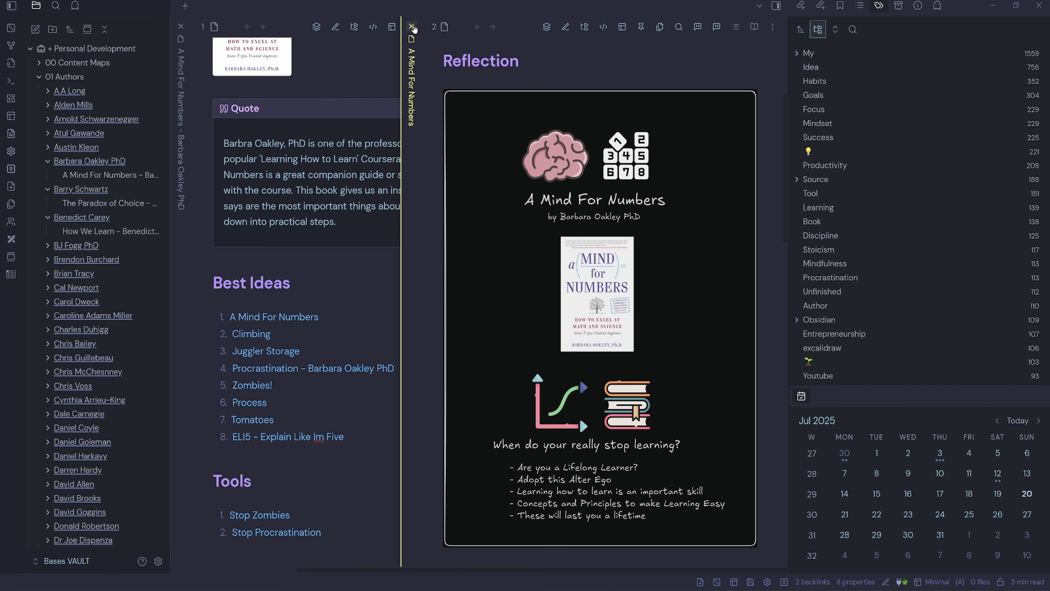
Replace the side-by-side note with the linked Climbing idea from Best Ideas and view its Reflection drawing
{"action": "left_click", "coordinate": [412, 27]}
{"action": "left_click", "coordinate": [346, 364]}
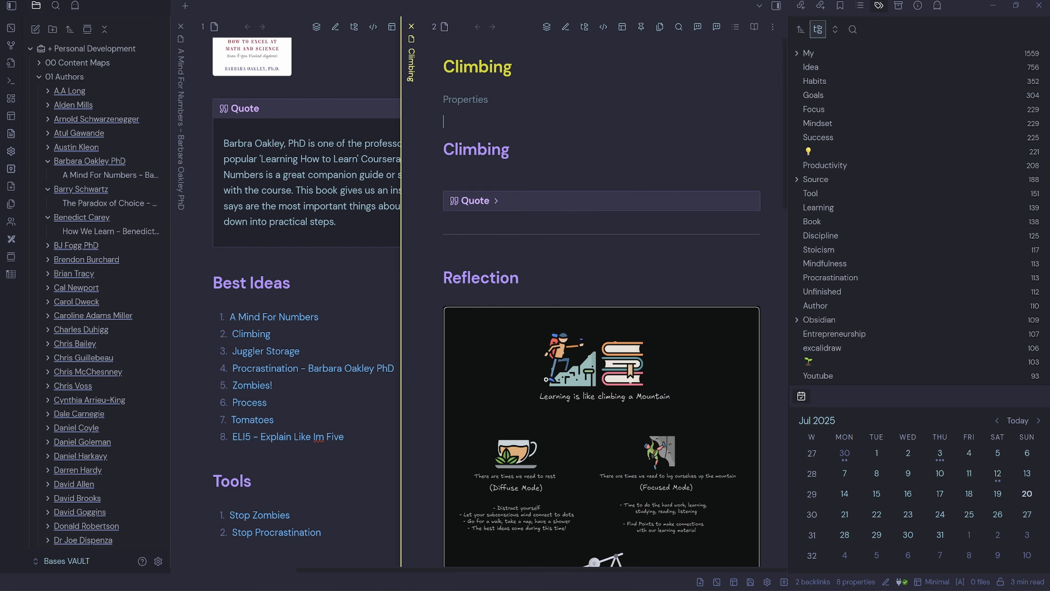
{"action": "scroll", "coordinate": [667, 426], "scroll_direction": "down", "scroll_amount": 4}
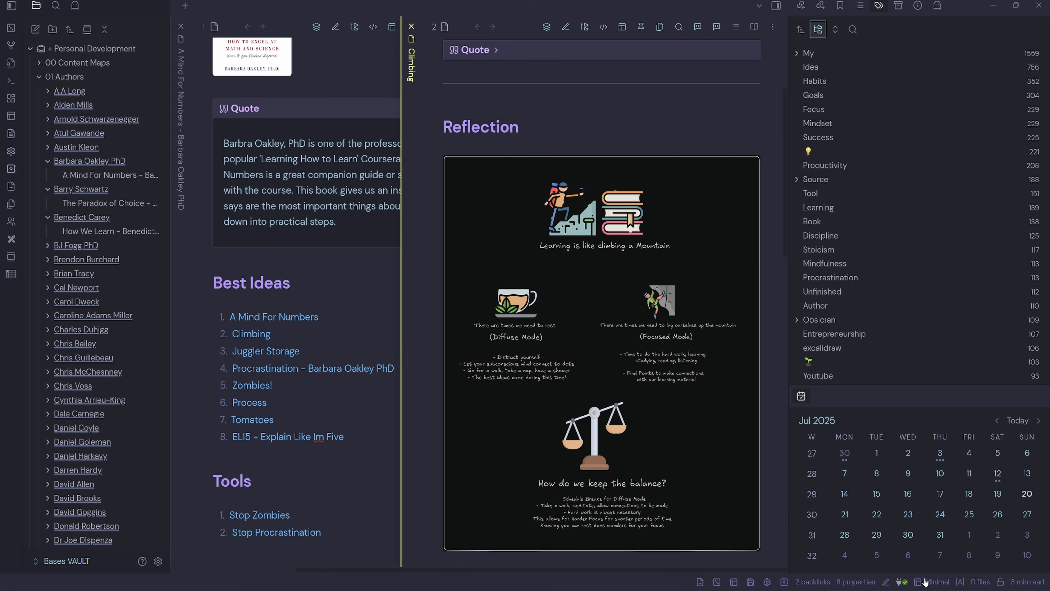
Load the Bookshelf workspace and check where the Bookshelf note sits in the 01 MOCs folder
{"action": "left_click", "coordinate": [935, 581]}
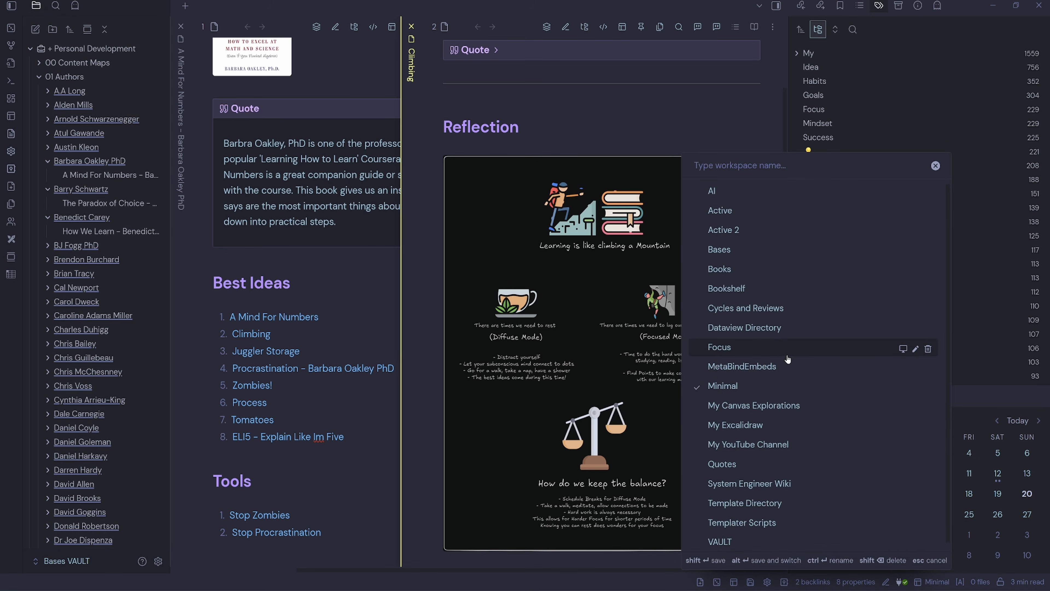
{"action": "left_click", "coordinate": [751, 290]}
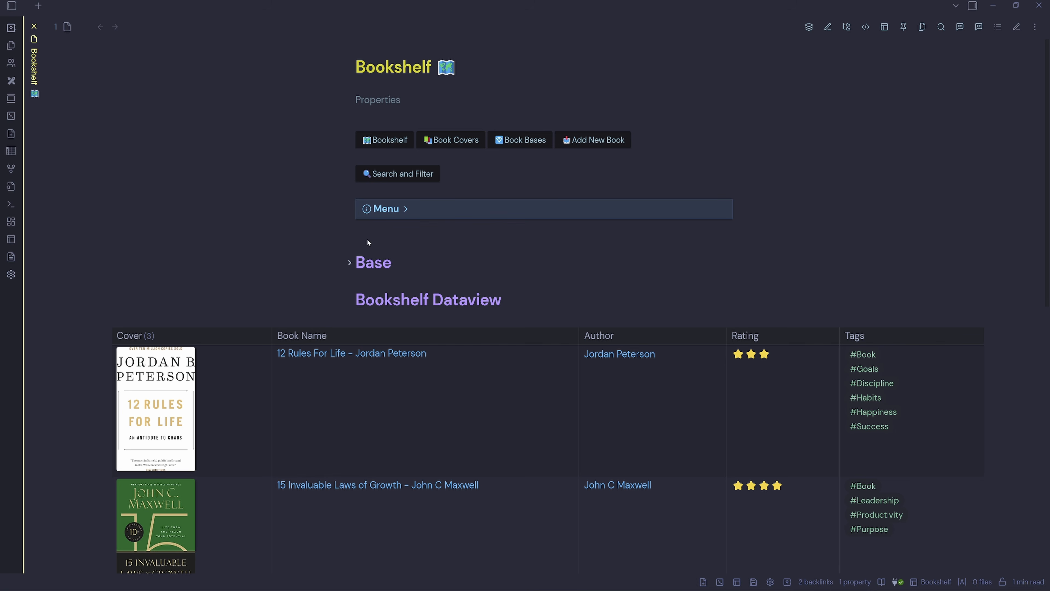
{"action": "left_click", "coordinate": [12, 6]}
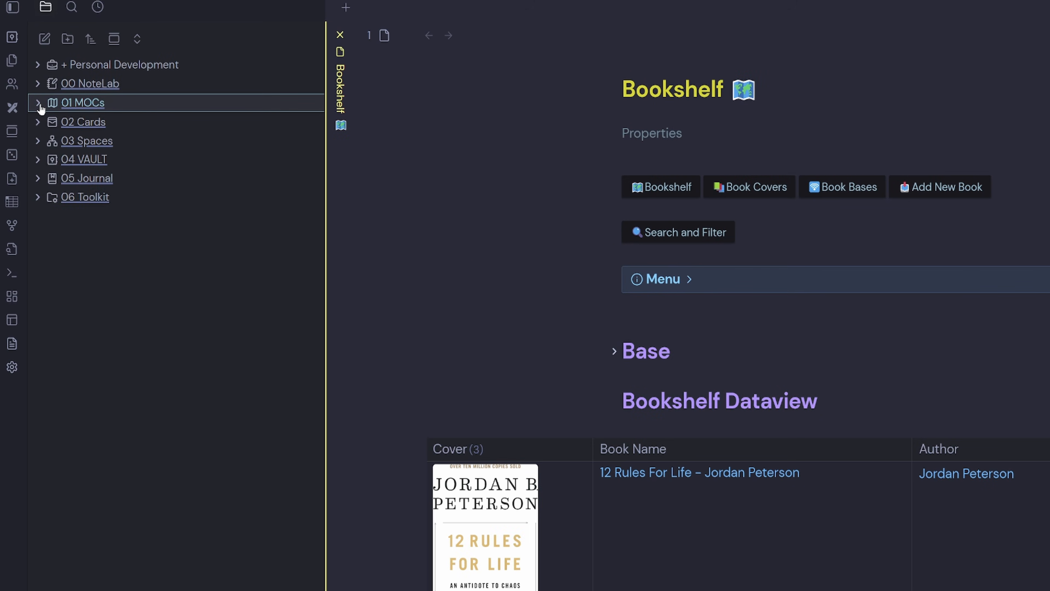
{"action": "left_click", "coordinate": [38, 103]}
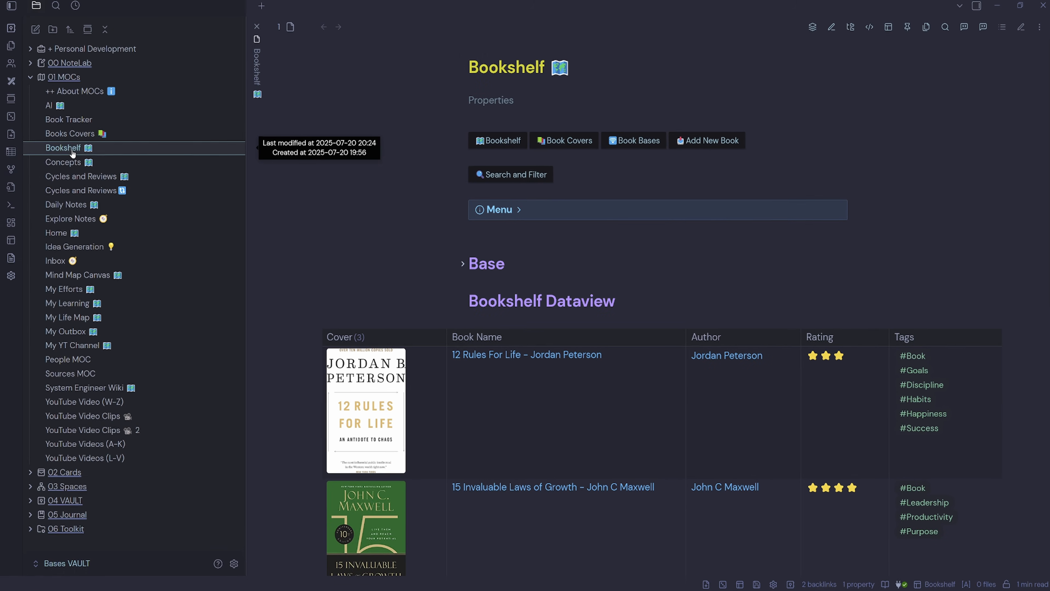
{"action": "left_click", "coordinate": [11, 7]}
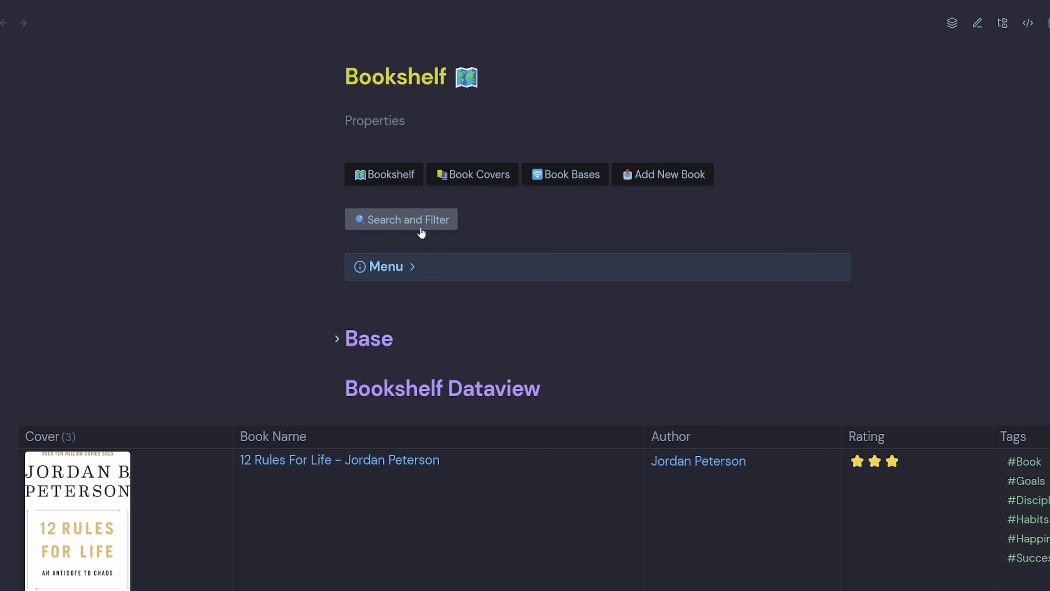
Expand the Menu callout in the Bookshelf note and look over the Bookshelf Dataview table
{"action": "left_click", "coordinate": [428, 272]}
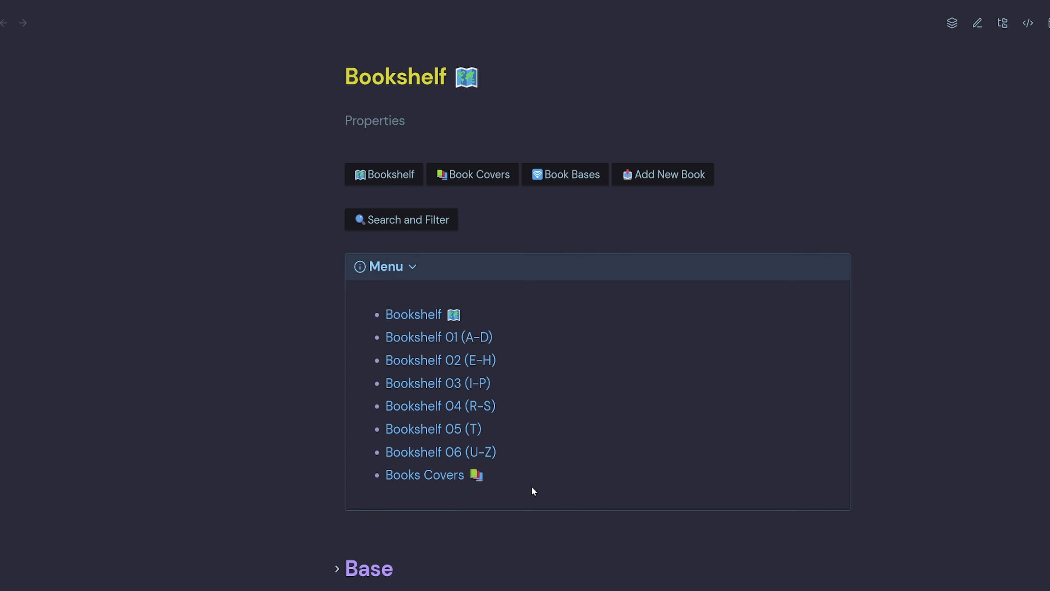
{"action": "scroll", "coordinate": [630, 327], "scroll_direction": "down", "scroll_amount": 6}
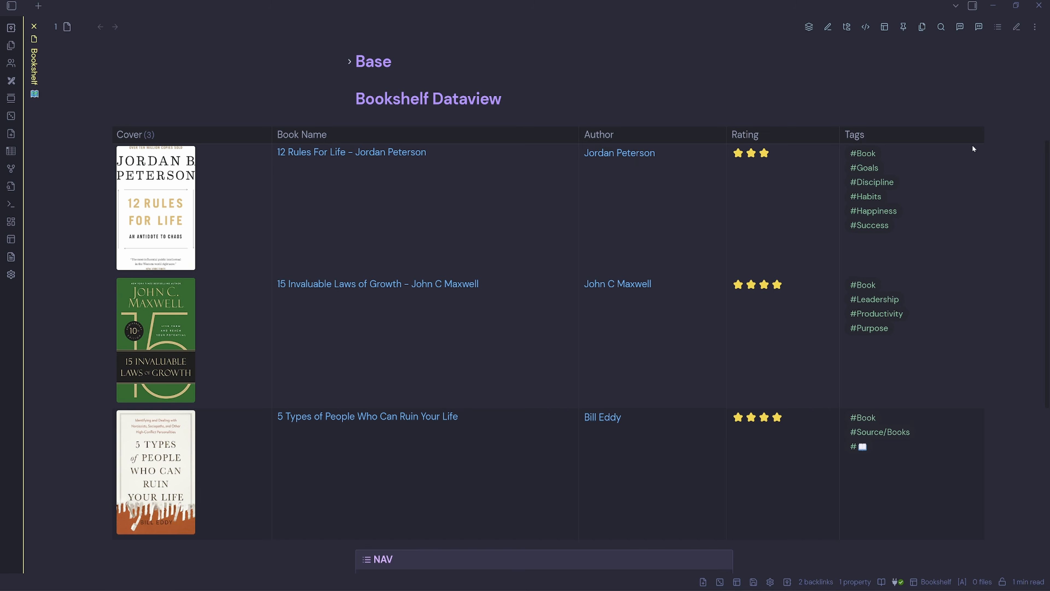
Show the Bookshelf note in source mode and examine the Dataview query's FROM sources, file name exclusions, 0-9 range and sort order
{"action": "left_click", "coordinate": [1017, 27]}
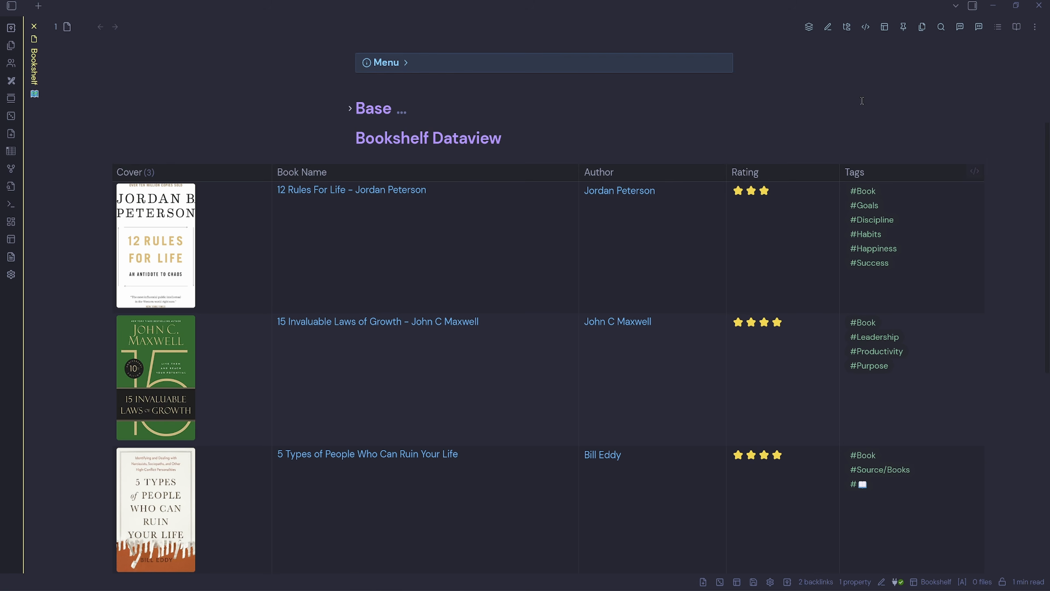
{"action": "left_click", "coordinate": [865, 26]}
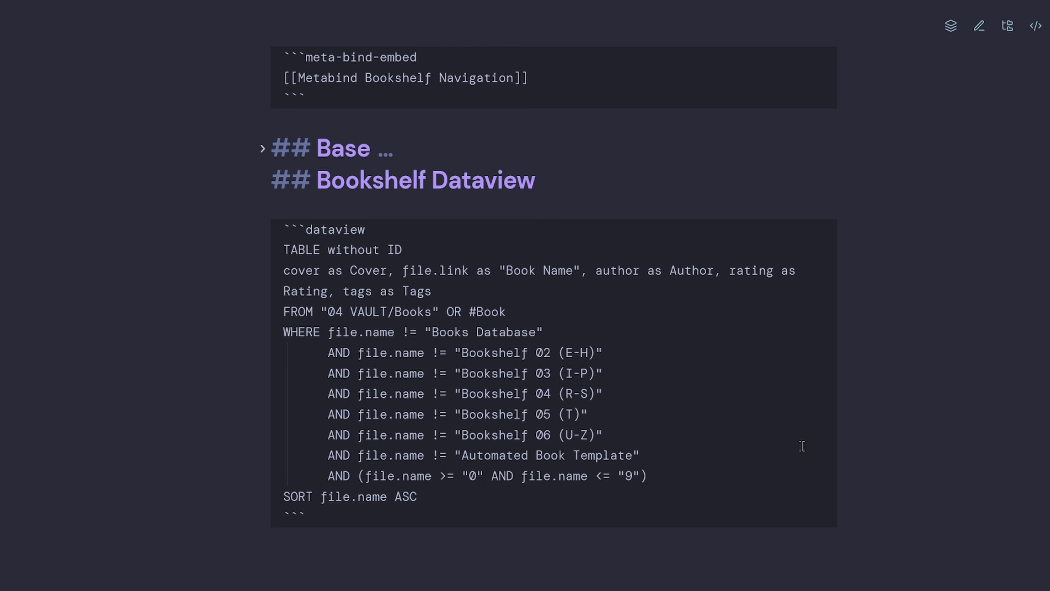
{"action": "left_click_drag", "start_coordinate": [328, 312], "coordinate": [432, 312]}
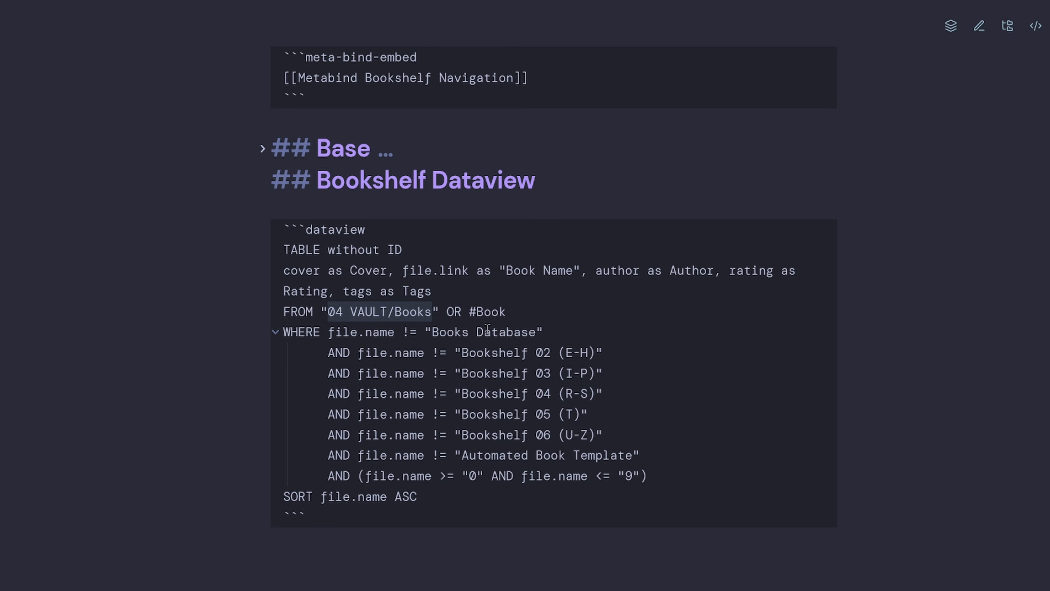
{"action": "left_click_drag", "start_coordinate": [509, 313], "coordinate": [469, 313]}
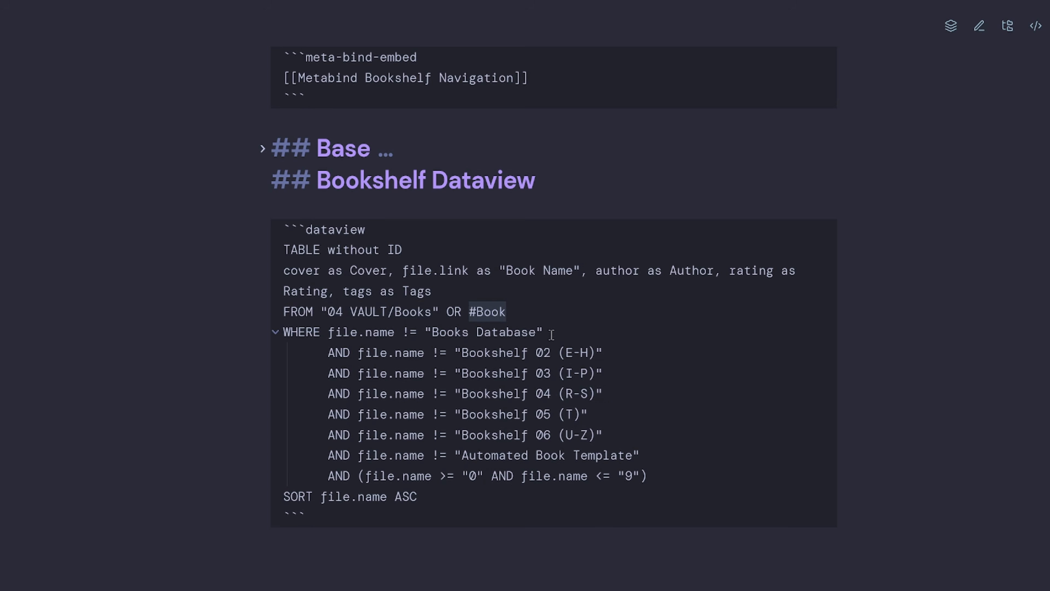
{"action": "left_click_drag", "start_coordinate": [647, 460], "coordinate": [328, 332]}
{"action": "left_click_drag", "start_coordinate": [655, 478], "coordinate": [328, 475]}
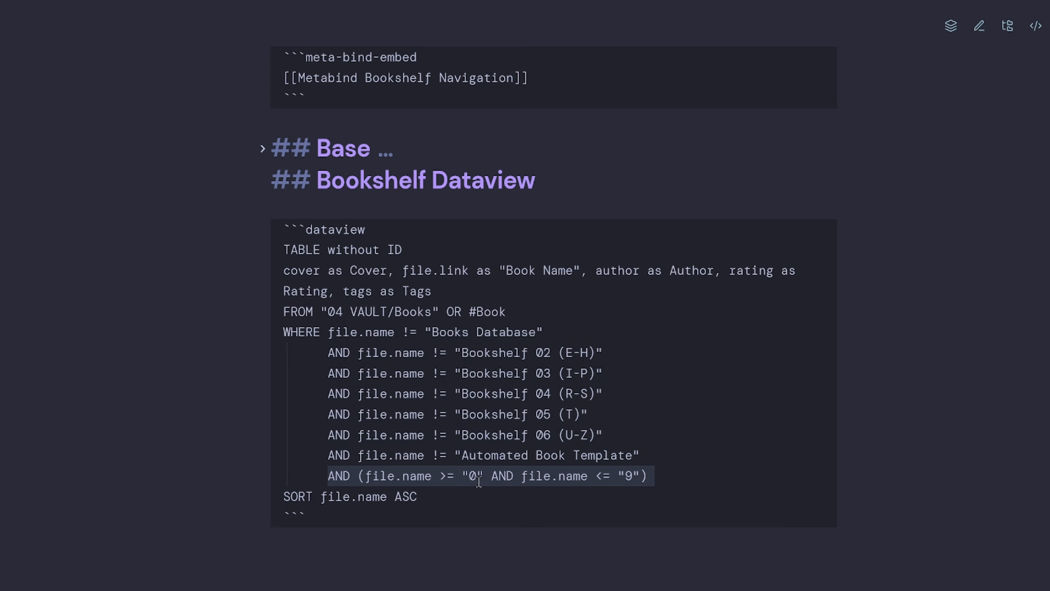
{"action": "double_click", "coordinate": [407, 496]}
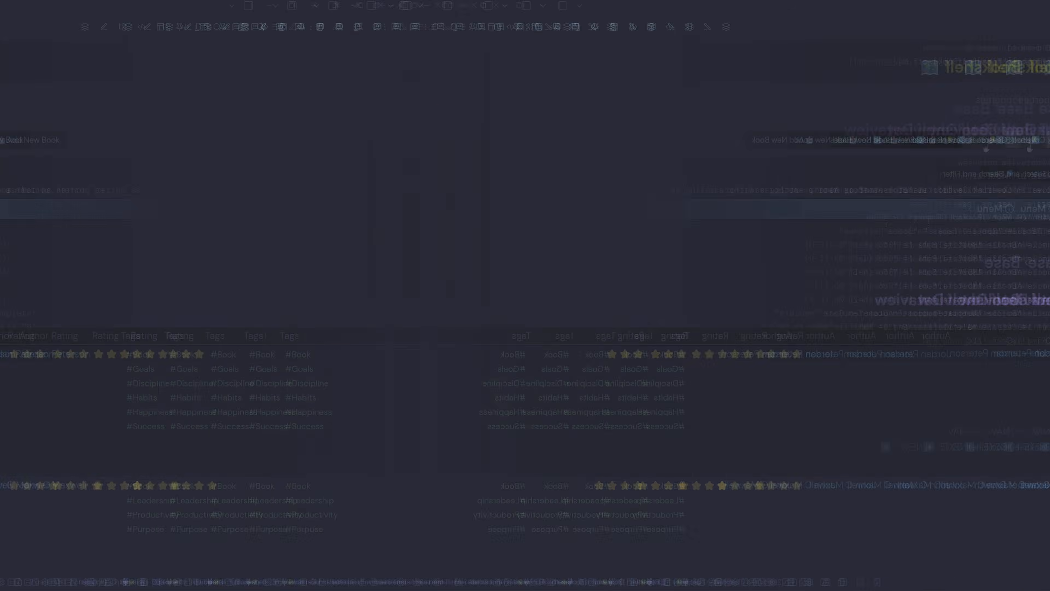
Open the Books Covers note and browse its Dataview gallery of book covers
{"action": "left_click", "coordinate": [457, 145]}
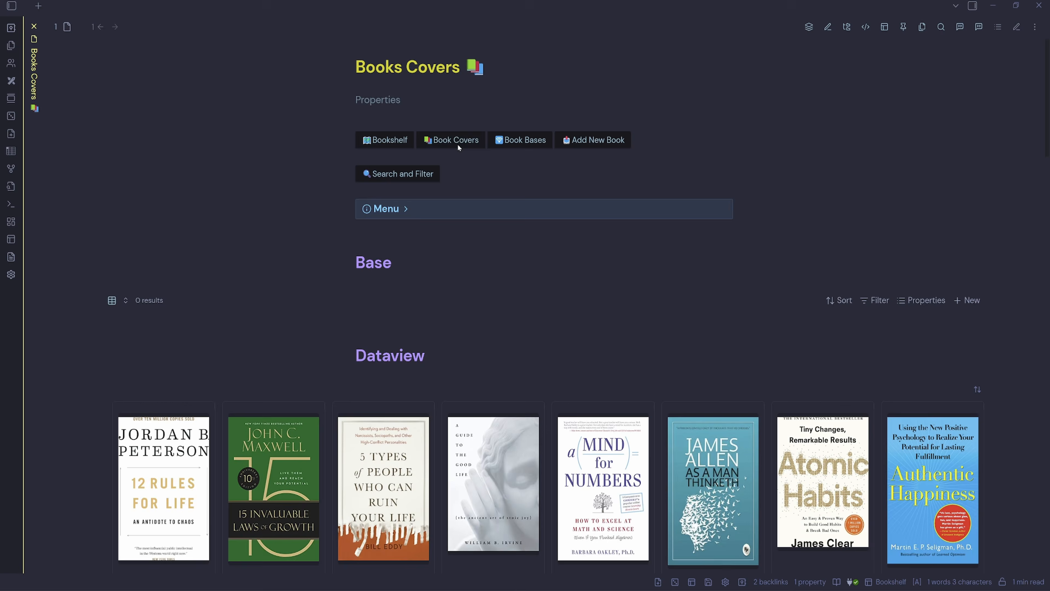
{"action": "scroll", "coordinate": [616, 280], "scroll_direction": "down", "scroll_amount": 5}
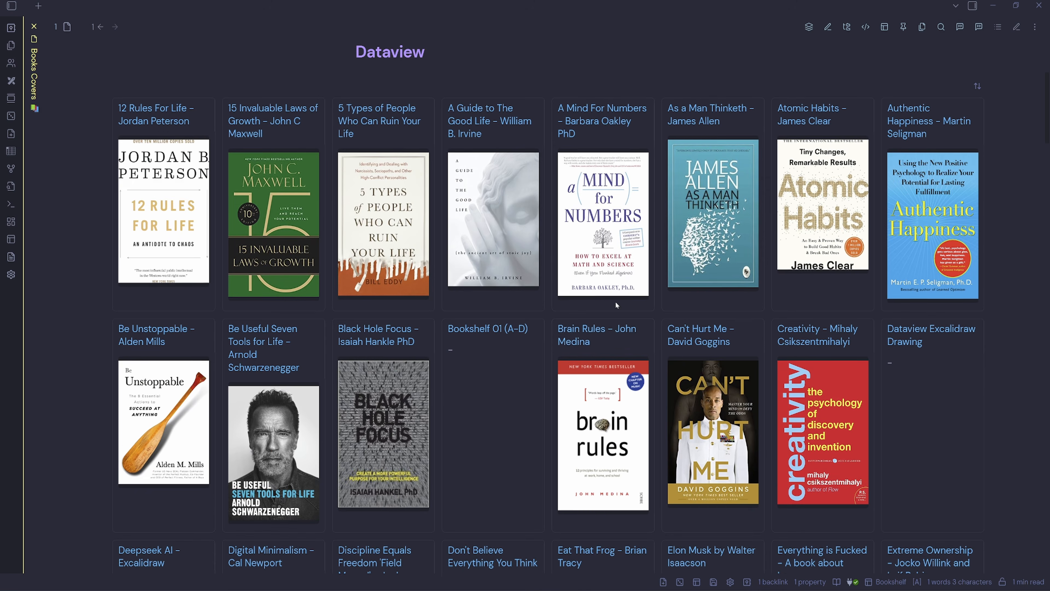
{"action": "scroll", "coordinate": [629, 335], "scroll_direction": "down", "scroll_amount": 2}
{"action": "scroll", "coordinate": [629, 334], "scroll_direction": "down", "scroll_amount": 6}
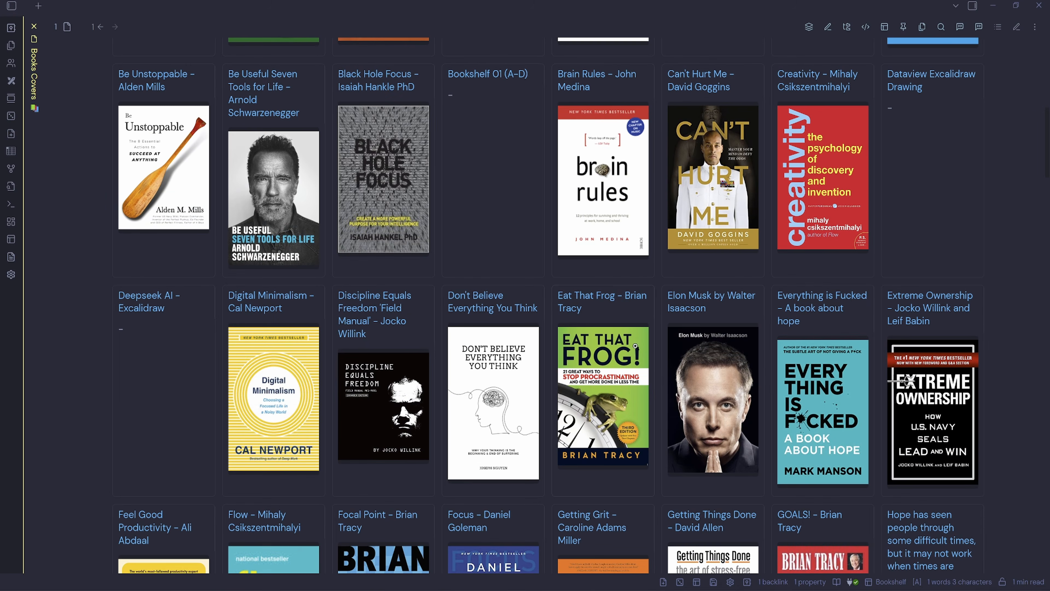
{"action": "scroll", "coordinate": [635, 356], "scroll_direction": "down", "scroll_amount": 4}
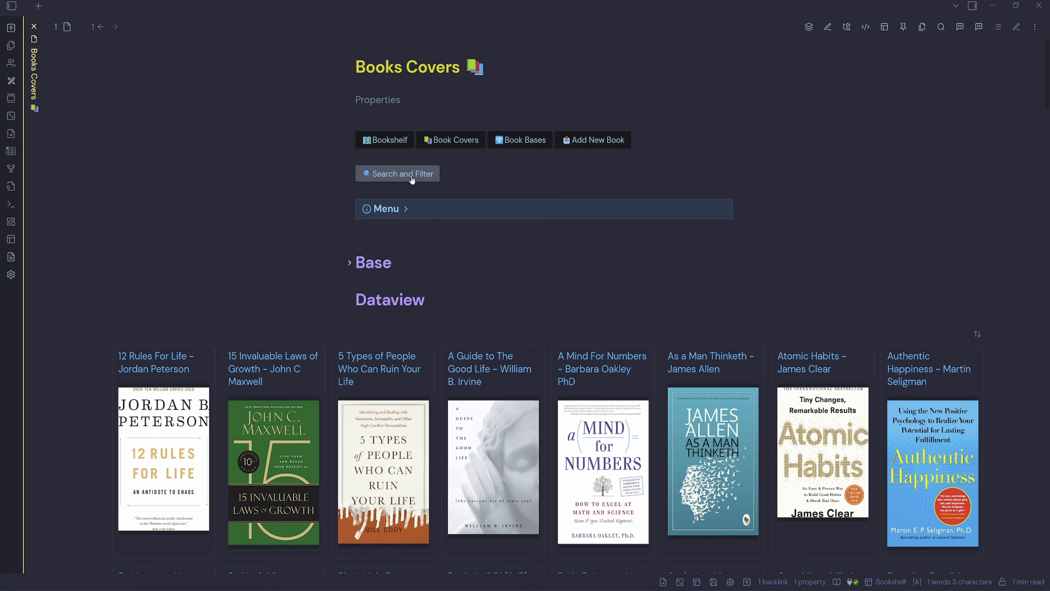
Open the book Search and Filter page, filter the books by the status Summarised, and look through the results
{"action": "left_click", "coordinate": [412, 179]}
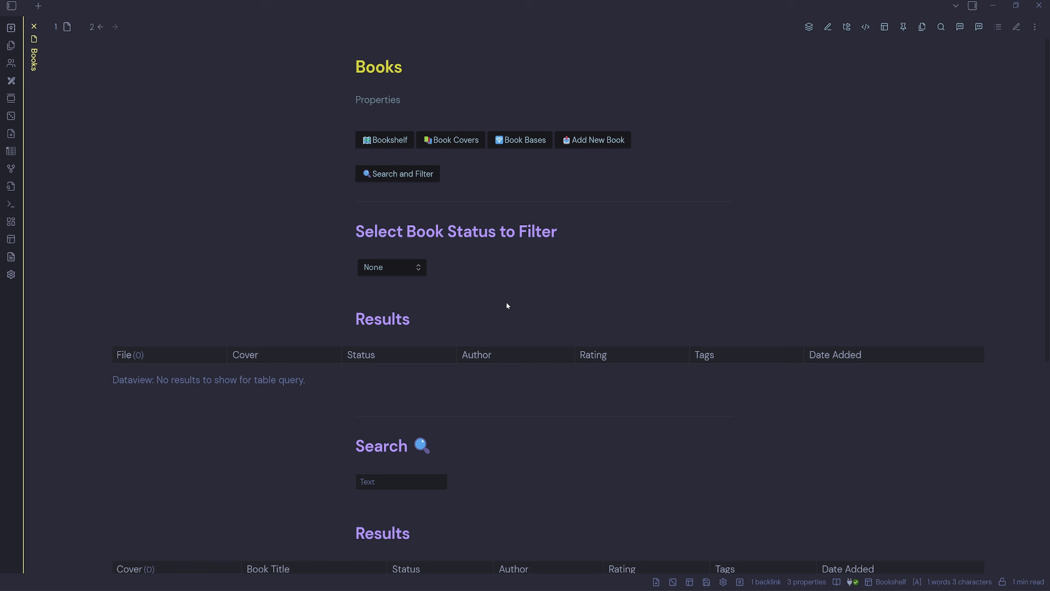
{"action": "left_click", "coordinate": [399, 268]}
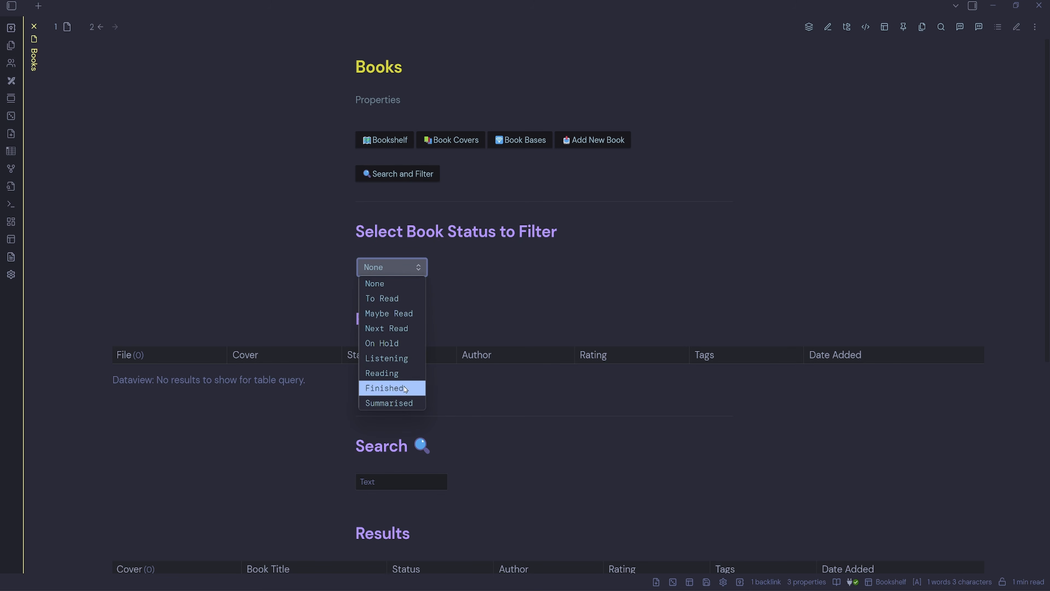
{"action": "left_click", "coordinate": [408, 403]}
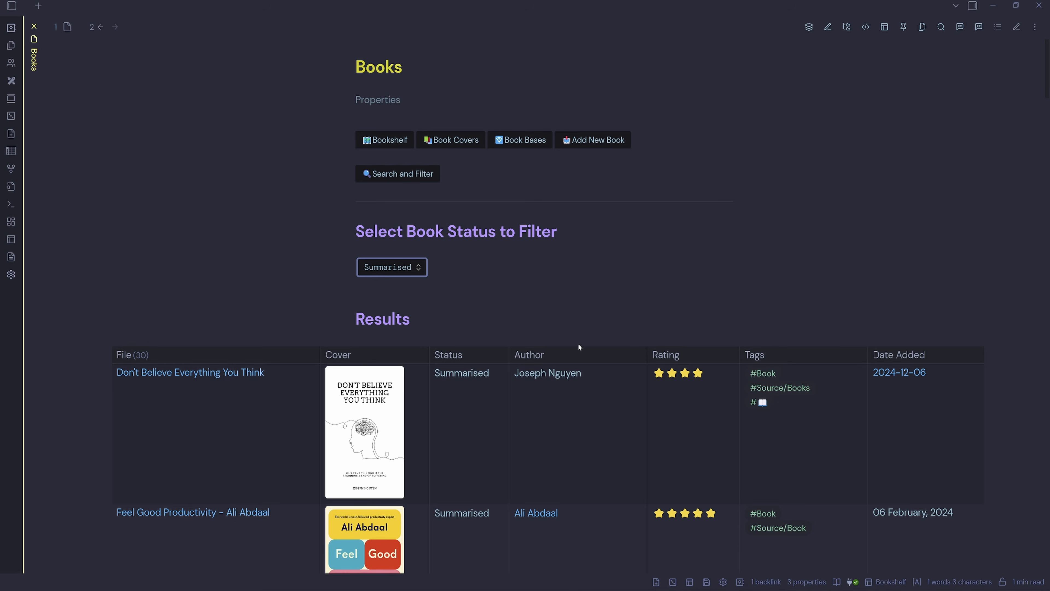
{"action": "scroll", "coordinate": [707, 473], "scroll_direction": "down", "scroll_amount": 7}
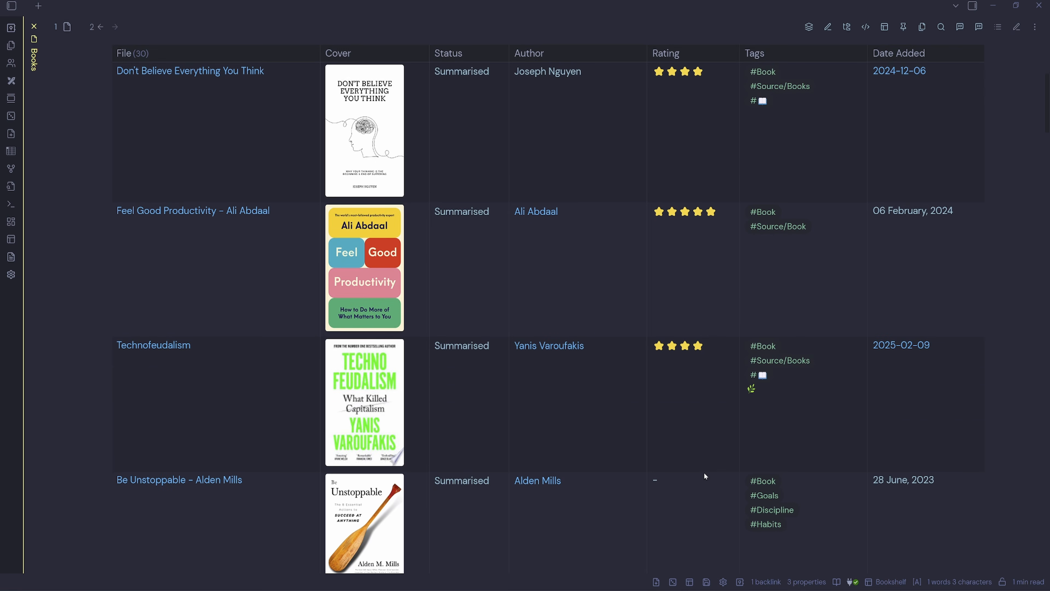
Reset the book status filter to None
{"action": "scroll", "coordinate": [705, 476], "scroll_direction": "up", "scroll_amount": 7}
{"action": "left_click", "coordinate": [391, 268]}
{"action": "left_click", "coordinate": [393, 284]}
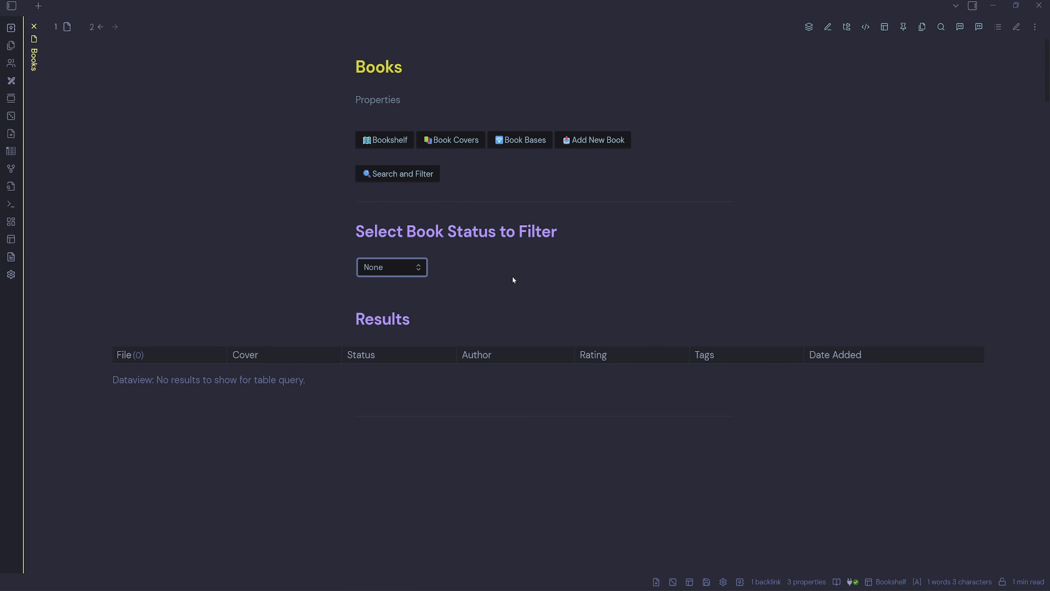
Return to the Bookshelf note and examine the Bookshelf table in its Base section
{"action": "left_click", "coordinate": [391, 144]}
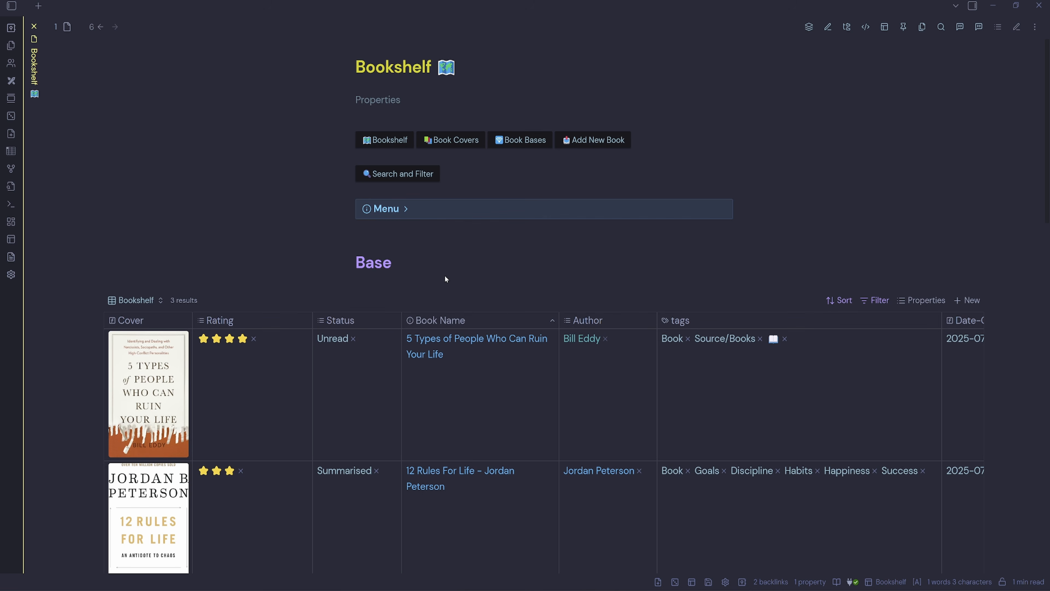
{"action": "scroll", "coordinate": [445, 275], "scroll_direction": "down", "scroll_amount": 3}
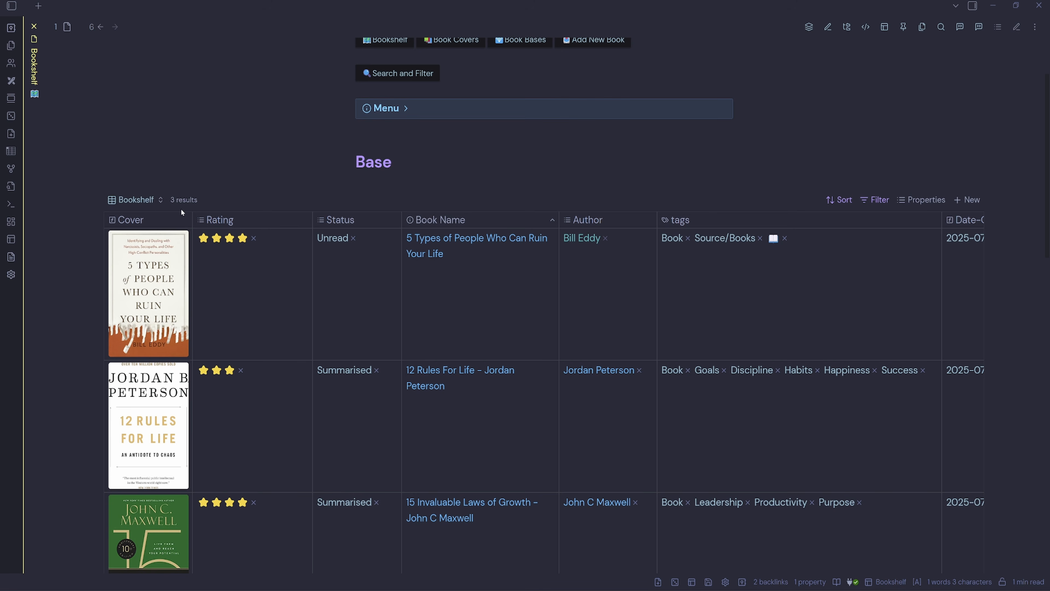
Compare the Base section's Bookshelf table with the Bookshelf Dataview table in the same note
{"action": "scroll", "coordinate": [716, 343], "scroll_direction": "down", "scroll_amount": 3}
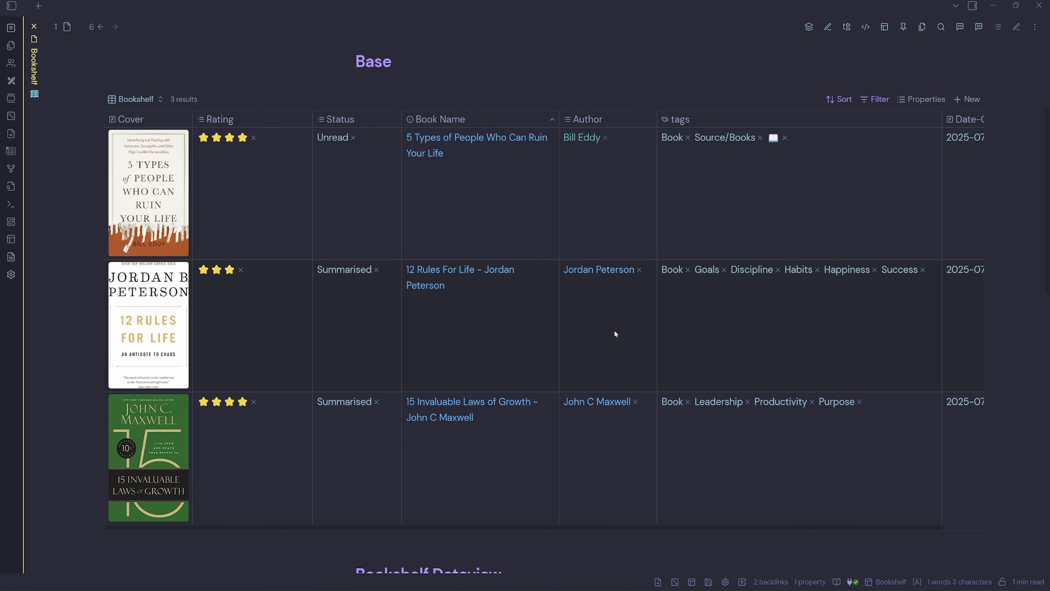
{"action": "scroll", "coordinate": [614, 331], "scroll_direction": "down", "scroll_amount": 15}
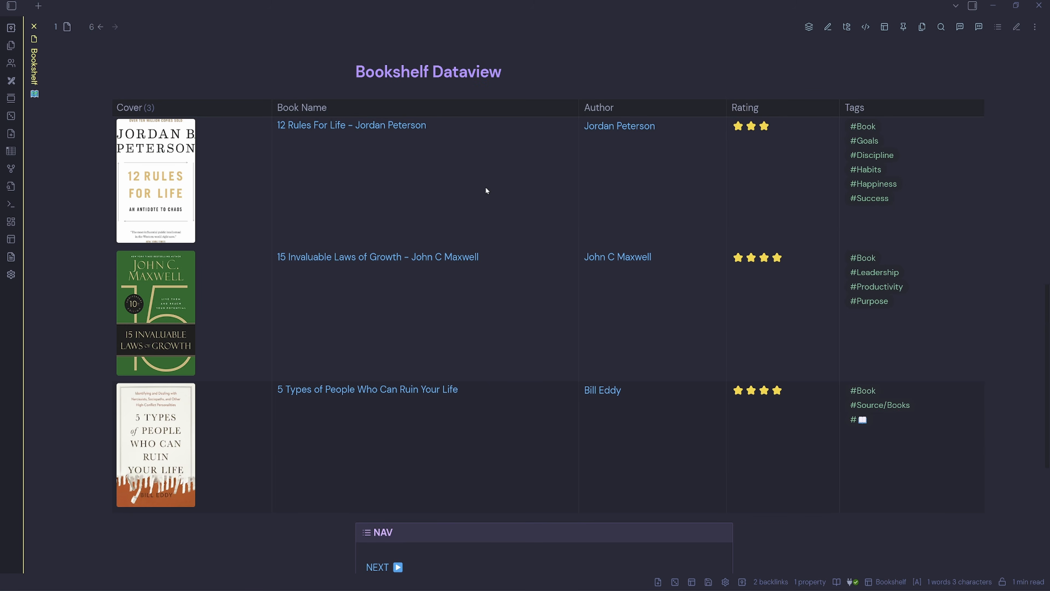
{"action": "scroll", "coordinate": [526, 215], "scroll_direction": "up", "scroll_amount": 15}
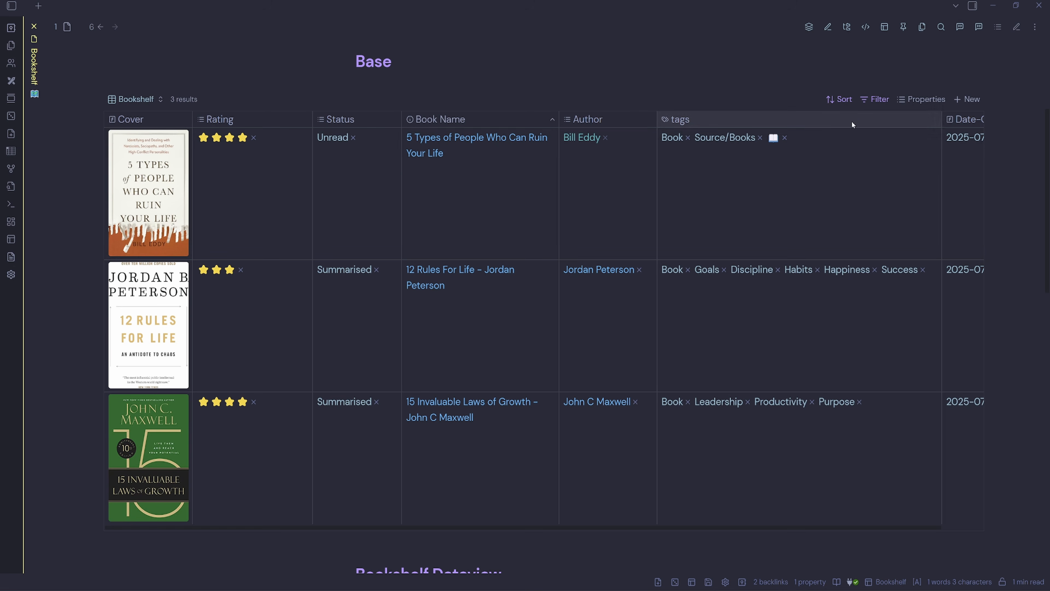
Examine the Bookshelf table's filters for this view, showing the condition for names starting with 0 as code
{"action": "left_click", "coordinate": [875, 100]}
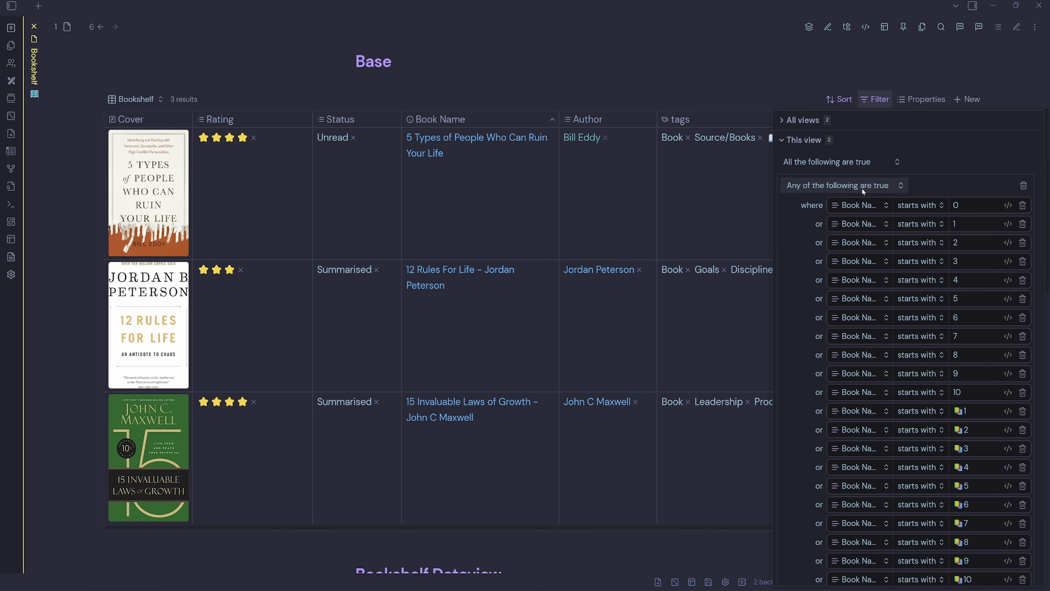
{"action": "left_click", "coordinate": [1008, 205]}
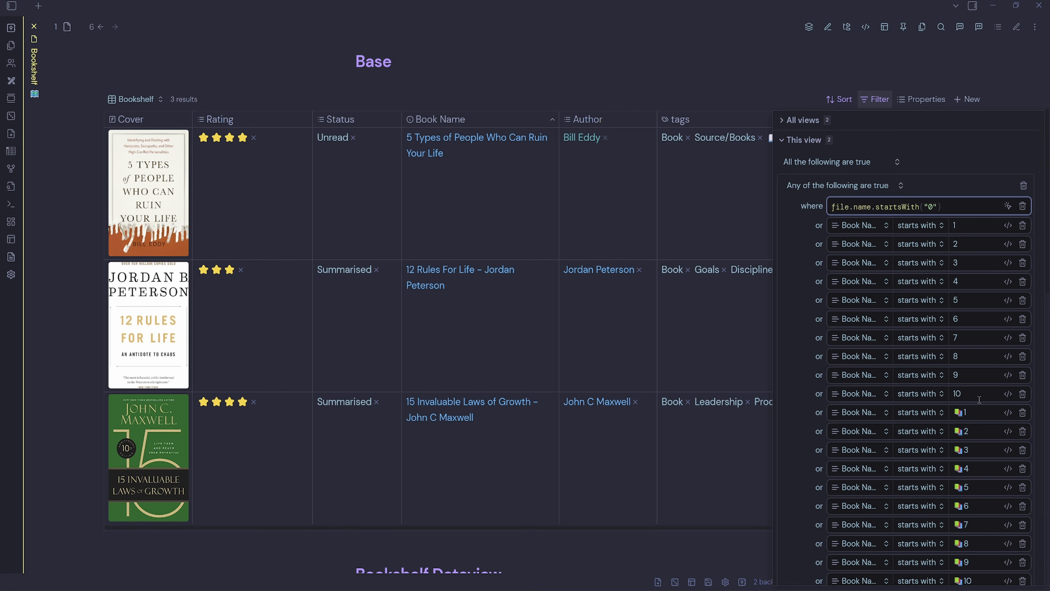
{"action": "scroll", "coordinate": [981, 455], "scroll_direction": "down", "scroll_amount": 2}
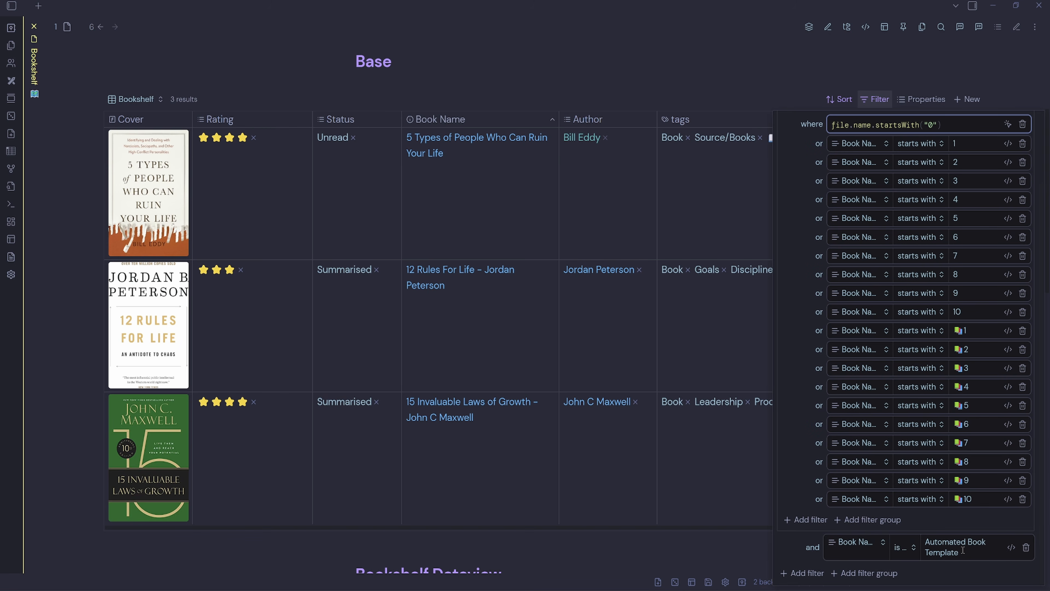
{"action": "scroll", "coordinate": [876, 216], "scroll_direction": "up", "scroll_amount": 3}
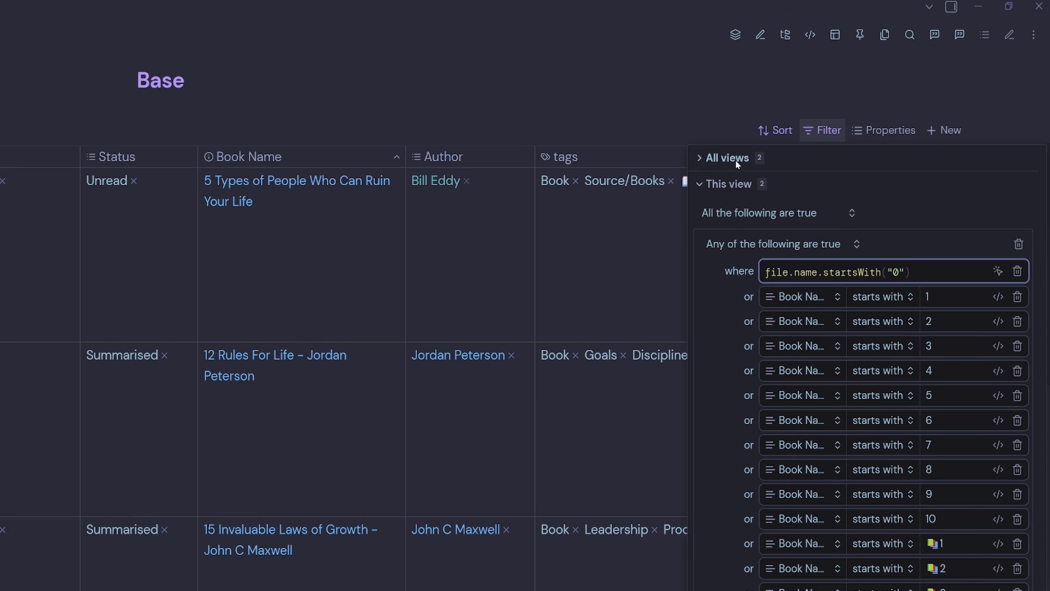
Expand the filters for all views and show the file "has tag Book" condition as code
{"action": "left_click", "coordinate": [699, 158]}
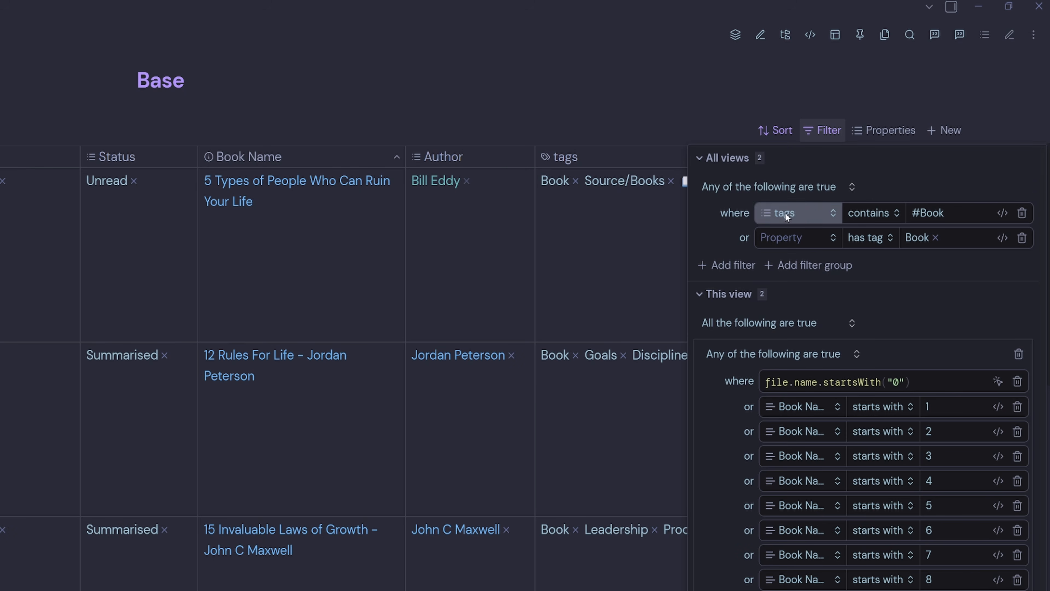
{"action": "left_click", "coordinate": [955, 237]}
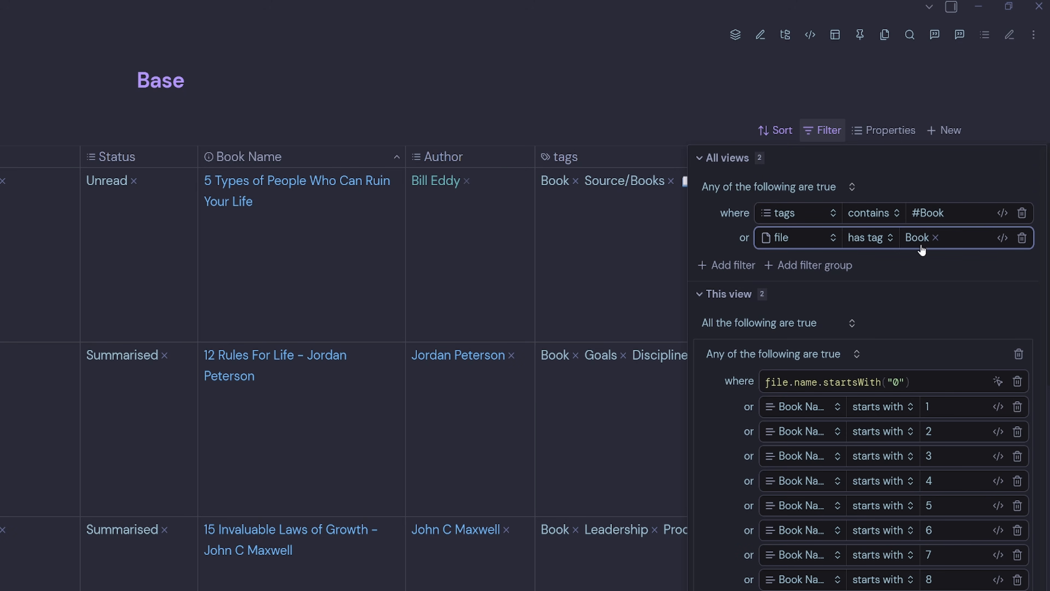
{"action": "left_click", "coordinate": [1003, 237]}
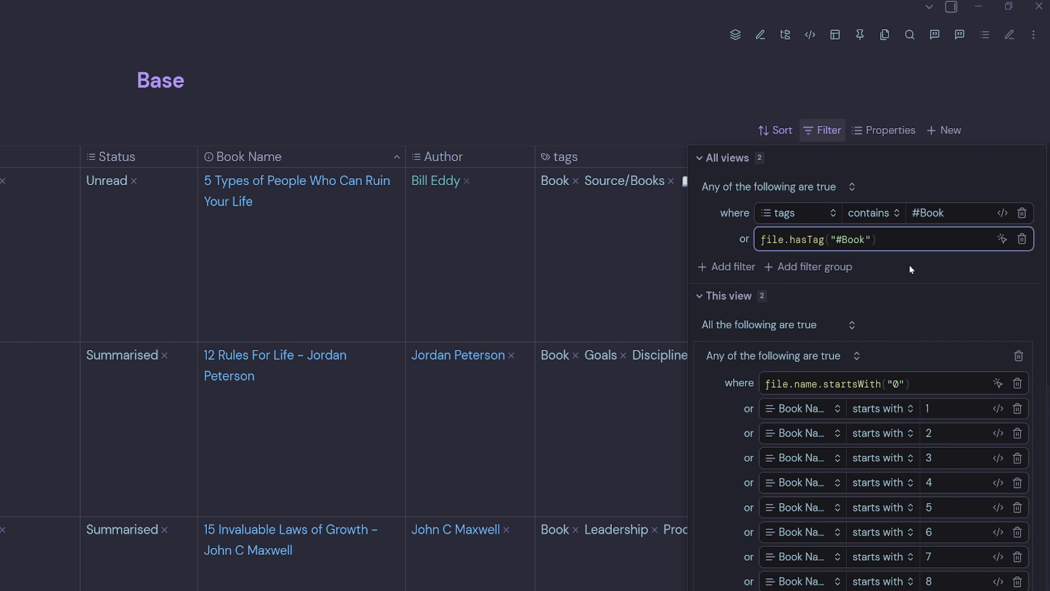
Open the Cover property's settings in the Bookshelf table and highlight CoverBase in its formula
{"action": "left_click", "coordinate": [880, 139]}
{"action": "left_click", "coordinate": [880, 131]}
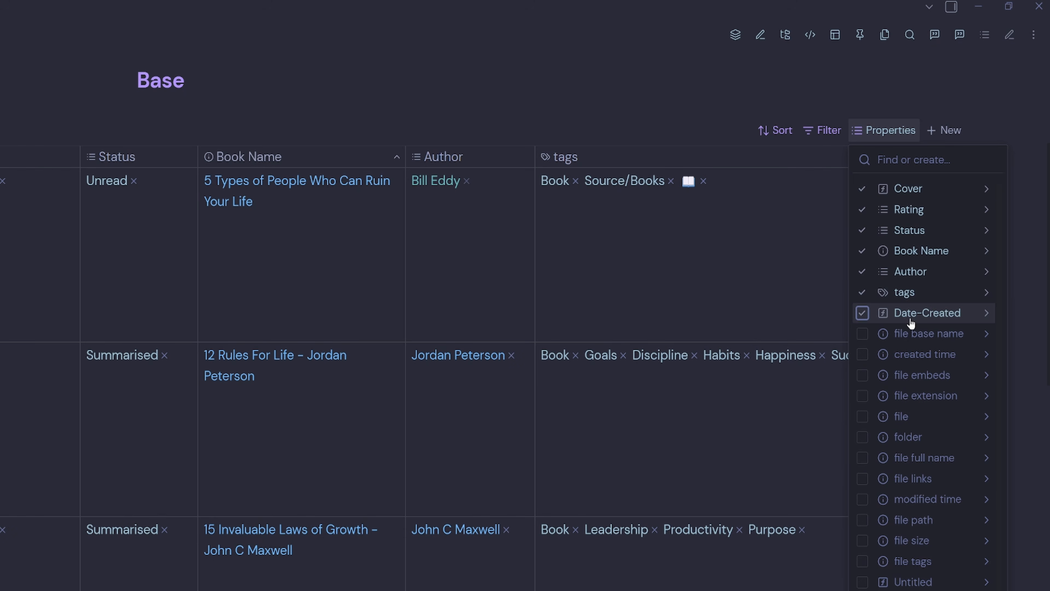
{"action": "left_click", "coordinate": [988, 197]}
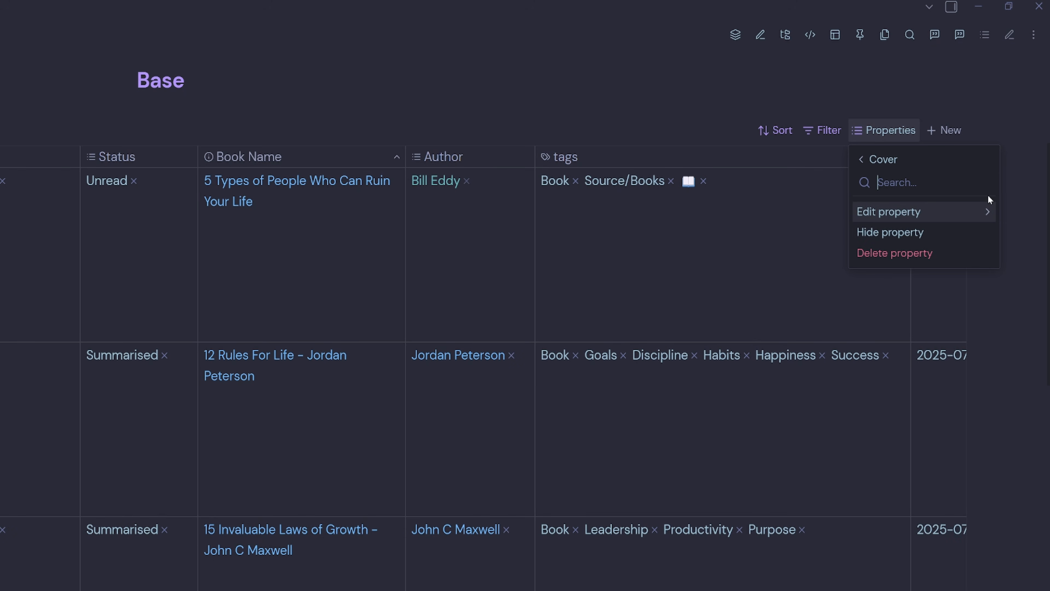
{"action": "left_click", "coordinate": [989, 217]}
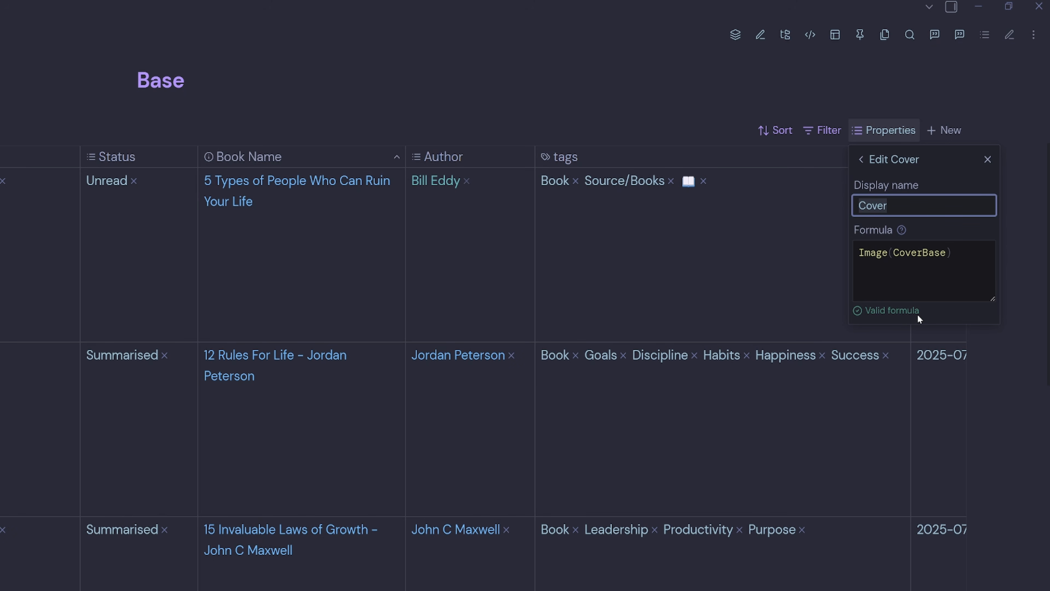
{"action": "left_click", "coordinate": [906, 254]}
{"action": "double_click", "coordinate": [906, 253]}
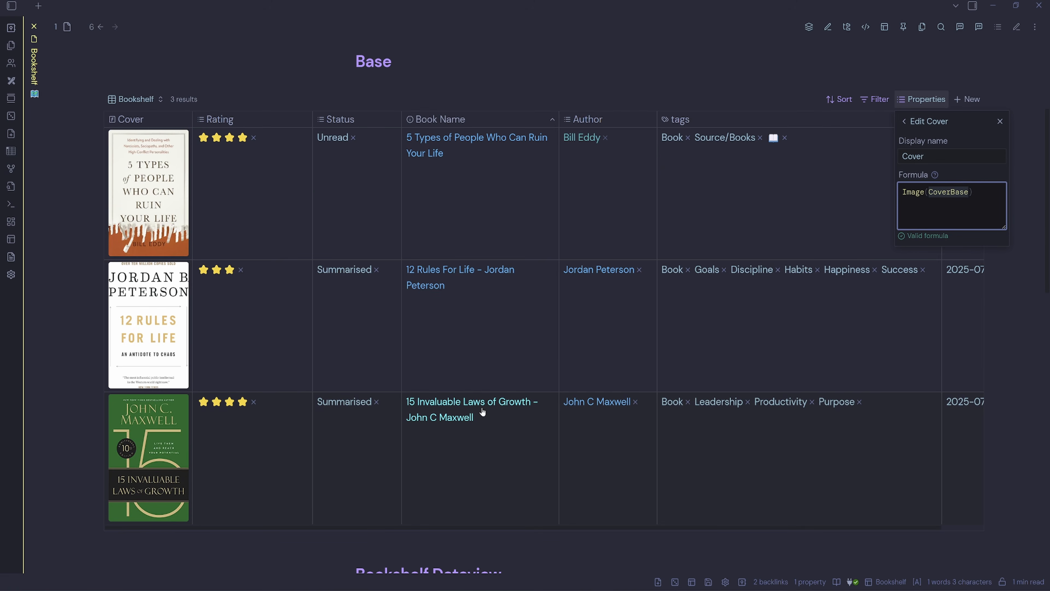
Open the 15 Invaluable Laws of Growth note beside the Bookshelf in source mode and examine its CoverBase property and value
{"action": "left_click", "coordinate": [451, 409]}
{"action": "left_click", "coordinate": [635, 100]}
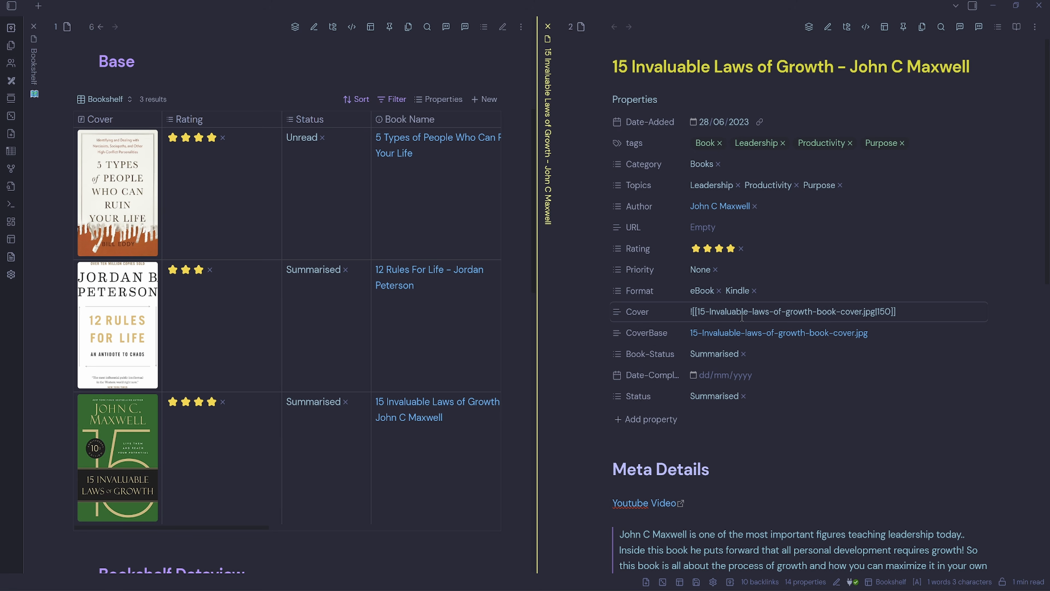
{"action": "left_click", "coordinate": [867, 27]}
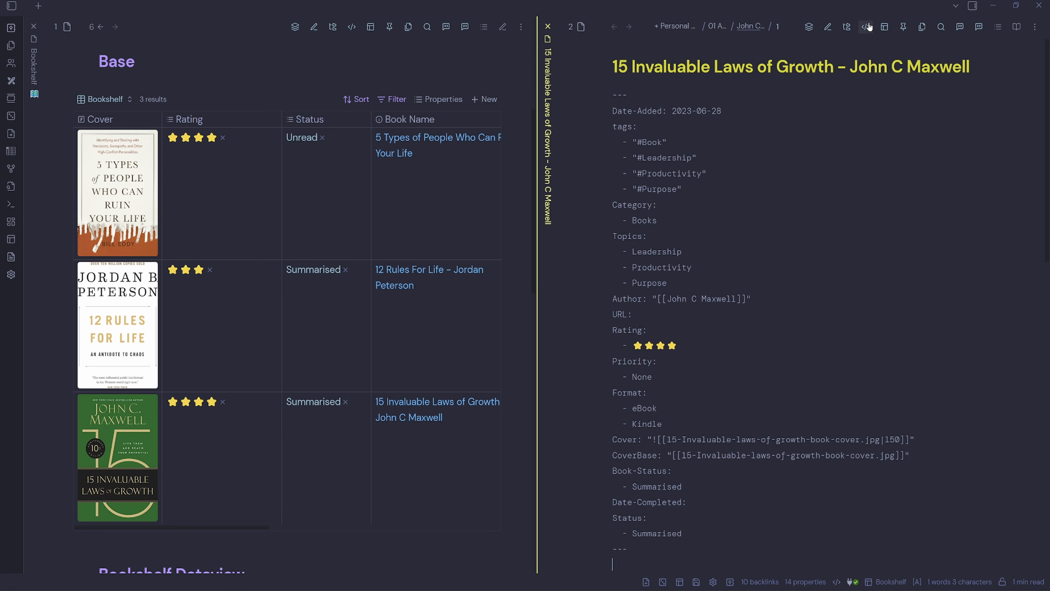
{"action": "scroll", "coordinate": [878, 86], "scroll_direction": "down", "scroll_amount": 3}
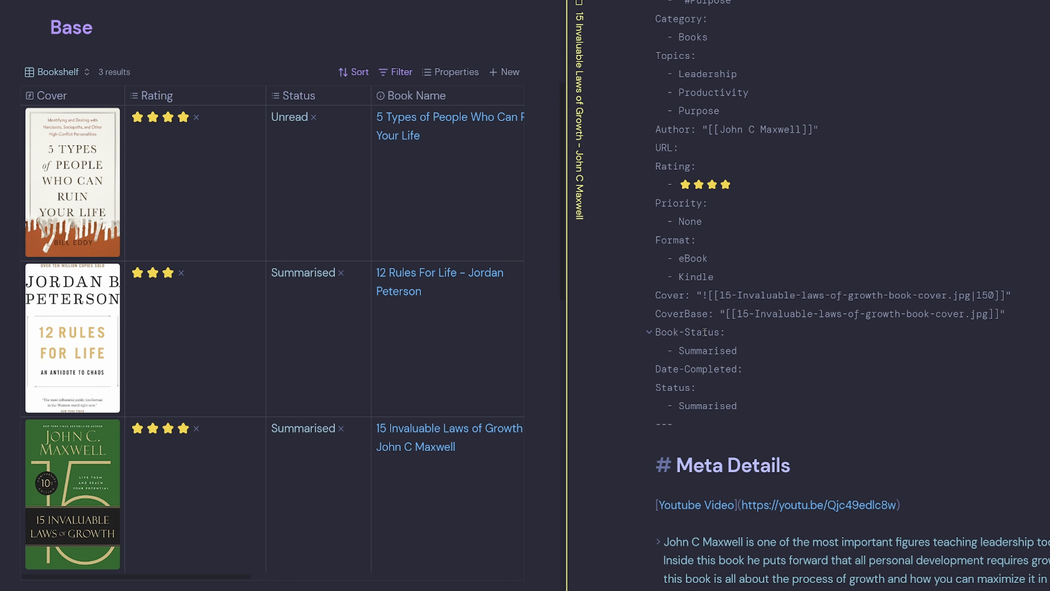
{"action": "double_click", "coordinate": [703, 315]}
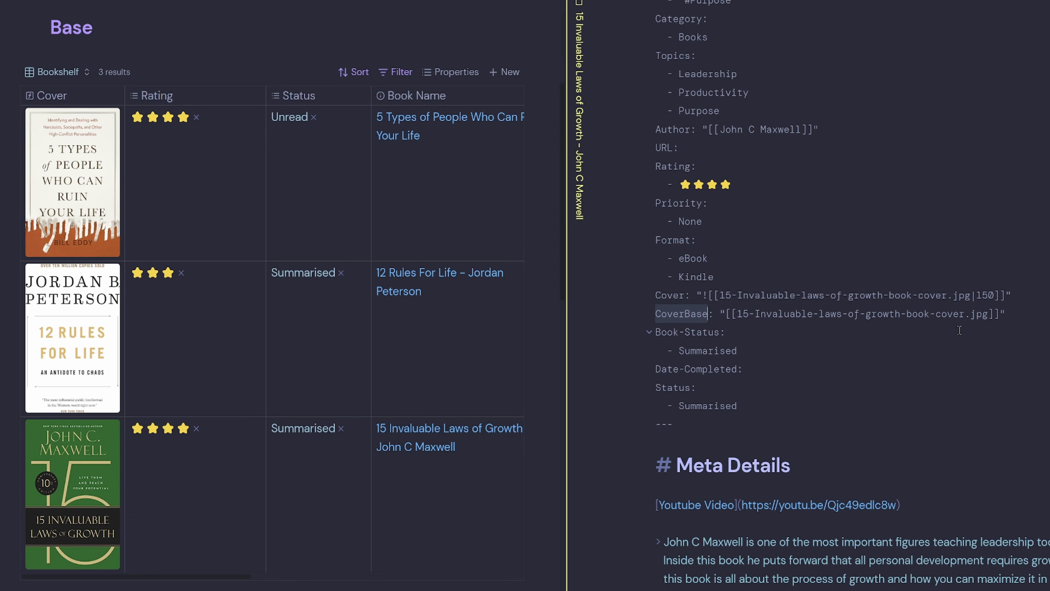
{"action": "left_click_drag", "start_coordinate": [1006, 314], "coordinate": [720, 315]}
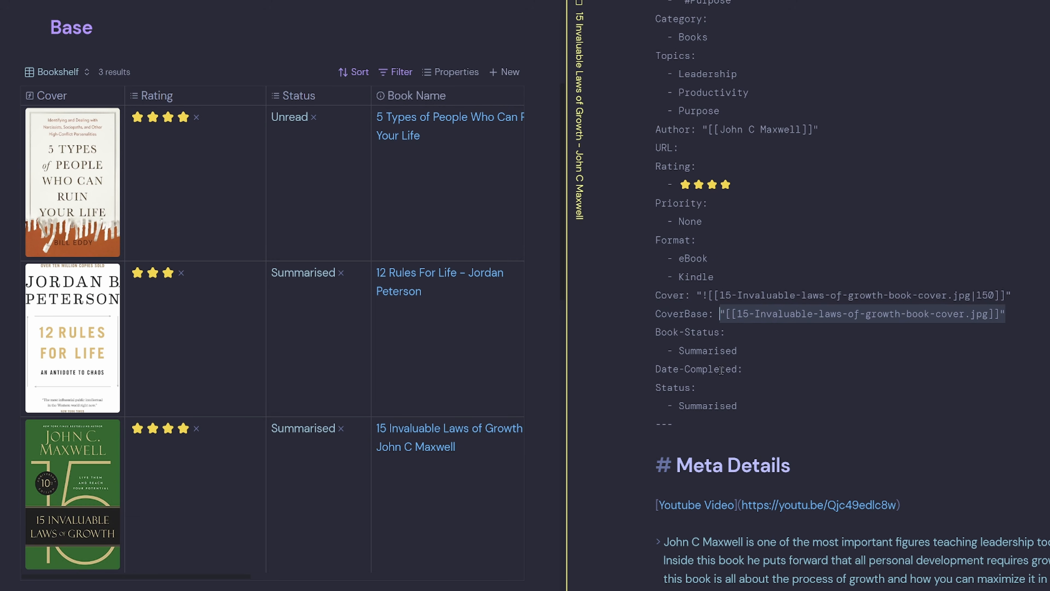
{"action": "left_click", "coordinate": [728, 341]}
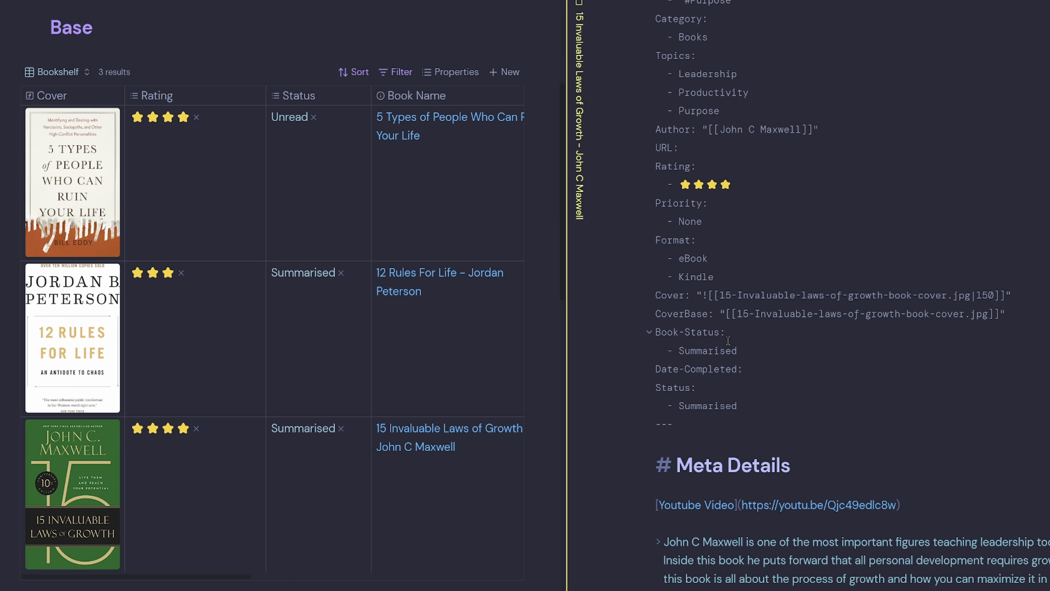
Test an exclamation mark before the CoverBase link's opening brackets, and remove it again
{"action": "left_click", "coordinate": [727, 314]}
{"action": "type", "text": "!"}
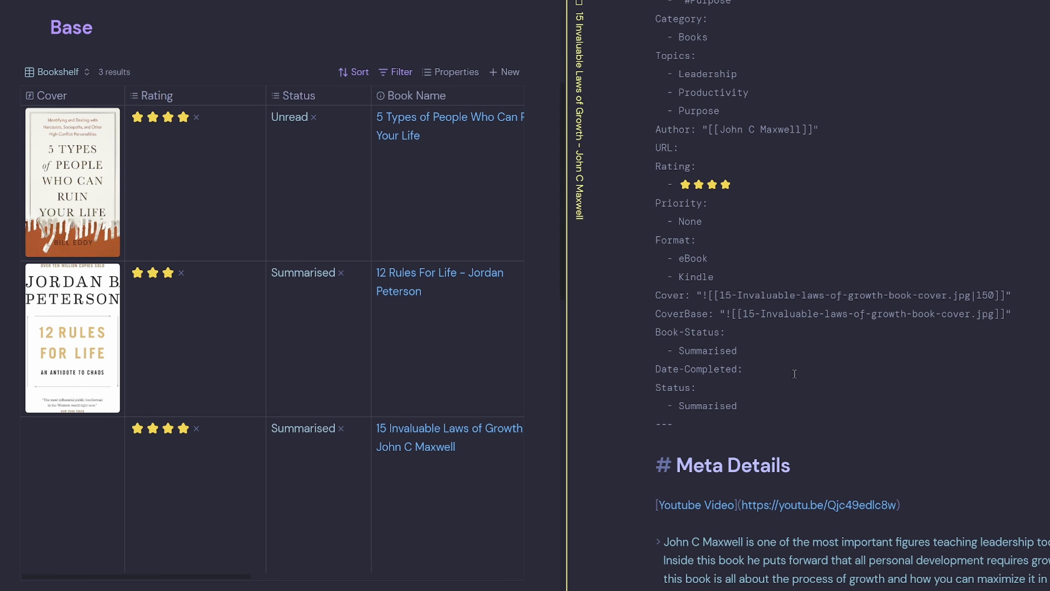
{"action": "key", "text": "BackSpace"}
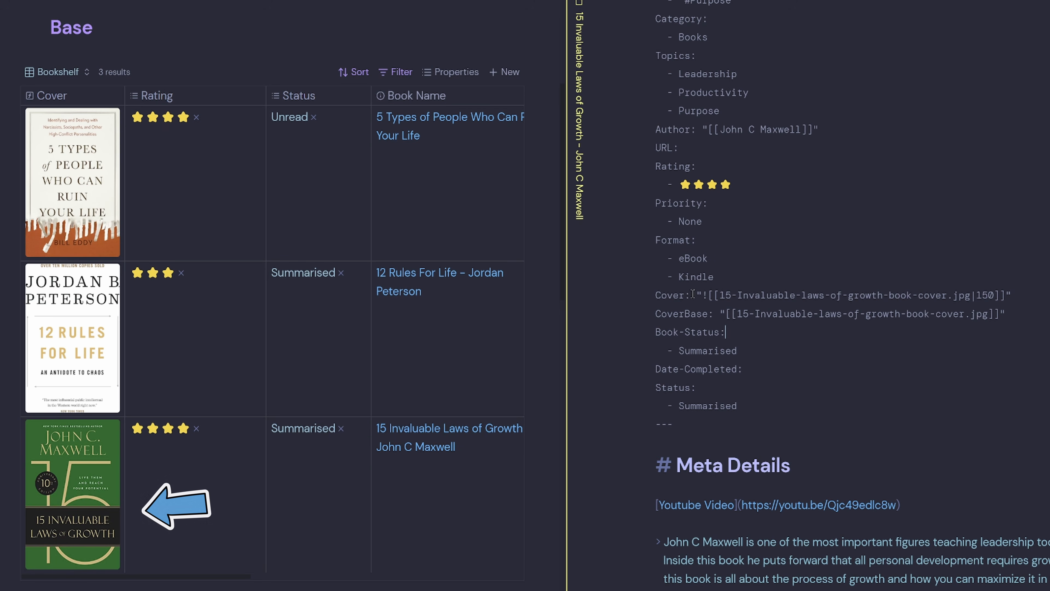
Test the Dataview table with the exclamation mark removed from the Cover property's link, and restore the mark
{"action": "left_click_drag", "start_coordinate": [656, 297], "coordinate": [1012, 295]}
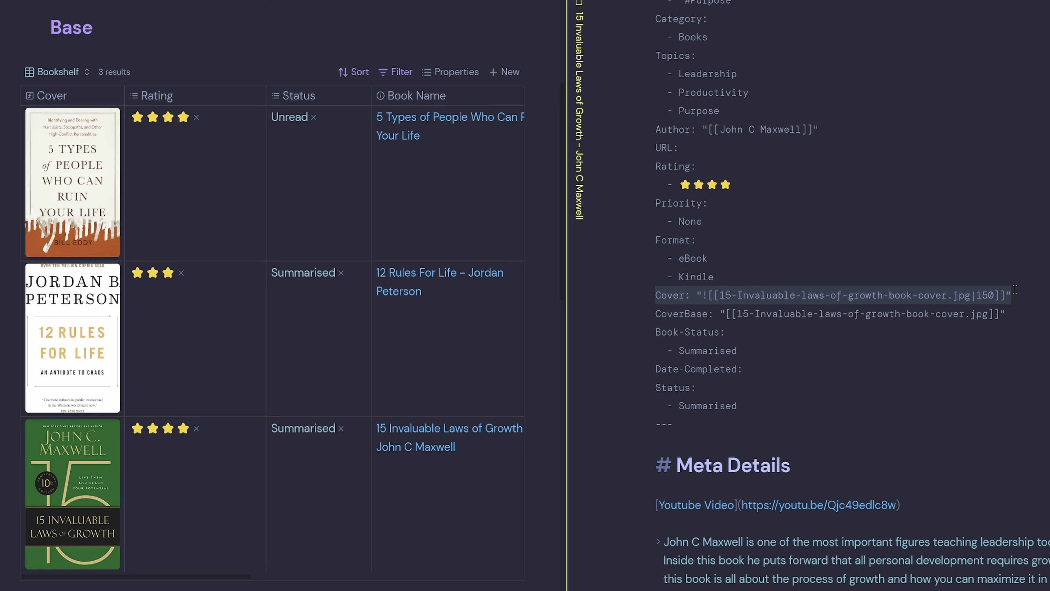
{"action": "scroll", "coordinate": [331, 428], "scroll_direction": "down", "scroll_amount": 5}
{"action": "scroll", "coordinate": [332, 423], "scroll_direction": "down", "scroll_amount": 7}
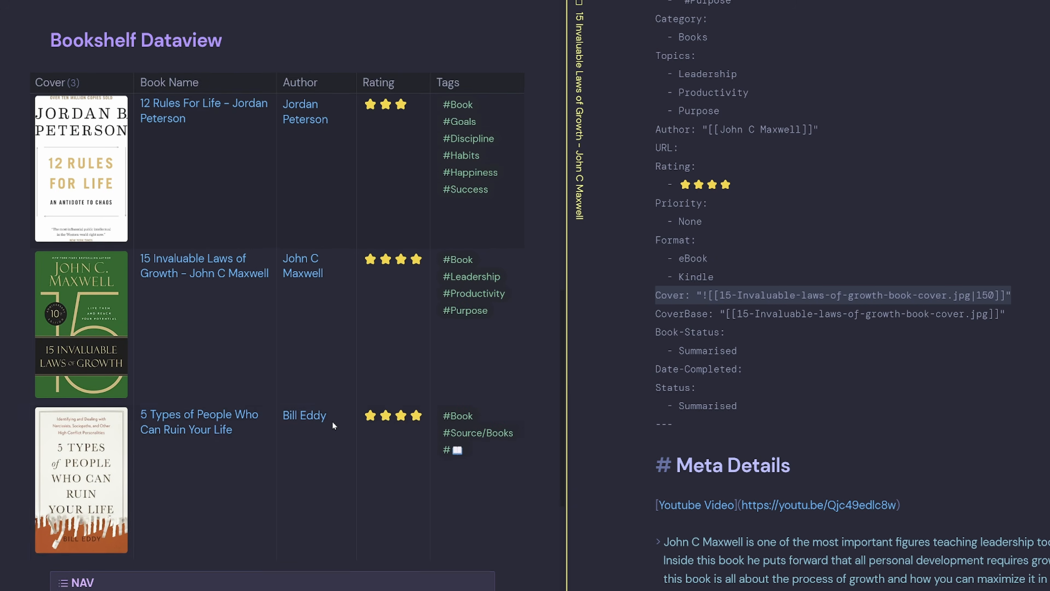
{"action": "left_click", "coordinate": [736, 297]}
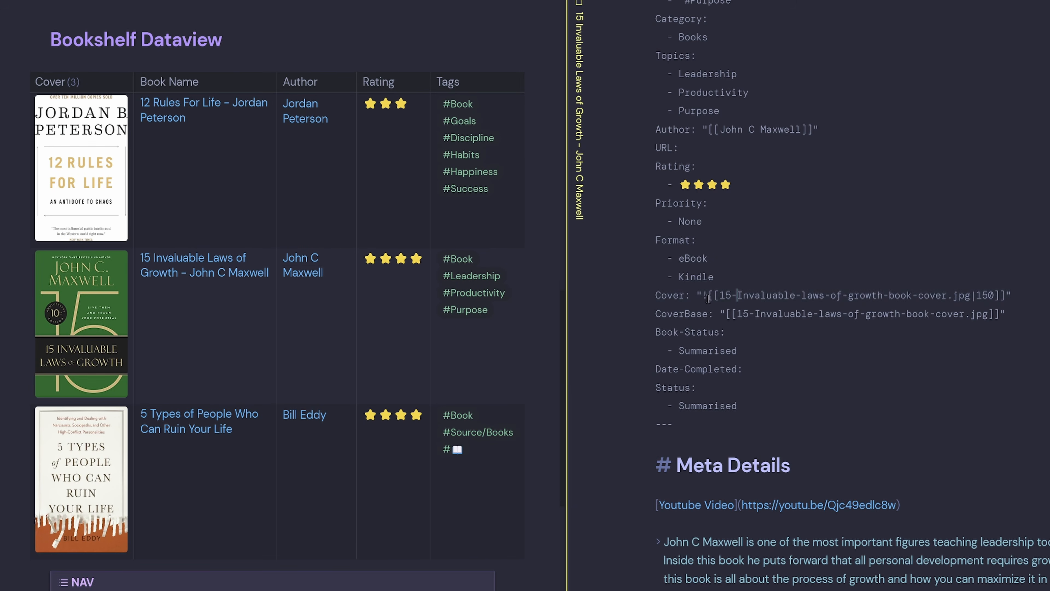
{"action": "key", "text": "BackSpace"}
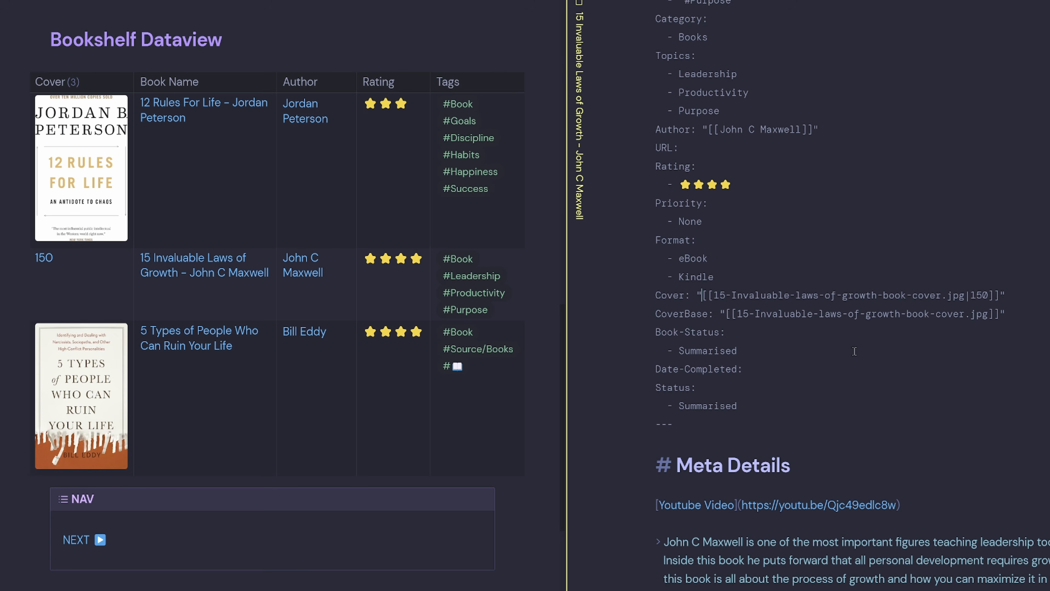
{"action": "type", "text": "!"}
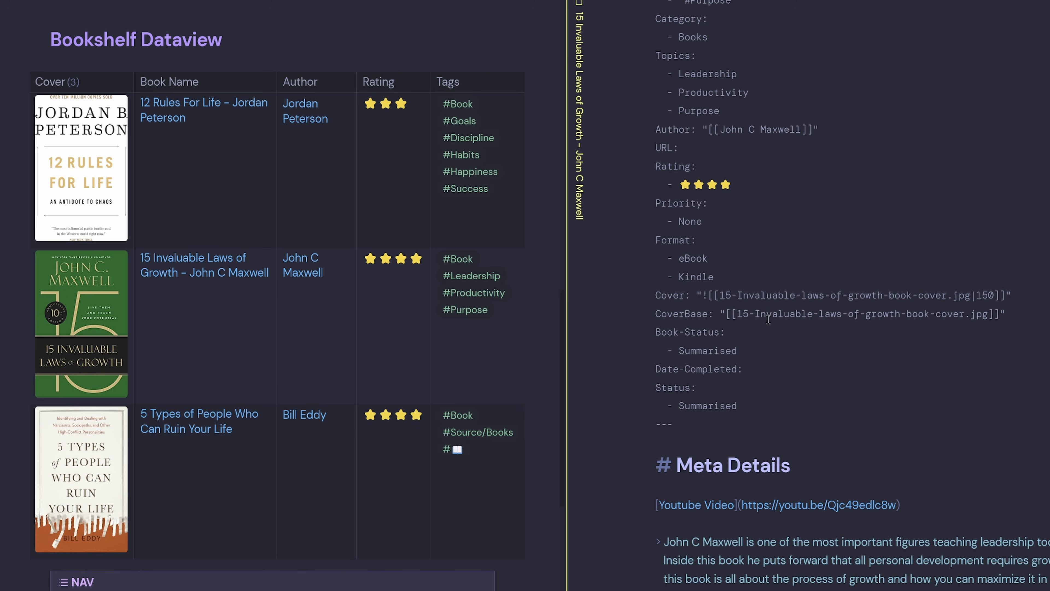
Highlight the Cover and CoverBase lines together and close the book note
{"action": "left_click_drag", "start_coordinate": [1006, 313], "coordinate": [583, 304]}
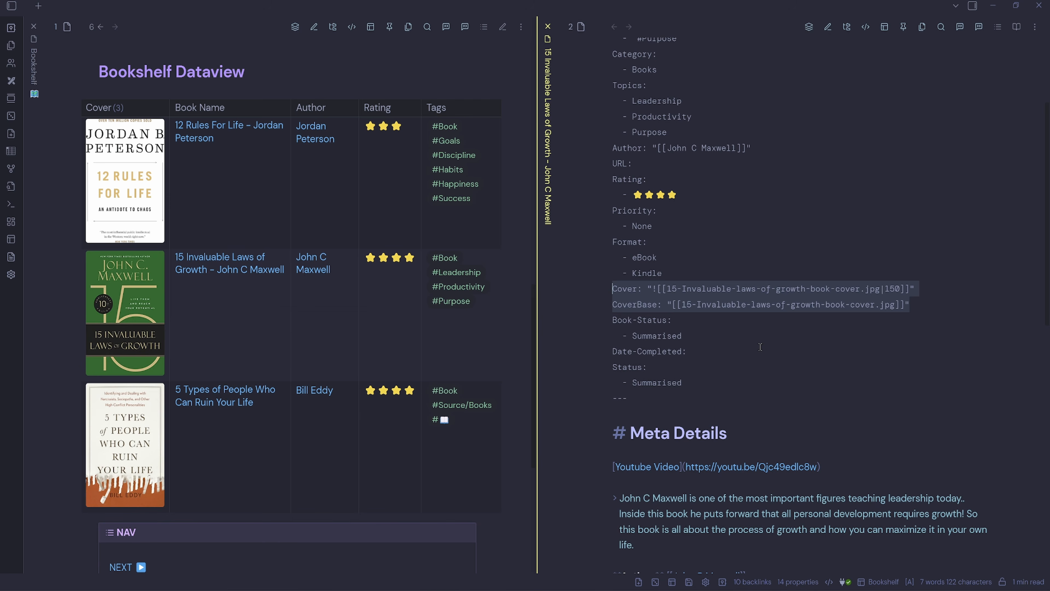
{"action": "key", "text": "ctrl+w"}
Open the Bookshelf 01 (A-D) note from the Bookshelf note's list of shelves and view its Dataview table
{"action": "scroll", "coordinate": [664, 362], "scroll_direction": "up", "scroll_amount": 12}
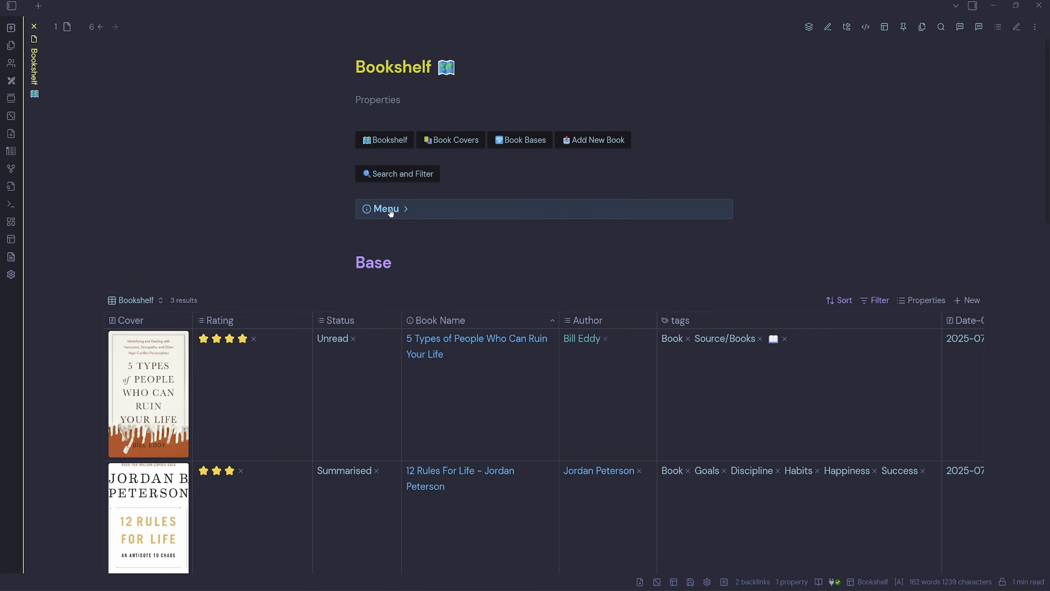
{"action": "left_click", "coordinate": [407, 211]}
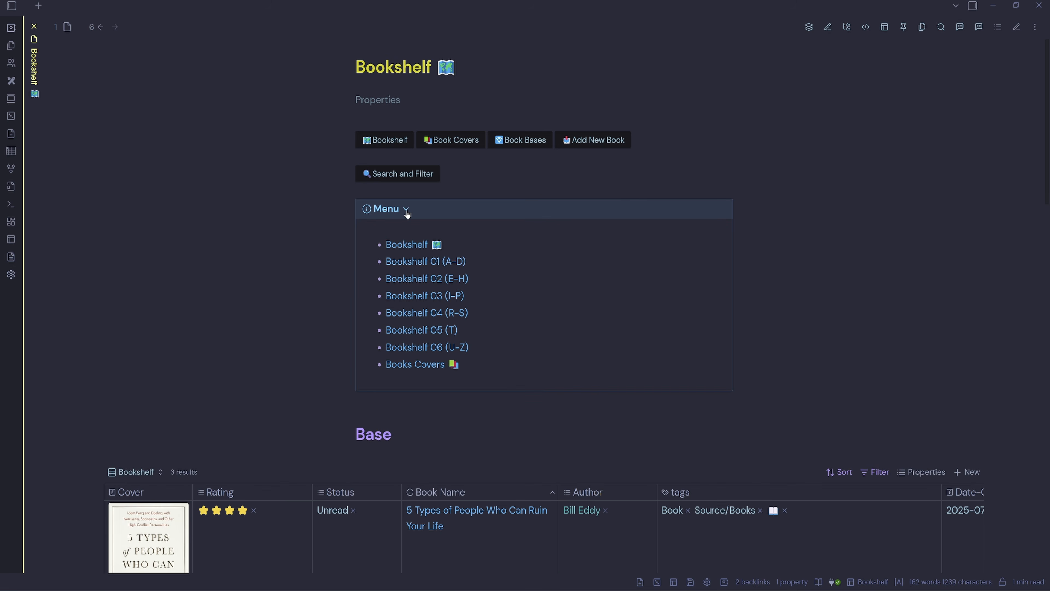
{"action": "left_click", "coordinate": [447, 265]}
{"action": "scroll", "coordinate": [572, 323], "scroll_direction": "down", "scroll_amount": 3}
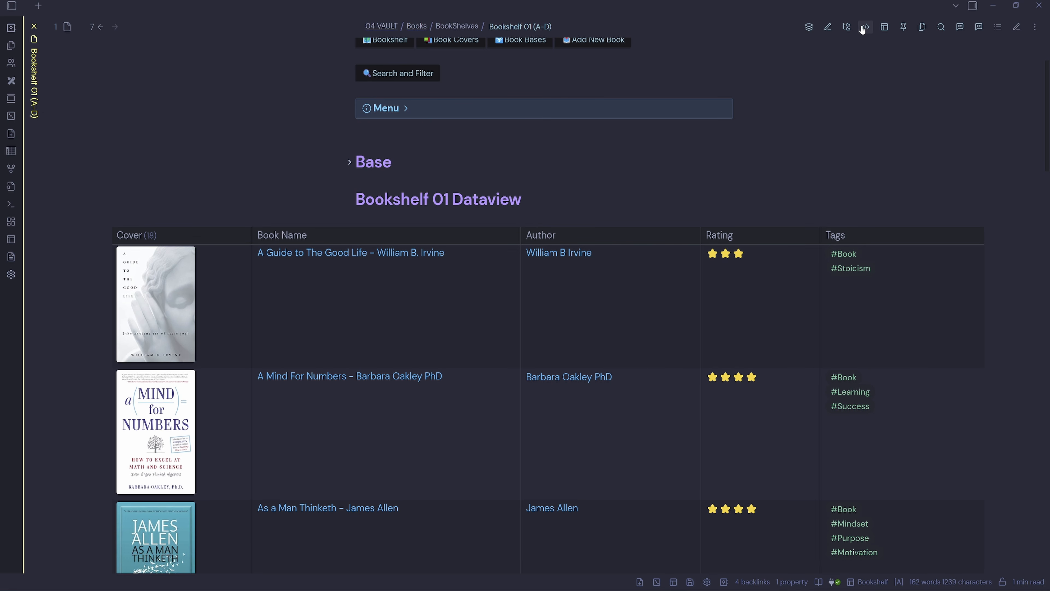
Show the source of Bookshelf 01 (A-D) and highlight the Dataview query's condition limiting file names from "A" to "E"
{"action": "left_click", "coordinate": [1017, 27]}
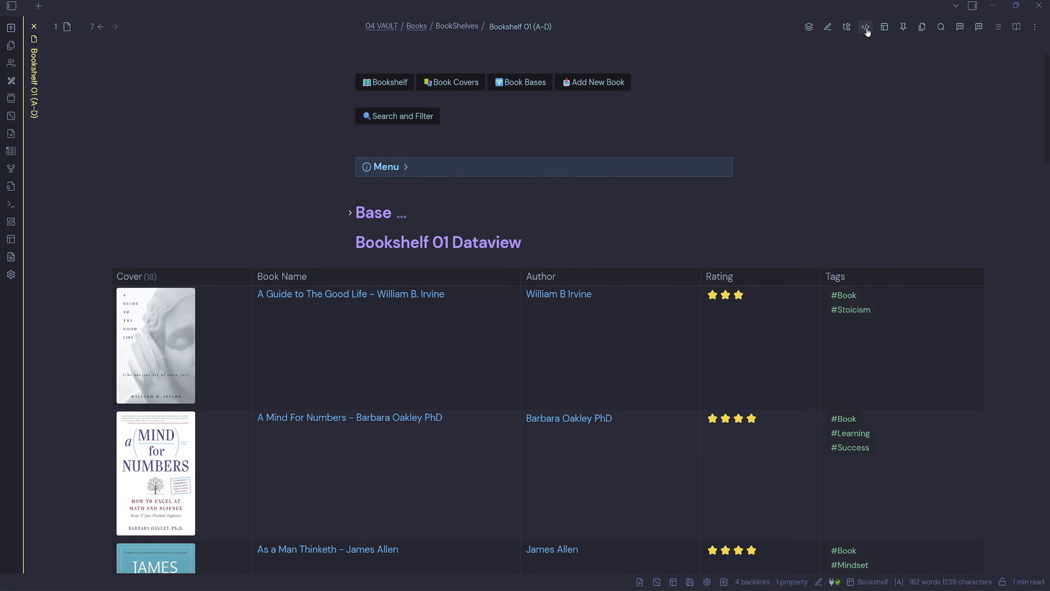
{"action": "left_click", "coordinate": [866, 28]}
{"action": "left_click_drag", "start_coordinate": [607, 392], "coordinate": [393, 393]}
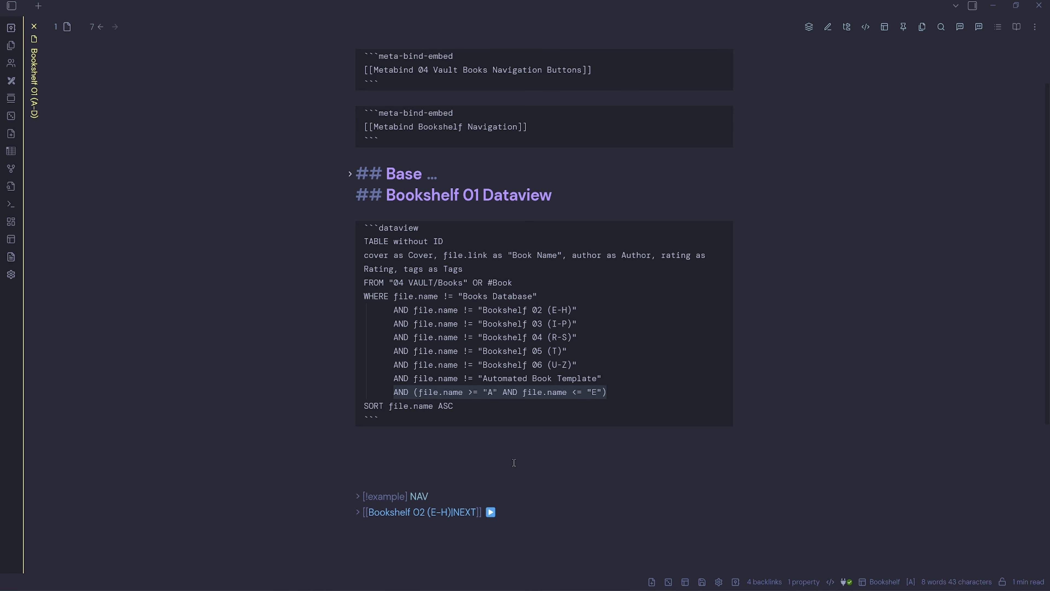
Return Bookshelf 01 (A-D) to reading view and expand its Base section
{"action": "key", "text": "ctrl+e"}
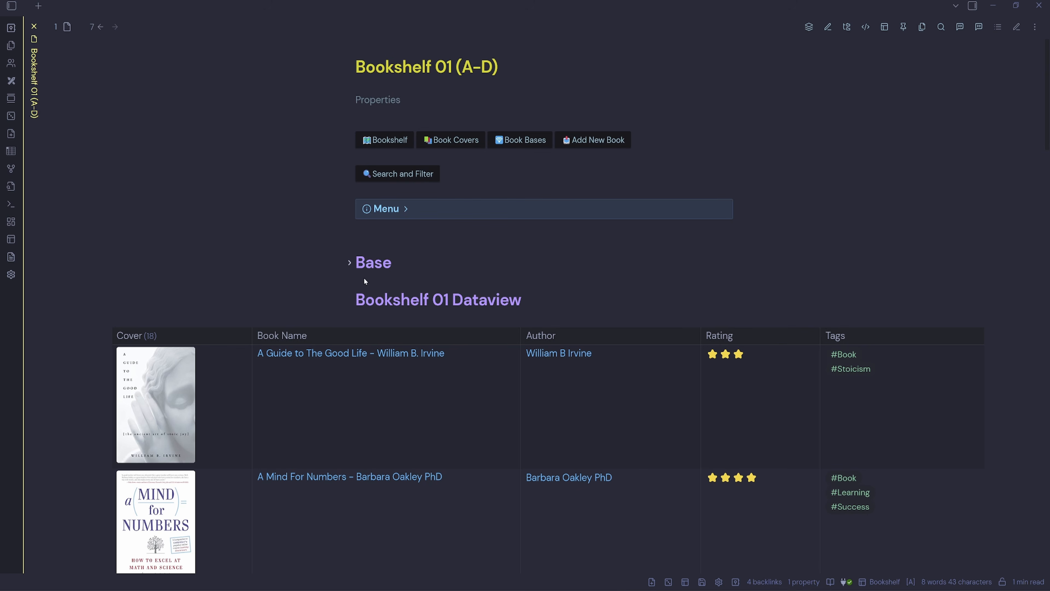
{"action": "left_click", "coordinate": [349, 262]}
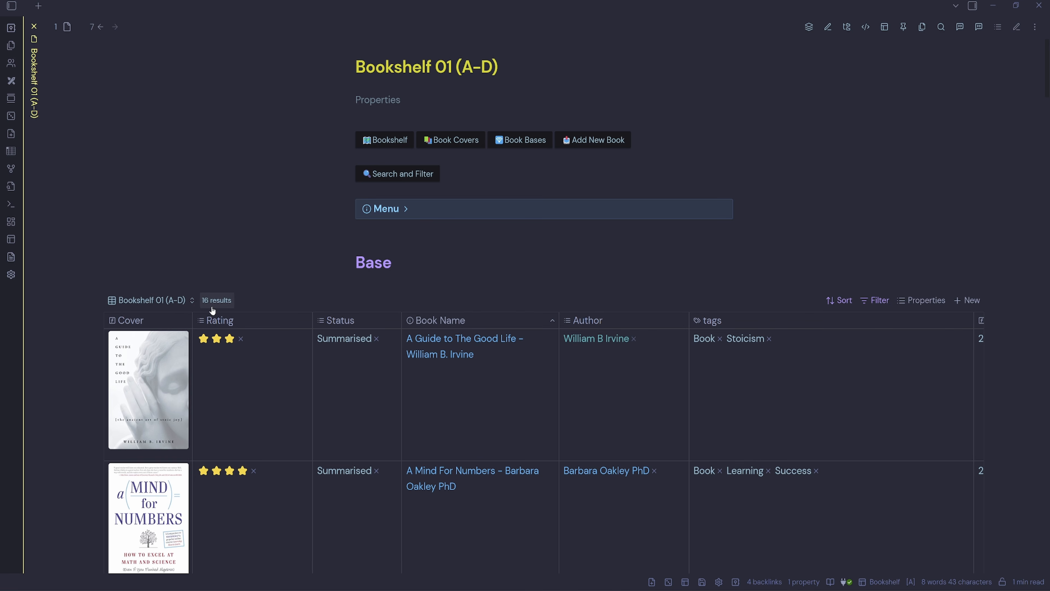
Examine the Bookshelf 01 (A-D) Base filters, covering the book-name starting-letter conditions and the Automated Book Template condition
{"action": "left_click", "coordinate": [878, 301]}
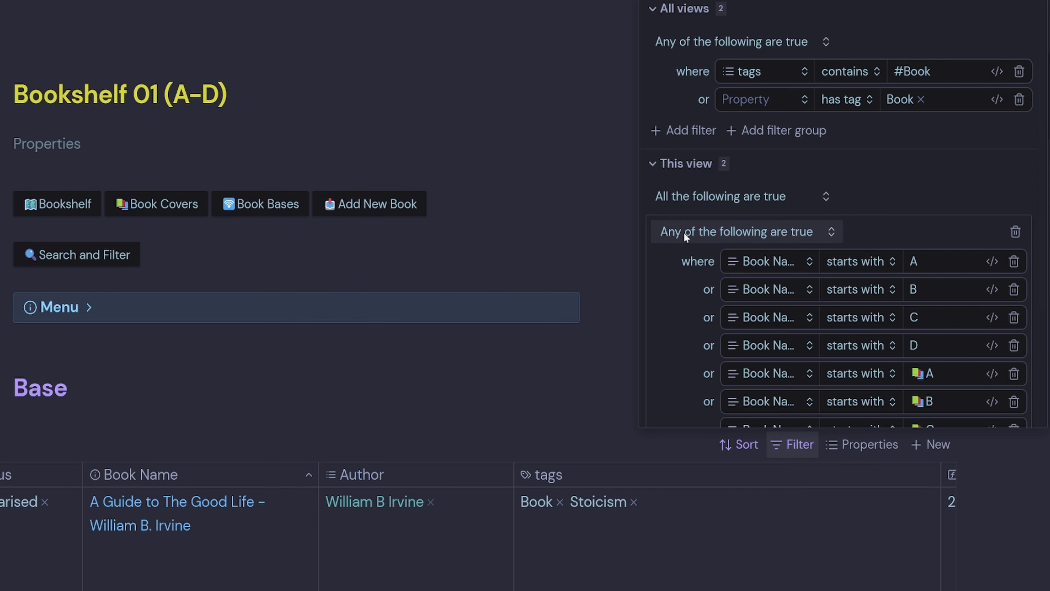
{"action": "scroll", "coordinate": [796, 259], "scroll_direction": "down", "scroll_amount": 4}
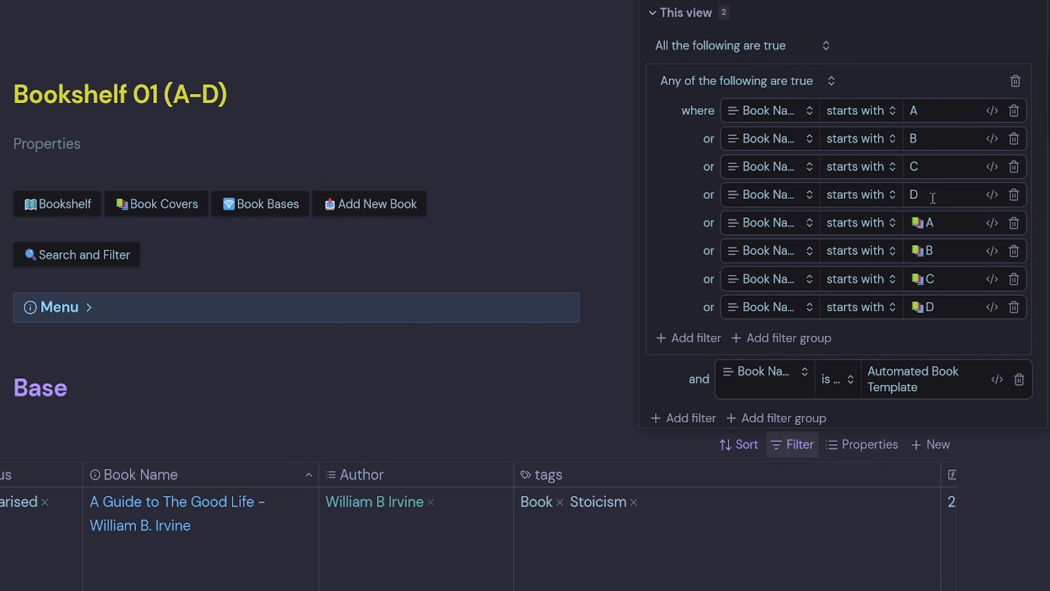
{"action": "left_click", "coordinate": [925, 223]}
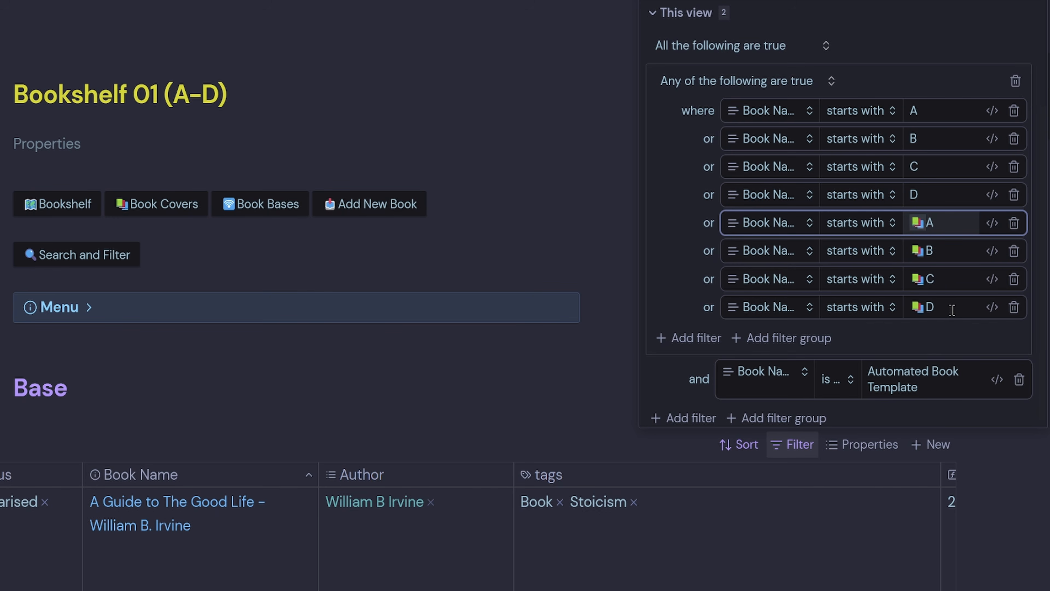
{"action": "left_click", "coordinate": [927, 378]}
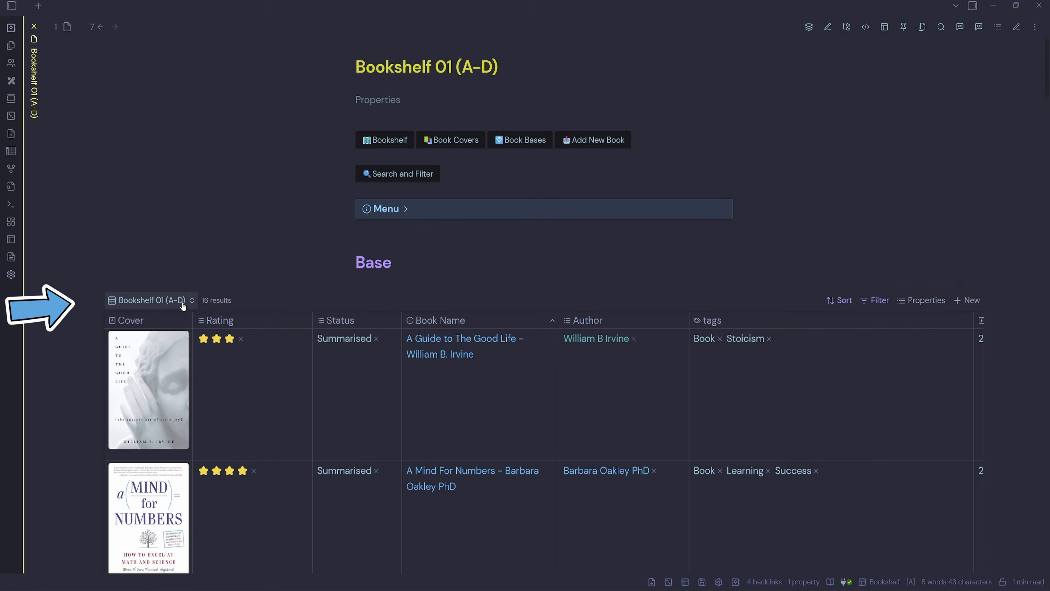
View the Base's list of available views, close it, and look over the table's columns
{"action": "left_click", "coordinate": [183, 304]}
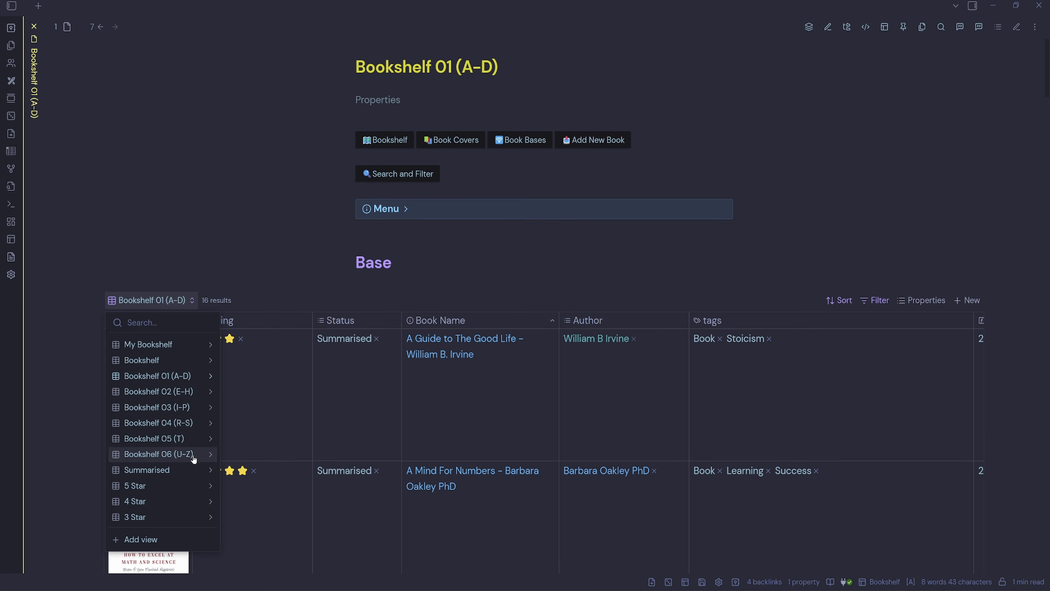
{"action": "left_click", "coordinate": [271, 278]}
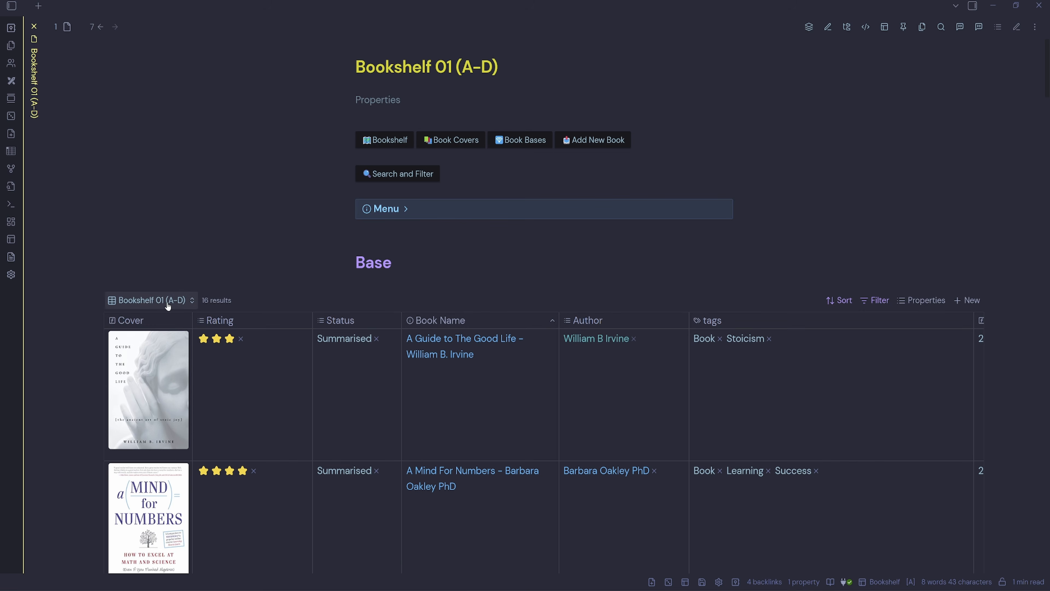
{"action": "scroll", "coordinate": [178, 305], "scroll_direction": "down", "scroll_amount": 3}
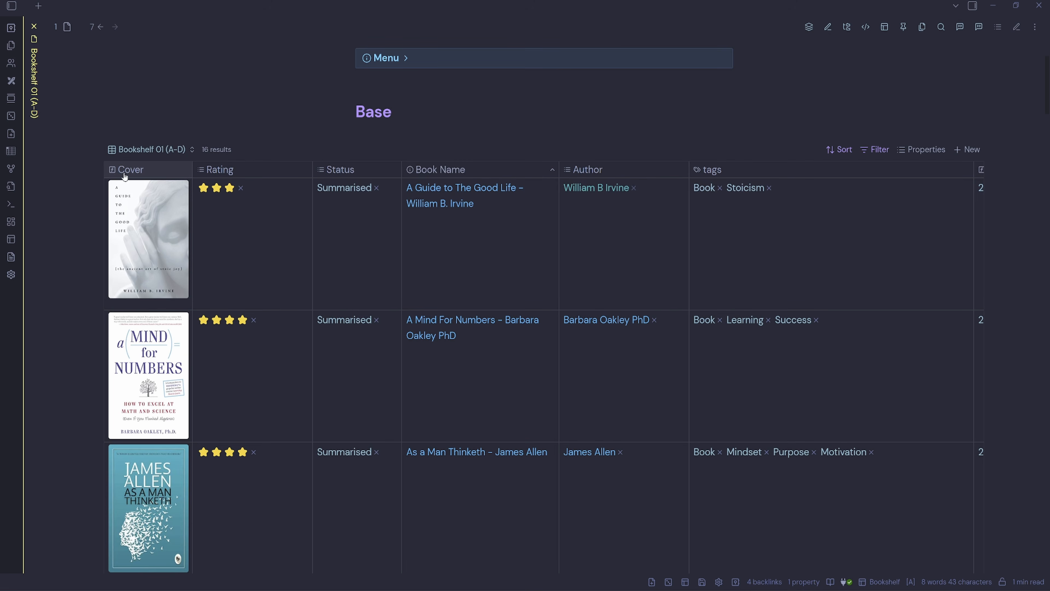
{"action": "left_click_drag", "start_coordinate": [139, 176], "coordinate": [433, 212]}
{"action": "left_click_drag", "start_coordinate": [376, 172], "coordinate": [164, 188]}
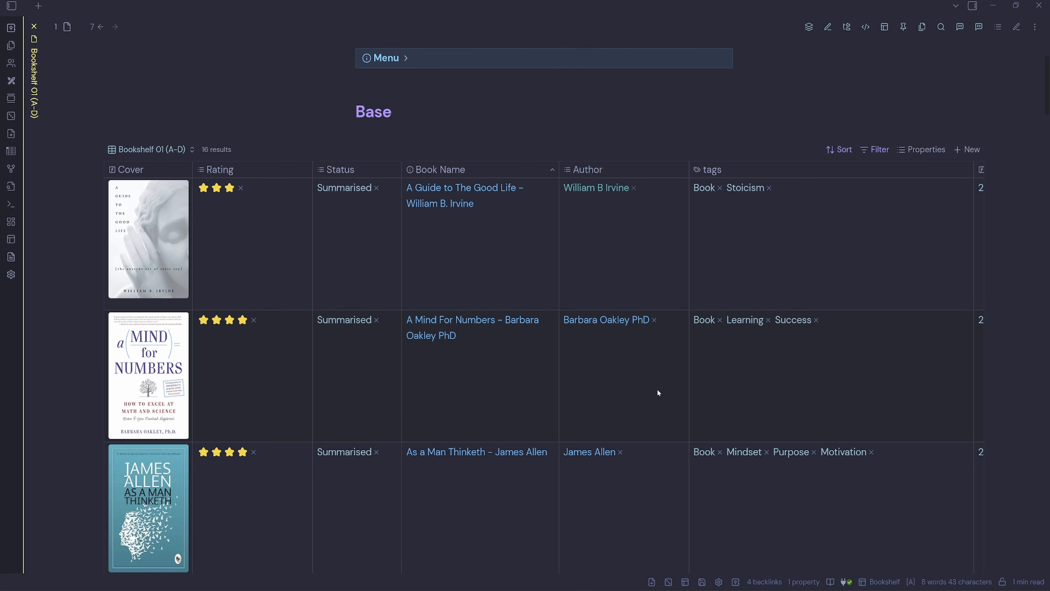
Show the Status options available for A Guide to The Good Life in the Base table
{"action": "left_click", "coordinate": [361, 207]}
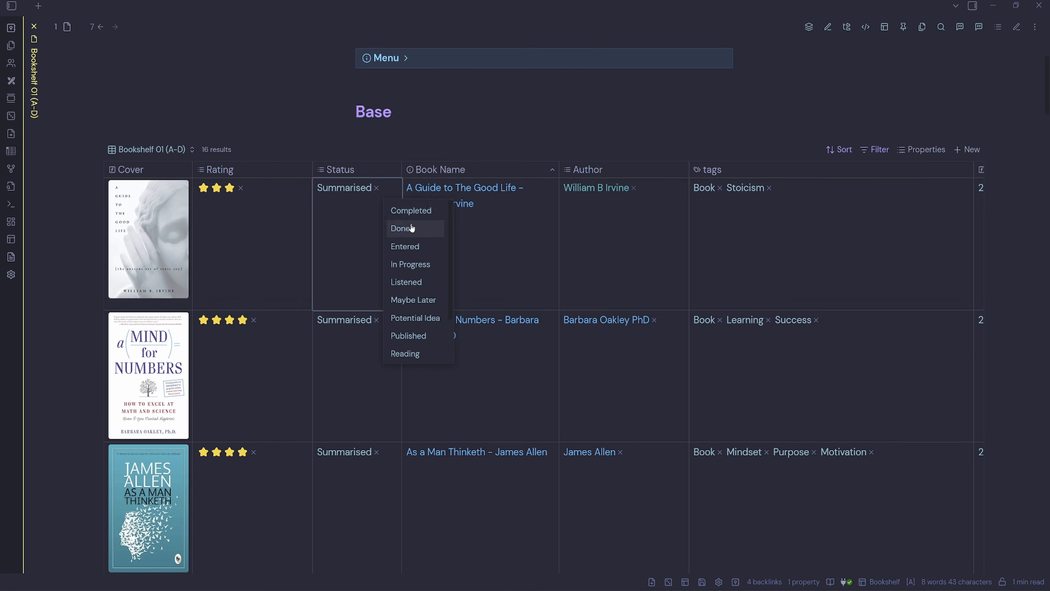
{"action": "left_click", "coordinate": [376, 188]}
{"action": "left_click", "coordinate": [369, 201]}
{"action": "left_click", "coordinate": [349, 211]}
{"action": "left_click", "coordinate": [373, 188]}
{"action": "left_click", "coordinate": [348, 213]}
{"action": "scroll", "coordinate": [363, 333], "scroll_direction": "down", "scroll_amount": 2}
{"action": "left_click", "coordinate": [352, 298]}
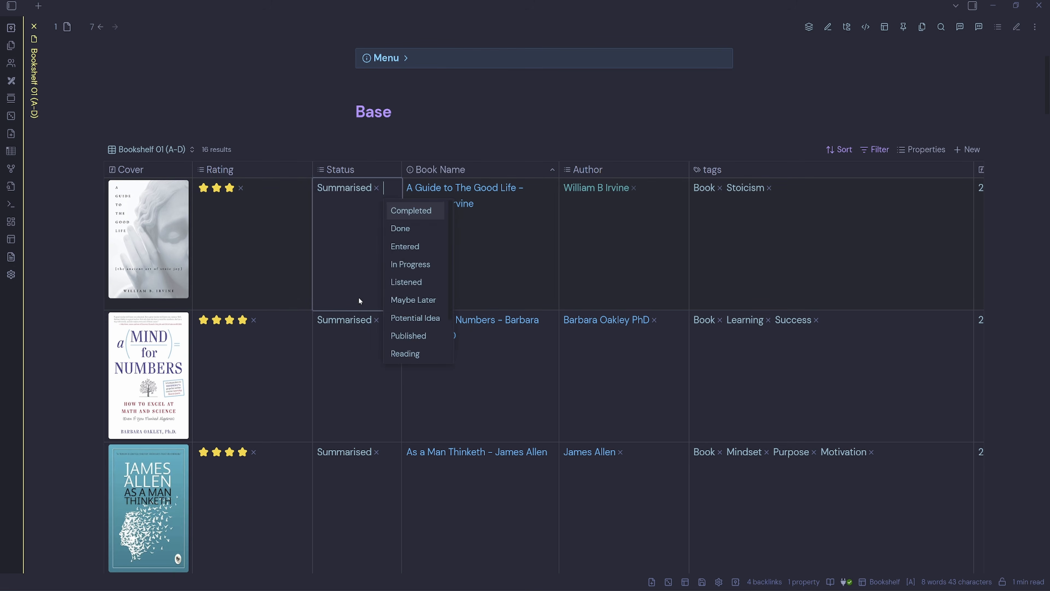
Change the rating of A Guide to The Good Life to four stars in the Base table
{"action": "left_click", "coordinate": [267, 197]}
{"action": "left_click", "coordinate": [279, 230]}
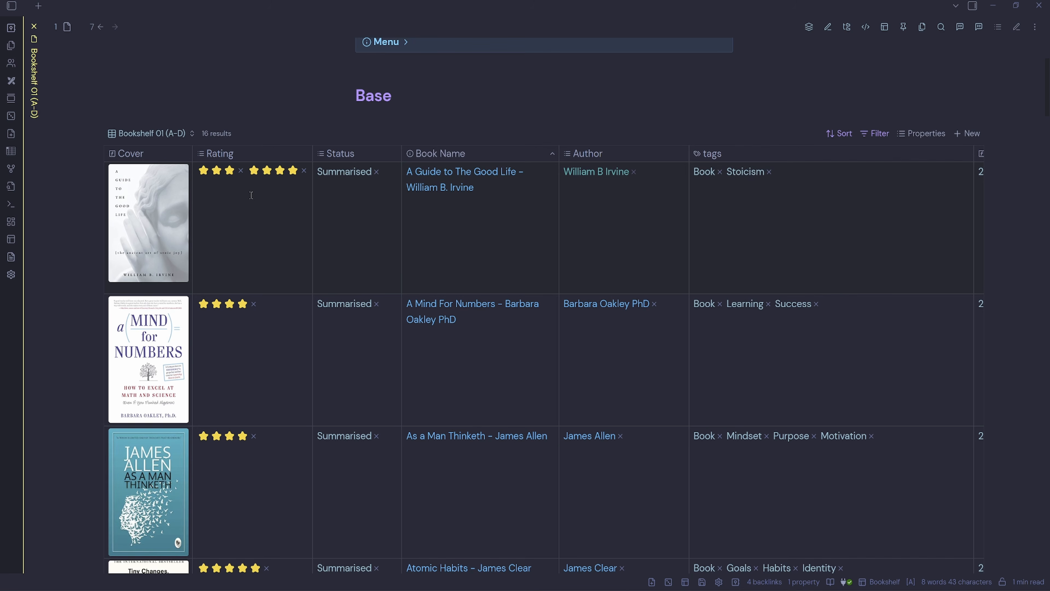
{"action": "left_click", "coordinate": [241, 173]}
Open and close the Base table's filter settings and its property settings
{"action": "scroll", "coordinate": [267, 250], "scroll_direction": "up", "scroll_amount": 3}
{"action": "left_click", "coordinate": [860, 305]}
{"action": "left_click", "coordinate": [746, 344]}
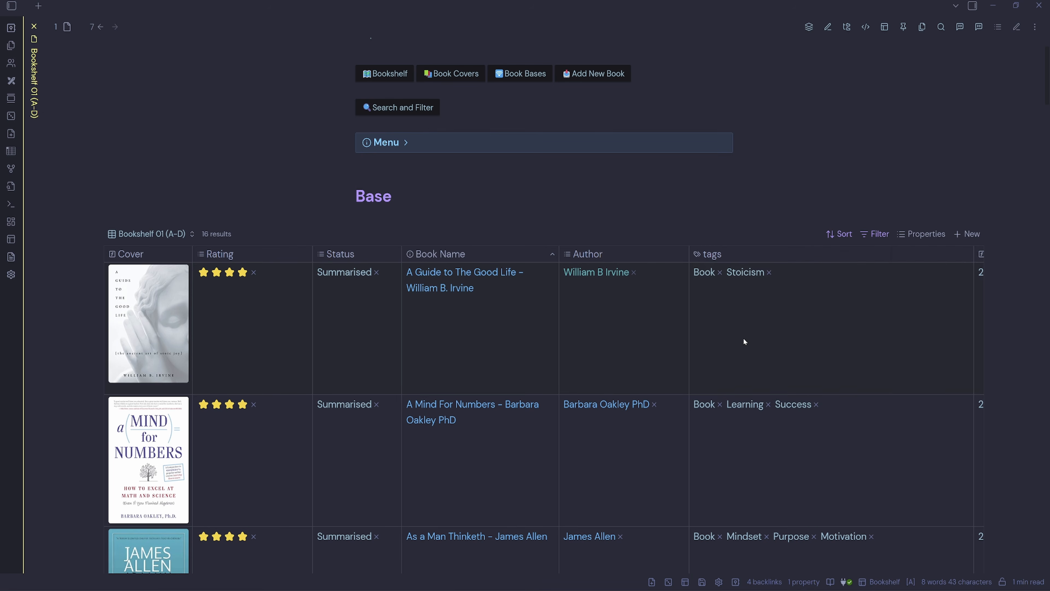
{"action": "left_click", "coordinate": [922, 236]}
{"action": "left_click", "coordinate": [697, 383]}
Open the author note linked from A Mind For Numbers, view its book list, and return to Bookshelf 01 (A-D)
{"action": "left_click", "coordinate": [608, 408]}
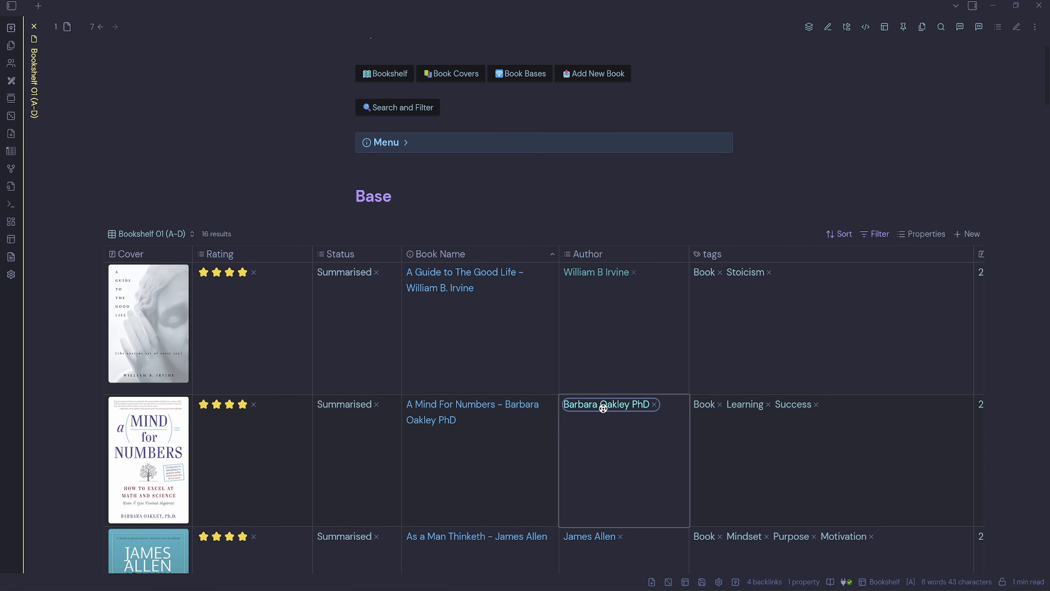
{"action": "left_click", "coordinate": [607, 407]}
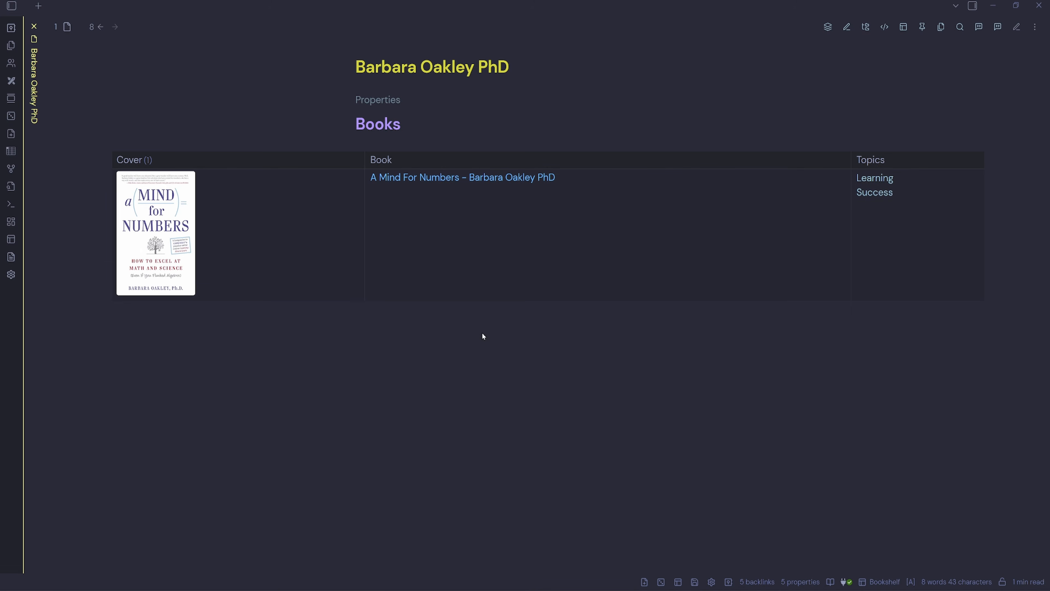
{"action": "key", "text": "ctrl+alt+Left"}
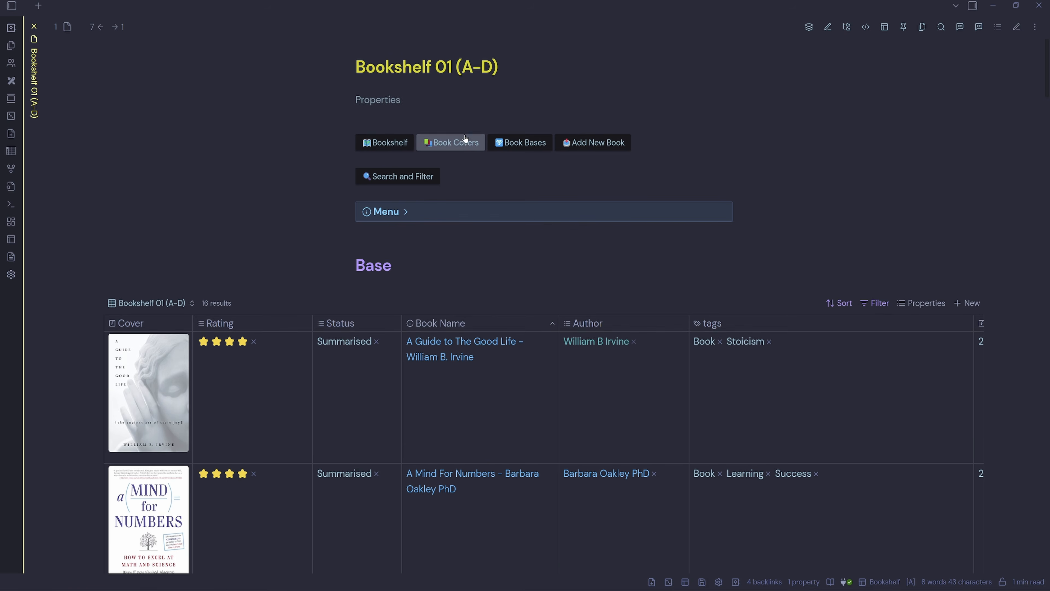
Open the Books Covers note and look through its Dataview cover gallery
{"action": "left_click", "coordinate": [460, 143]}
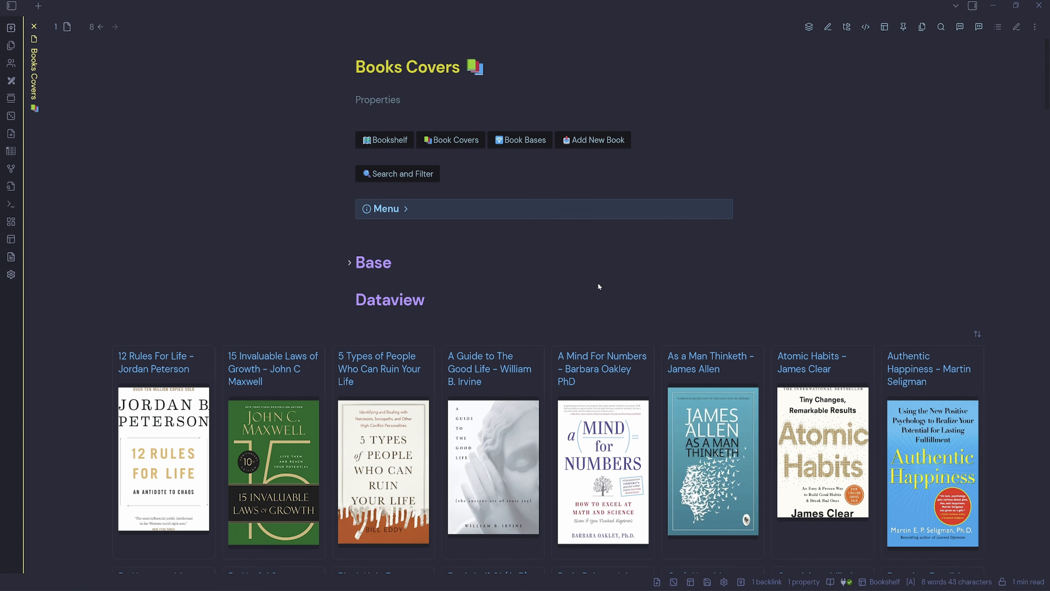
{"action": "scroll", "coordinate": [571, 342], "scroll_direction": "down", "scroll_amount": 5}
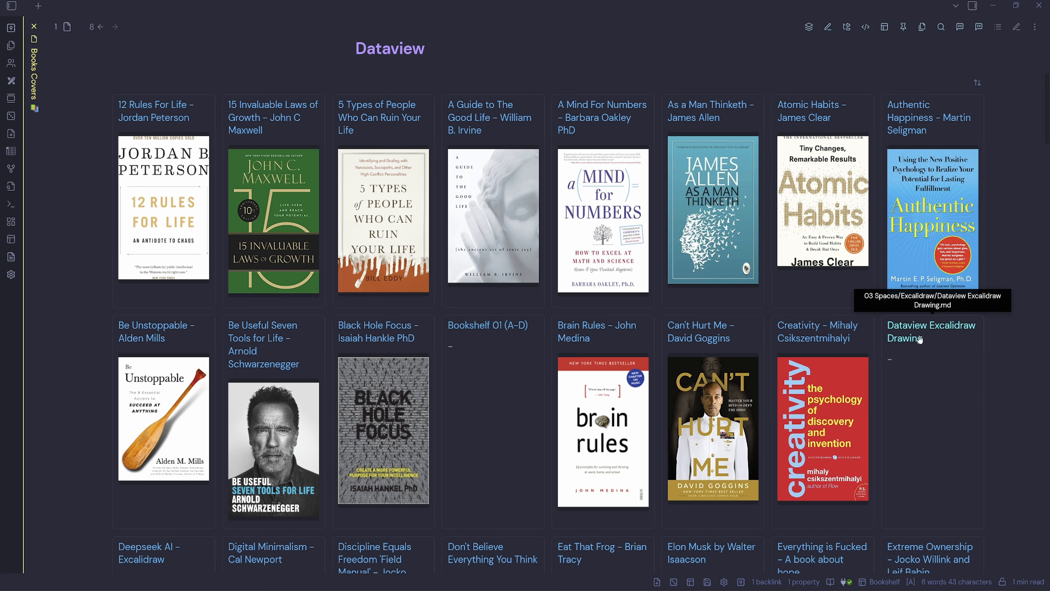
{"action": "scroll", "coordinate": [919, 338], "scroll_direction": "down", "scroll_amount": 5}
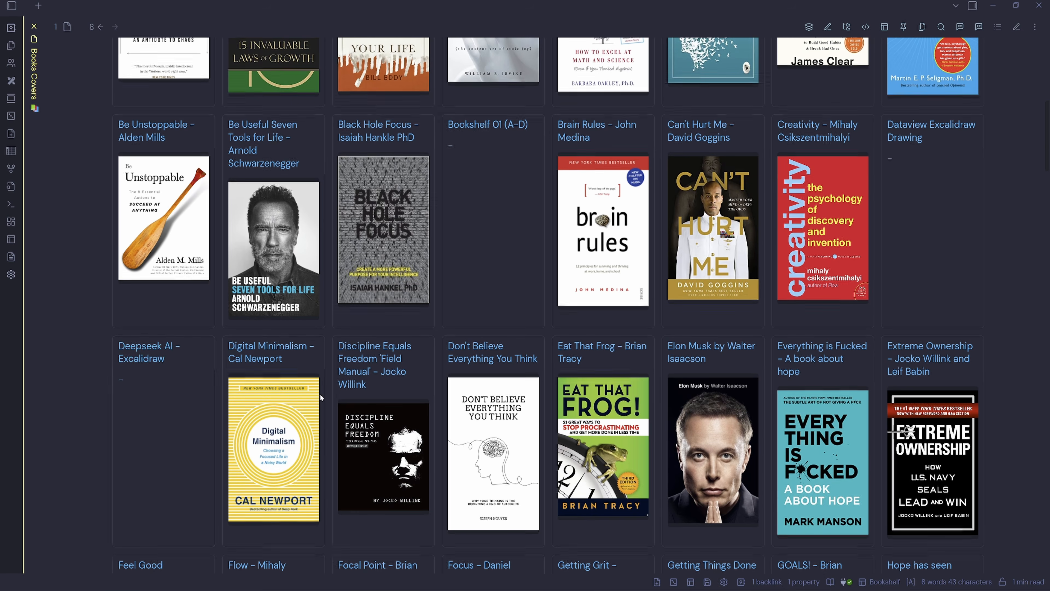
{"action": "scroll", "coordinate": [320, 396], "scroll_direction": "up", "scroll_amount": 10}
Switch the Books Covers note to editing view and expand its Base section to show the cover cards
{"action": "left_click", "coordinate": [1017, 26]}
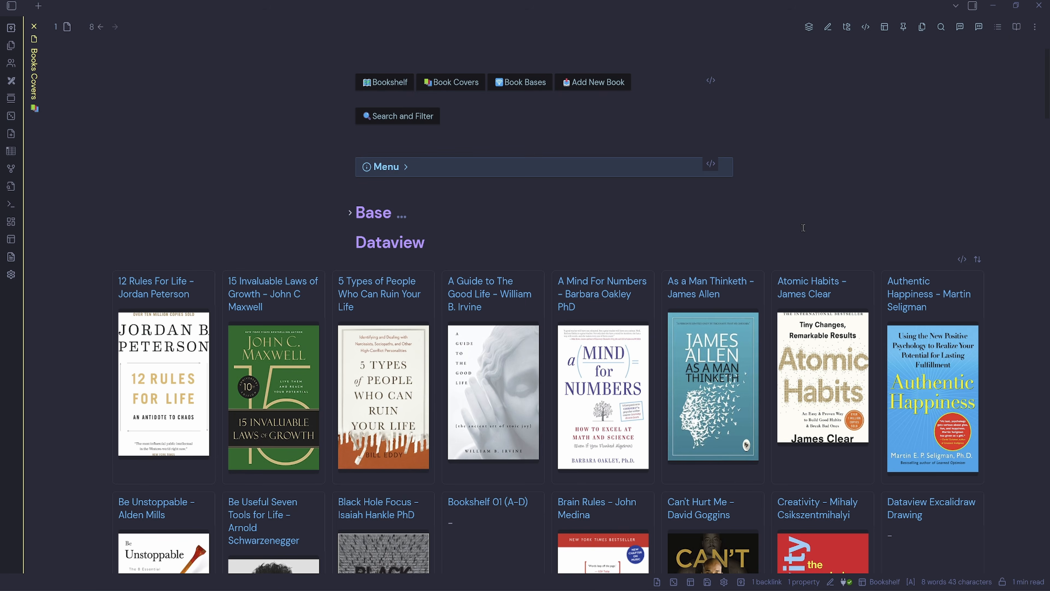
{"action": "left_click", "coordinate": [865, 27]}
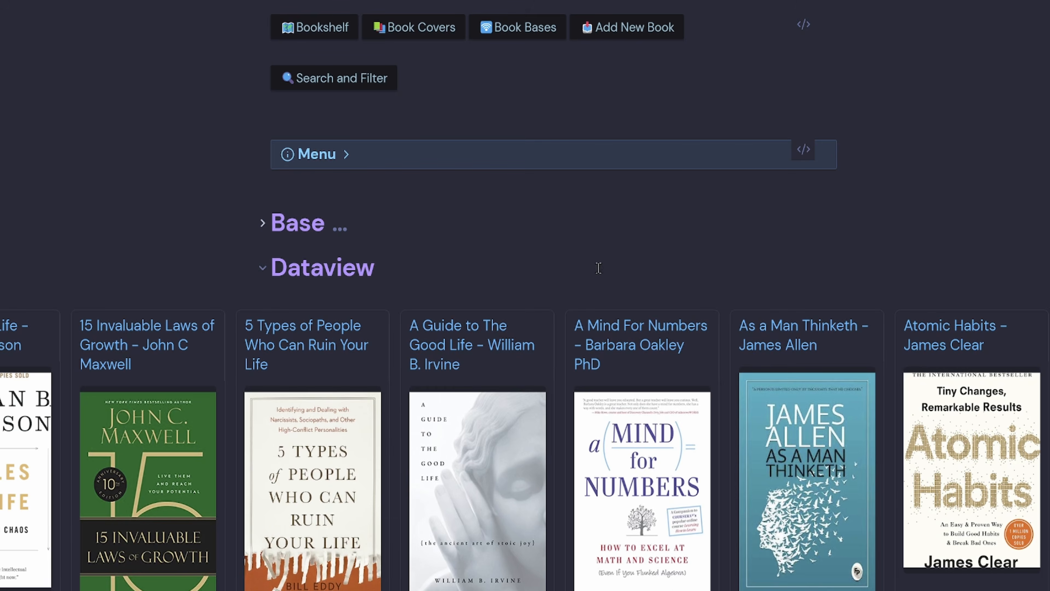
{"action": "scroll", "coordinate": [525, 324], "scroll_direction": "down", "scroll_amount": 3}
{"action": "scroll", "coordinate": [537, 325], "scroll_direction": "up", "scroll_amount": 3}
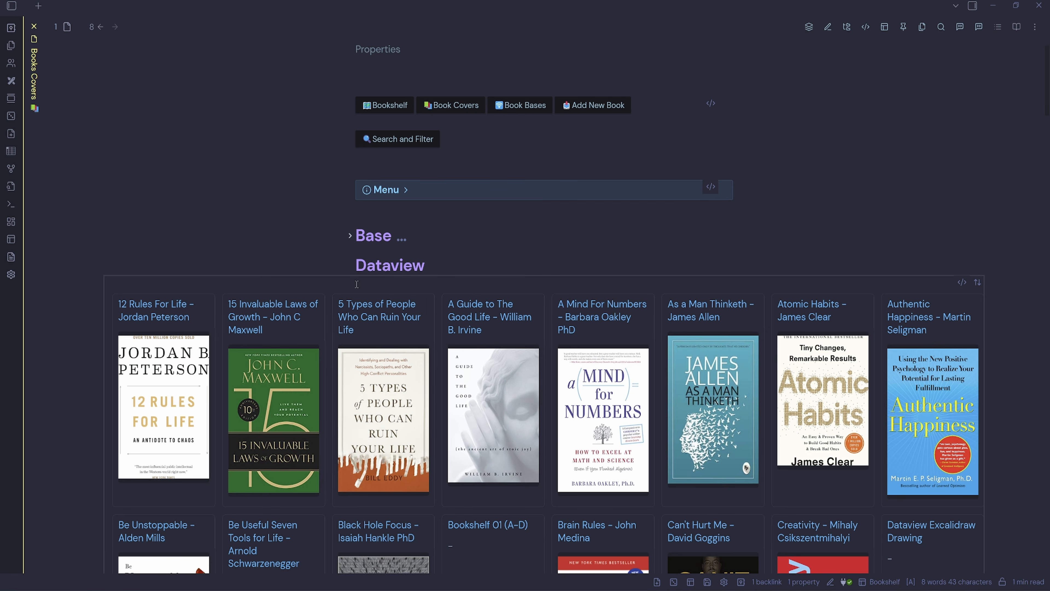
{"action": "left_click", "coordinate": [349, 238]}
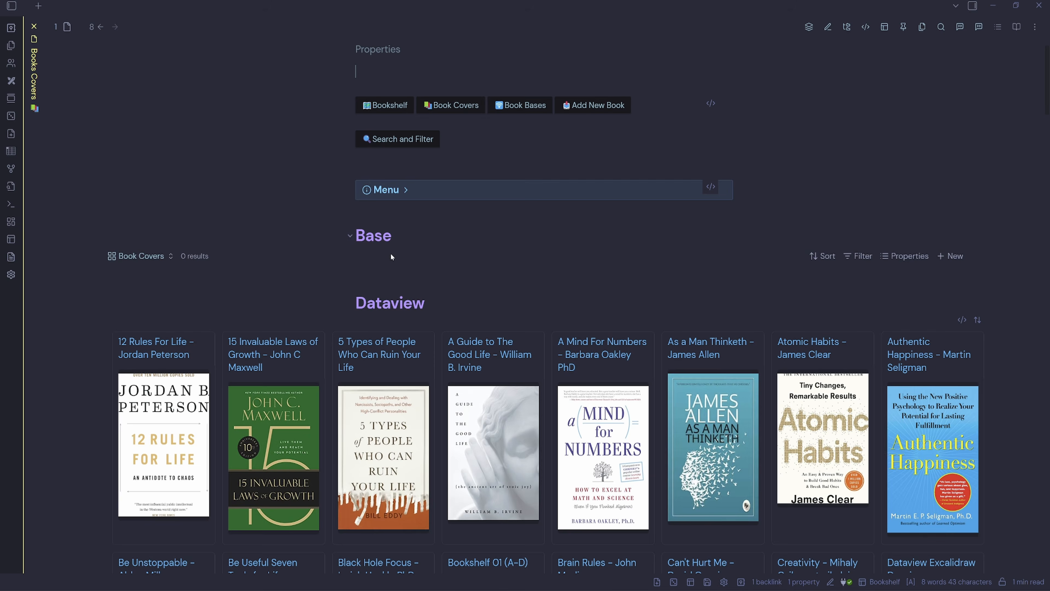
{"action": "scroll", "coordinate": [714, 414], "scroll_direction": "down", "scroll_amount": 4}
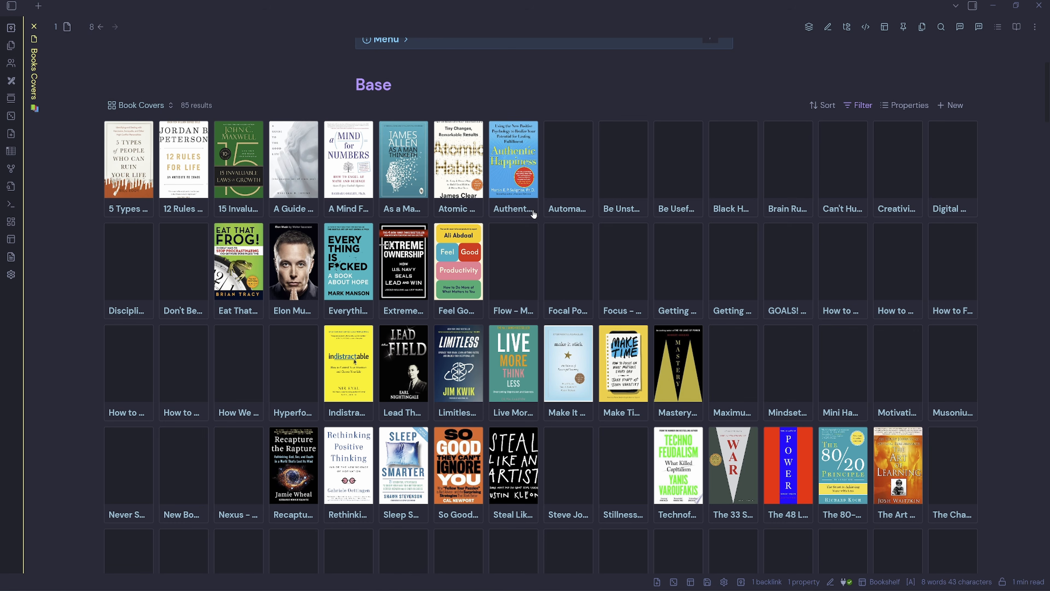
Open the Be Unstoppable book note beside the cover gallery and add a CoverBase property to it
{"action": "left_click", "coordinate": [621, 213]}
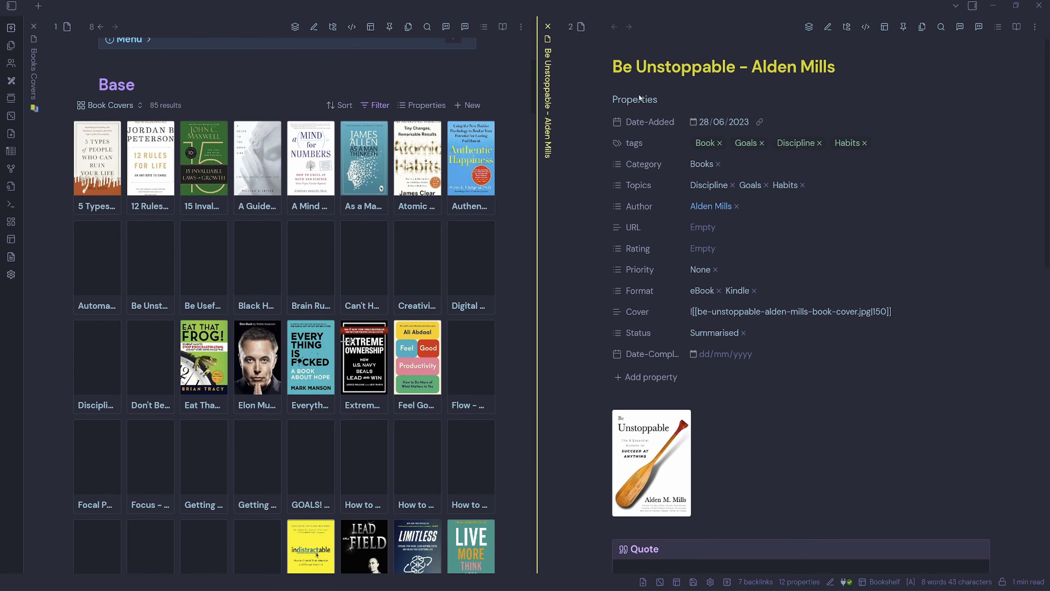
{"action": "left_click", "coordinate": [653, 375]}
{"action": "type", "text": "cover"}
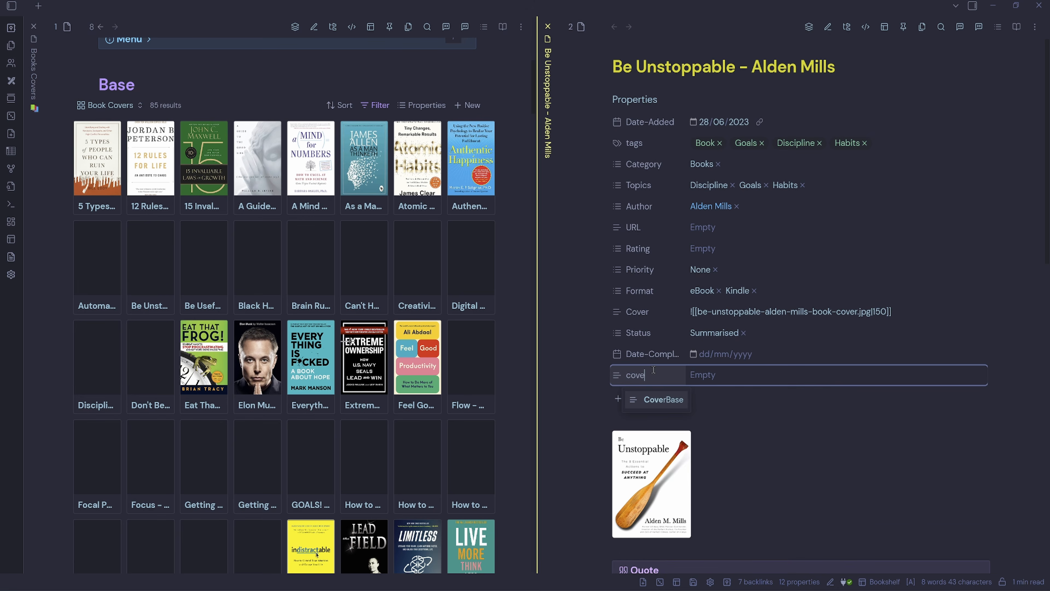
{"action": "left_click", "coordinate": [678, 403]}
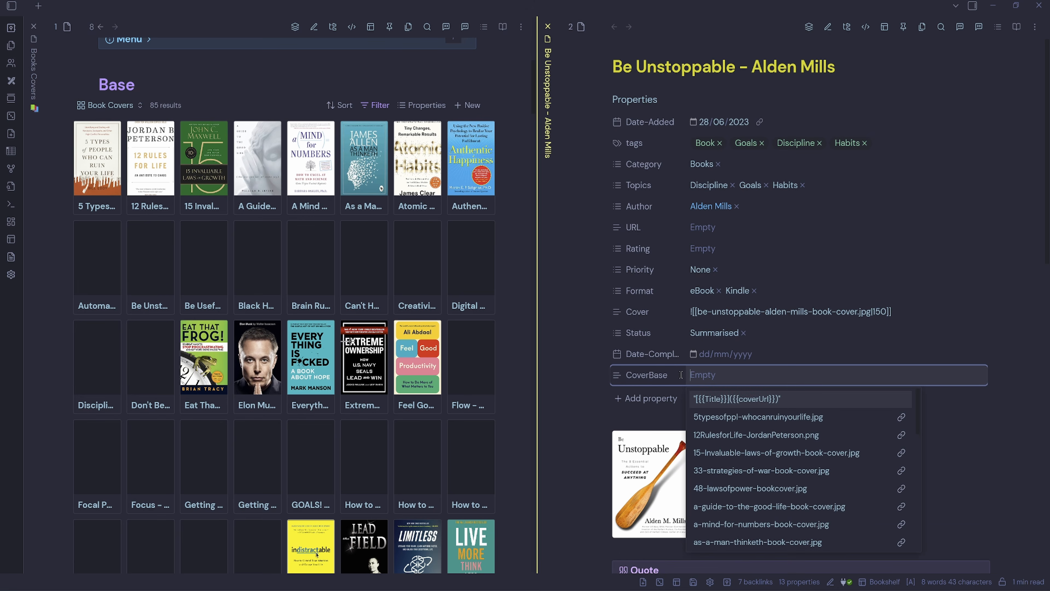
Show the note's source and copy the quoted Cover image link into the CoverBase property
{"action": "left_click", "coordinate": [866, 28]}
{"action": "scroll", "coordinate": [711, 388], "scroll_direction": "down", "scroll_amount": 3}
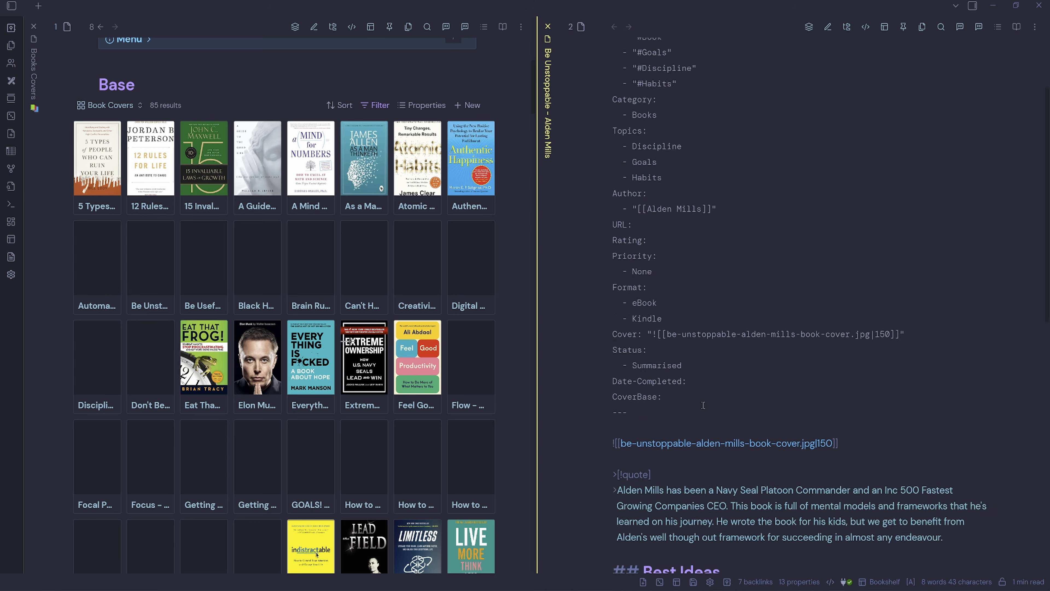
{"action": "left_click_drag", "start_coordinate": [915, 335], "coordinate": [646, 338]}
{"action": "key", "text": "ctrl+c"}
{"action": "left_click", "coordinate": [680, 408]}
{"action": "key", "text": "ctrl+v"}
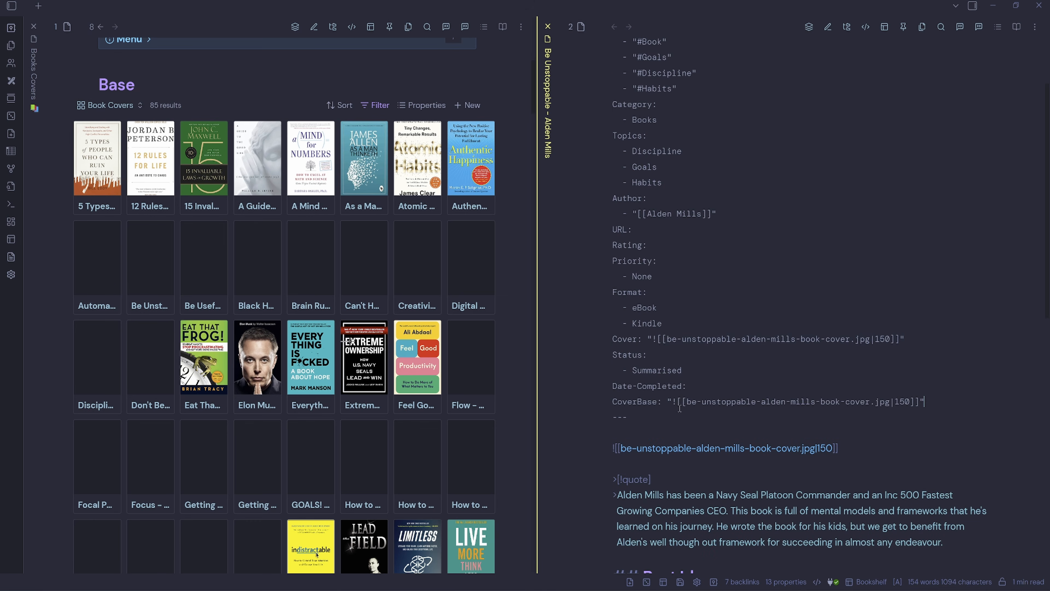
Remove the exclamation mark and the |150 width from the CoverBase link, leaving "[[be-unstoppable-alden-mills-book-cover.jpg]]"
{"action": "left_click", "coordinate": [678, 402]}
{"action": "key", "text": "BackSpace"}
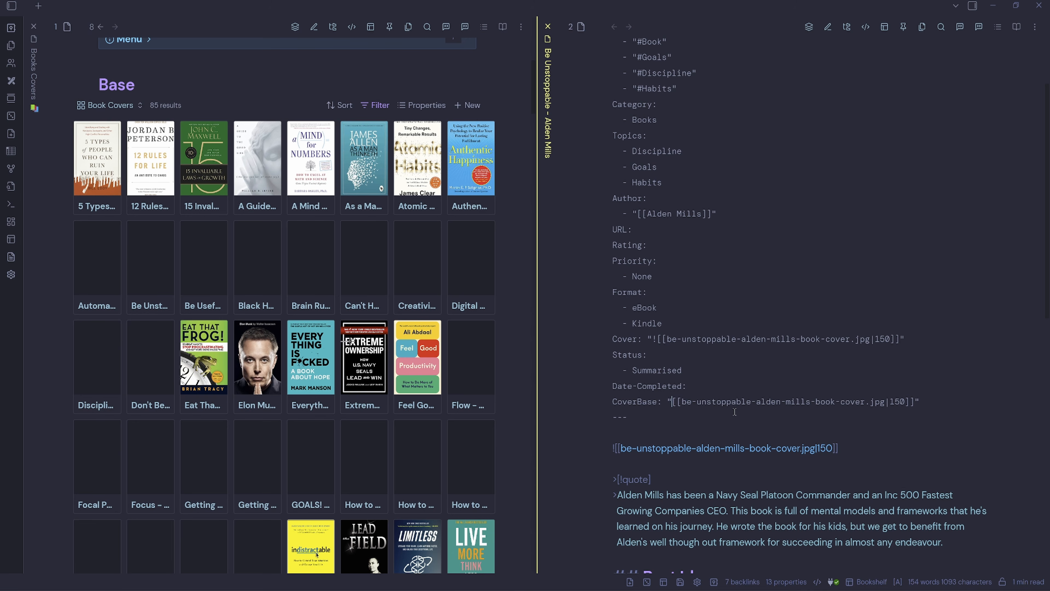
{"action": "double_click", "coordinate": [901, 405]}
{"action": "key", "text": "shift+Left"}
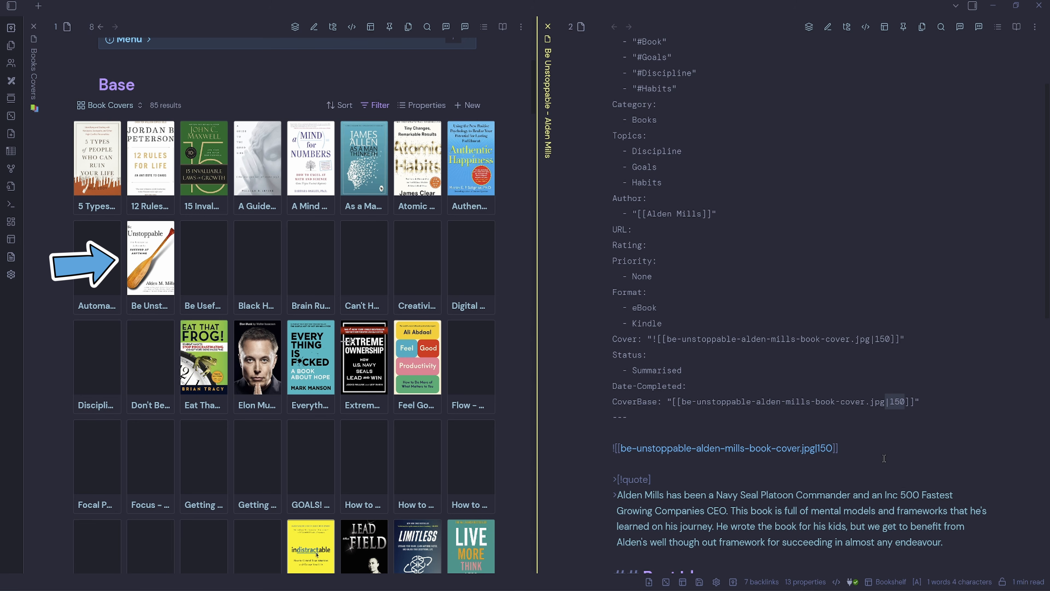
{"action": "key", "text": "BackSpace"}
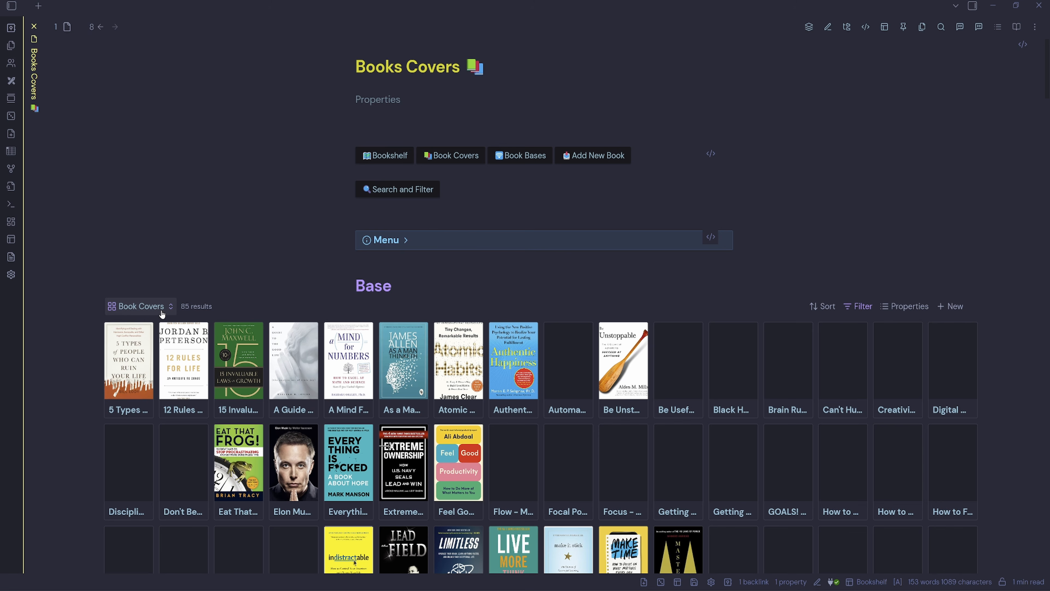
Open the Book Covers view's configuration, increase its card size, and look over the enlarged covers
{"action": "left_click", "coordinate": [162, 311]}
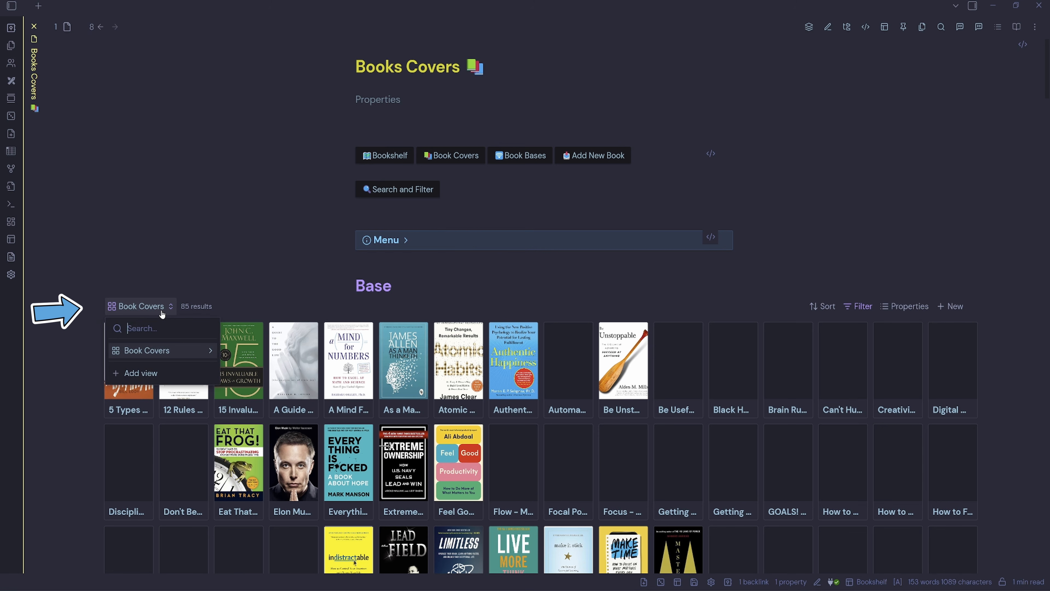
{"action": "left_click", "coordinate": [211, 352]}
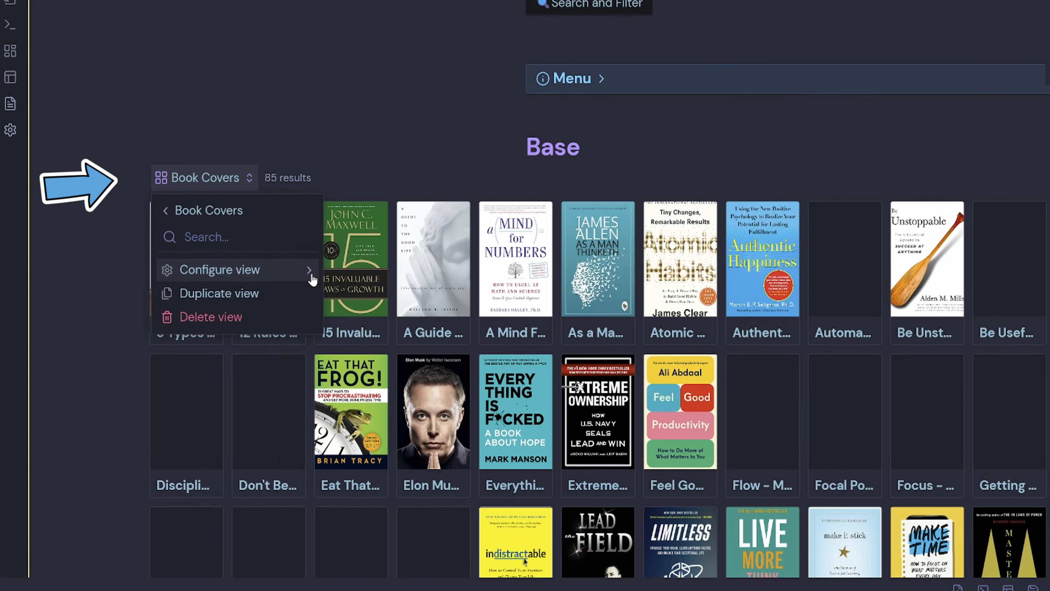
{"action": "left_click", "coordinate": [211, 368]}
{"action": "left_click_drag", "start_coordinate": [178, 341], "coordinate": [215, 343]}
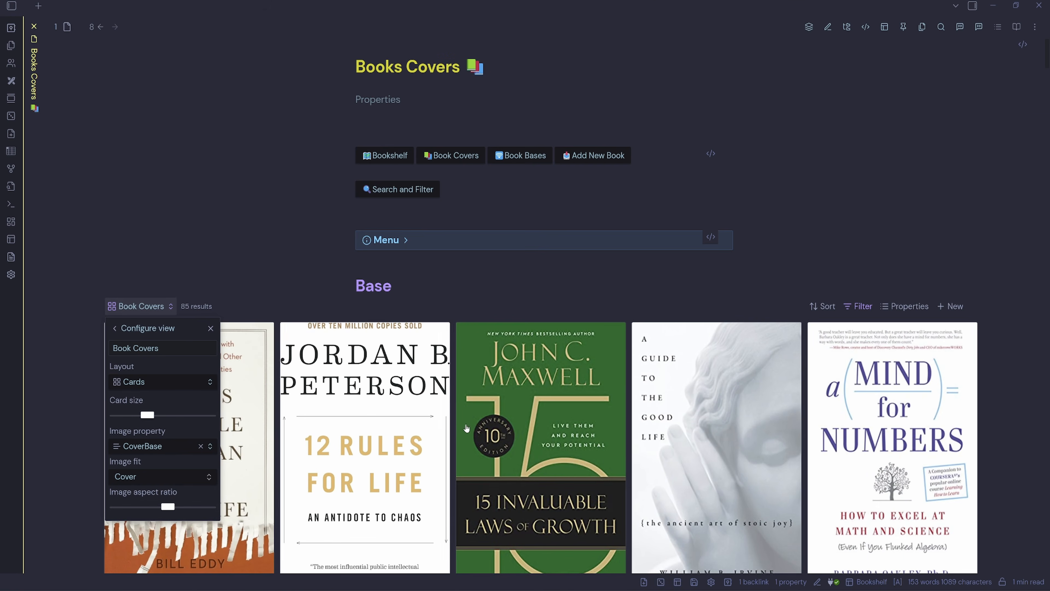
{"action": "scroll", "coordinate": [467, 428], "scroll_direction": "down", "scroll_amount": 7}
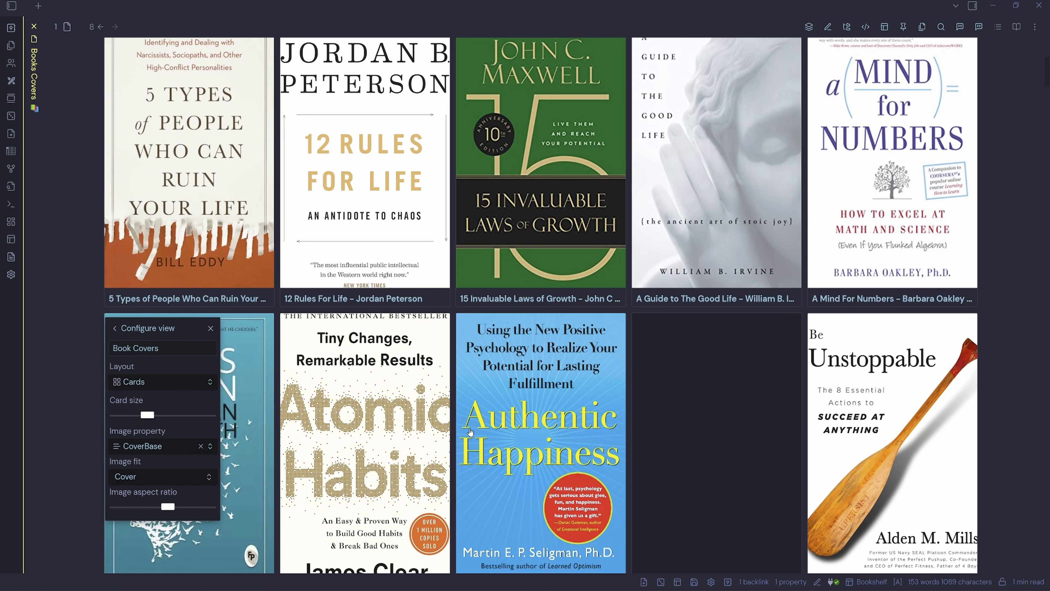
Reduce the Book Covers view's card size to 110, set it to 190, and close the view configuration
{"action": "left_click_drag", "start_coordinate": [155, 416], "coordinate": [125, 417]}
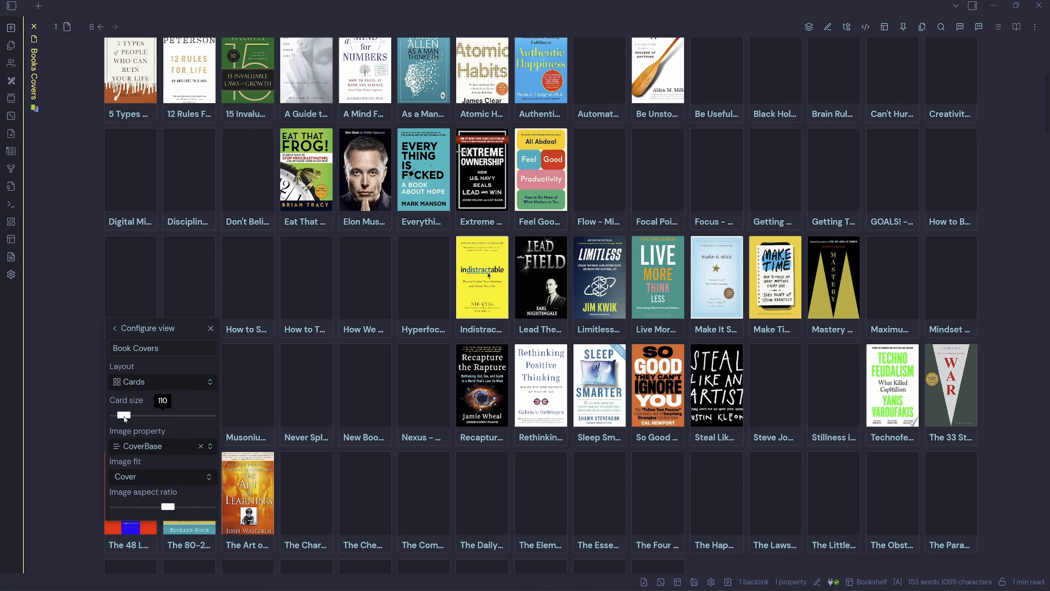
{"action": "mouse_move", "coordinate": [167, 509]}
{"action": "mouse_move", "coordinate": [168, 507]}
{"action": "left_mouse_down"}
{"action": "mouse_move", "coordinate": [130, 506]}
{"action": "mouse_move", "coordinate": [178, 503]}
{"action": "mouse_move", "coordinate": [168, 507]}
{"action": "left_mouse_up"}
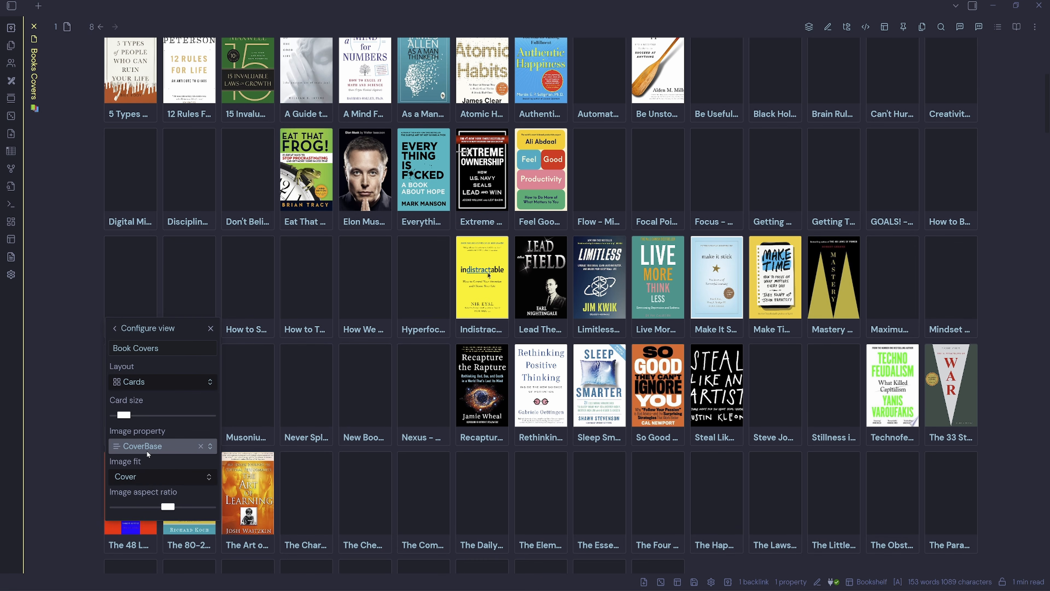
{"action": "left_click_drag", "start_coordinate": [123, 415], "coordinate": [133, 418]}
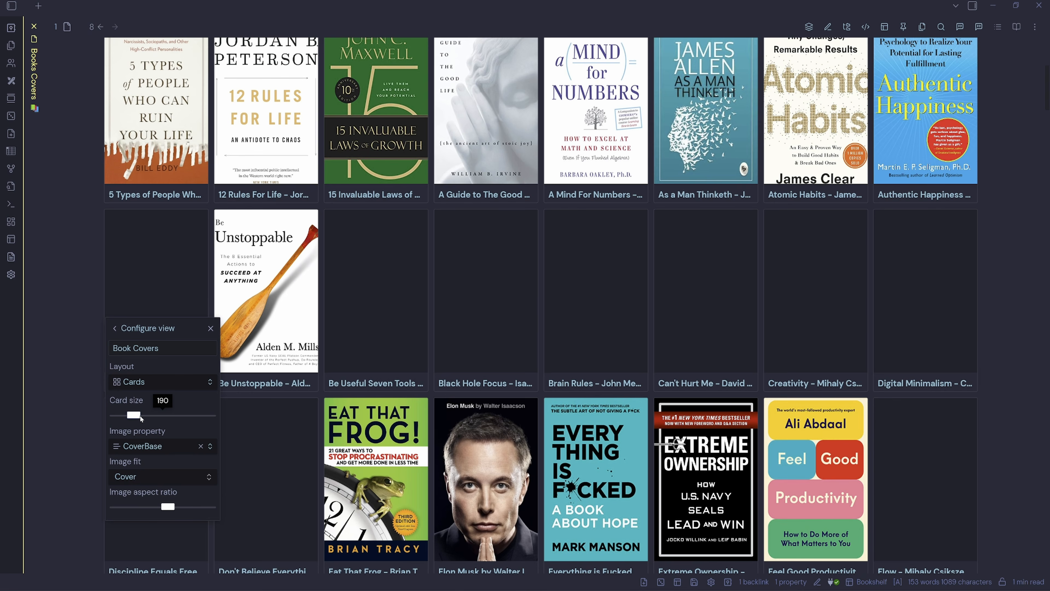
{"action": "scroll", "coordinate": [415, 379], "scroll_direction": "up", "scroll_amount": 3}
{"action": "scroll", "coordinate": [415, 378], "scroll_direction": "up", "scroll_amount": 3}
{"action": "scroll", "coordinate": [415, 378], "scroll_direction": "down", "scroll_amount": 3}
{"action": "left_click", "coordinate": [579, 356]}
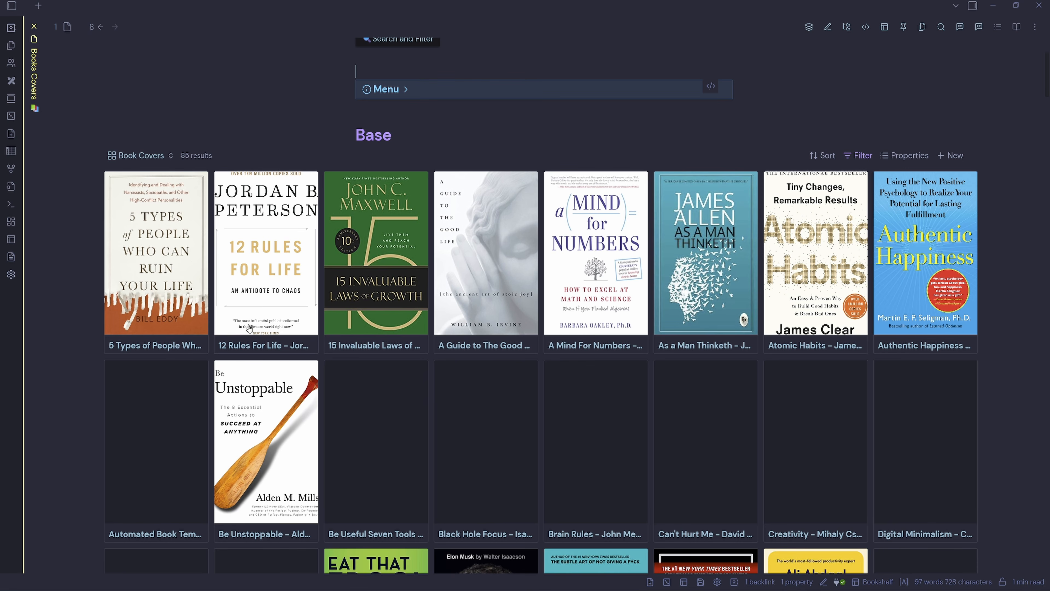
Open the Atomic Habits book note from the gallery, look through its content, and return to the Books Covers note
{"action": "left_click", "coordinate": [813, 351]}
{"action": "scroll", "coordinate": [401, 255], "scroll_direction": "down", "scroll_amount": 5}
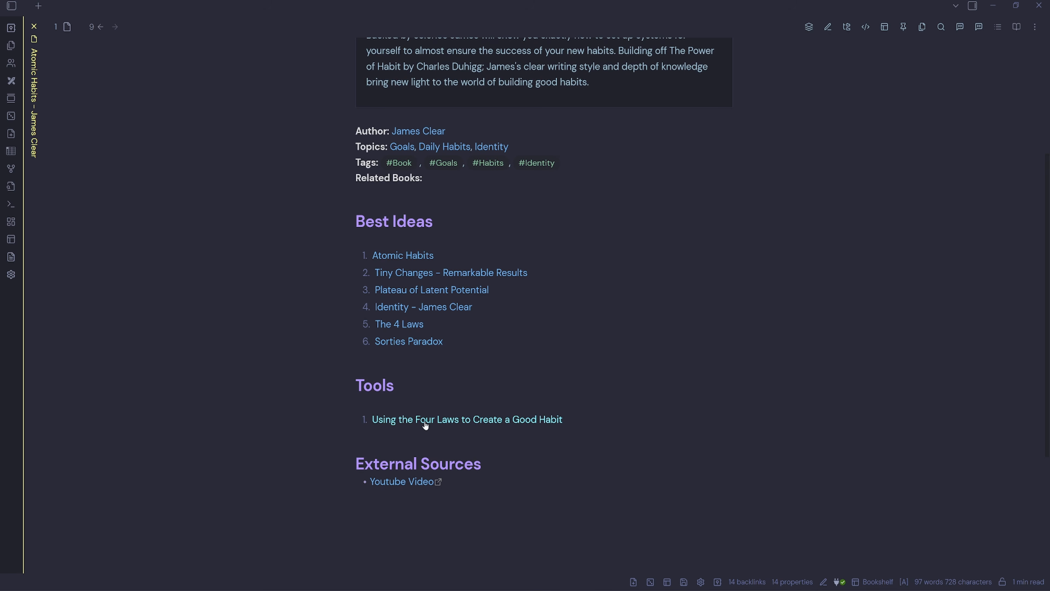
{"action": "scroll", "coordinate": [425, 426], "scroll_direction": "up", "scroll_amount": 5}
{"action": "left_click", "coordinate": [409, 189]}
{"action": "left_click", "coordinate": [409, 189]}
{"action": "left_click", "coordinate": [724, 183]}
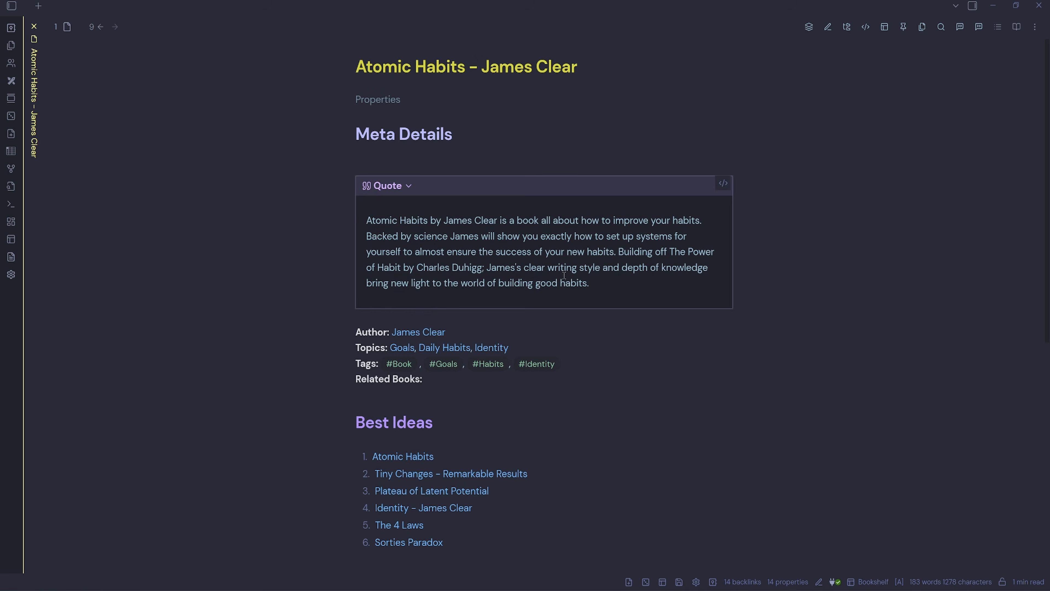
{"action": "key", "text": "ctrl+alt+Left"}
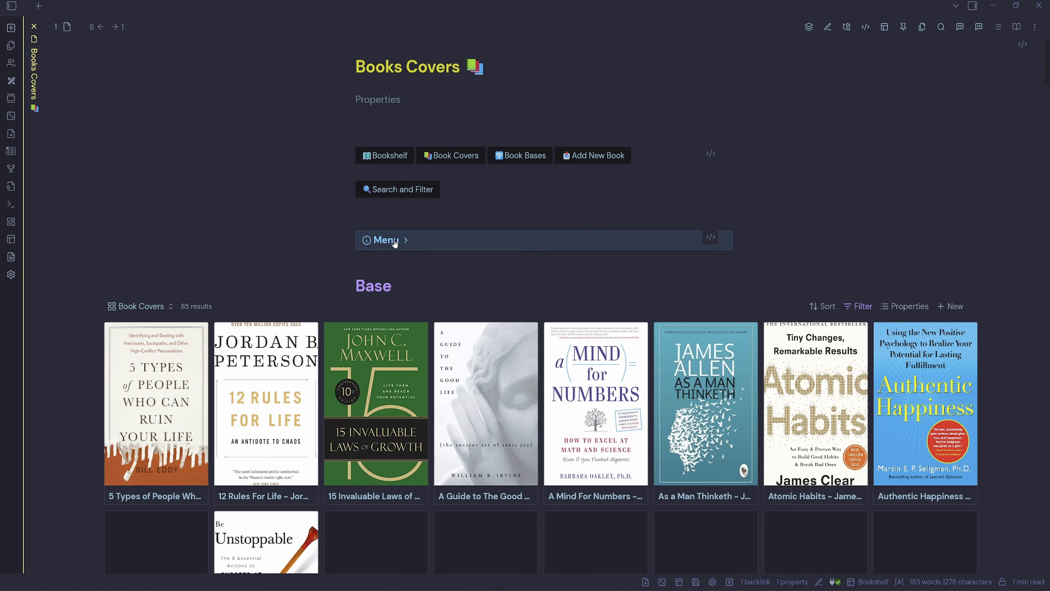
Open the Bookshelf base, show the vault's file list, and open the Book Covers base from the Bases folder
{"action": "left_click", "coordinate": [516, 161]}
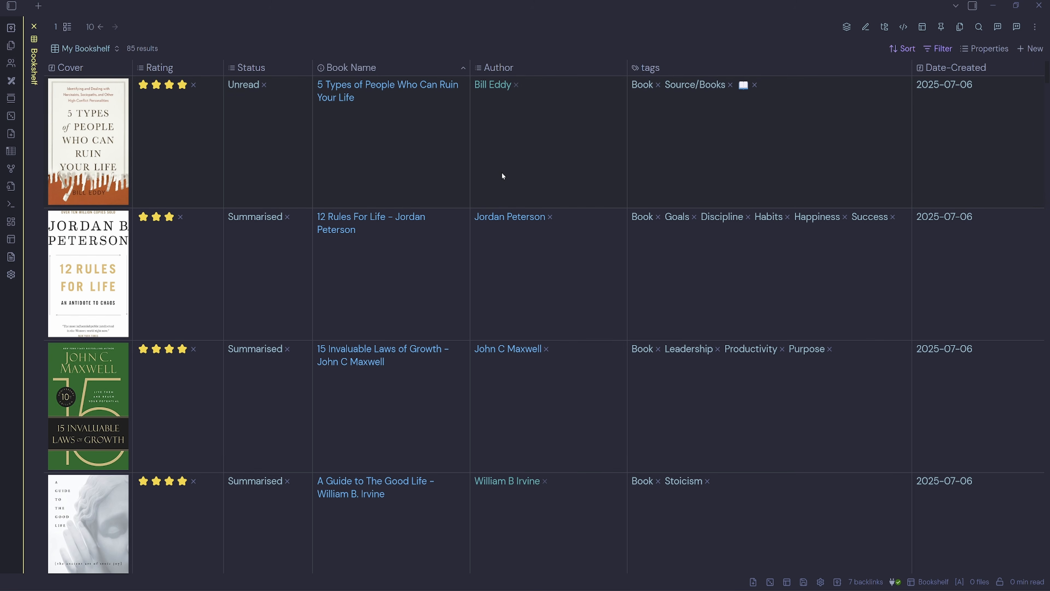
{"action": "left_click", "coordinate": [11, 6]}
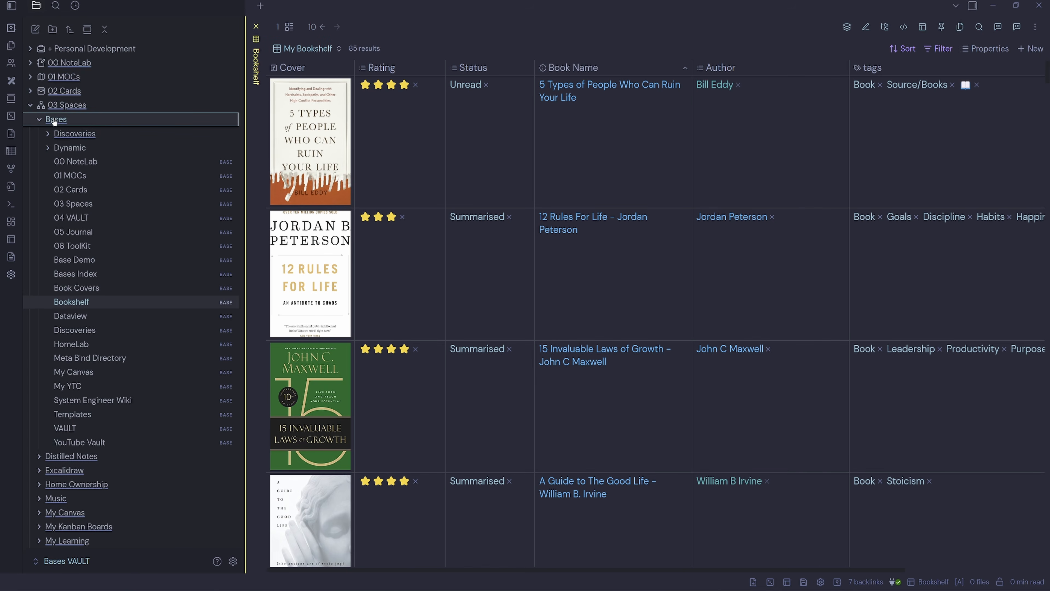
{"action": "left_click", "coordinate": [72, 306]}
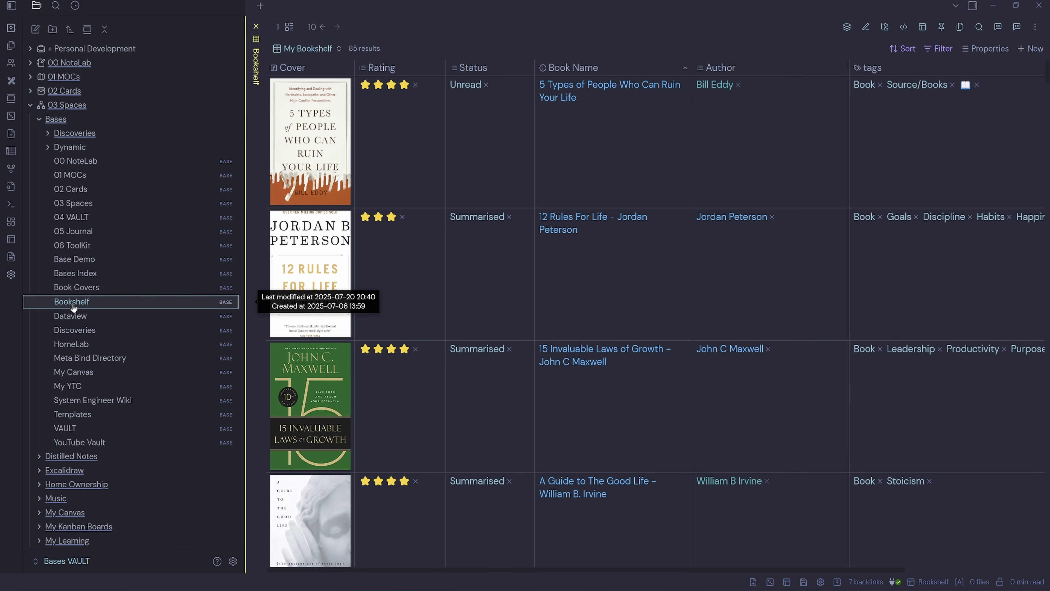
{"action": "left_click", "coordinate": [91, 289]}
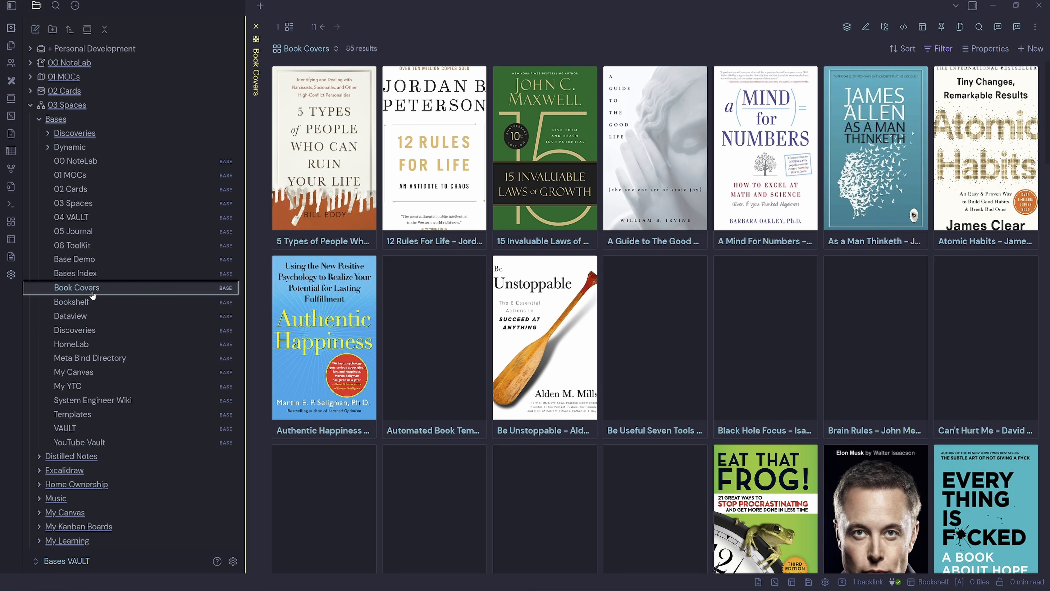
Compare the view lists of the Book Covers and Bookshelf bases, choosing the 5 Star and Book Covers (A-K) views
{"action": "left_click", "coordinate": [327, 49]}
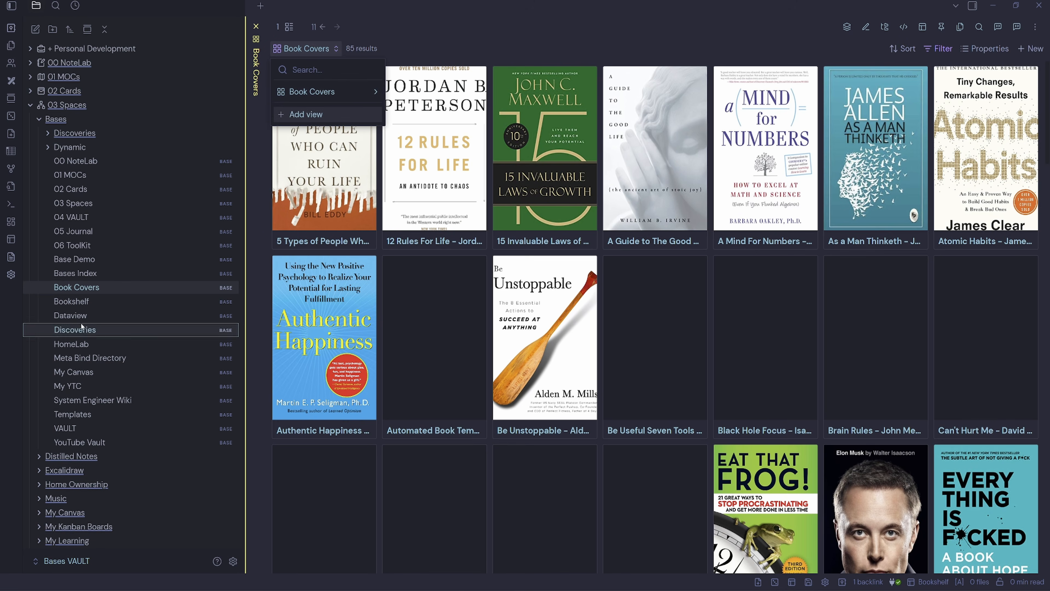
{"action": "left_click", "coordinate": [83, 301]}
{"action": "left_click", "coordinate": [335, 47]}
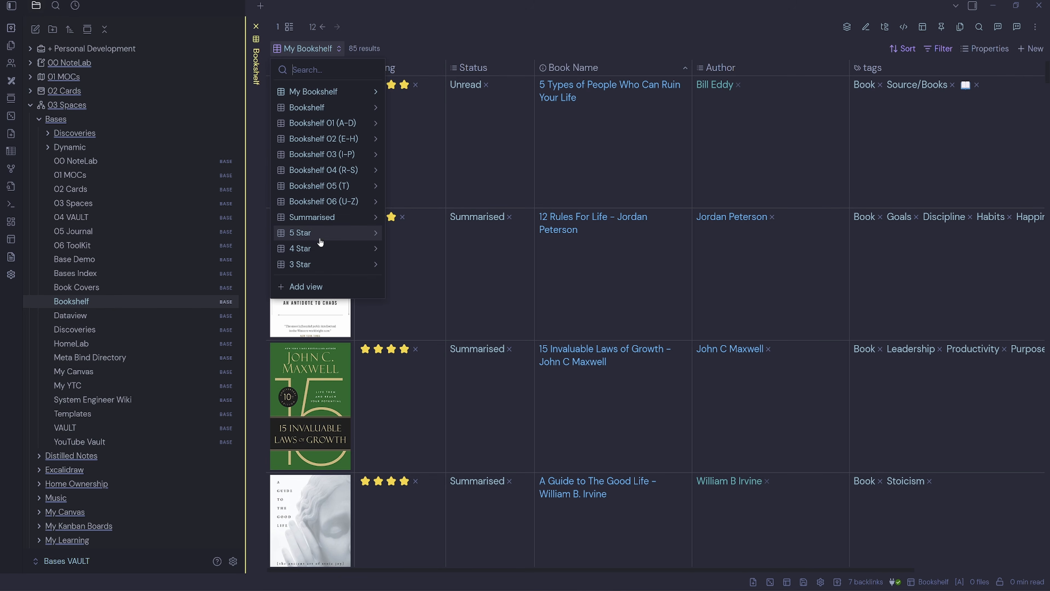
{"action": "left_click", "coordinate": [320, 232]}
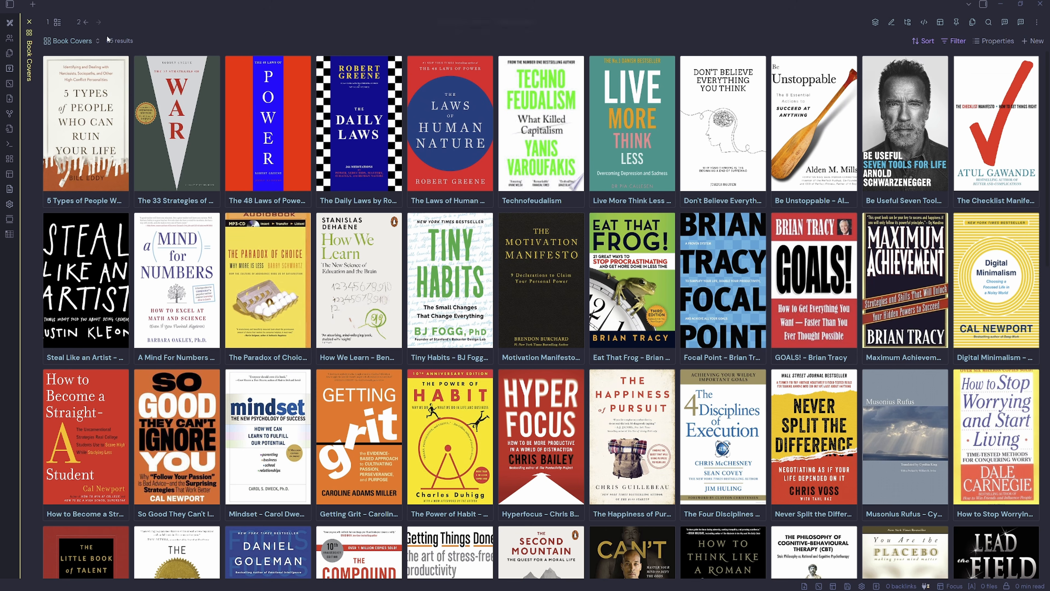
{"action": "left_click", "coordinate": [90, 41]}
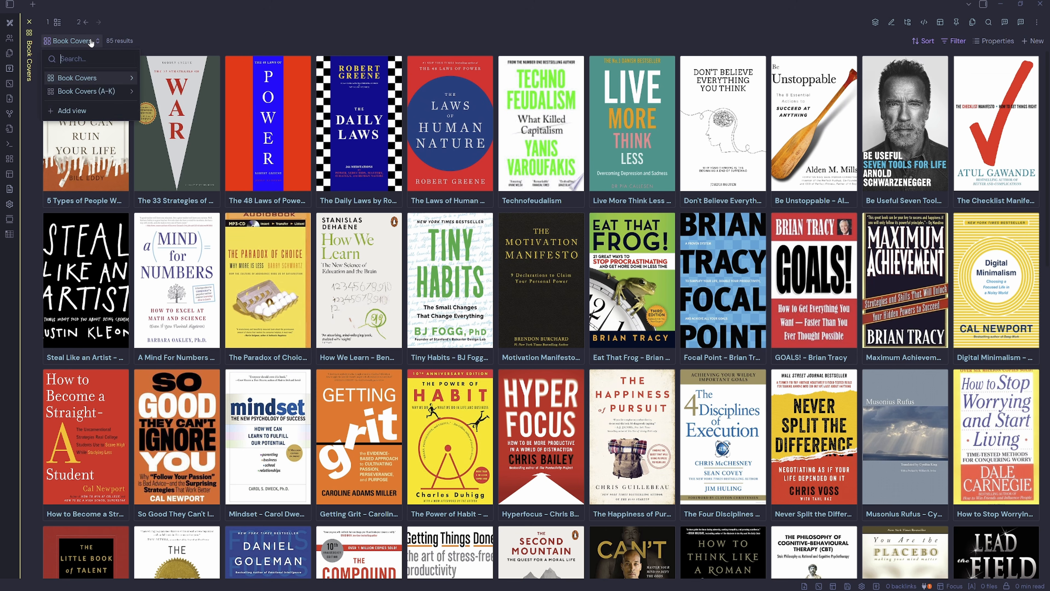
{"action": "left_click", "coordinate": [119, 98]}
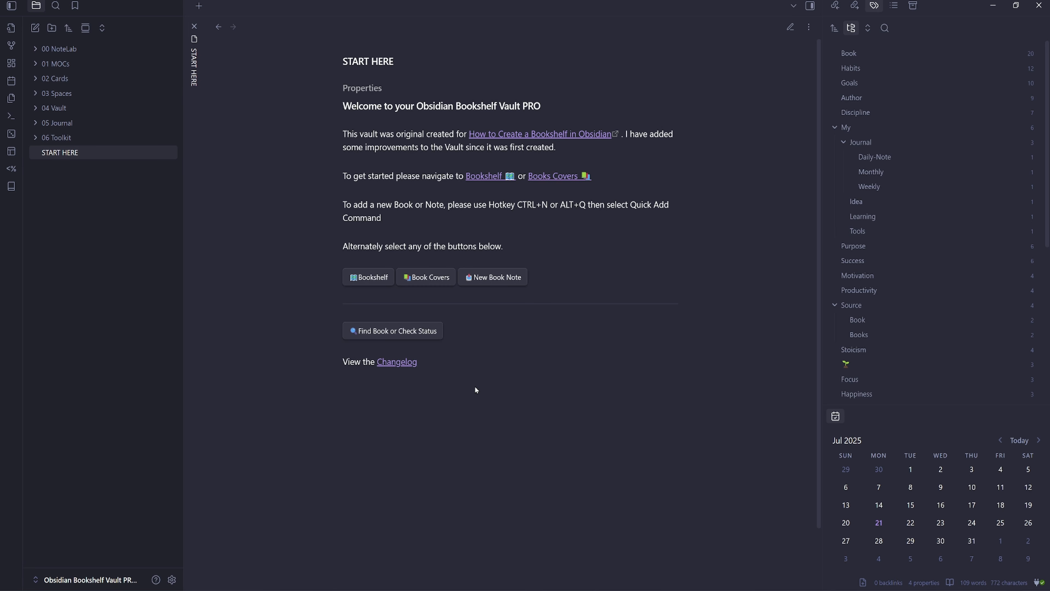
In the Obsidian Bookshelf Vault PRO, look over the Bookshelf and Books Covers notes, previewing the Bookshelf 01 (A-D) menu link
{"action": "left_click", "coordinate": [369, 277]}
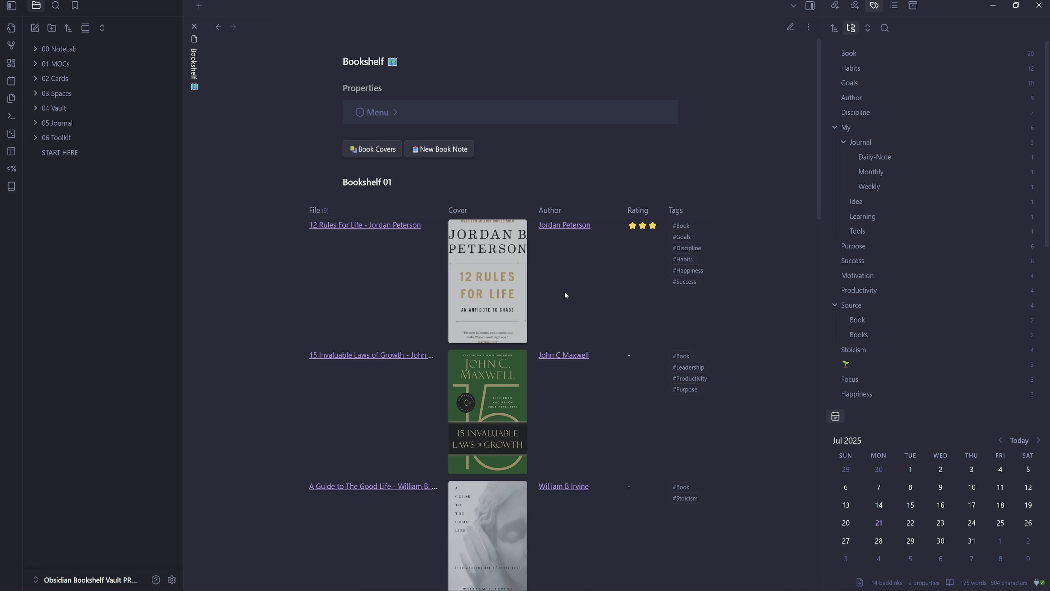
{"action": "left_click", "coordinate": [380, 151]}
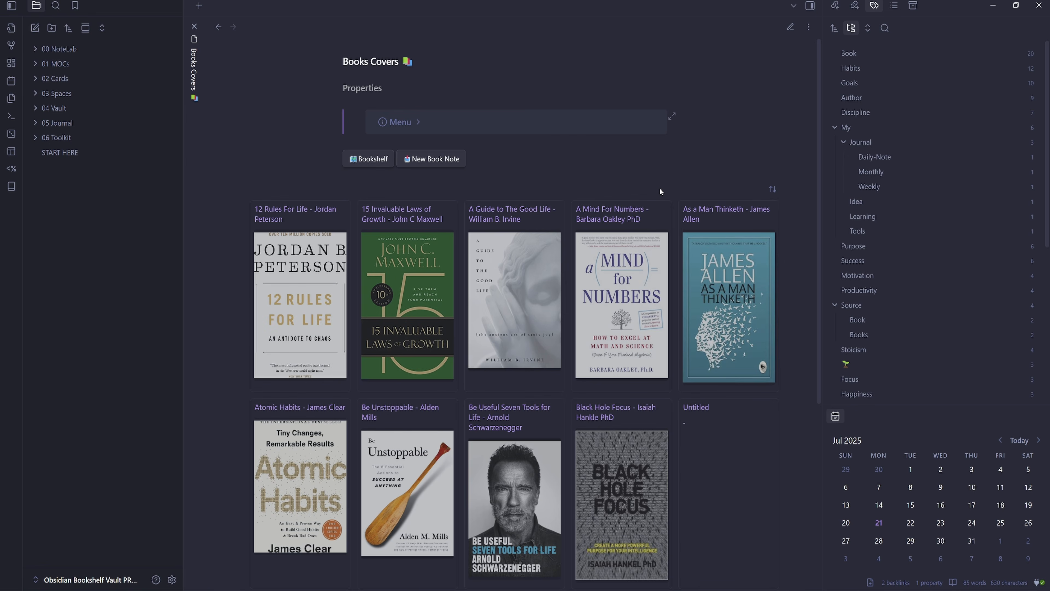
{"action": "left_click", "coordinate": [398, 122]}
{"action": "mouse_move", "coordinate": [430, 151]}
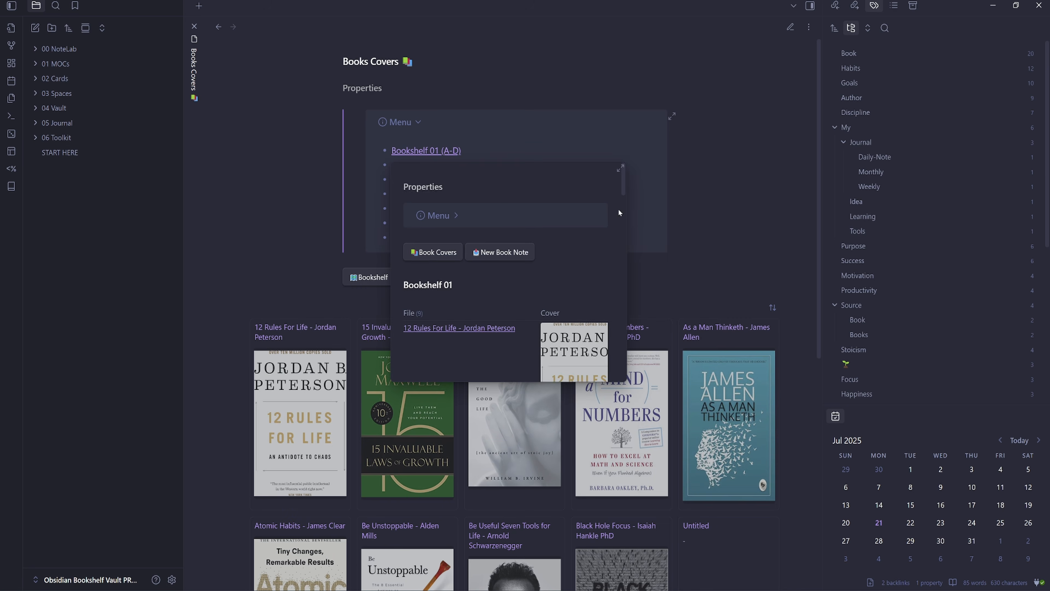
{"action": "left_click", "coordinate": [399, 122]}
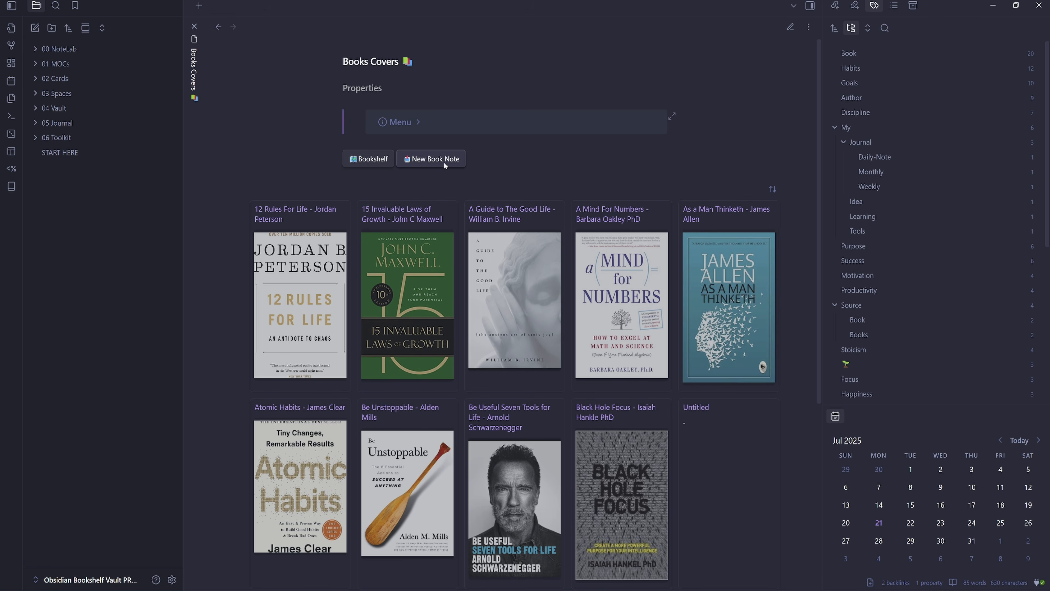
{"action": "key", "text": "alt+Left"}
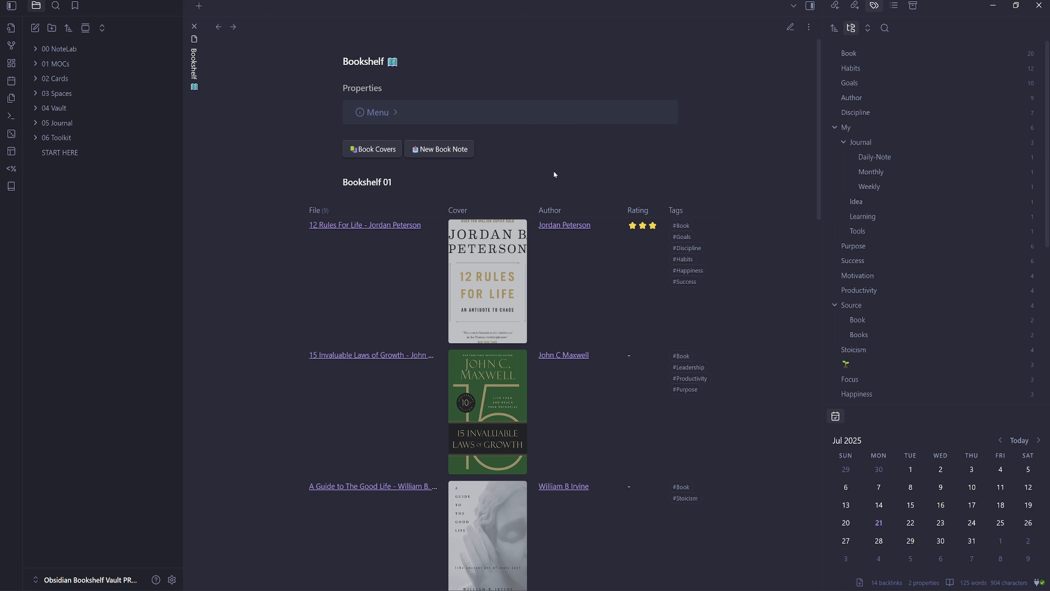
Enable the cyber-theme CSS snippet in the vault's appearance settings
{"action": "left_click", "coordinate": [177, 581]}
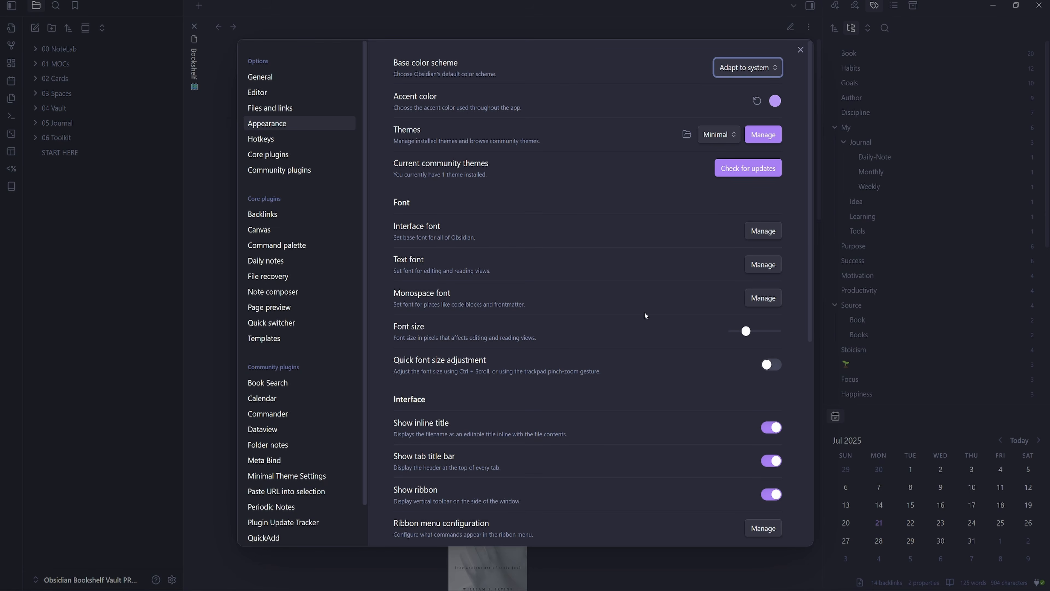
{"action": "scroll", "coordinate": [638, 376], "scroll_direction": "down", "scroll_amount": 8}
{"action": "left_click", "coordinate": [765, 463]}
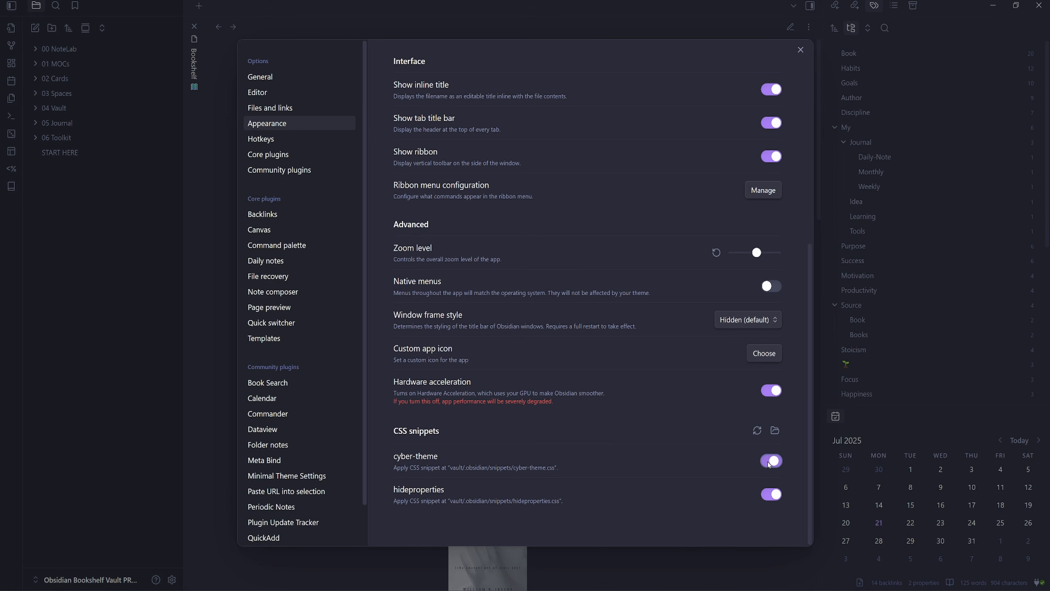
{"action": "key", "text": "Escape"}
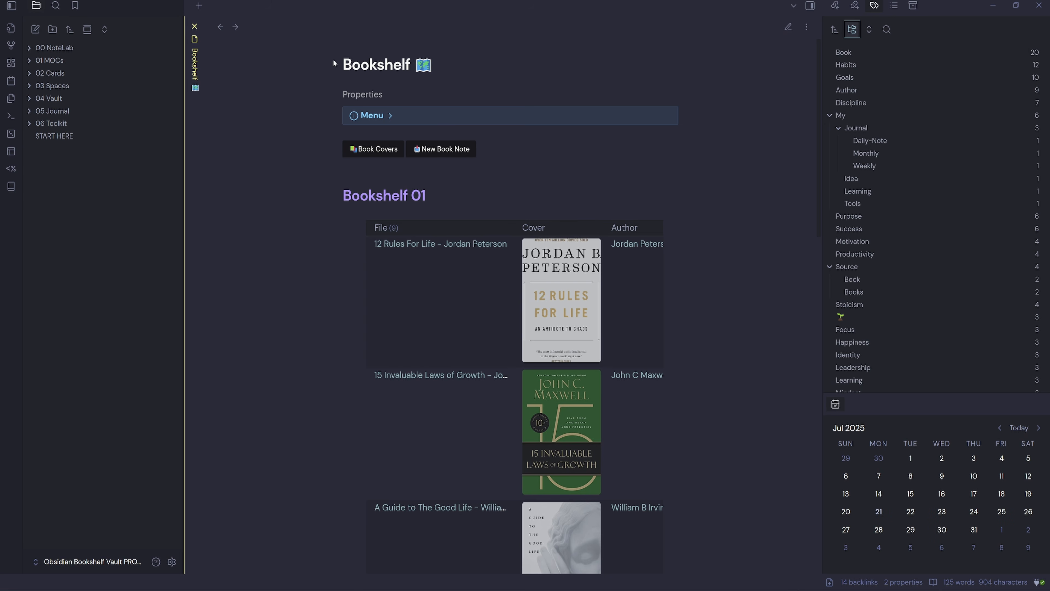
Show the Bookshelf note's source and examine its Dataview query, Menu callout and meta-bind-embed block
{"action": "scroll", "coordinate": [758, 269], "scroll_direction": "down", "scroll_amount": 5}
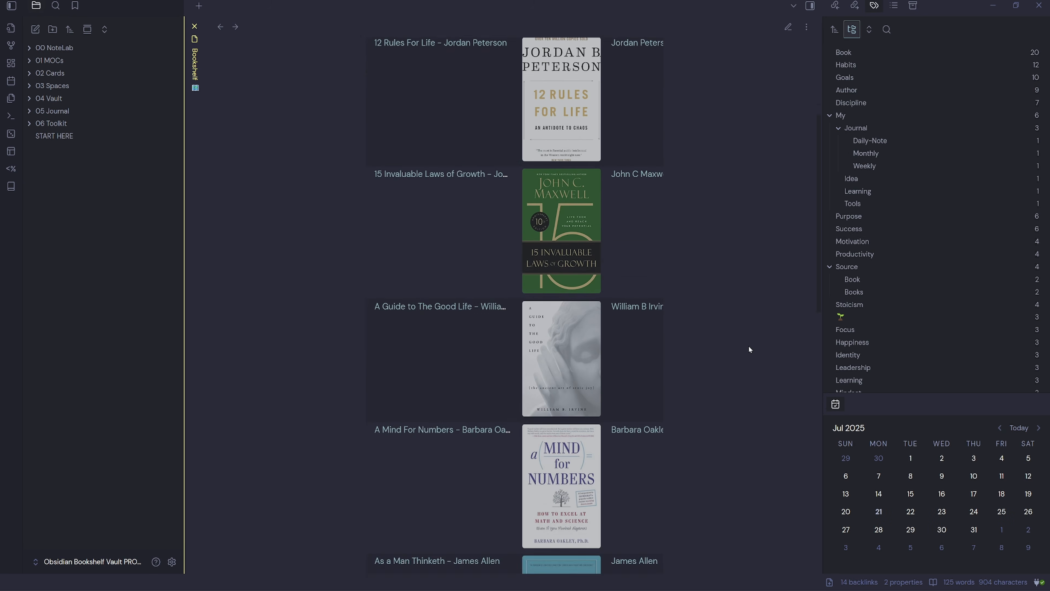
{"action": "scroll", "coordinate": [749, 350], "scroll_direction": "up", "scroll_amount": 5}
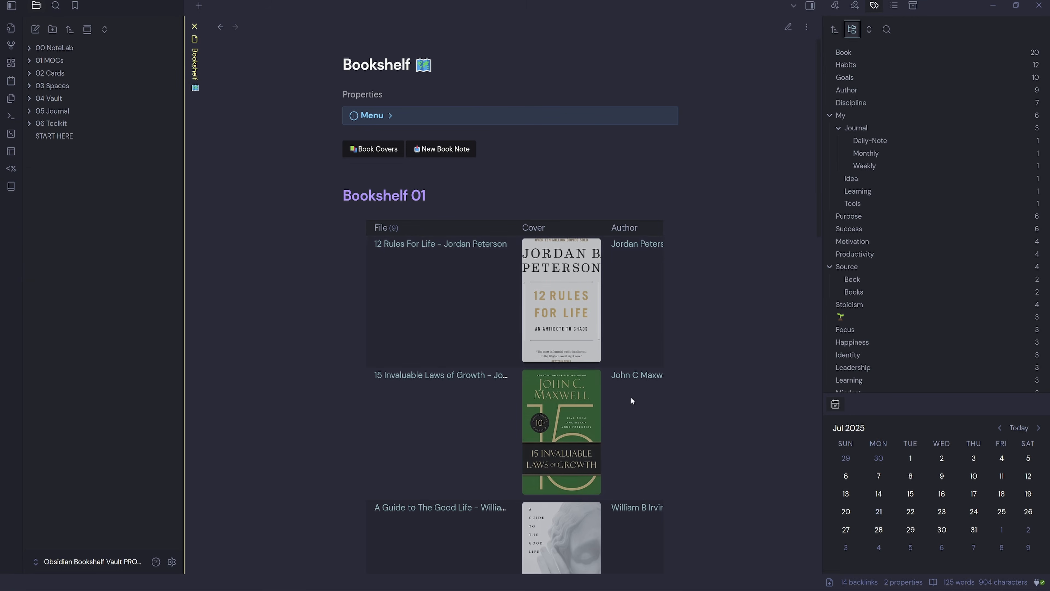
{"action": "left_click", "coordinate": [788, 27]}
{"action": "left_click", "coordinate": [806, 27]}
{"action": "left_click", "coordinate": [740, 73]}
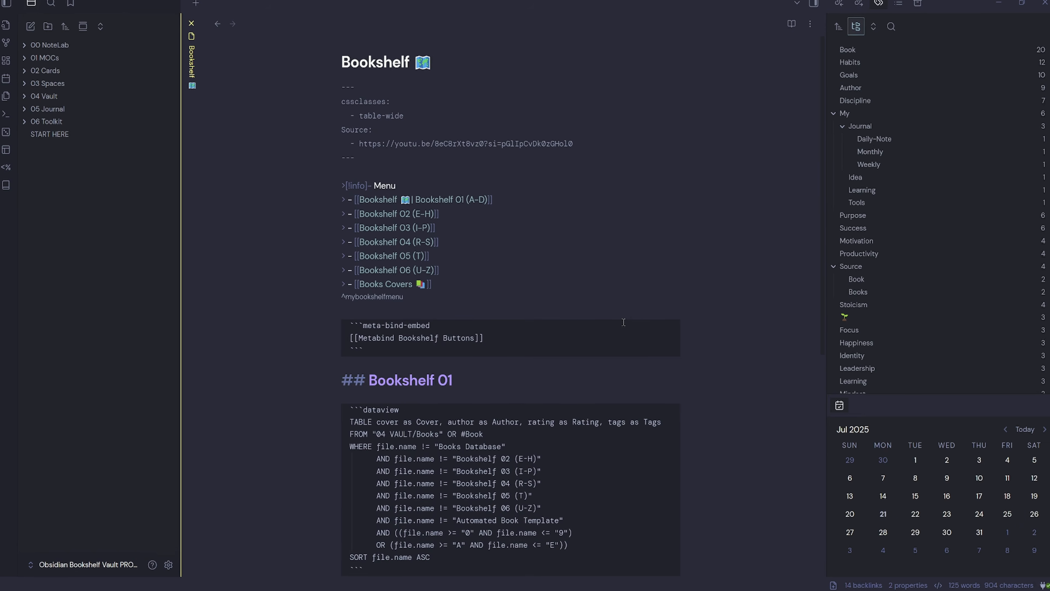
{"action": "scroll", "coordinate": [372, 587], "scroll_direction": "down", "scroll_amount": 1}
{"action": "left_click_drag", "start_coordinate": [354, 554], "coordinate": [240, 320]}
{"action": "scroll", "coordinate": [434, 426], "scroll_direction": "up", "scroll_amount": 3}
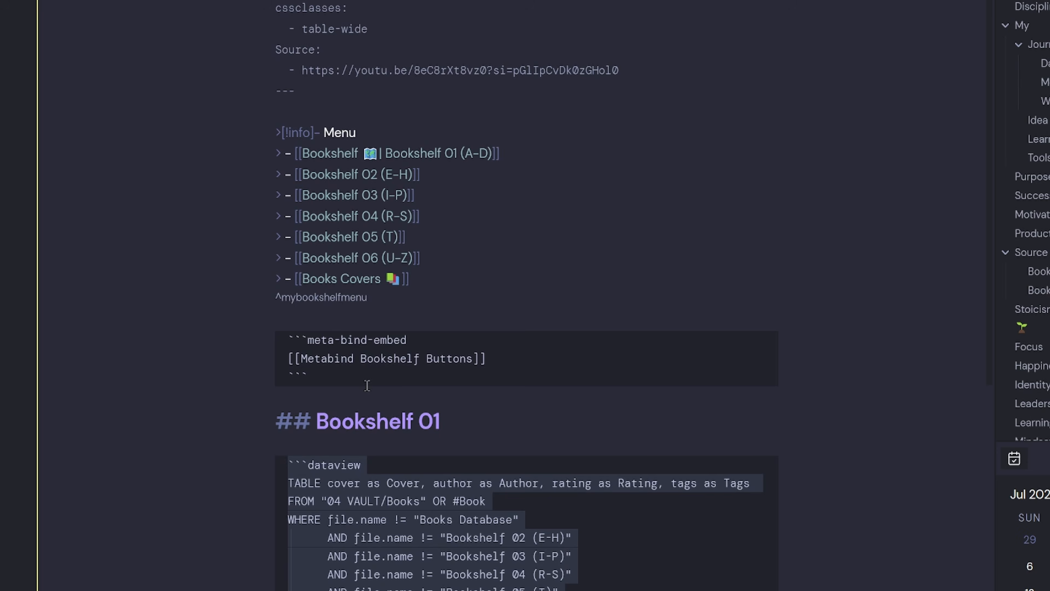
{"action": "left_click_drag", "start_coordinate": [368, 308], "coordinate": [190, 129]}
{"action": "left_click_drag", "start_coordinate": [368, 377], "coordinate": [255, 342]}
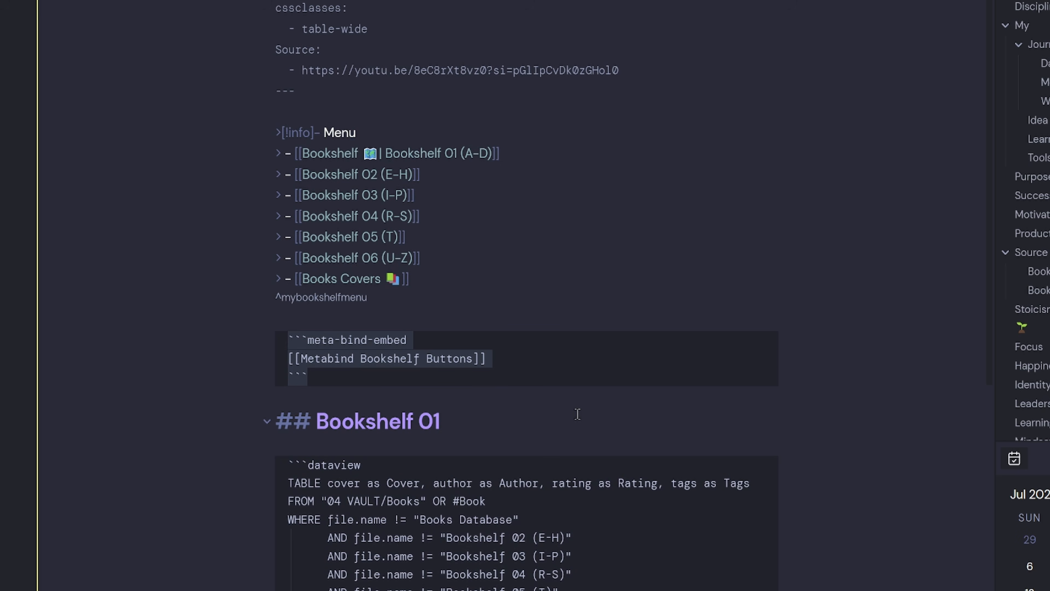
Add a level-two heading "Base" above the Bookshelf 01 heading in the Bookshelf note
{"action": "left_click", "coordinate": [347, 186]}
{"action": "type", "text": "## v"}
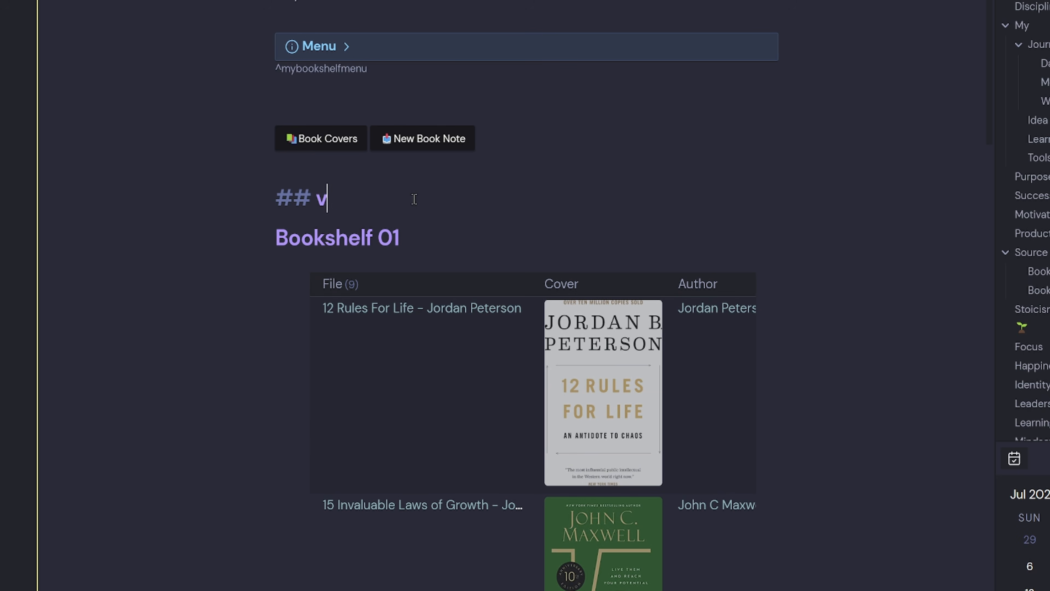
{"action": "key", "text": "BackSpace"}
{"action": "type", "text": "Base"}
{"action": "key", "text": "Return"}
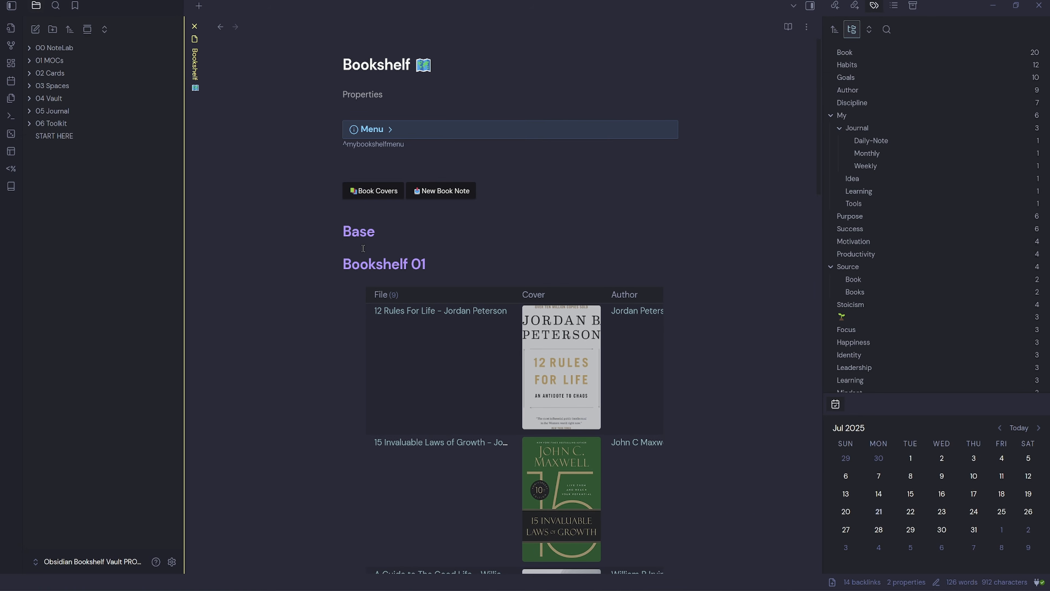
Run the Bases: Create new base command and name the new base Books
{"action": "key", "text": "ctrl+p"}
{"action": "type", "text": "ba"}
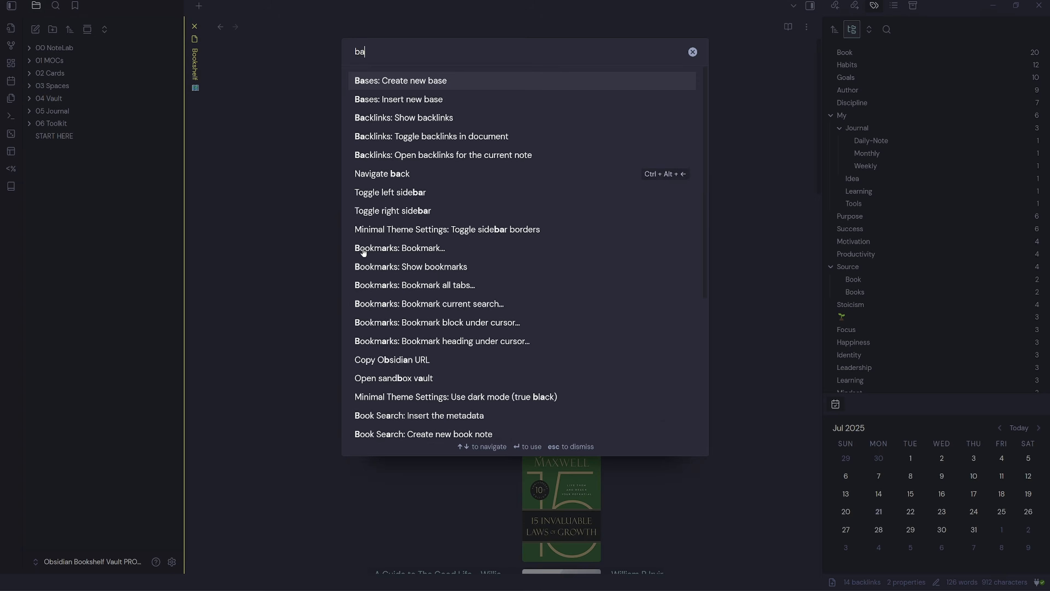
{"action": "type", "text": "se"}
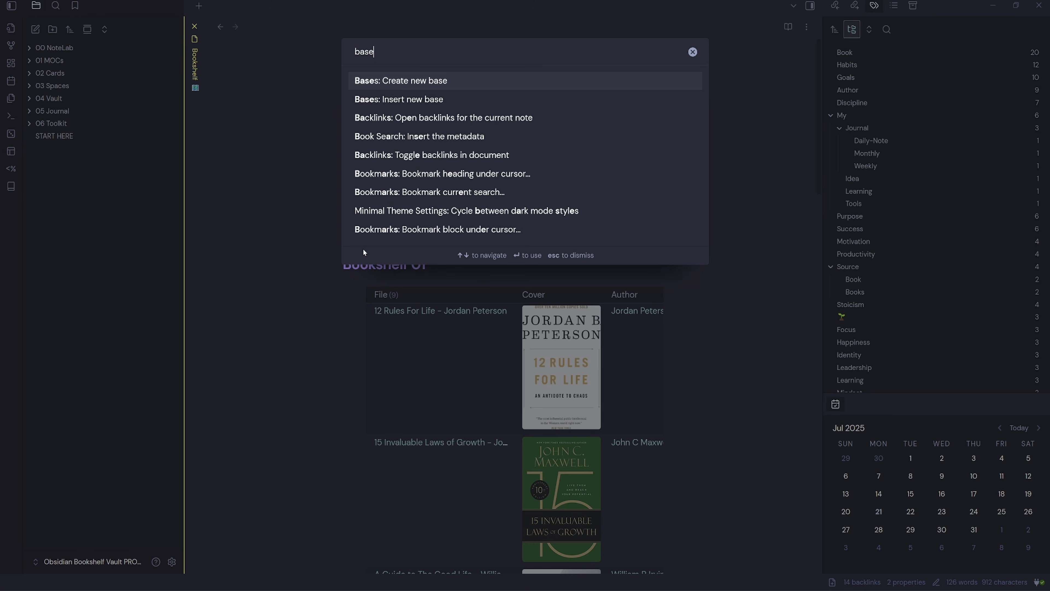
{"action": "left_click", "coordinate": [422, 89]}
{"action": "type", "text": "Books"}
{"action": "key", "text": "Return"}
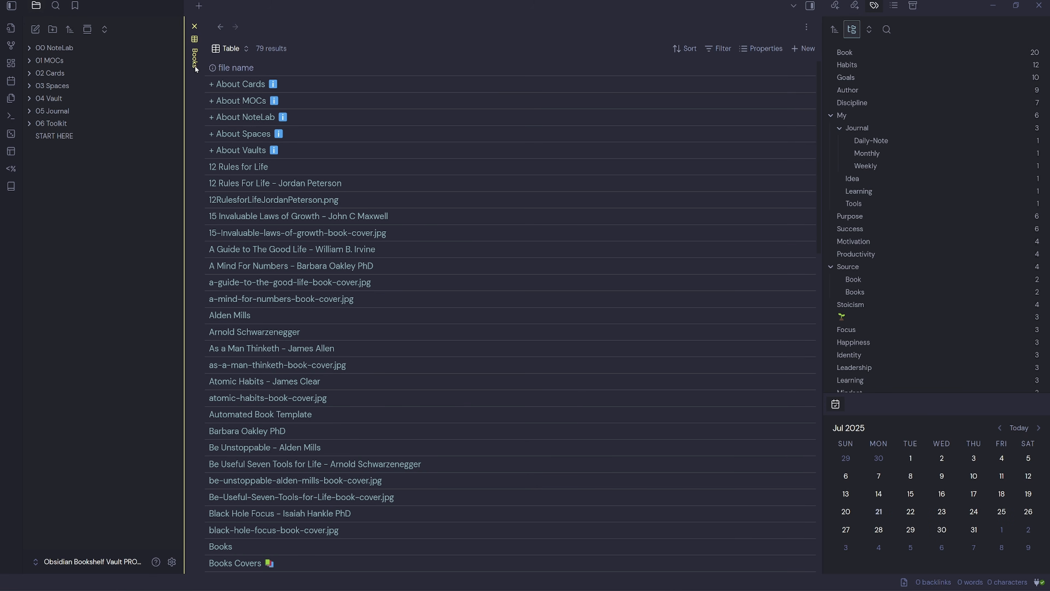
Create a Bases folder inside the 03 Spaces folder and move the Books base into it
{"action": "left_click", "coordinate": [30, 48]}
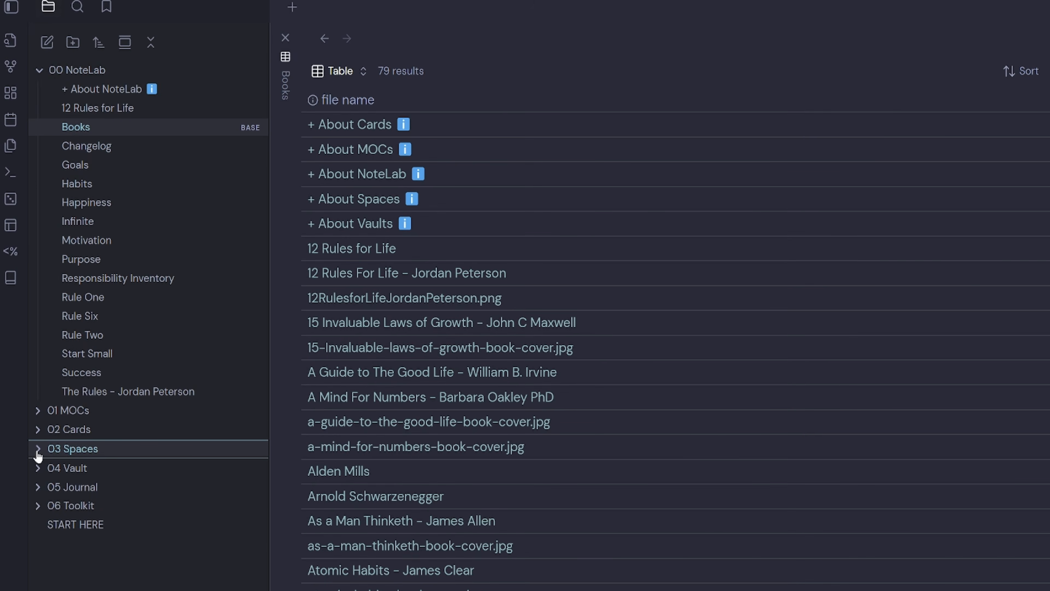
{"action": "left_click", "coordinate": [40, 454]}
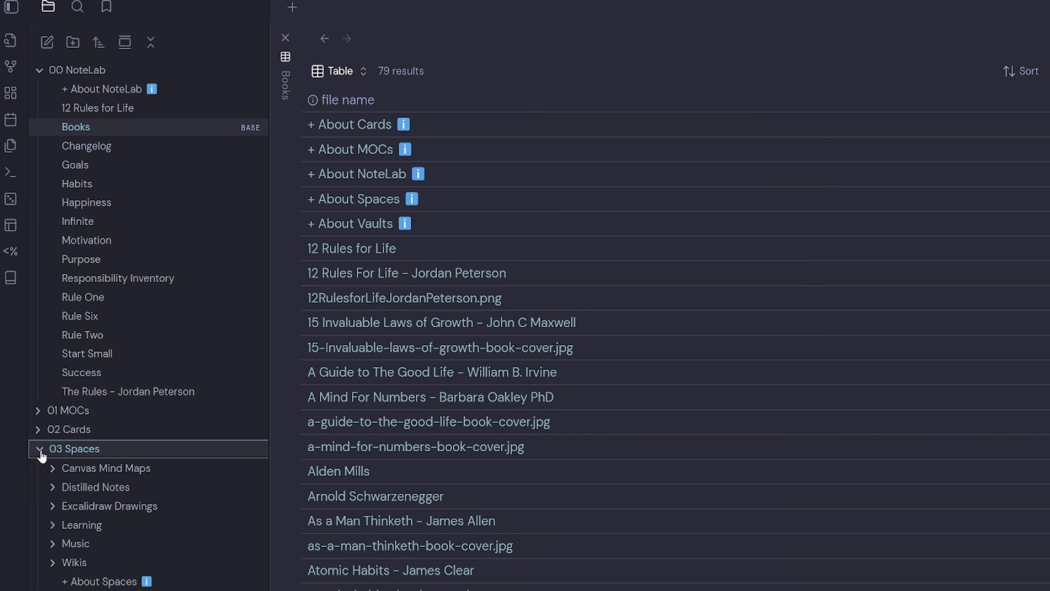
{"action": "right_click", "coordinate": [82, 450]}
{"action": "left_click", "coordinate": [143, 490]}
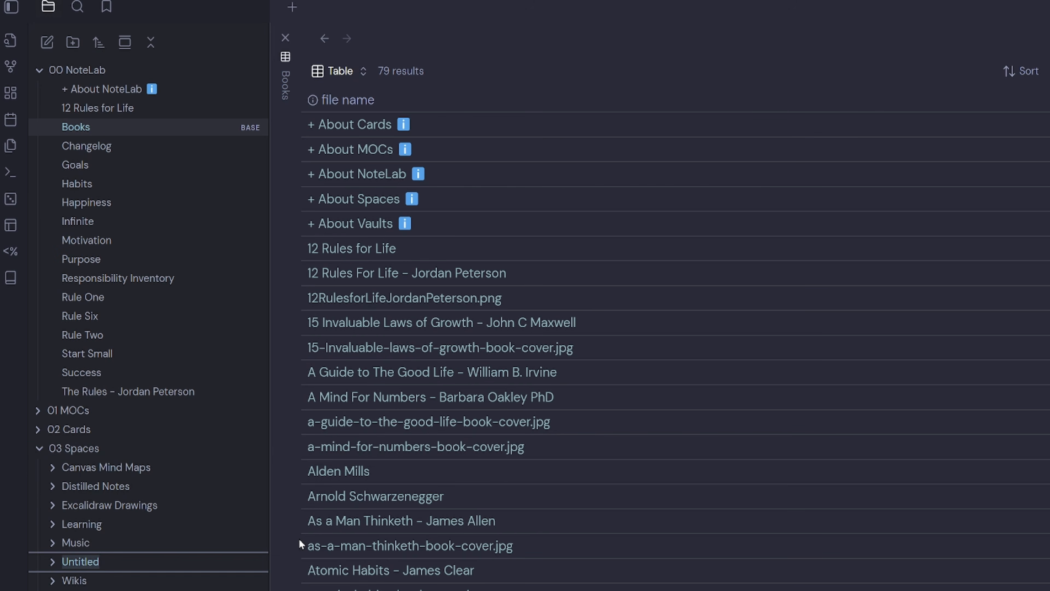
{"action": "type", "text": "Bases"}
{"action": "key", "text": "Return"}
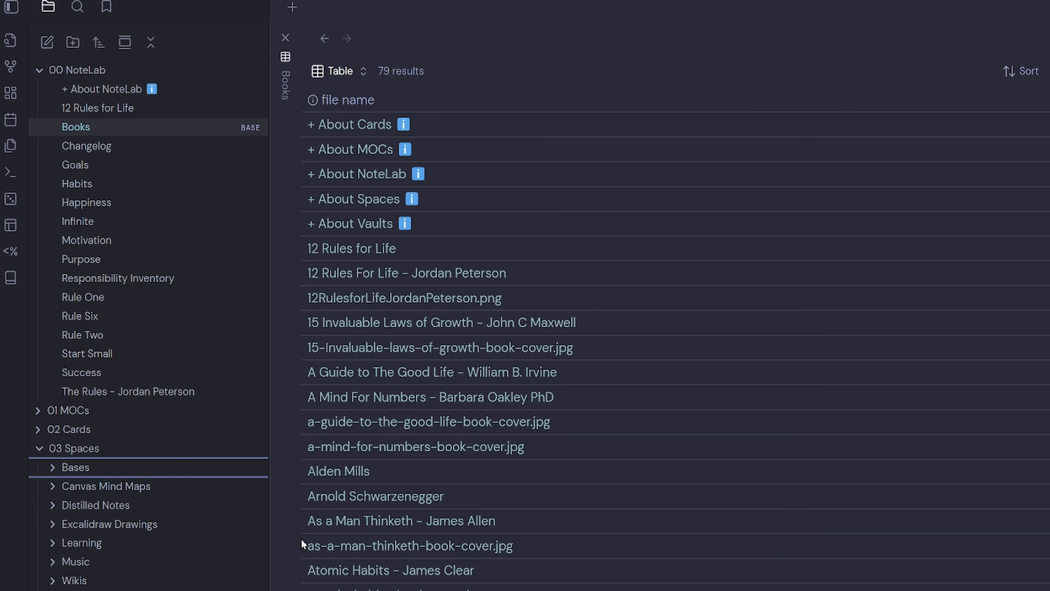
{"action": "left_click_drag", "start_coordinate": [89, 132], "coordinate": [113, 466]}
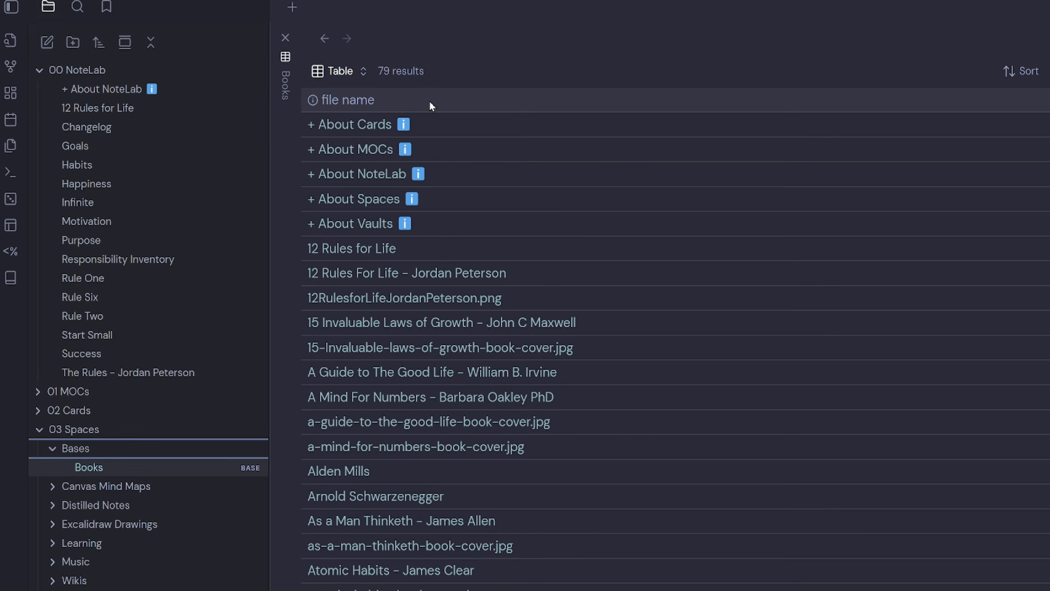
Rename the base's table view to Books
{"action": "left_click", "coordinate": [347, 73]}
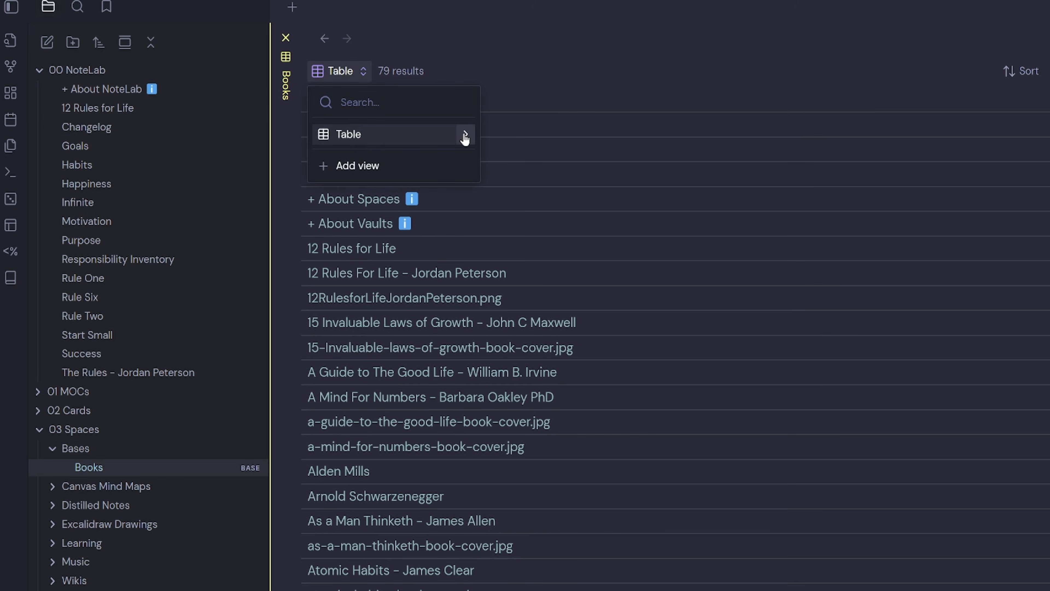
{"action": "left_click", "coordinate": [464, 133]}
{"action": "left_click", "coordinate": [468, 158]}
{"action": "type", "text": "Books"}
{"action": "left_click", "coordinate": [785, 386]}
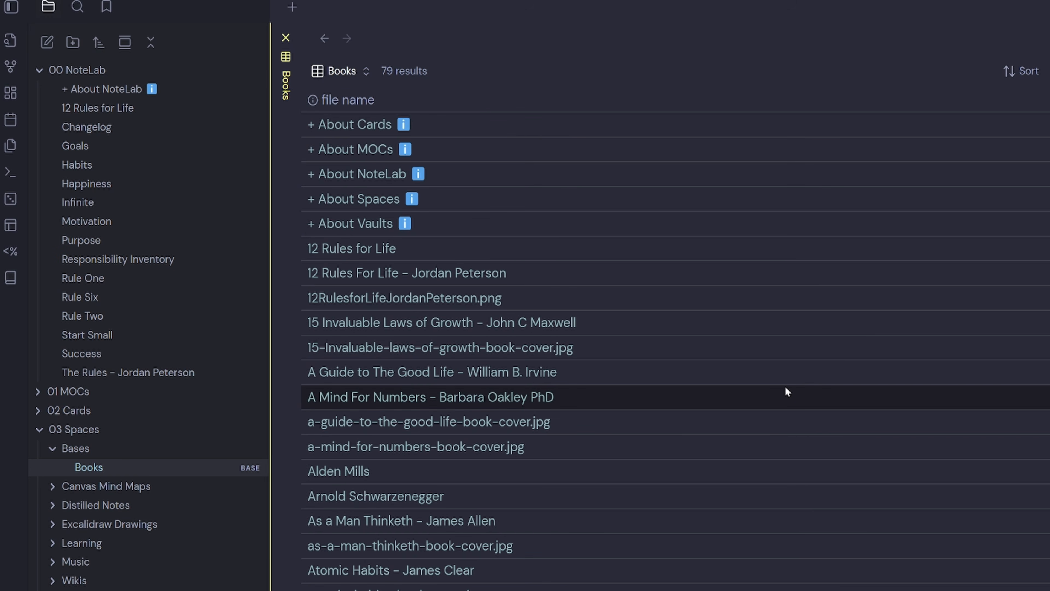
Filter all views of the base to files where tags contains #Book
{"action": "left_click", "coordinate": [652, 73]}
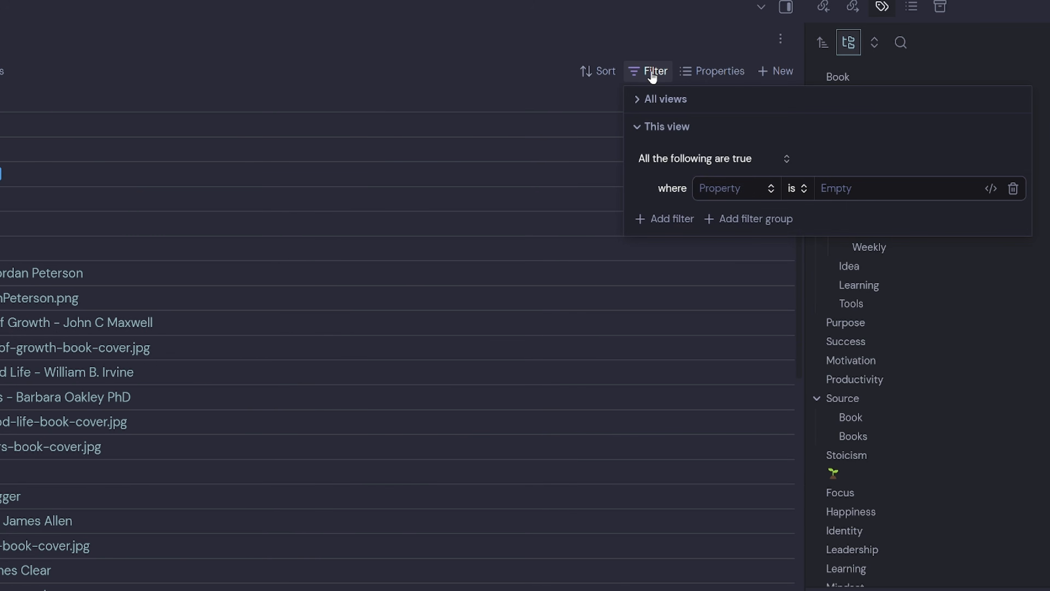
{"action": "left_click", "coordinate": [638, 99]}
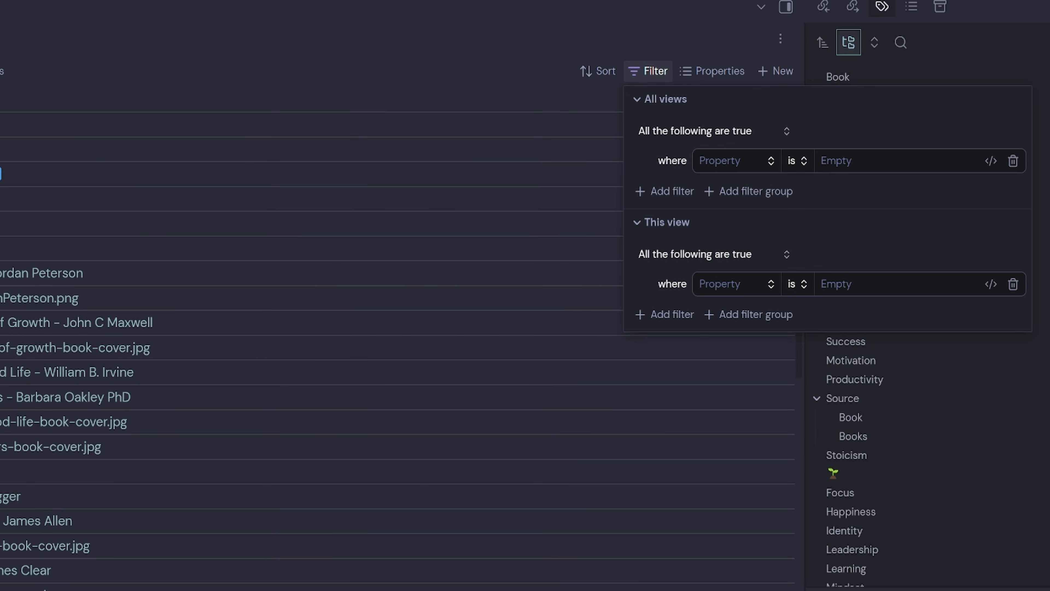
{"action": "left_click", "coordinate": [726, 160]}
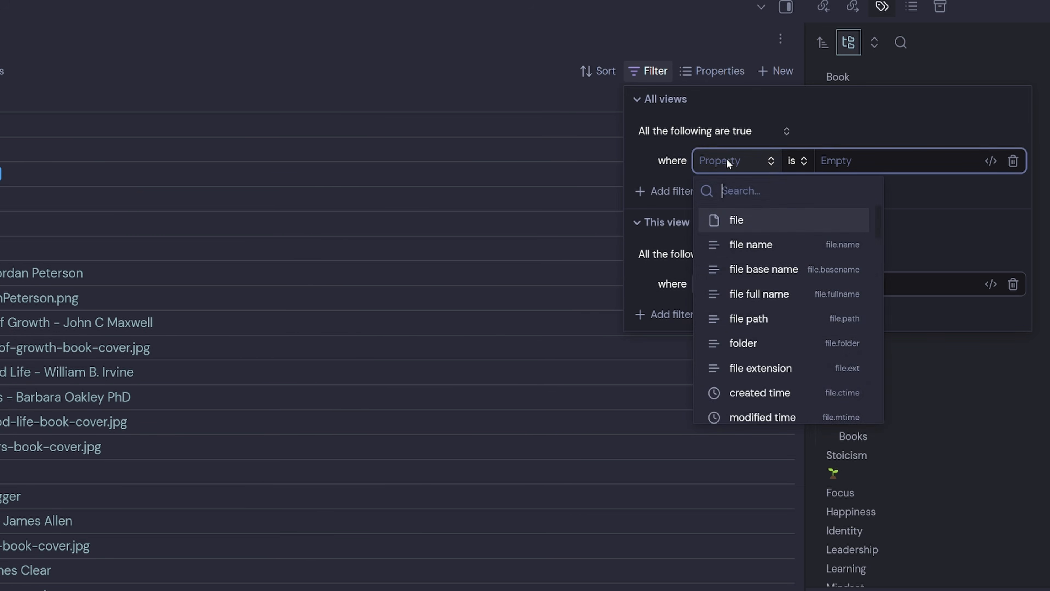
{"action": "type", "text": "tags"}
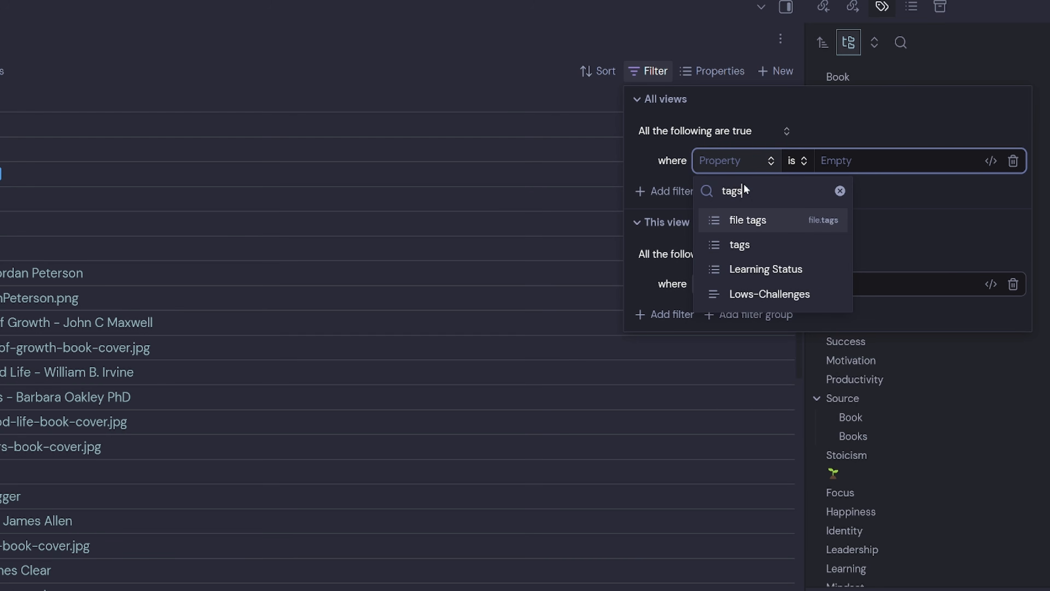
{"action": "left_click", "coordinate": [744, 245]}
{"action": "left_click", "coordinate": [848, 319]}
{"action": "left_click", "coordinate": [906, 161]}
{"action": "type", "text": "#book"}
{"action": "left_click", "coordinate": [876, 192]}
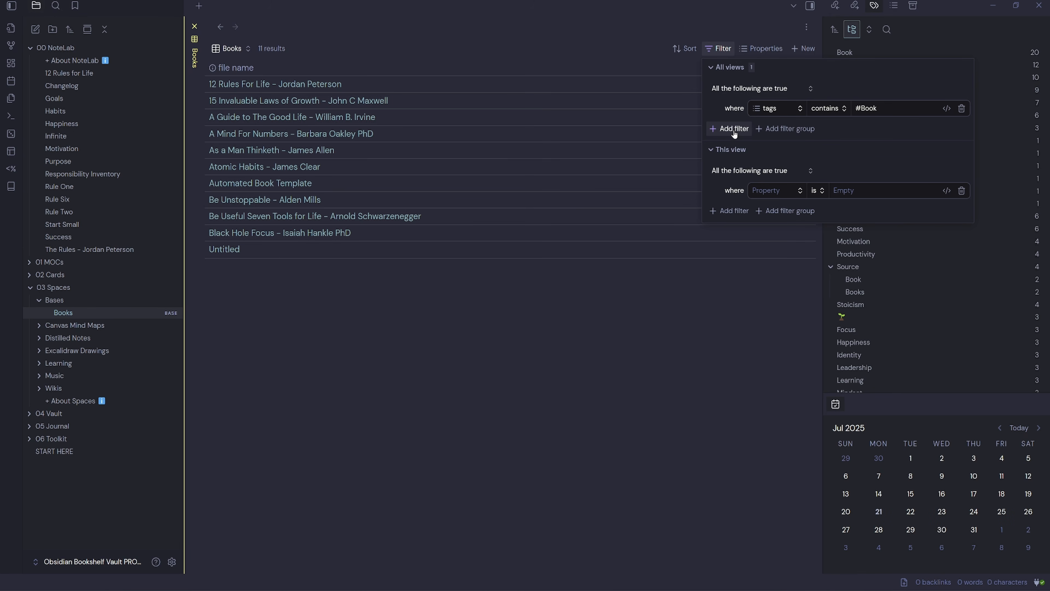
Add a second filter for all views with the expression file.hasTag("#Book")
{"action": "left_click", "coordinate": [735, 132]}
{"action": "left_click", "coordinate": [780, 131]}
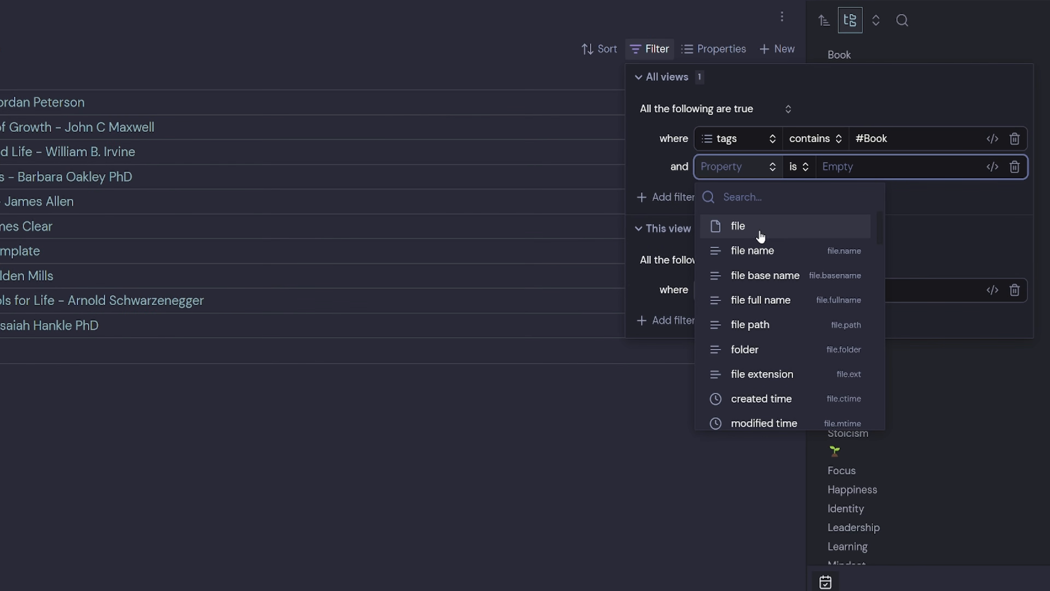
{"action": "left_click", "coordinate": [759, 234]}
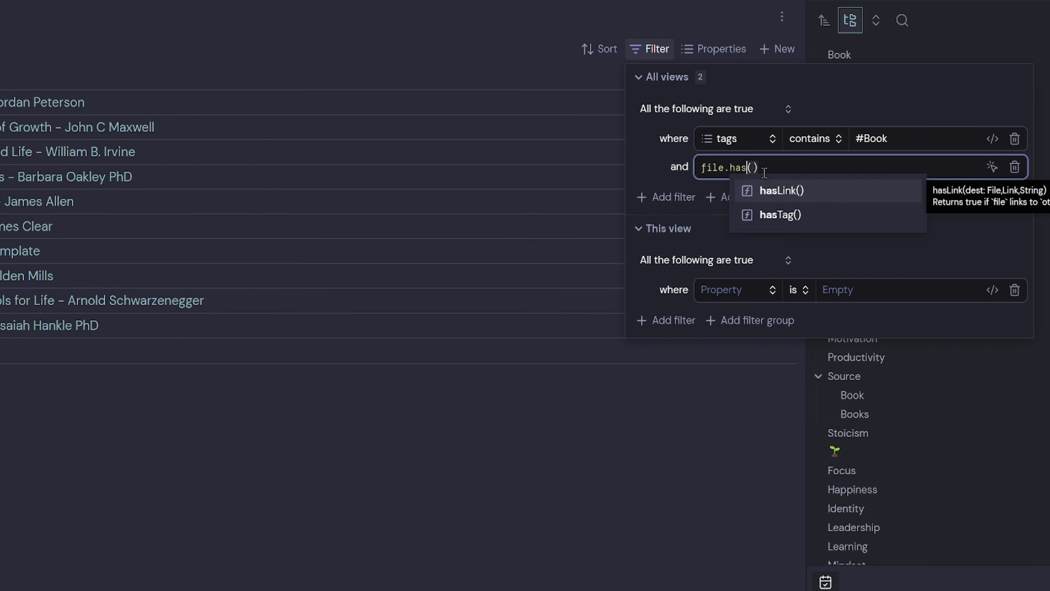
{"action": "type", "text": "Tag"}
{"action": "left_click", "coordinate": [775, 171]}
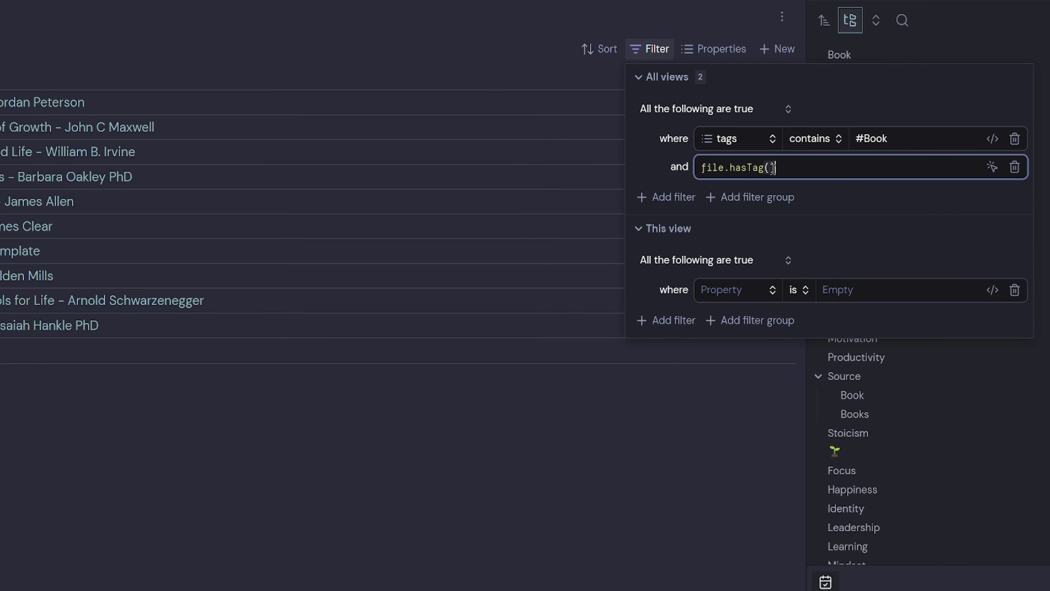
{"action": "left_click", "coordinate": [771, 170]}
{"action": "type", "text": "\""}
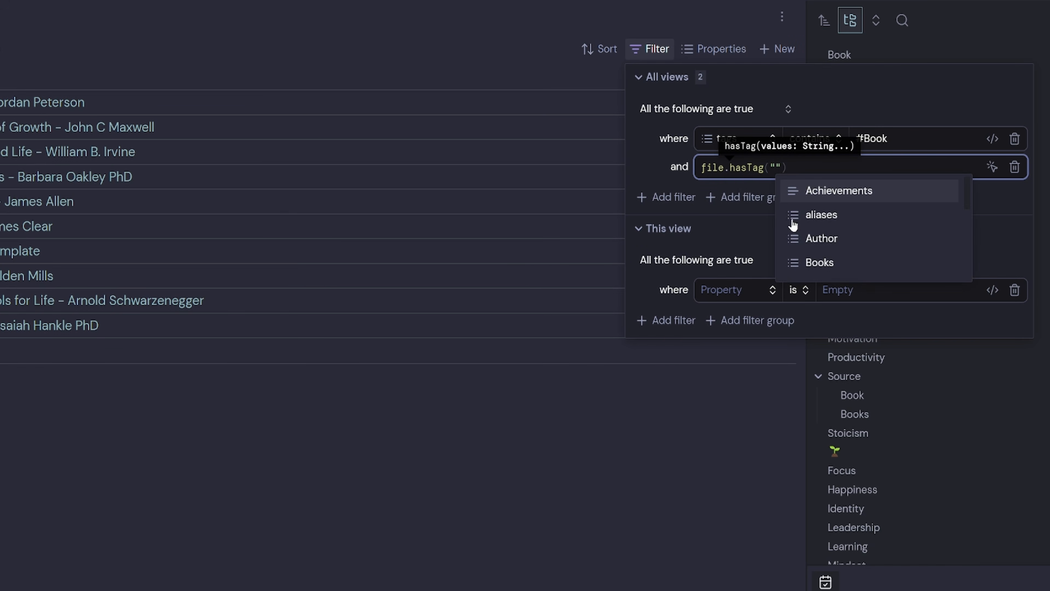
{"action": "type", "text": "#Book"}
{"action": "left_click", "coordinate": [942, 172]}
{"action": "left_click", "coordinate": [964, 233]}
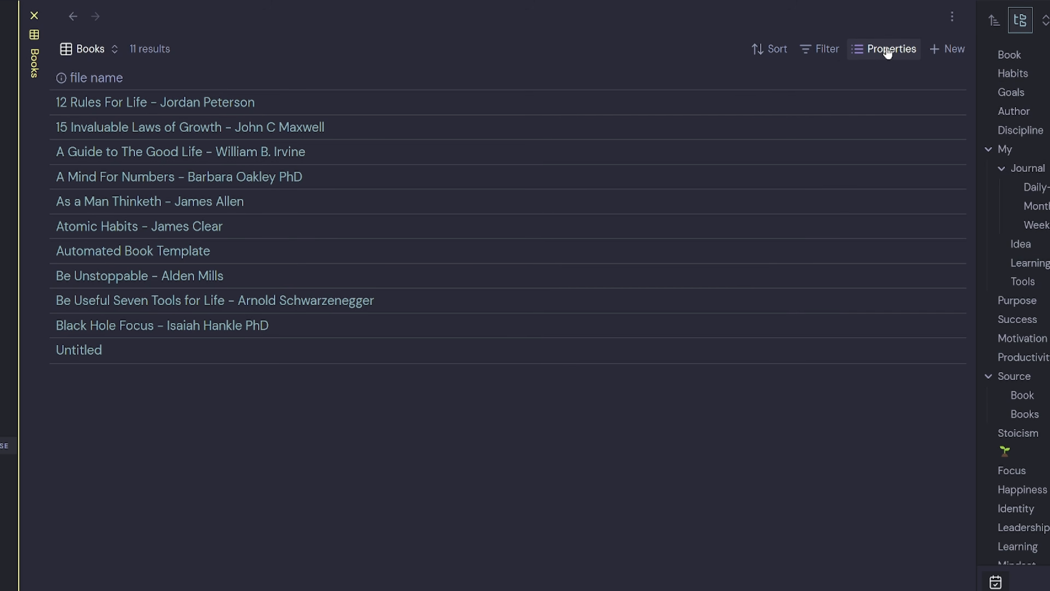
Show the Rating, Status, Author and tags properties as columns in the Books view
{"action": "left_click", "coordinate": [888, 50]}
{"action": "type", "text": "Rating"}
{"action": "left_click", "coordinate": [863, 116]}
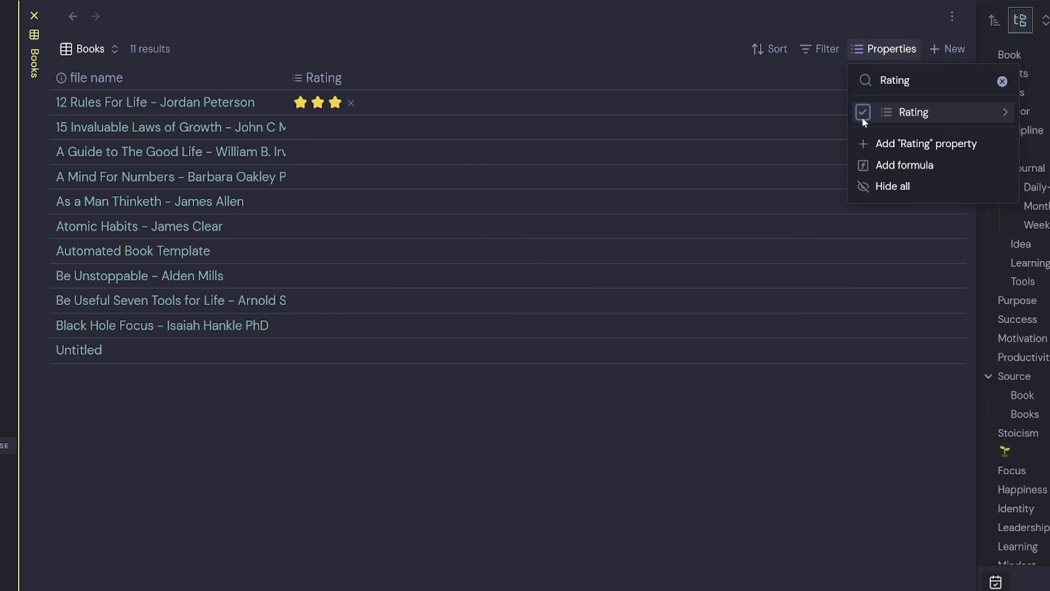
{"action": "key", "text": "ctrl+a"}
{"action": "type", "text": "Stat"}
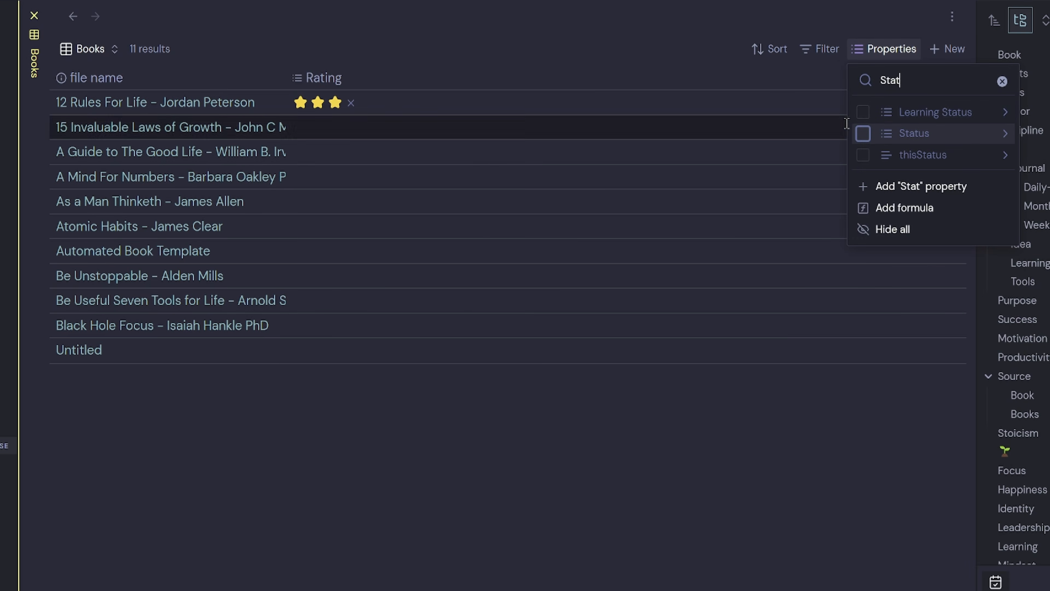
{"action": "left_click", "coordinate": [863, 133]}
{"action": "key", "text": "ctrl+a"}
{"action": "type", "text": "Auth"}
{"action": "left_click", "coordinate": [873, 112]}
{"action": "key", "text": "ctrl+a"}
{"action": "type", "text": "tags"}
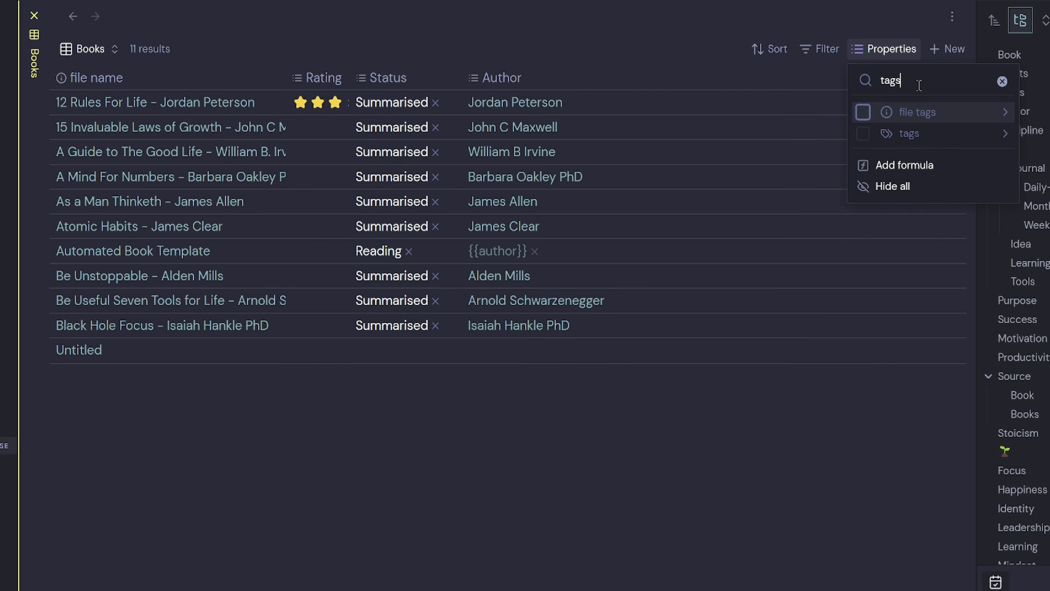
{"action": "left_click", "coordinate": [920, 137]}
Try the existing Date-Created and Date Added properties as columns and check their contents
{"action": "key", "text": "ctrl+a"}
{"action": "type", "text": "Date"}
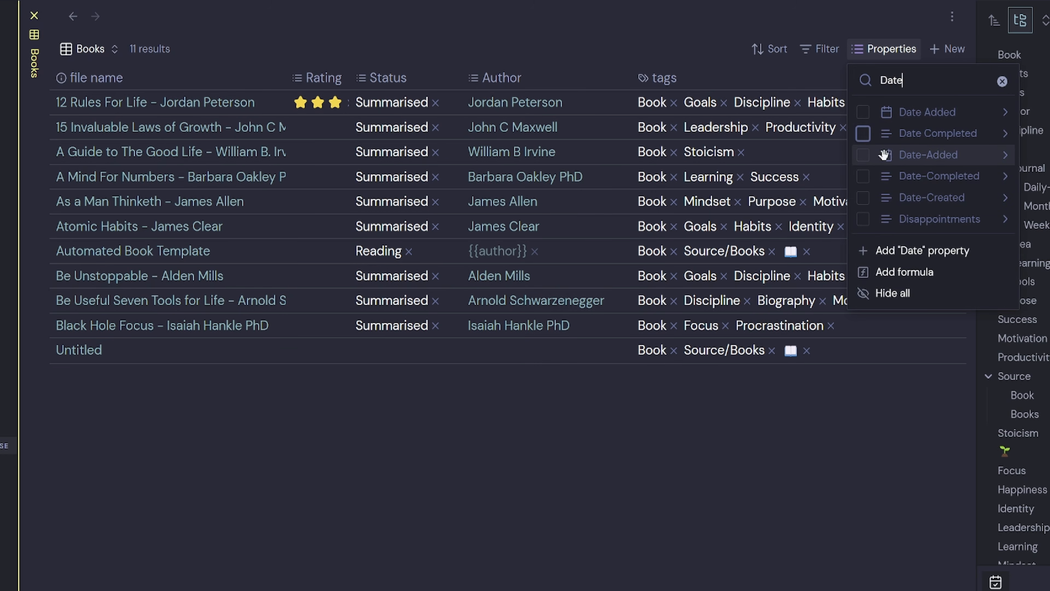
{"action": "left_click", "coordinate": [863, 197]}
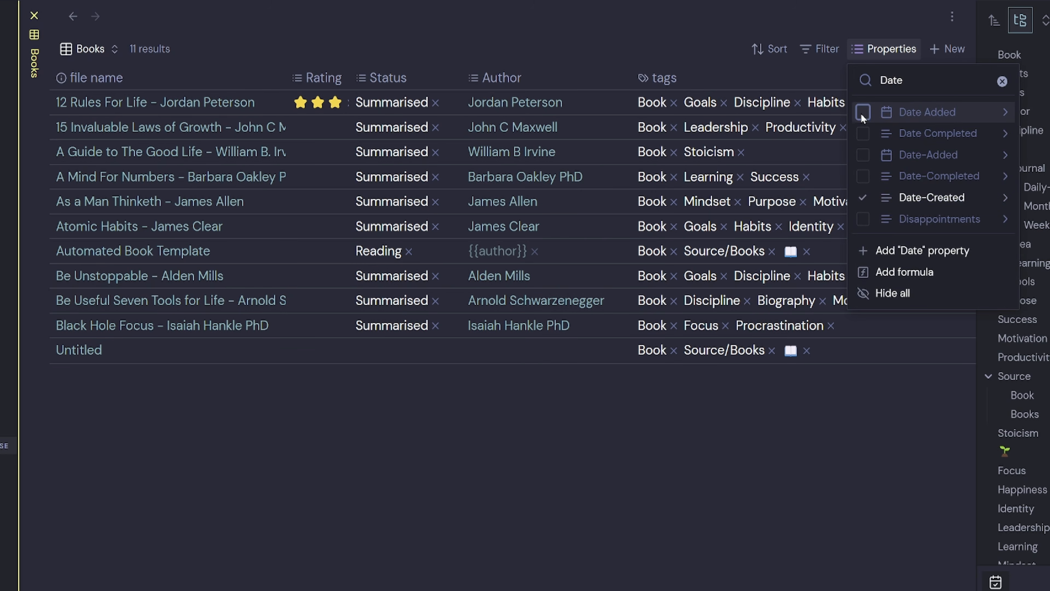
{"action": "left_click", "coordinate": [863, 112]}
{"action": "left_click", "coordinate": [855, 438]}
{"action": "scroll", "coordinate": [855, 437], "scroll_direction": "right", "scroll_amount": 3}
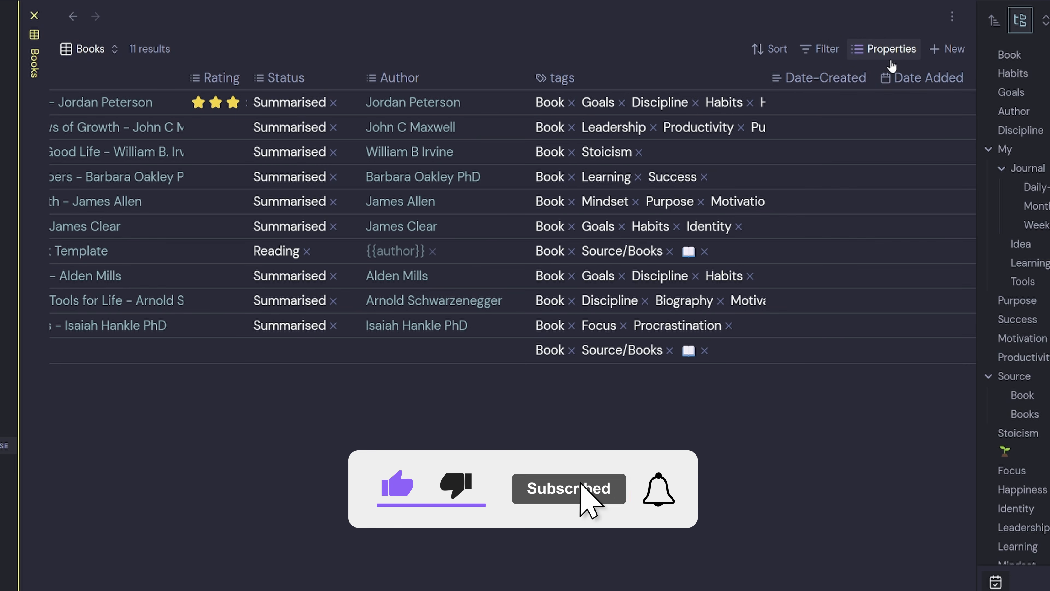
Hide the Date-Created and Date Added property columns again
{"action": "left_click", "coordinate": [882, 53]}
{"action": "left_click", "coordinate": [863, 239]}
{"action": "left_click", "coordinate": [863, 222]}
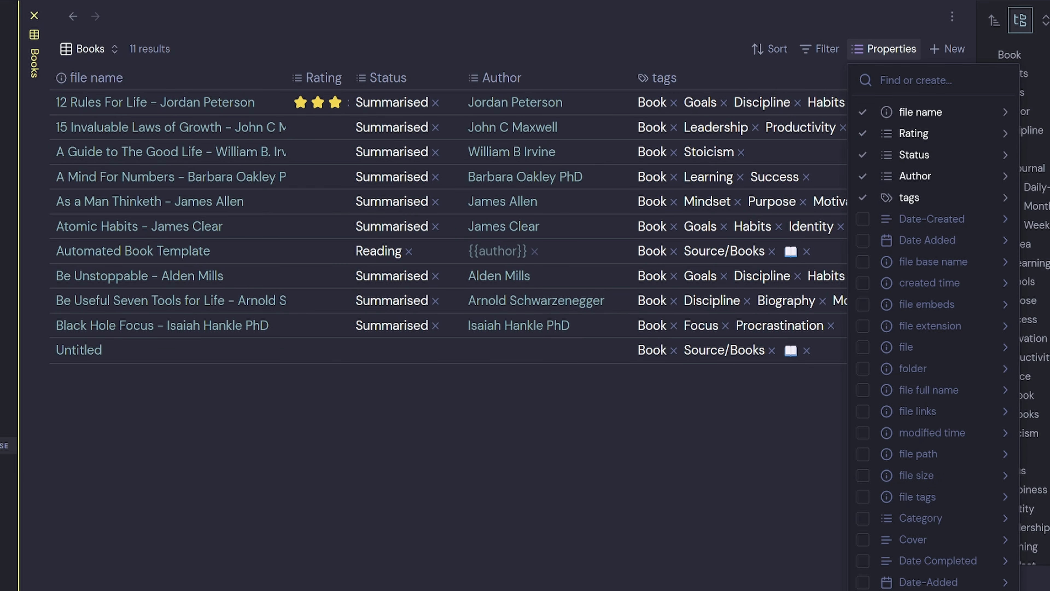
Add a formula property to the base and name it Date Added
{"action": "left_click", "coordinate": [912, 186]}
{"action": "left_click", "coordinate": [925, 108]}
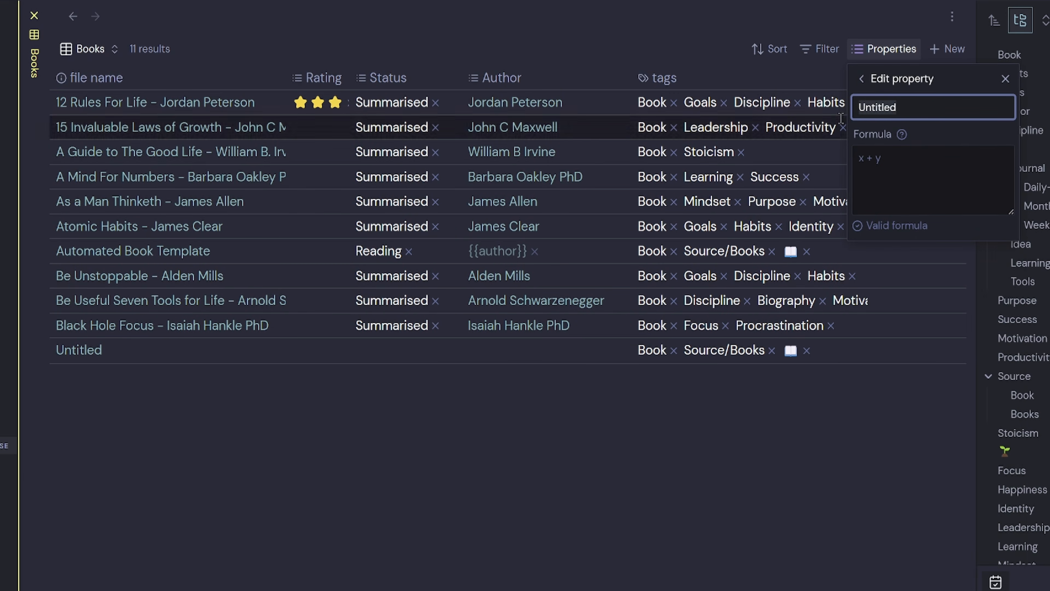
{"action": "type", "text": "Date Added"}
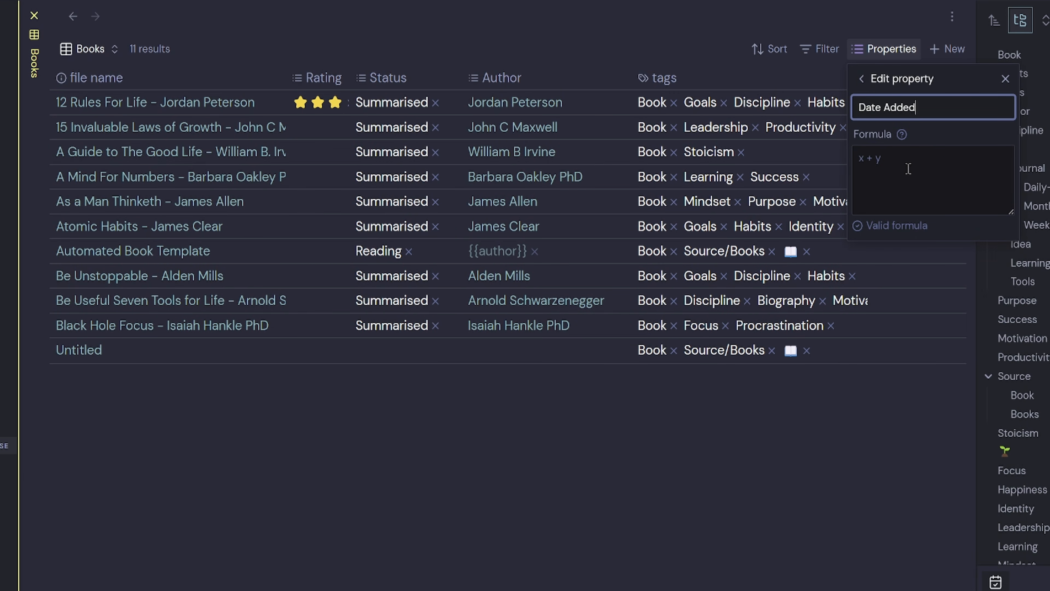
Set the Date Added formula to date(file.ctime).format("YYYY-MM-DD")
{"action": "left_click", "coordinate": [909, 169]}
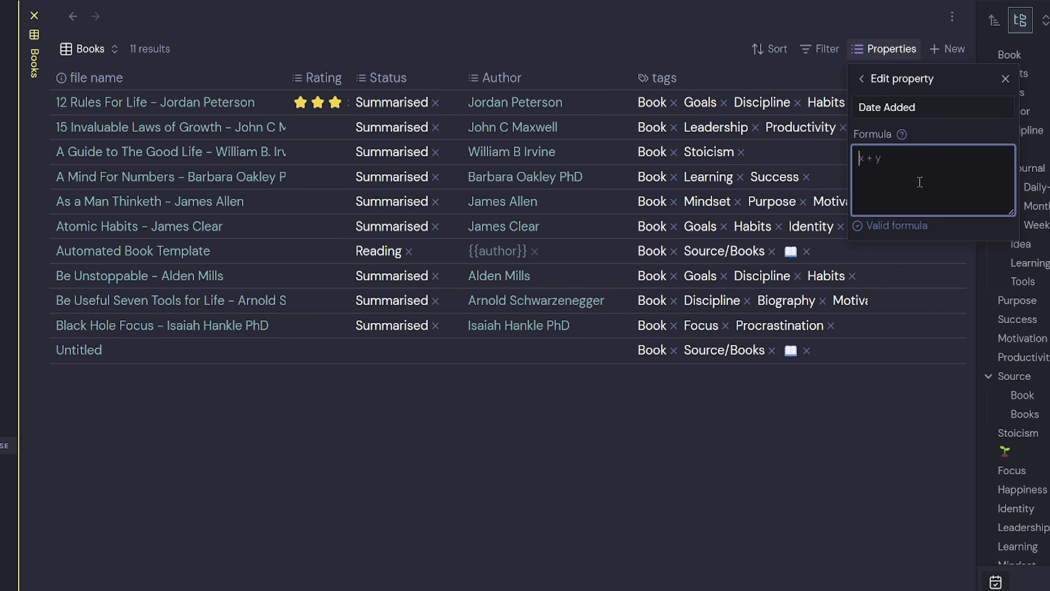
{"action": "type", "text": "date(fi"}
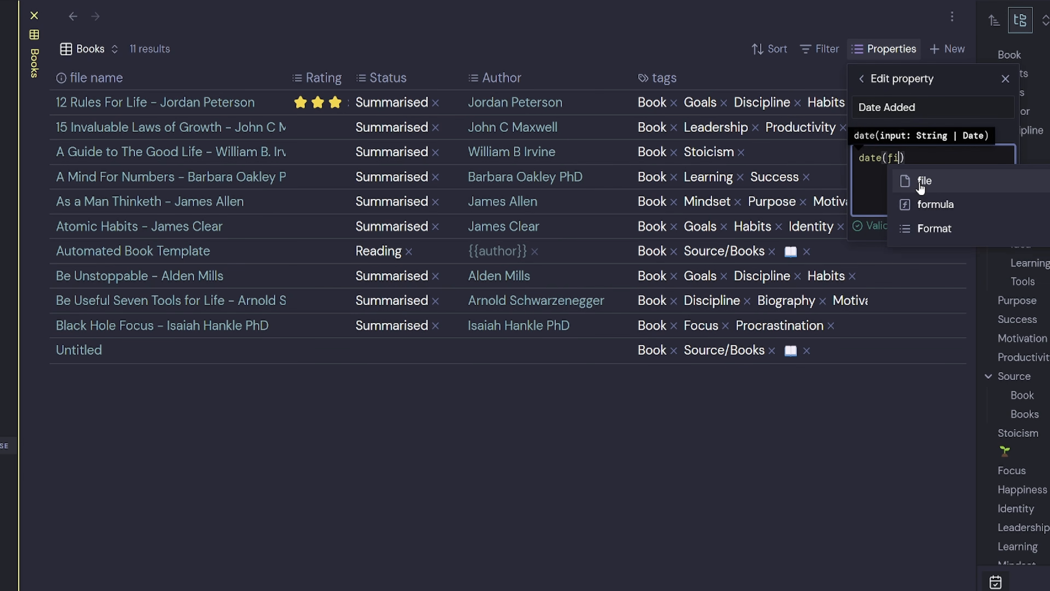
{"action": "type", "text": "le"}
{"action": "type", "text": ".ctime).g"}
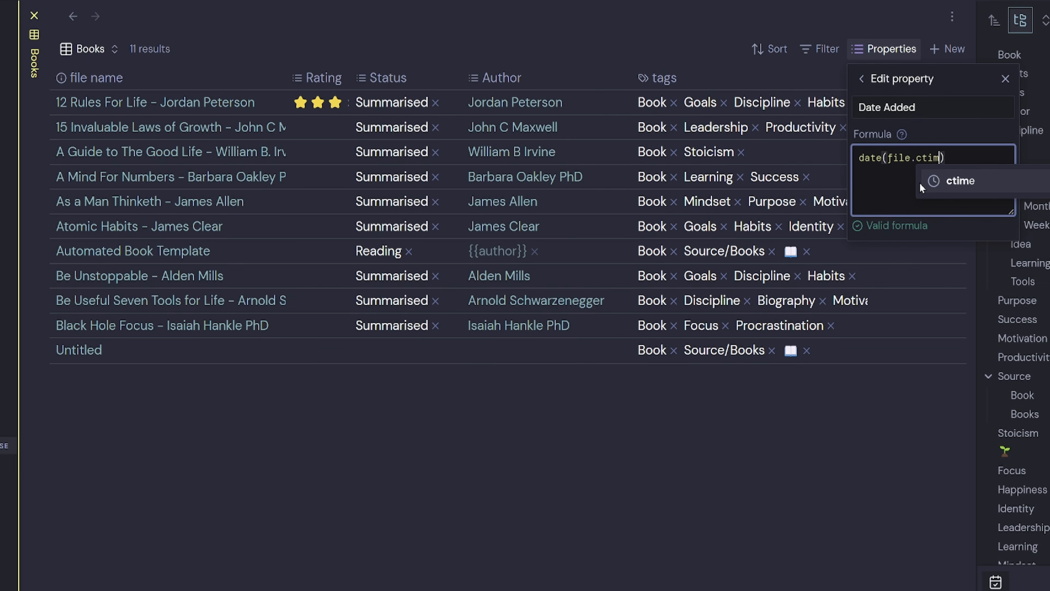
{"action": "key", "text": "BackSpace"}
{"action": "type", "text": "format"}
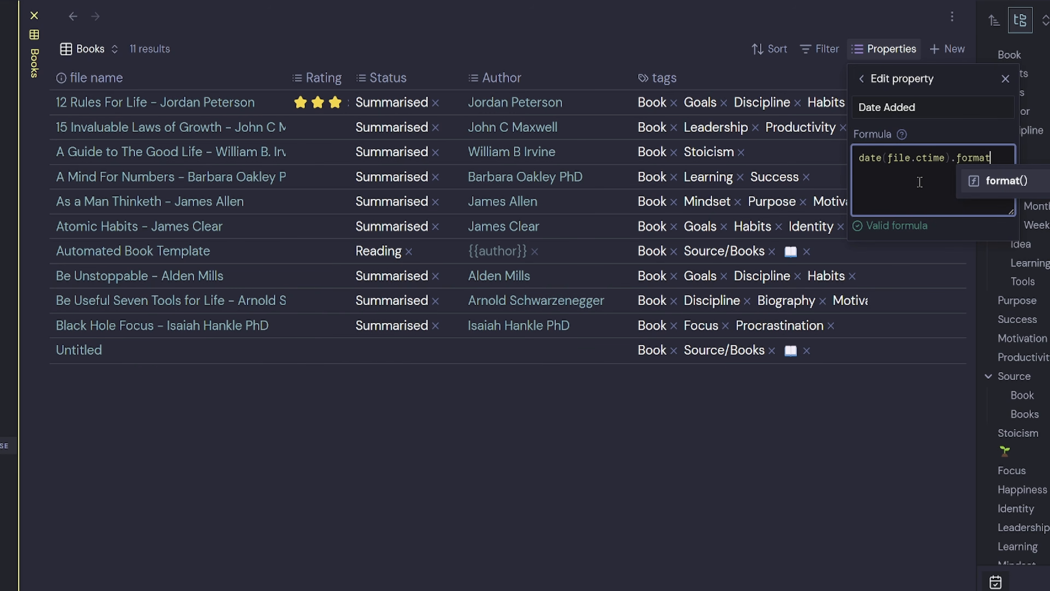
{"action": "key", "text": "Return"}
{"action": "type", "text": "\""}
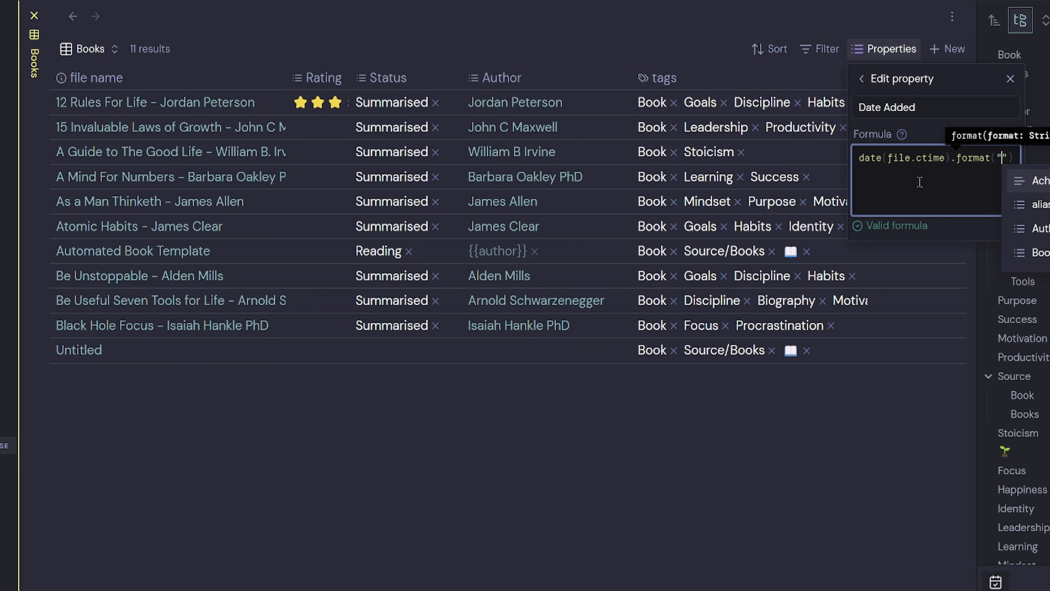
{"action": "type", "text": "YYYY-MM-D"}
{"action": "left_click", "coordinate": [863, 77]}
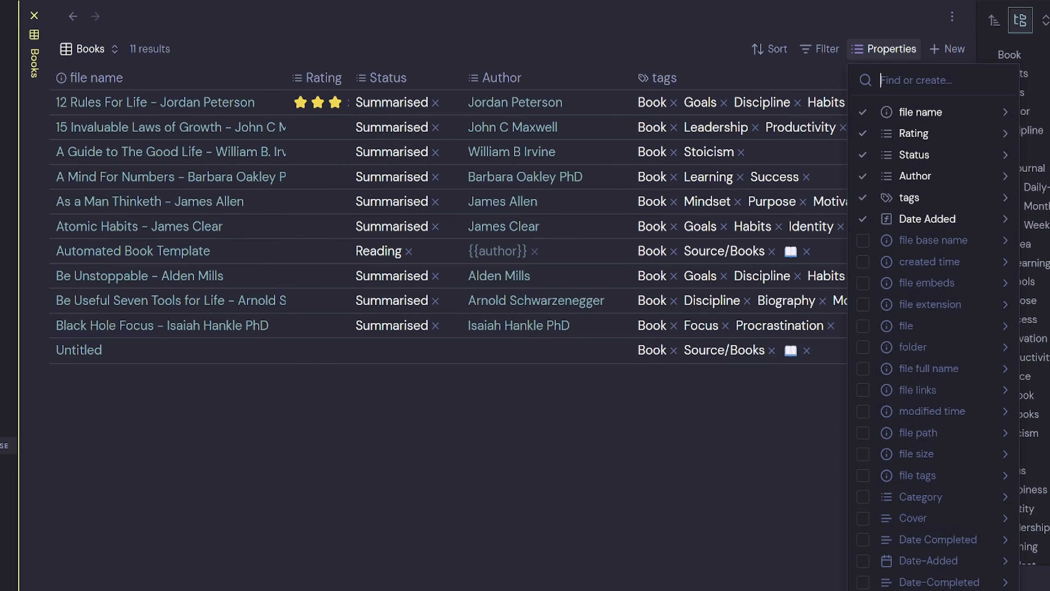
Add a formula property named Cover with the formula Image(CoverBase)
{"action": "left_click", "coordinate": [934, 589]}
{"action": "type", "text": "C"}
{"action": "left_click", "coordinate": [937, 186]}
{"action": "type", "text": "image"}
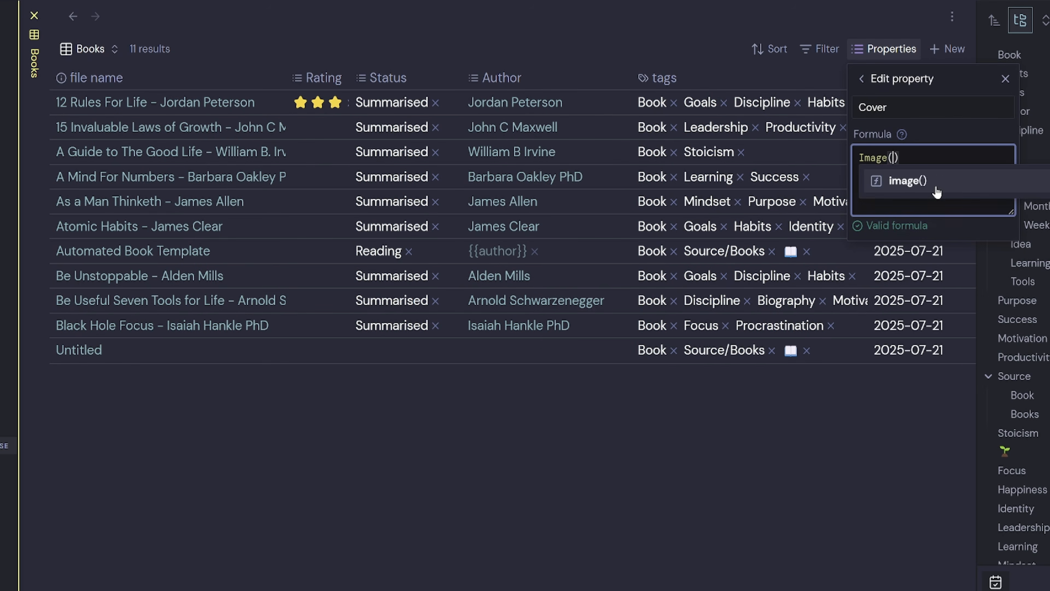
{"action": "key", "text": "Return"}
{"action": "type", "text": "CoverBase"}
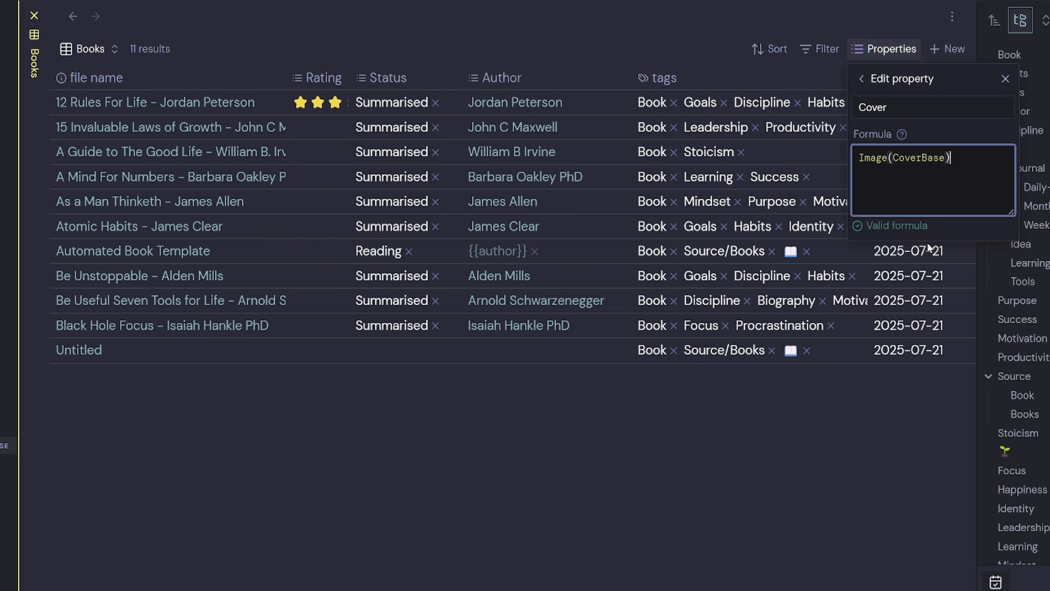
{"action": "key", "text": "Escape"}
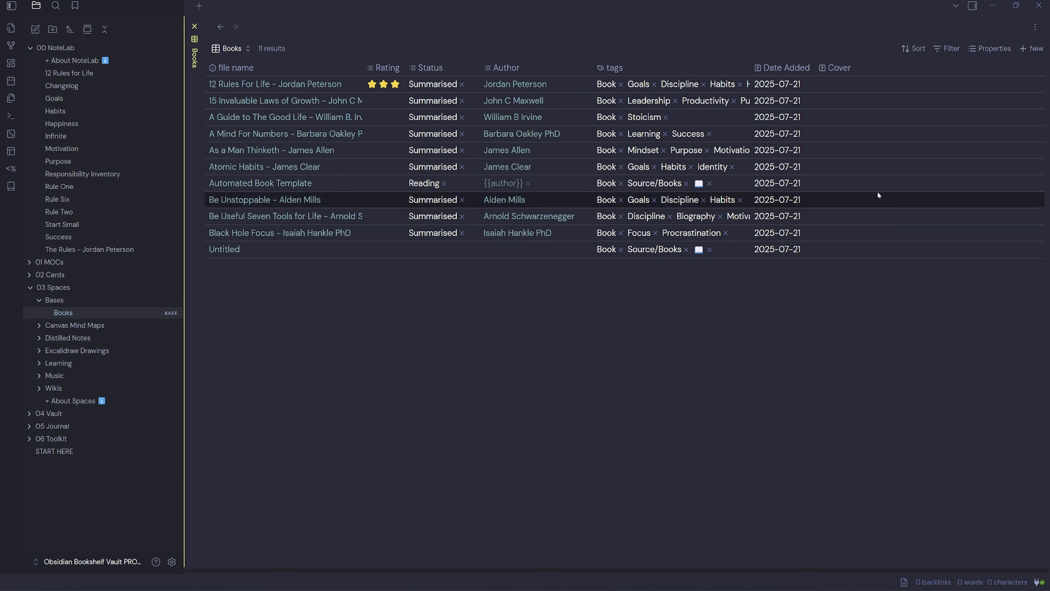
Reorder the Books table so Cover is the first column and Date Added the last, and widen the file name column
{"action": "left_click_drag", "start_coordinate": [844, 72], "coordinate": [209, 72]}
{"action": "left_click_drag", "start_coordinate": [823, 68], "coordinate": [209, 72]}
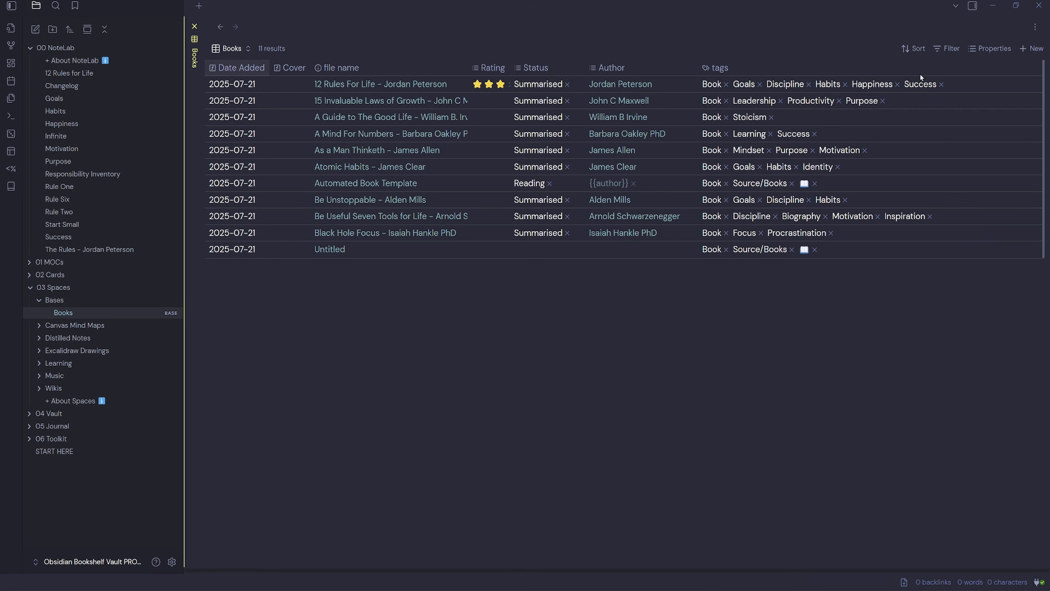
{"action": "left_click_drag", "start_coordinate": [885, 78], "coordinate": [905, 78]}
{"action": "left_click_drag", "start_coordinate": [793, 68], "coordinate": [876, 67]}
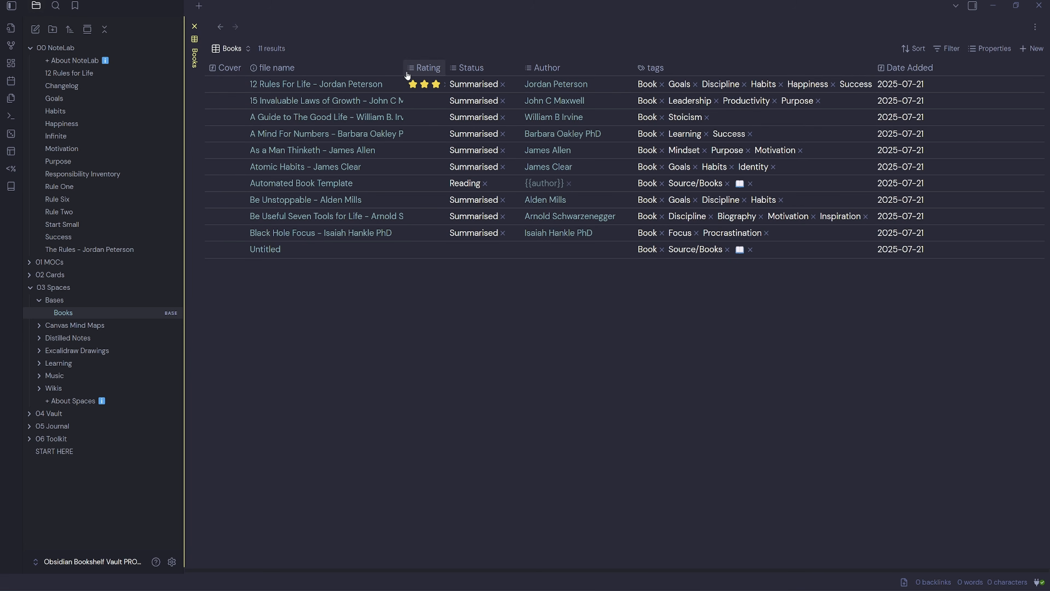
{"action": "left_click_drag", "start_coordinate": [406, 68], "coordinate": [442, 67]}
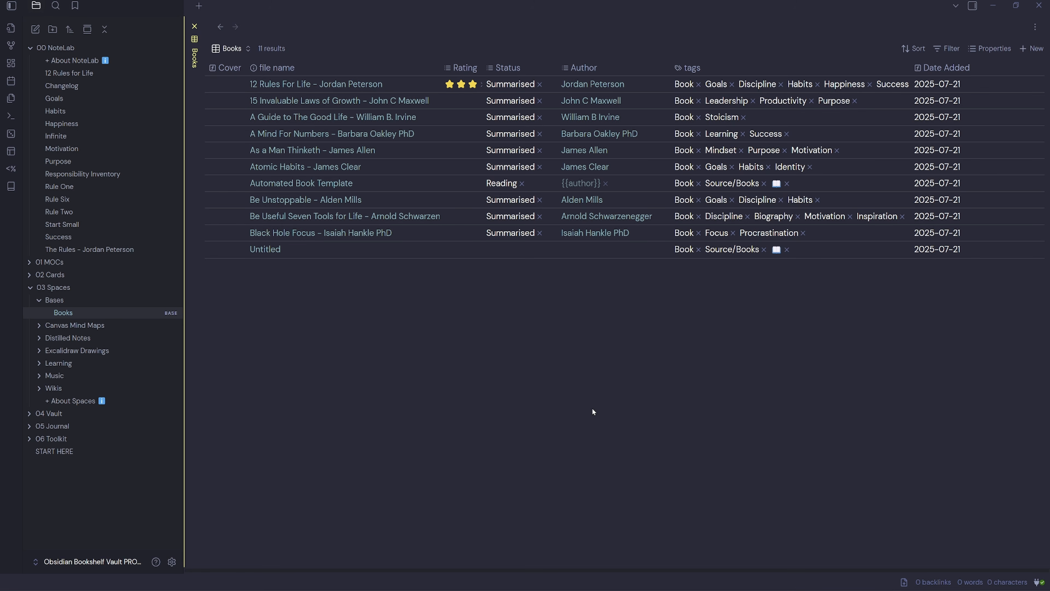
{"action": "key", "text": "ctrl+p"}
{"action": "type", "text": "manag"}
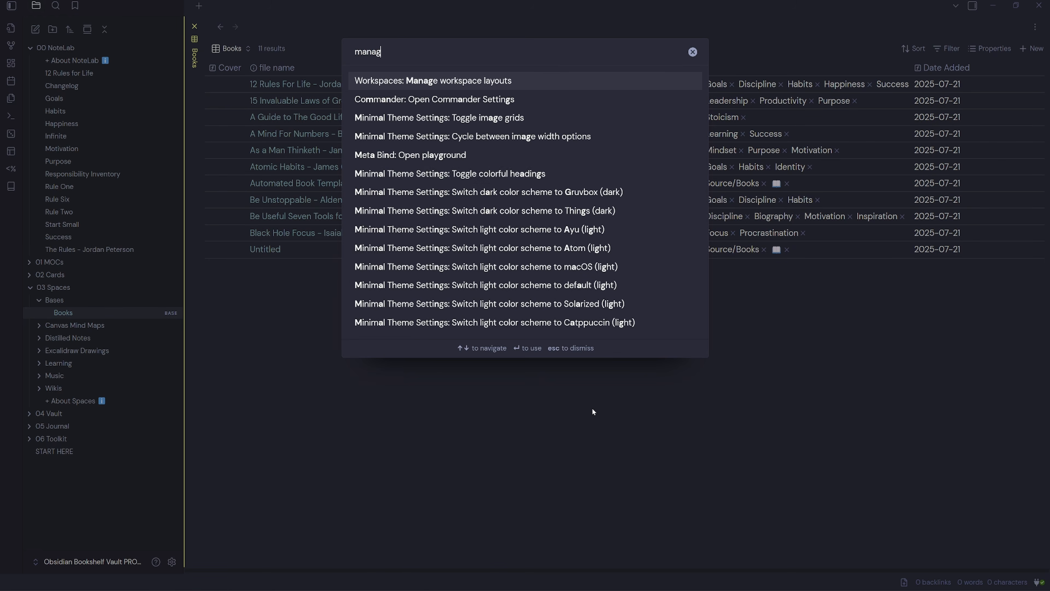
{"action": "left_click", "coordinate": [517, 83]}
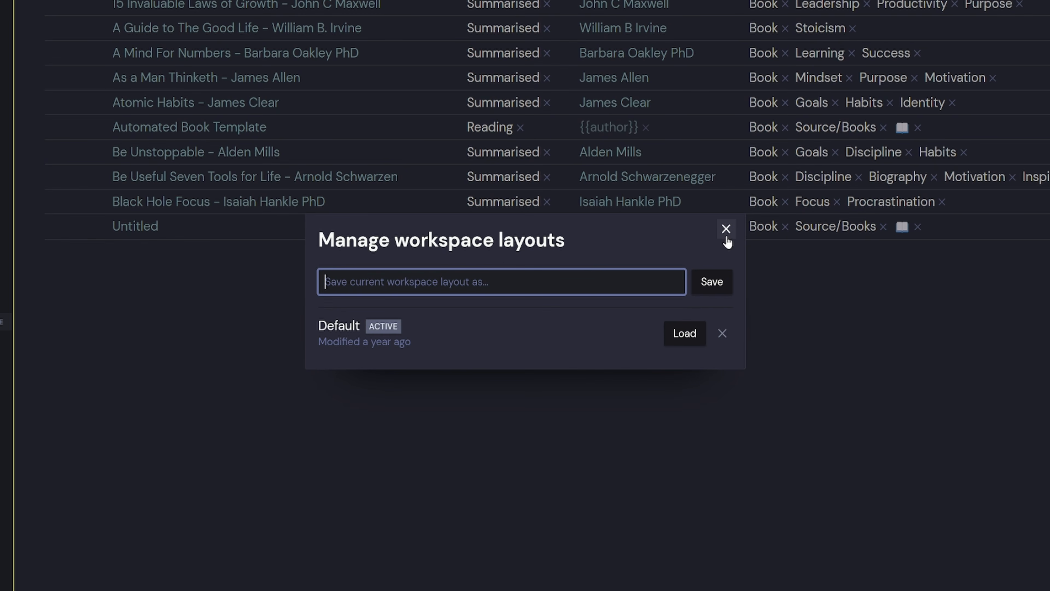
{"action": "left_click", "coordinate": [726, 237]}
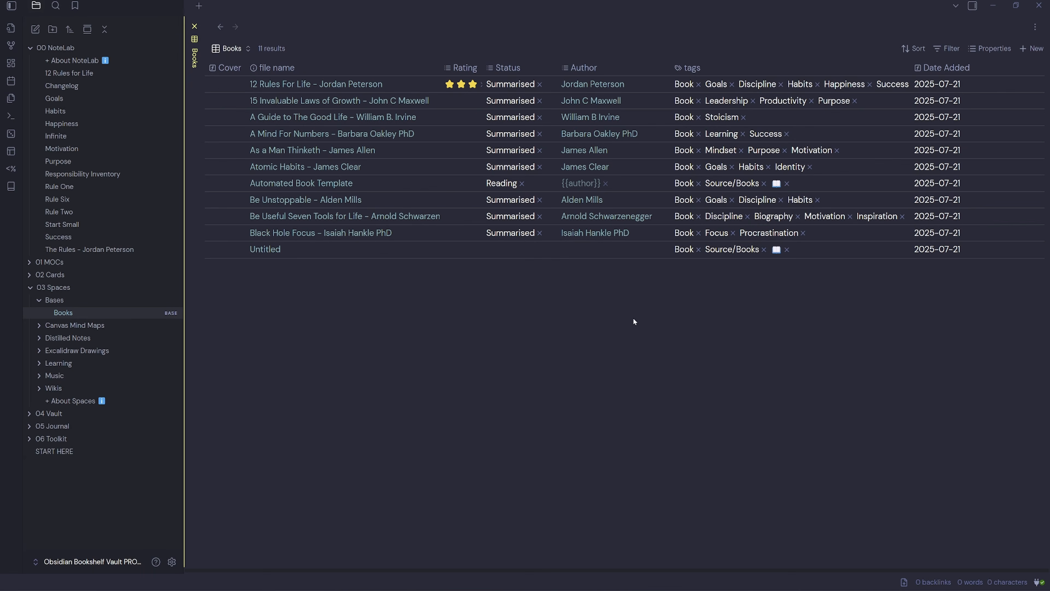
Open the Bookshelf note through the START HERE note and collapse the file sidebar
{"action": "left_click", "coordinate": [56, 451]}
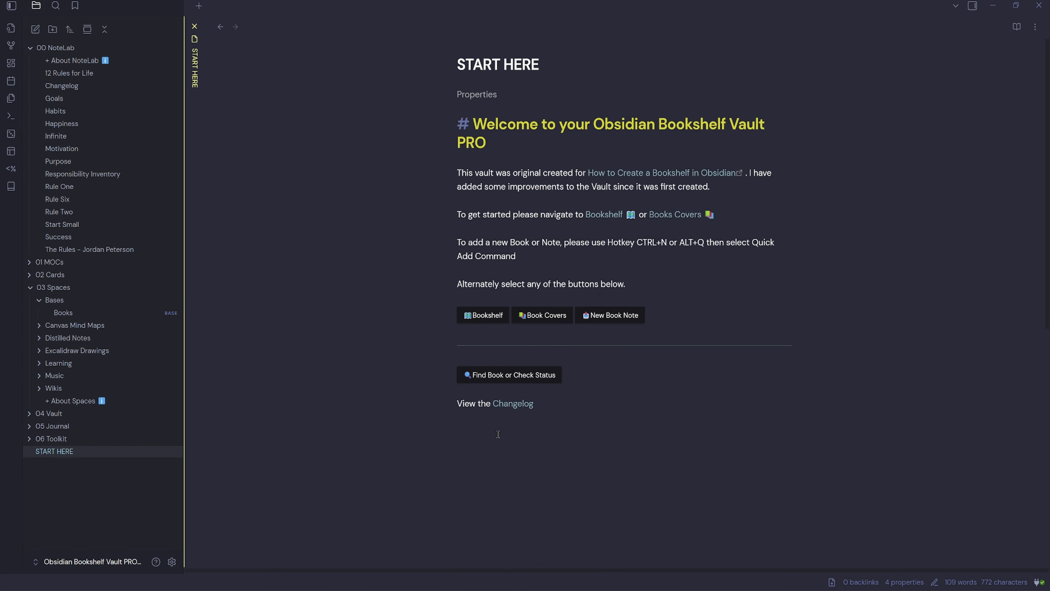
{"action": "left_click", "coordinate": [481, 318]}
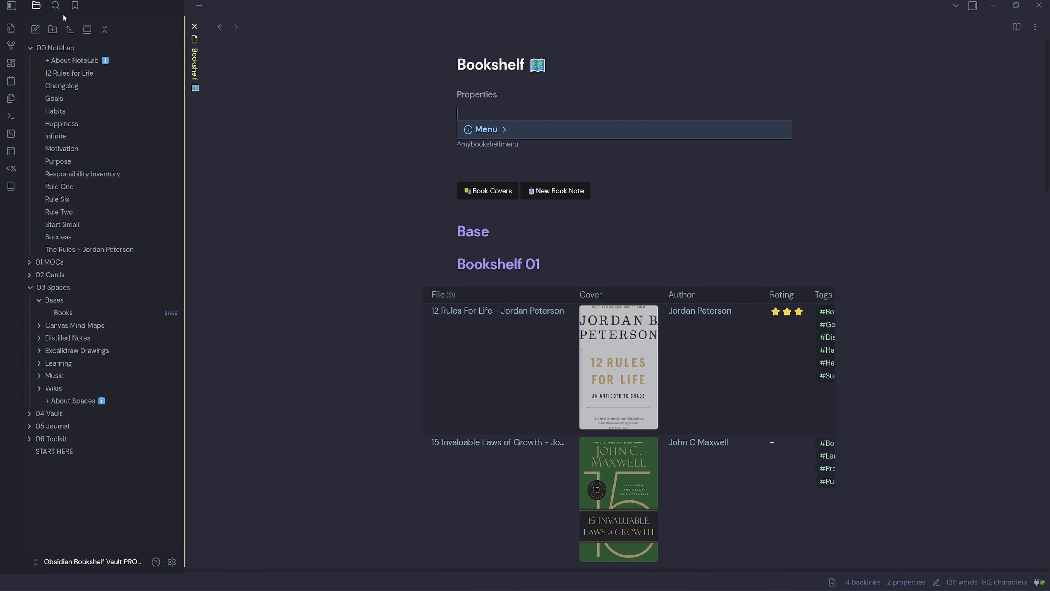
{"action": "left_click", "coordinate": [11, 5]}
Save the current workspace layout under the name Books
{"action": "key", "text": "ctrl+p"}
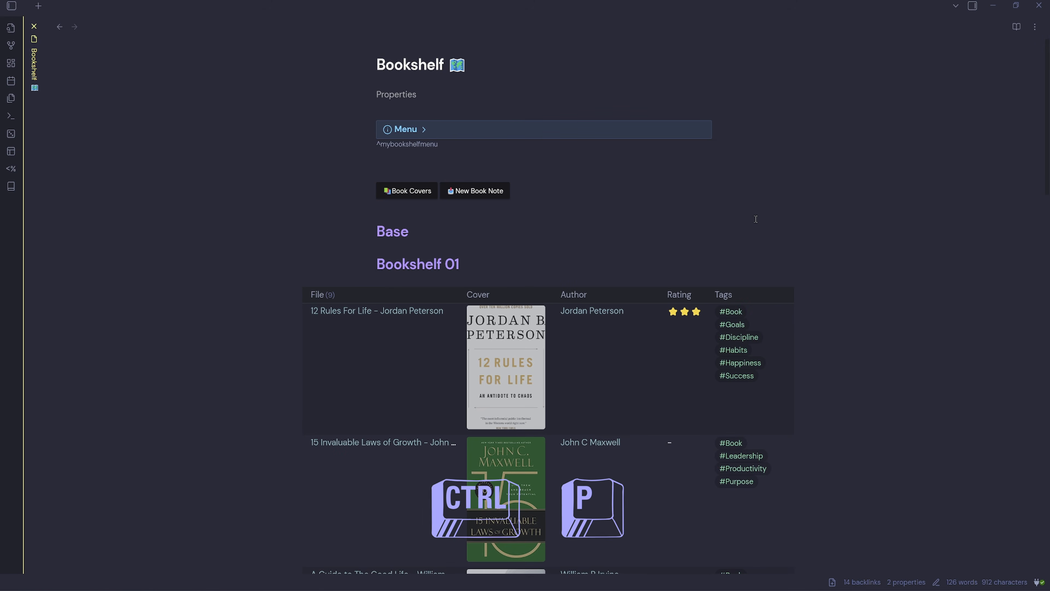
{"action": "type", "text": "work"}
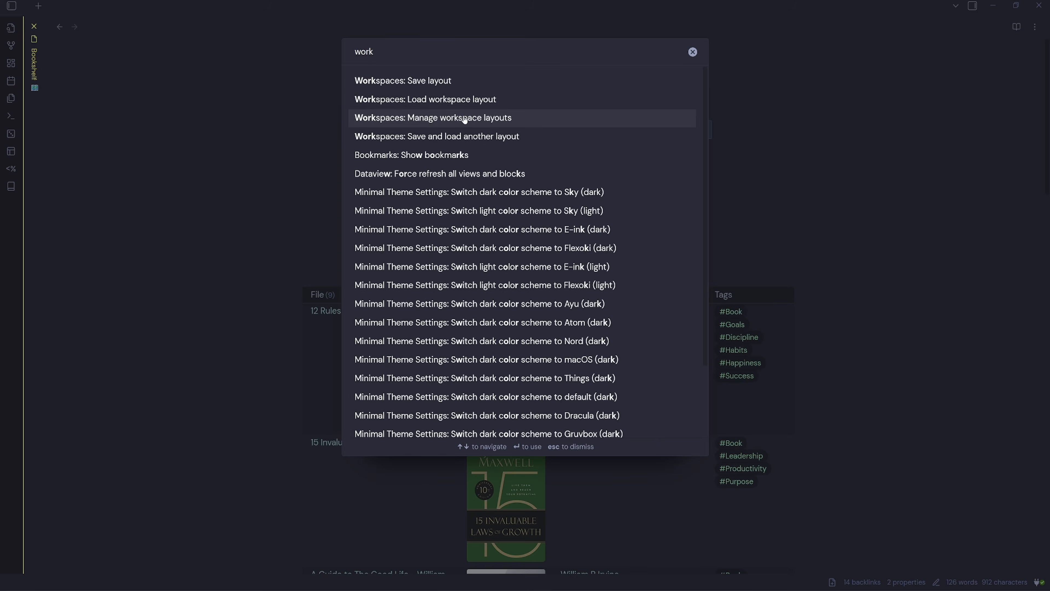
{"action": "left_click", "coordinate": [466, 118]}
{"action": "type", "text": "Books"}
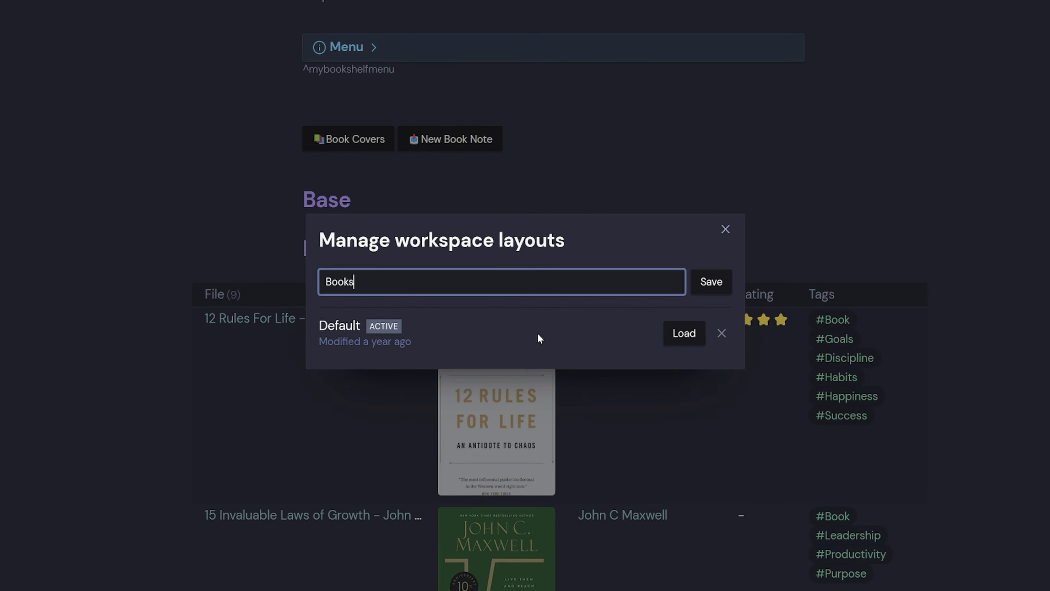
{"action": "left_click", "coordinate": [649, 286]}
{"action": "left_click", "coordinate": [727, 205]}
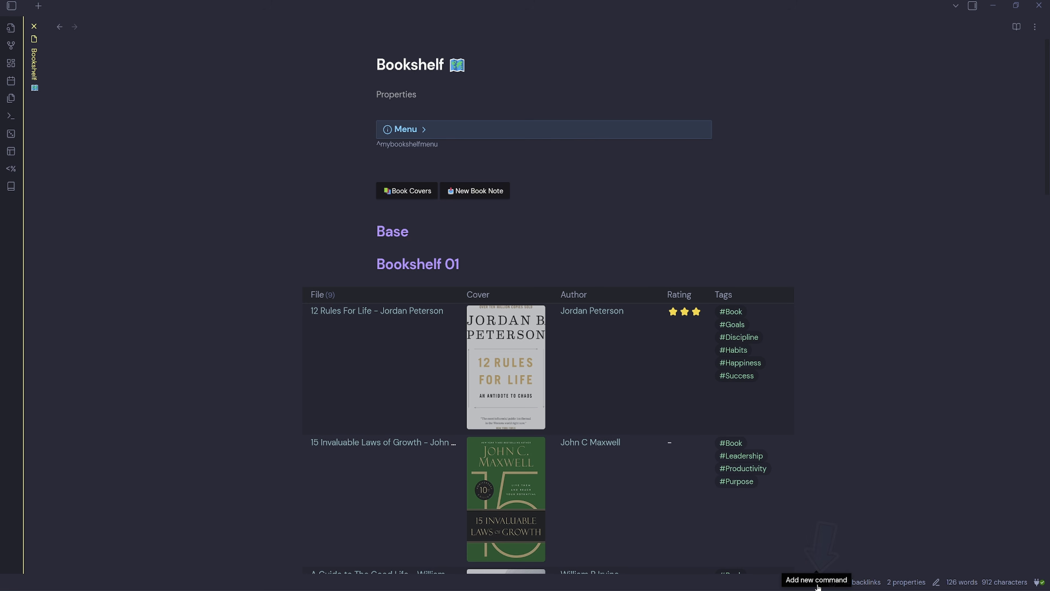
Add the "Workspaces: Manage workspace layouts" command to the status bar
{"action": "left_click", "coordinate": [817, 586]}
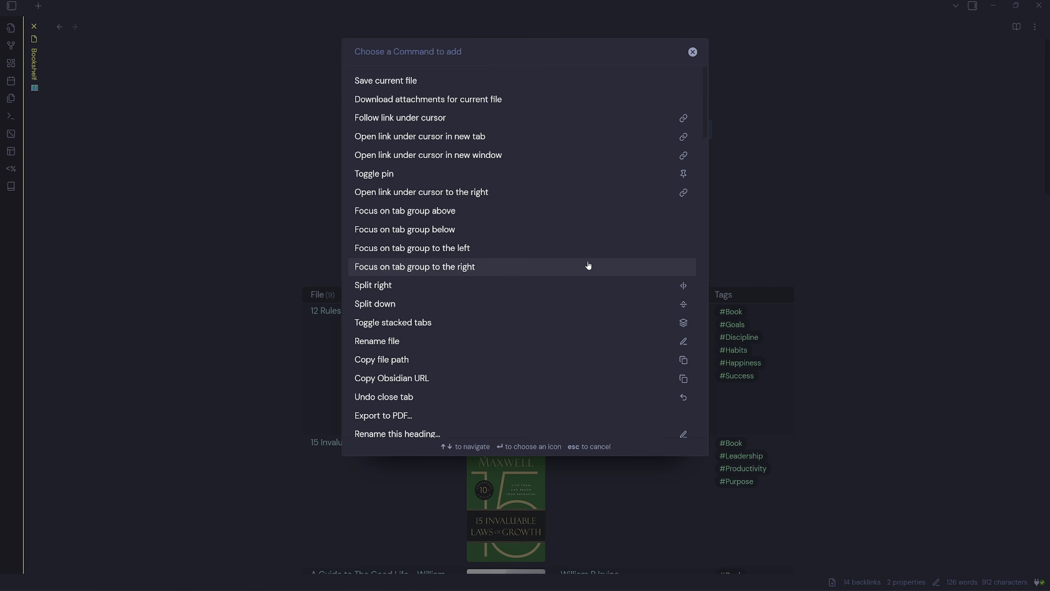
{"action": "type", "text": "mana"}
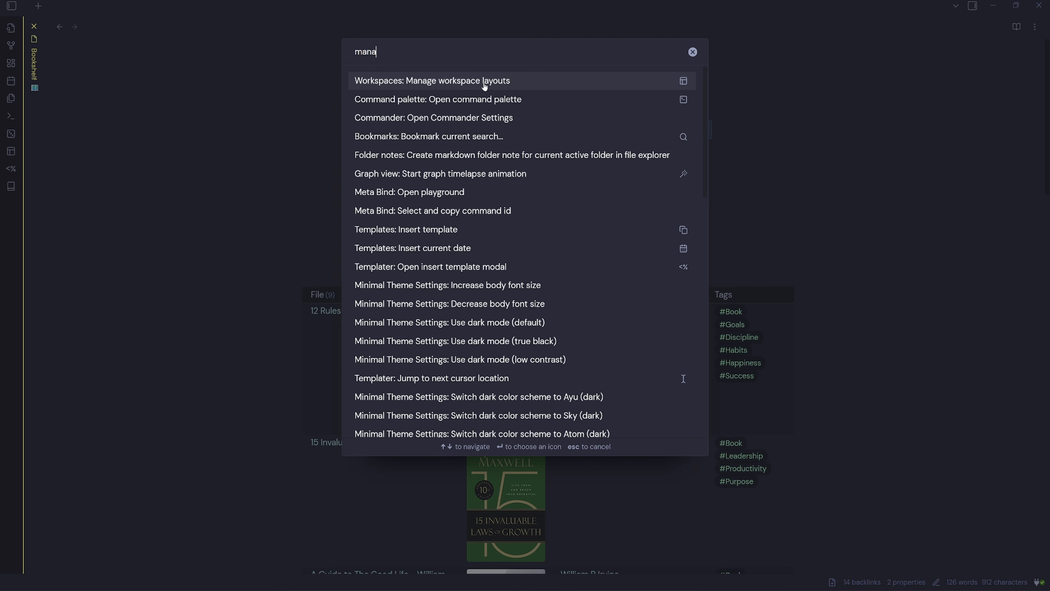
{"action": "left_click", "coordinate": [500, 80]}
{"action": "left_click", "coordinate": [691, 52]}
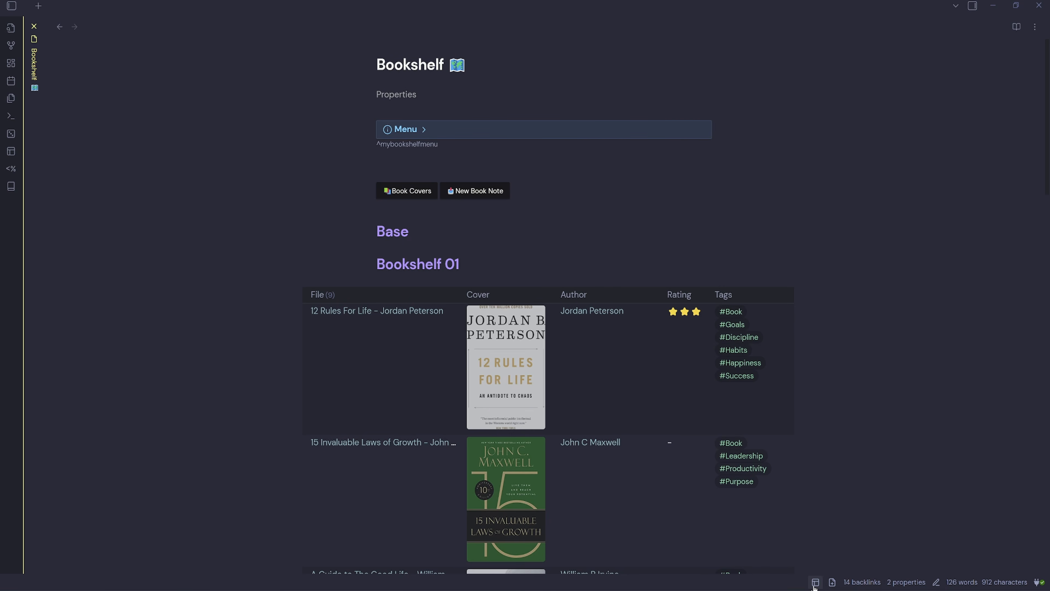
Add the "Workspaces: Save layout" command to the status bar
{"action": "left_click", "coordinate": [801, 583]}
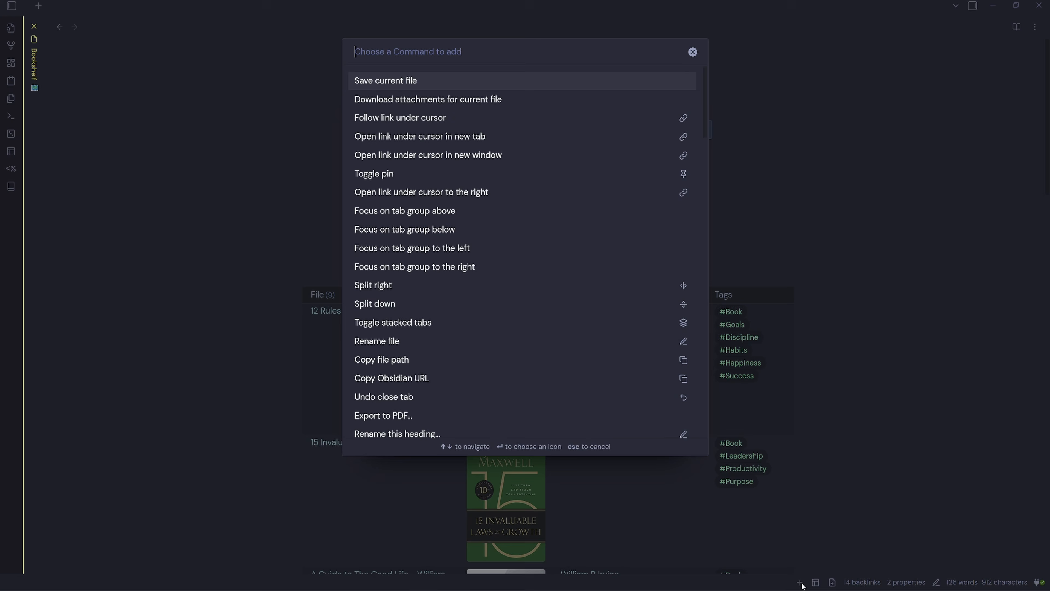
{"action": "type", "text": "save wo"}
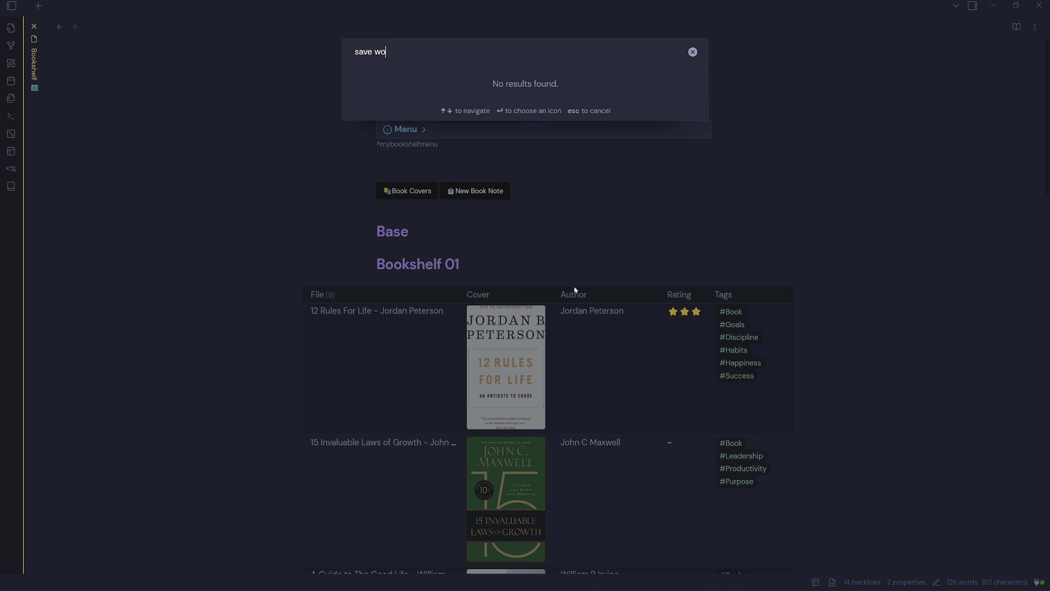
{"action": "key", "text": "BackSpace"}
{"action": "key", "text": "BackSpace"}
{"action": "key", "text": "BackSpace"}
{"action": "key", "text": "BackSpace"}
{"action": "key", "text": "BackSpace"}
{"action": "key", "text": "BackSpace"}
{"action": "key", "text": "BackSpace"}
{"action": "type", "text": "work"}
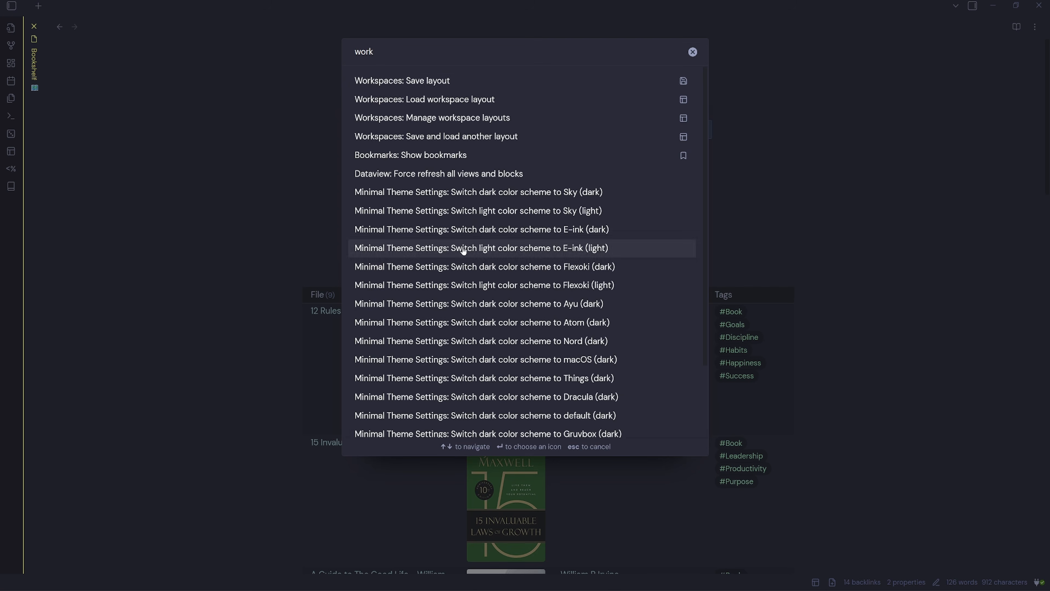
{"action": "left_click", "coordinate": [406, 83]}
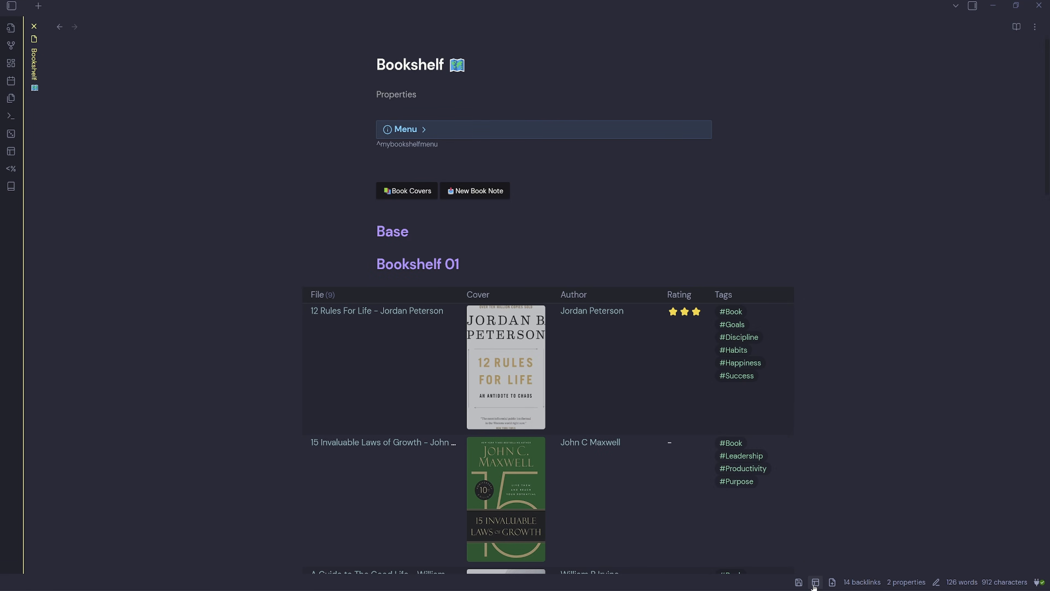
Embed the Books.base file beneath the Base heading of the Bookshelf note
{"action": "left_click", "coordinate": [437, 229]}
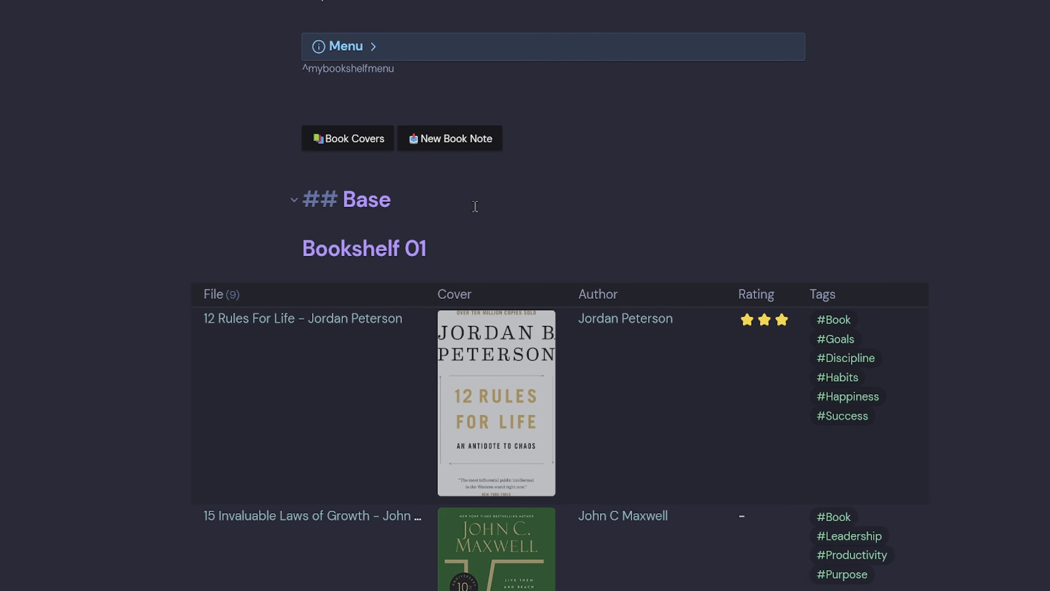
{"action": "key", "text": "Return"}
{"action": "type", "text": "![["}
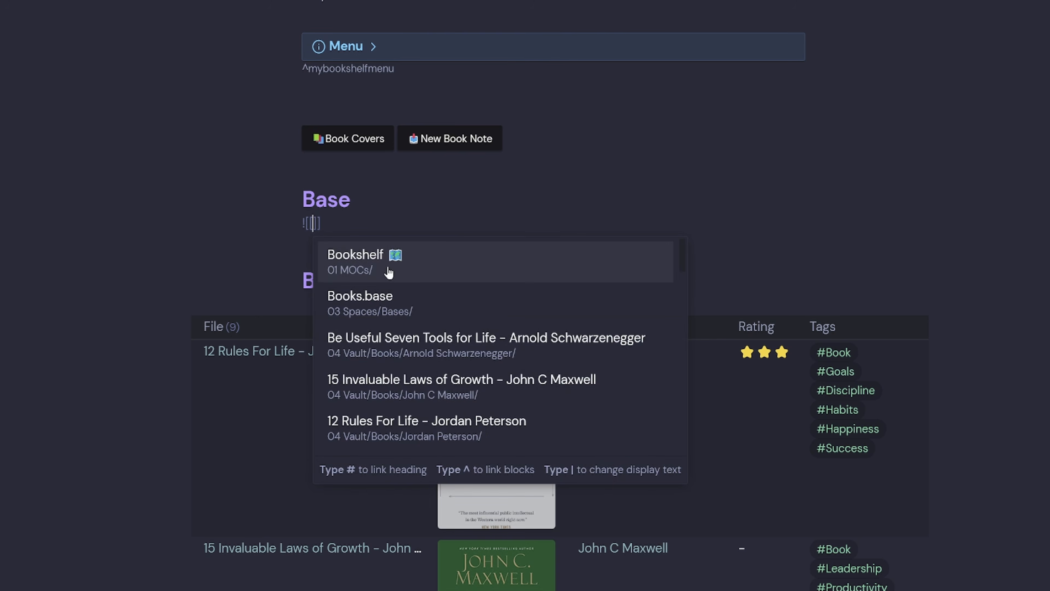
{"action": "left_click", "coordinate": [395, 319]}
{"action": "key", "text": "Up"}
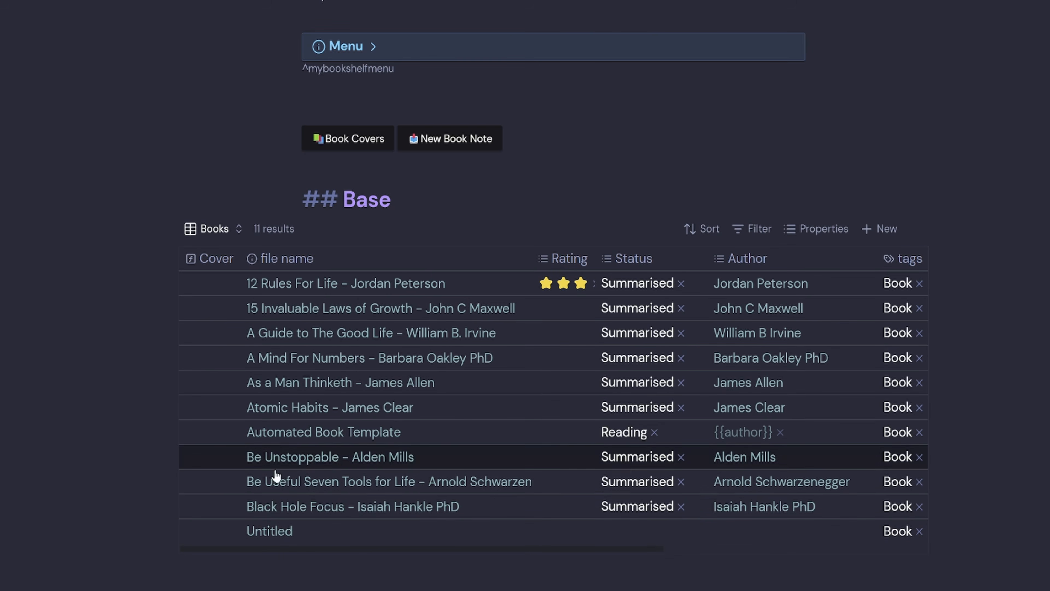
Open the "12 Rules For Life - Jordan Peterson" note in a split beside the Bookshelf note and switch it to source mode
{"action": "scroll", "coordinate": [624, 471], "scroll_direction": "down", "scroll_amount": 2}
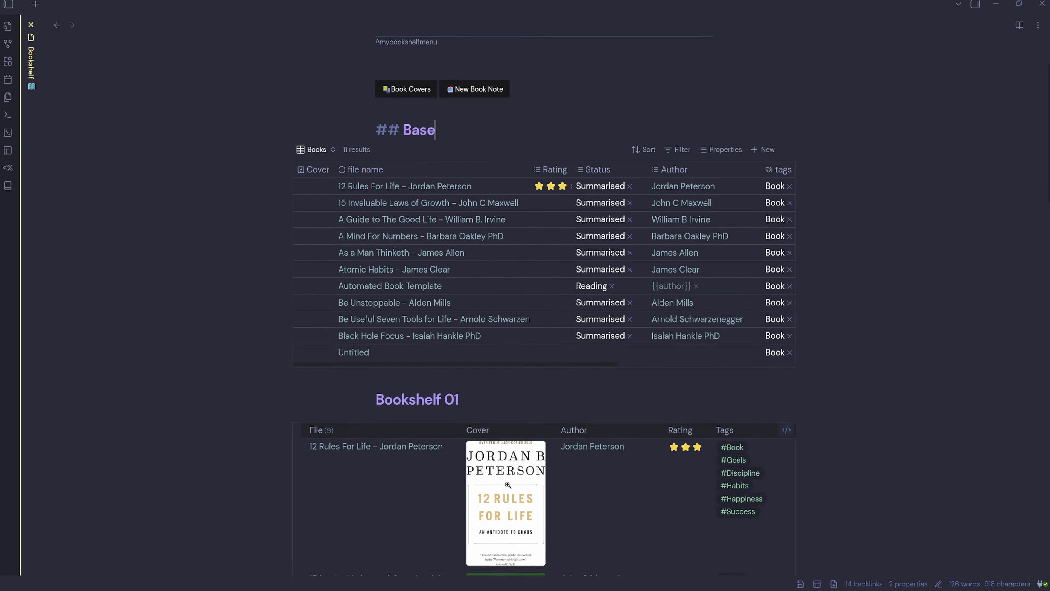
{"action": "scroll", "coordinate": [572, 283], "scroll_direction": "up", "scroll_amount": 1}
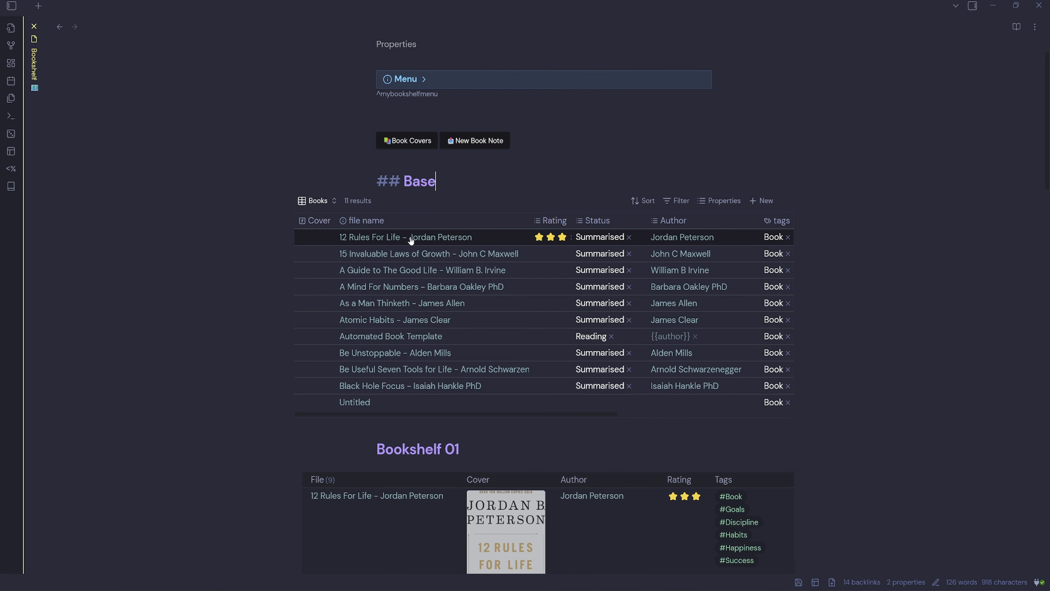
{"action": "left_click", "coordinate": [394, 239], "text": "ctrl+alt"}
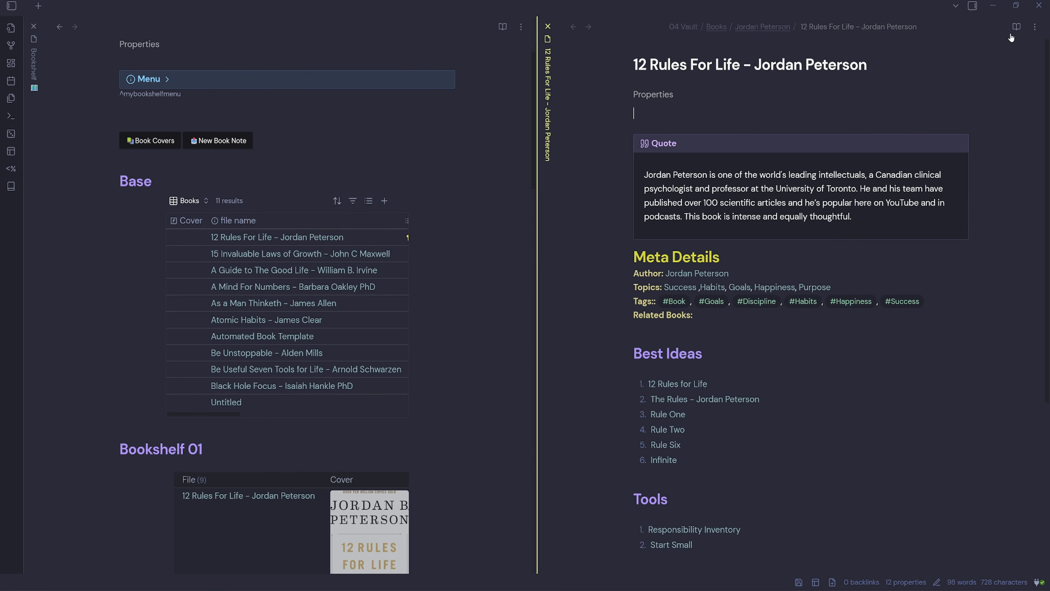
{"action": "left_click", "coordinate": [1035, 27]}
{"action": "left_click", "coordinate": [968, 72]}
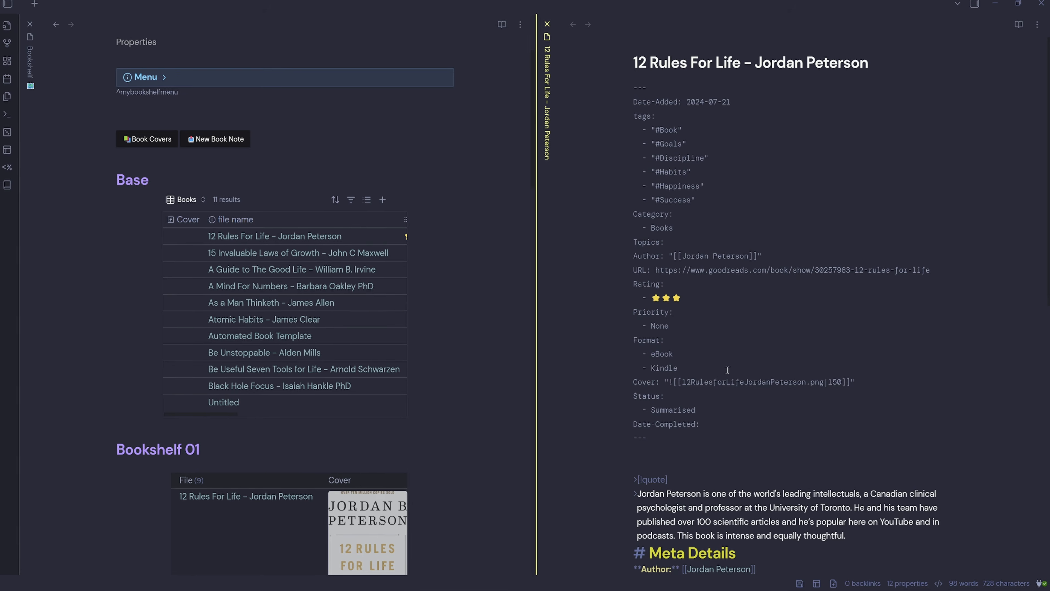
Duplicate the note's Cover property as CoverBase with the value "[[12RulesforLifeJordanPeterson.png]]", without the exclamation mark and size
{"action": "left_click", "coordinate": [617, 378]}
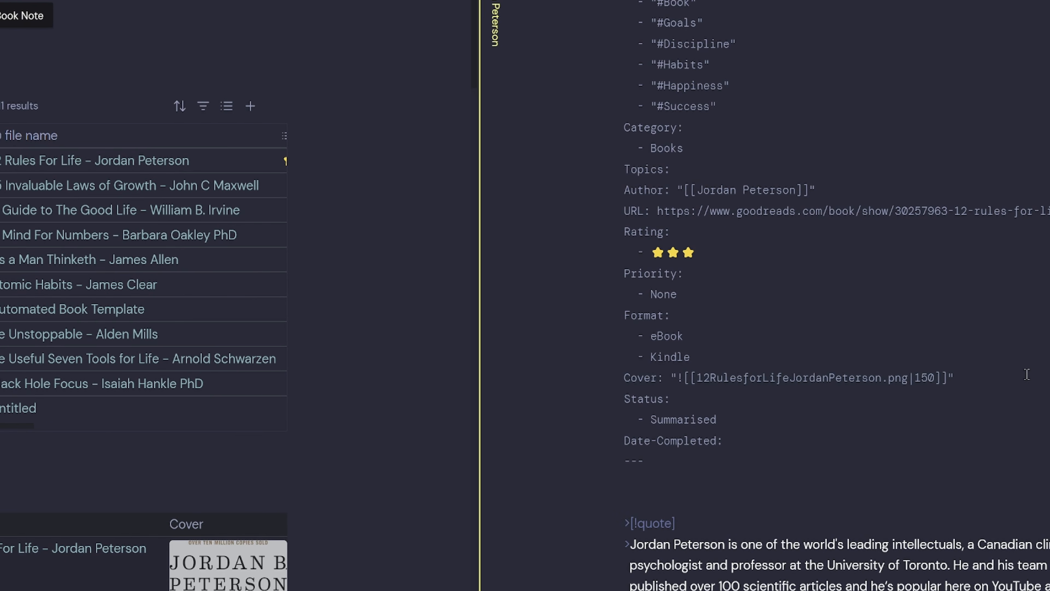
{"action": "key", "text": "alt+shift+Down"}
{"action": "type", "text": "Base"}
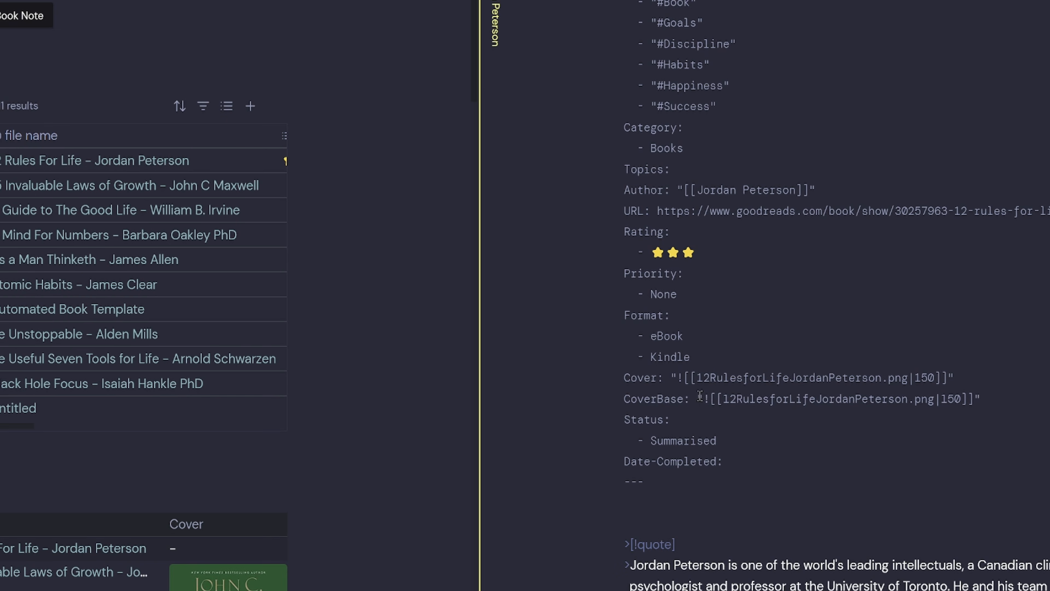
{"action": "left_click", "coordinate": [708, 400]}
{"action": "key", "text": "BackSpace"}
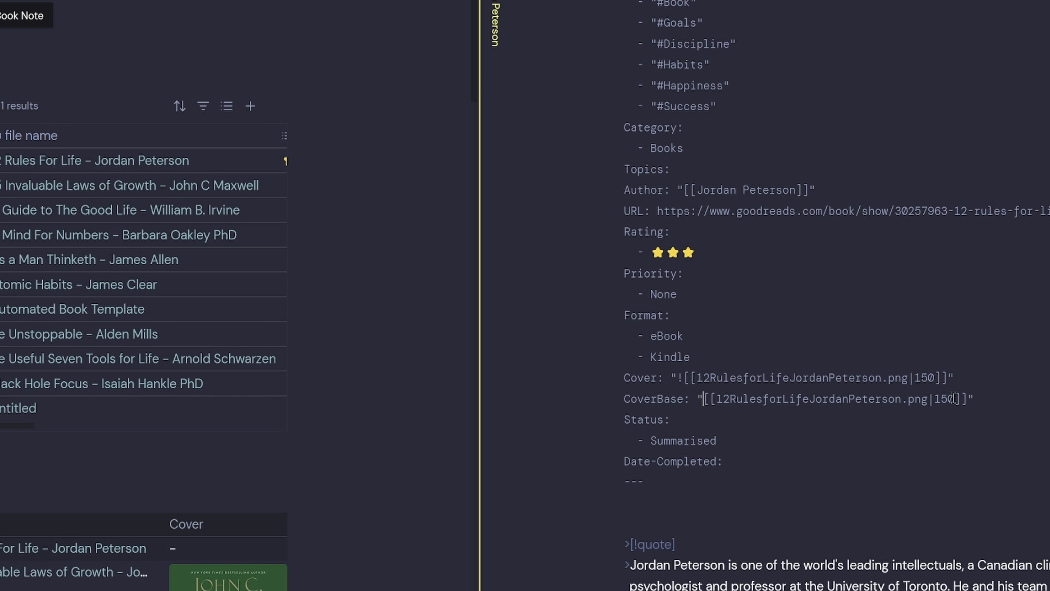
{"action": "left_click_drag", "start_coordinate": [957, 399], "coordinate": [931, 399]}
{"action": "key", "text": "BackSpace"}
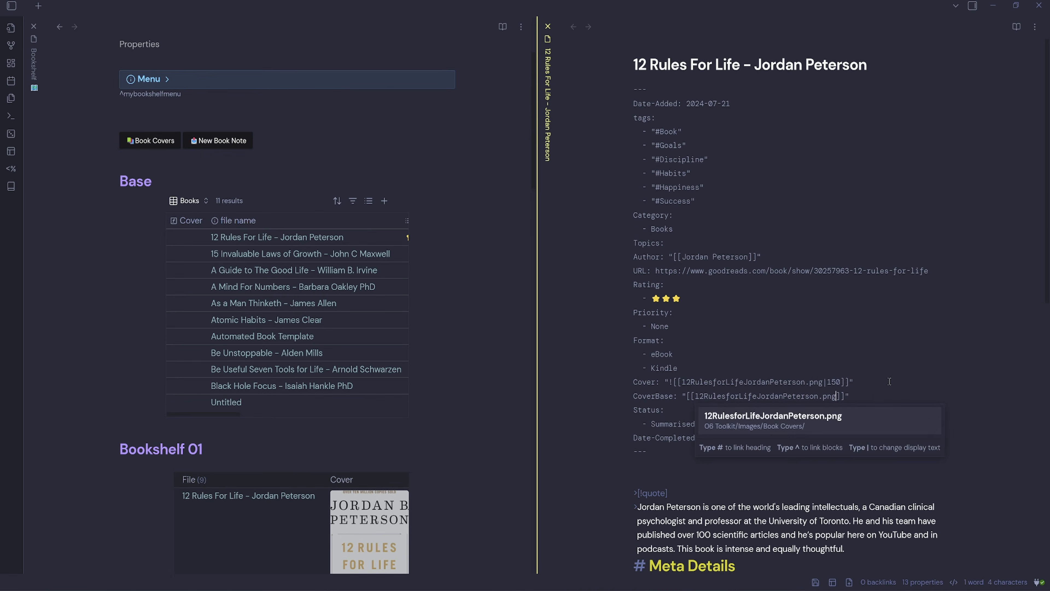
{"action": "left_click", "coordinate": [880, 388]}
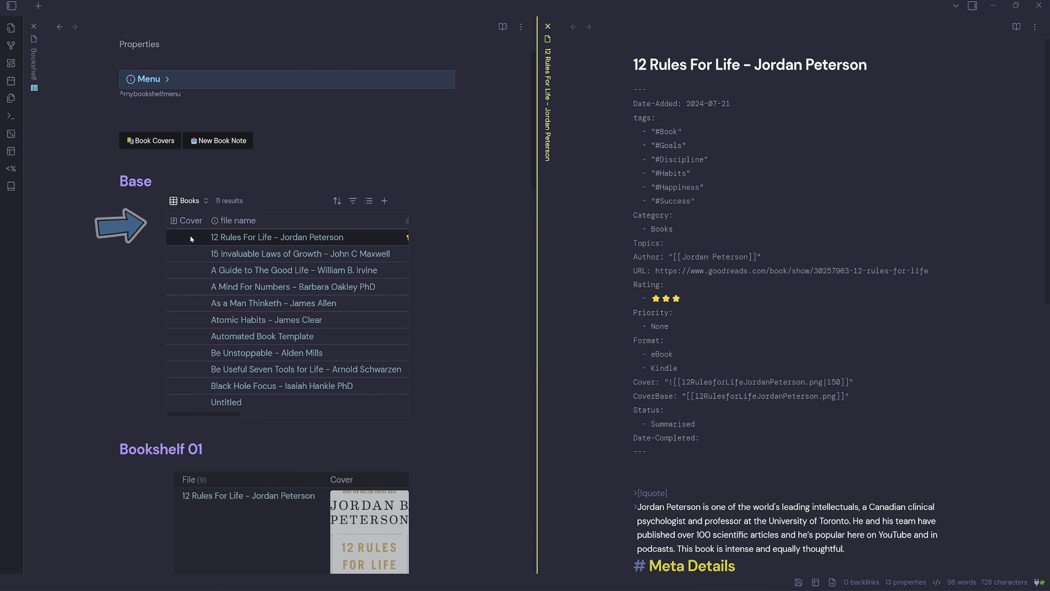
Close the 12 Rules For Life note's split and set the Cover formula of the embedded base to Image(CoverBase)
{"action": "left_click", "coordinate": [219, 417]}
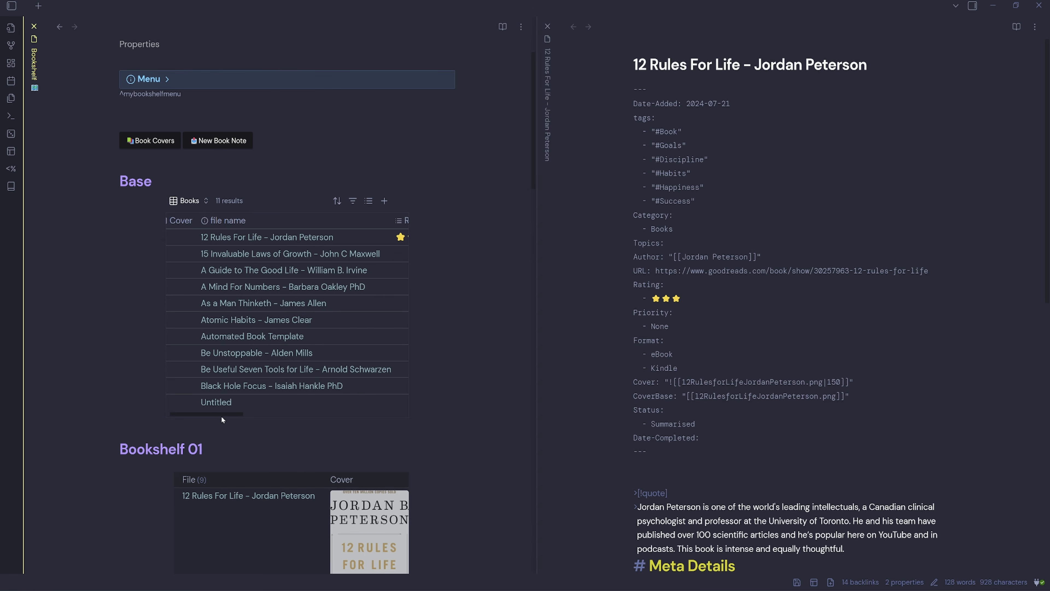
{"action": "left_click", "coordinate": [547, 26]}
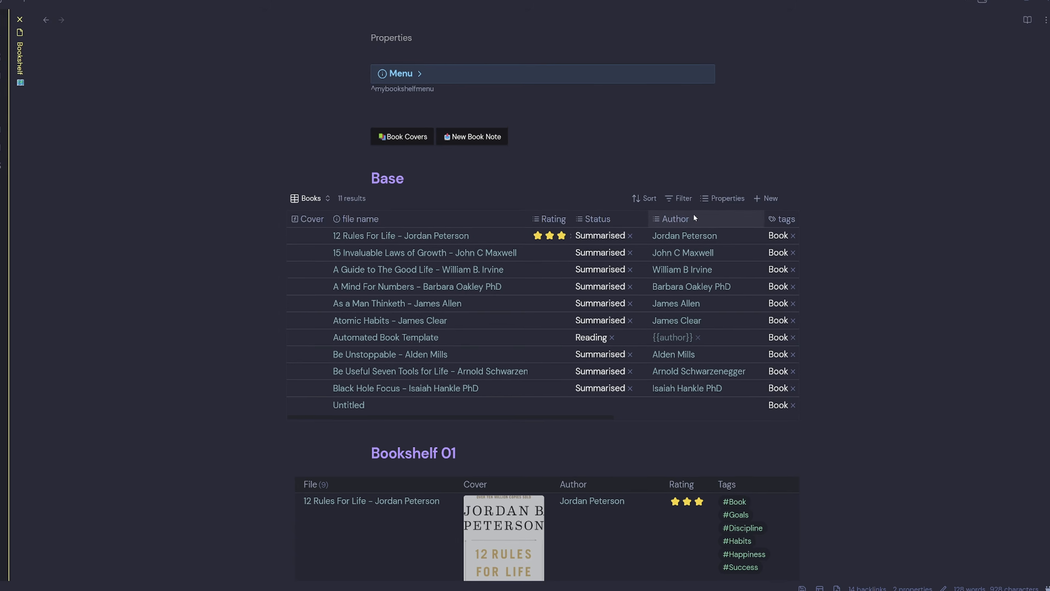
{"action": "left_click", "coordinate": [695, 200]}
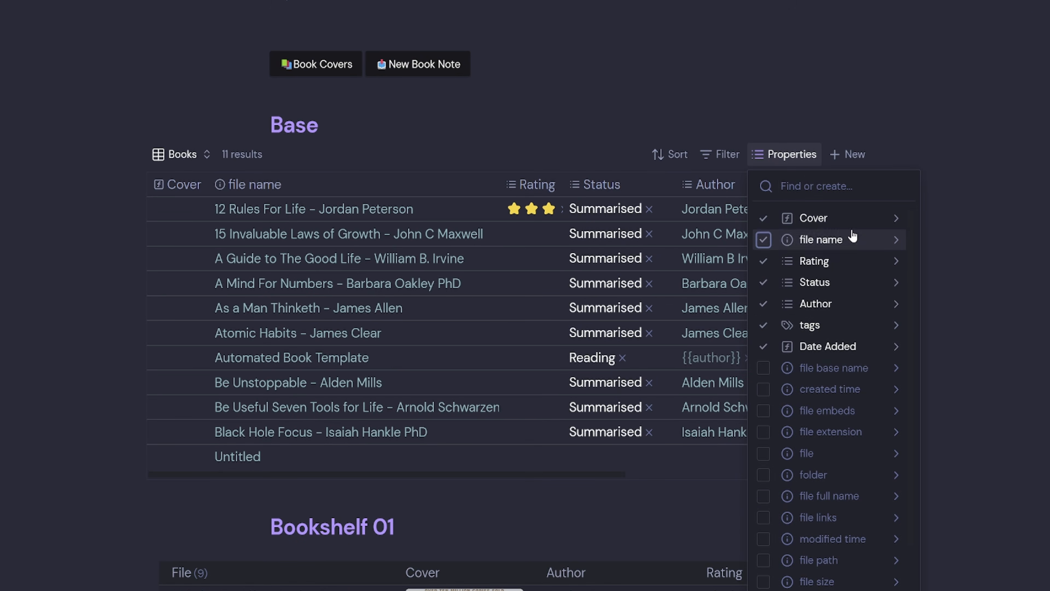
{"action": "left_click", "coordinate": [896, 219]}
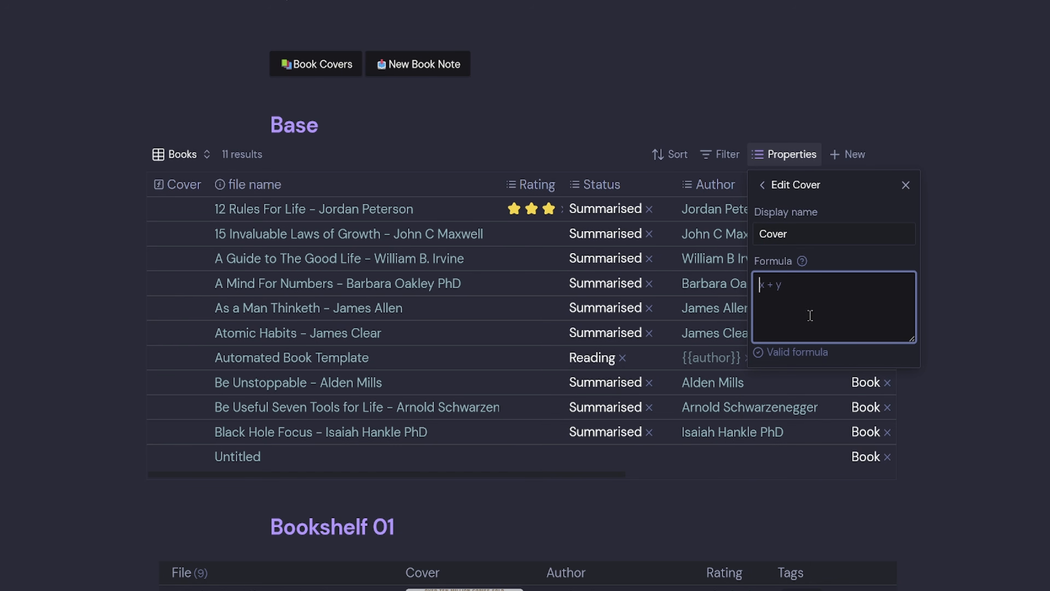
{"action": "type", "text": "Image"}
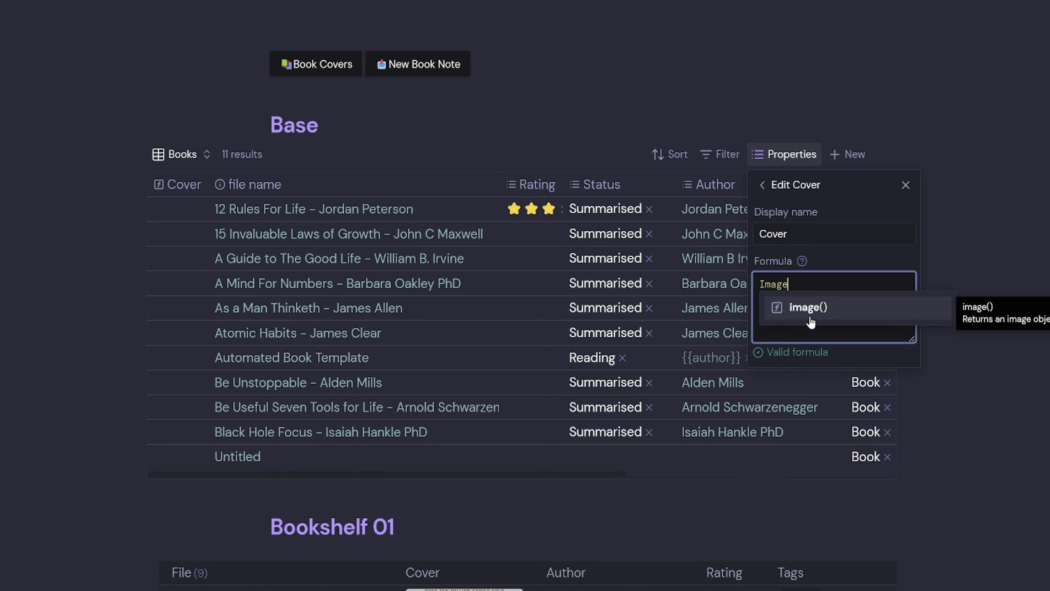
{"action": "key", "text": "Return"}
{"action": "type", "text": "CoverBase"}
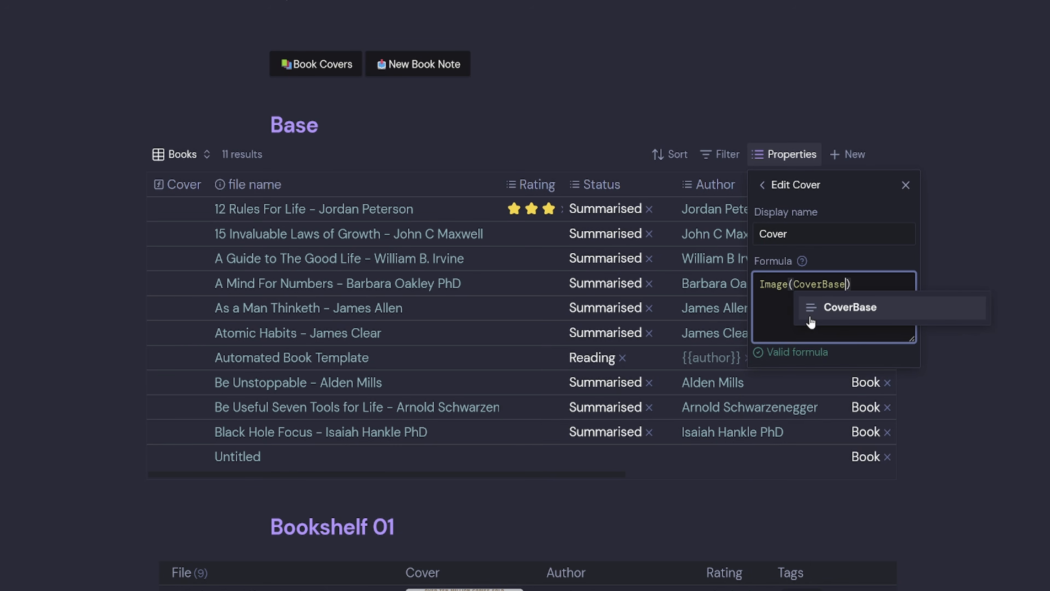
{"action": "left_click", "coordinate": [783, 376]}
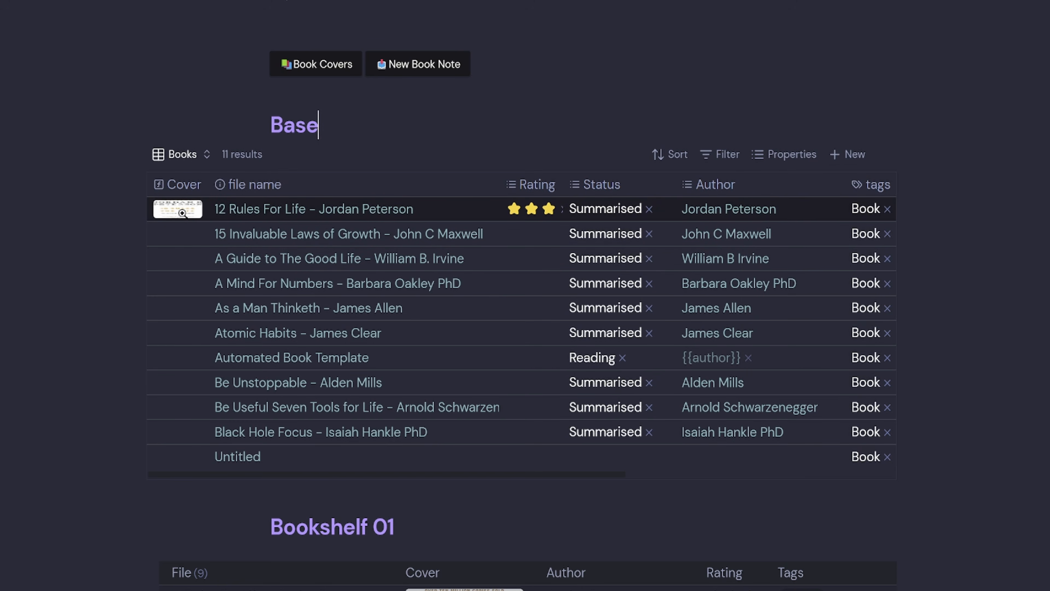
Set the Books view's row height to Extra tall and widen the Cover column to fit the book cover
{"action": "left_click", "coordinate": [207, 157]}
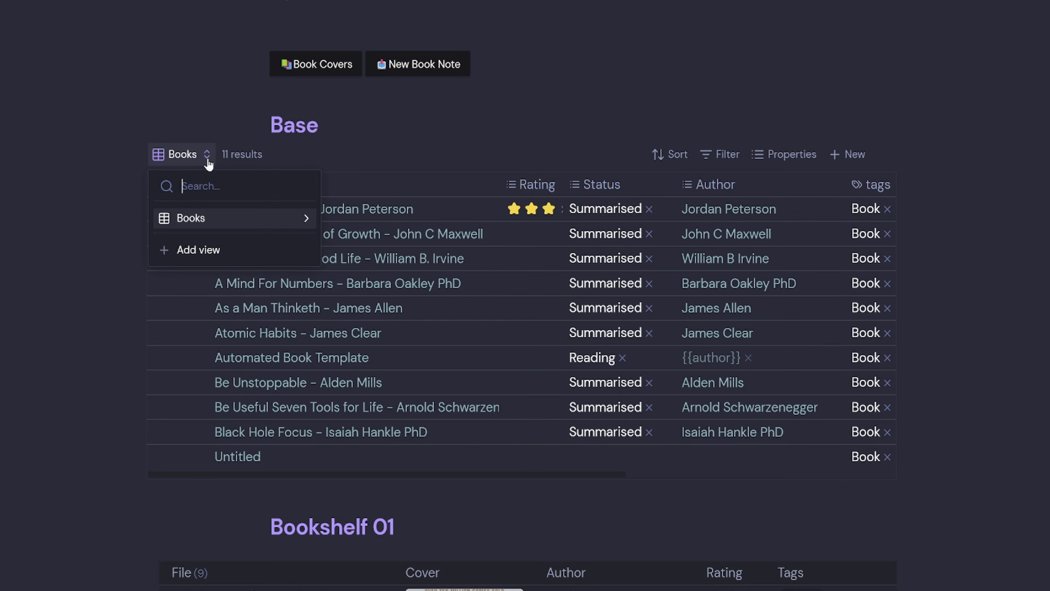
{"action": "left_click", "coordinate": [304, 218]}
{"action": "left_click", "coordinate": [307, 240]}
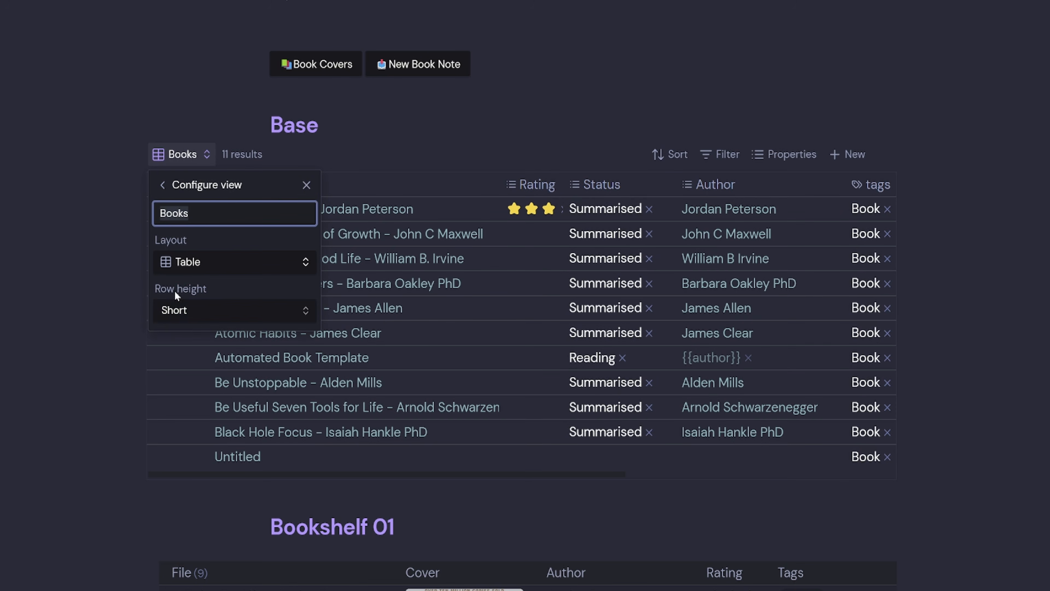
{"action": "left_click", "coordinate": [207, 310]}
{"action": "left_click", "coordinate": [207, 386]}
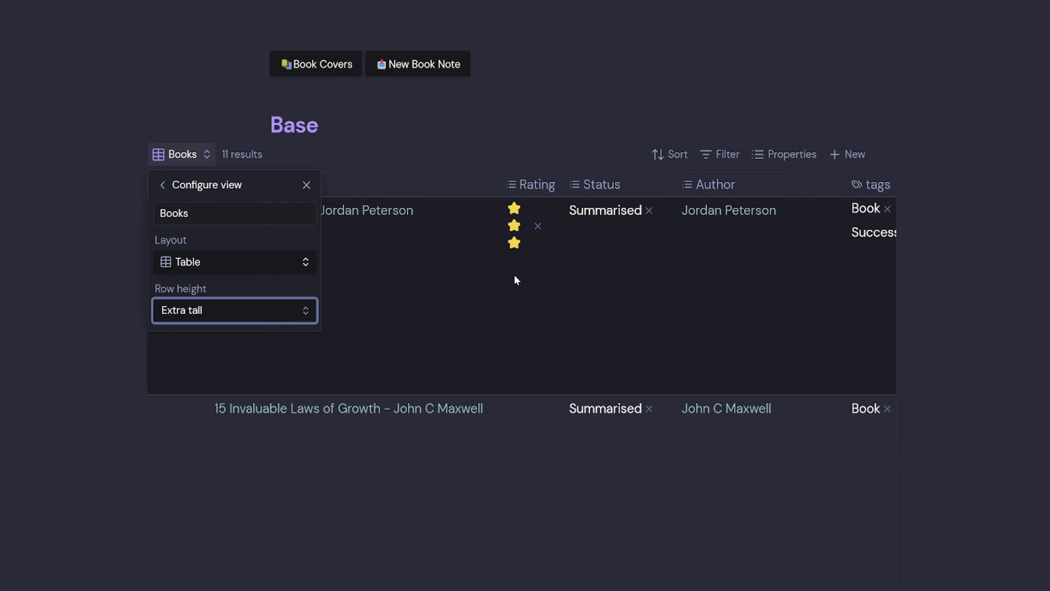
{"action": "left_click", "coordinate": [480, 300]}
{"action": "left_click_drag", "start_coordinate": [207, 188], "coordinate": [279, 194]}
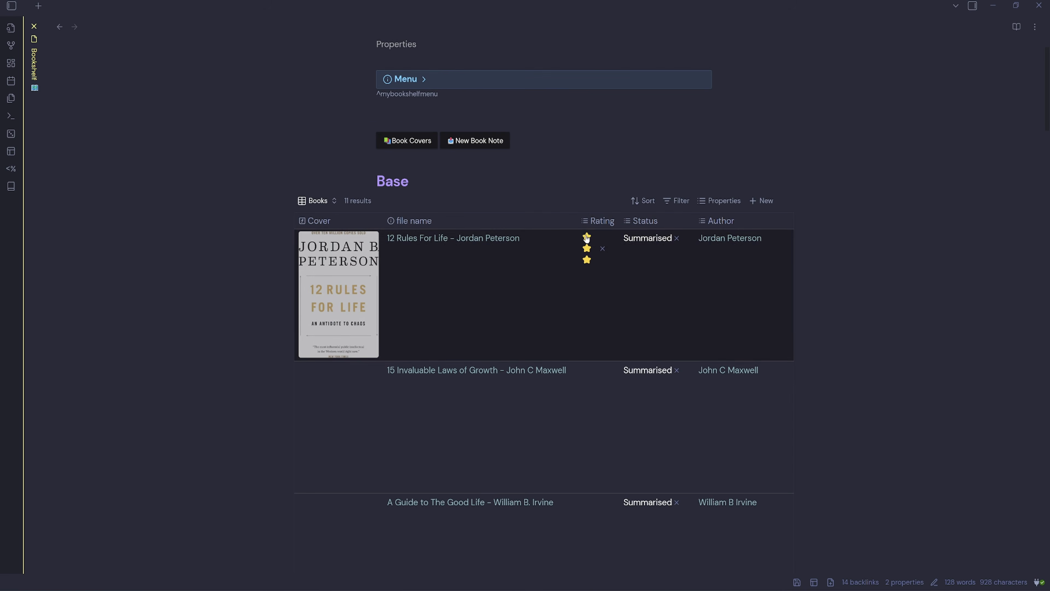
Remove table-wide from the Bookshelf note's cssclasses property for a wider table layout, and widen the base's Rating and Author columns
{"action": "left_click", "coordinate": [404, 45]}
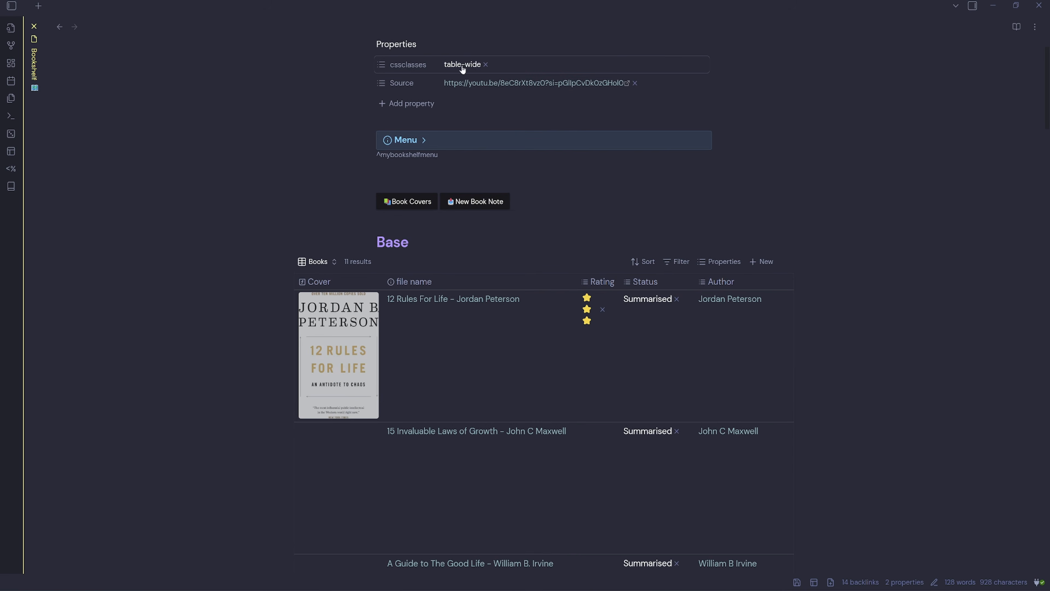
{"action": "left_click", "coordinate": [486, 67]}
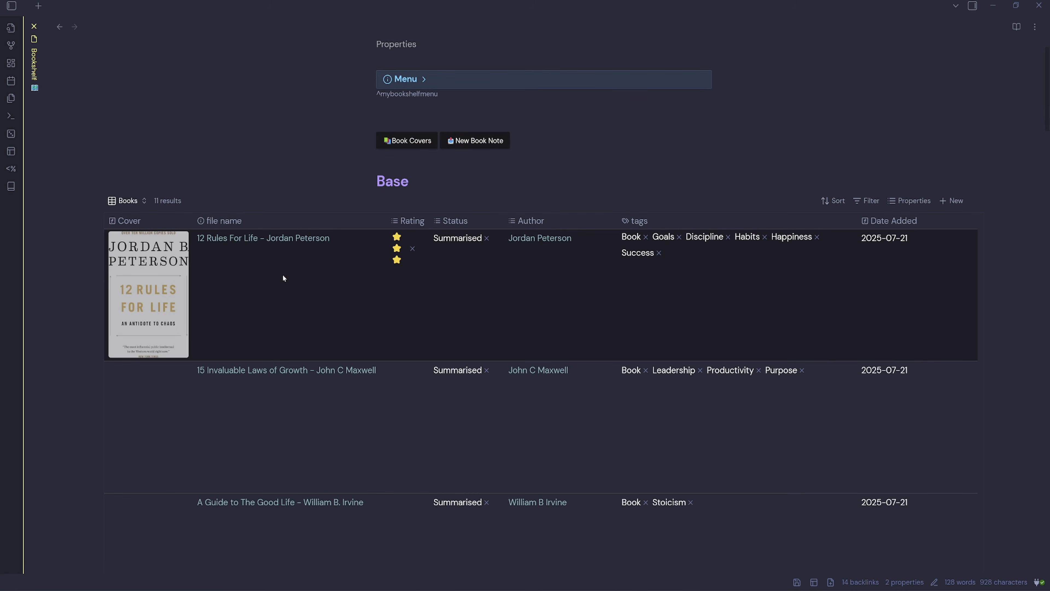
{"action": "left_click_drag", "start_coordinate": [431, 220], "coordinate": [481, 219]}
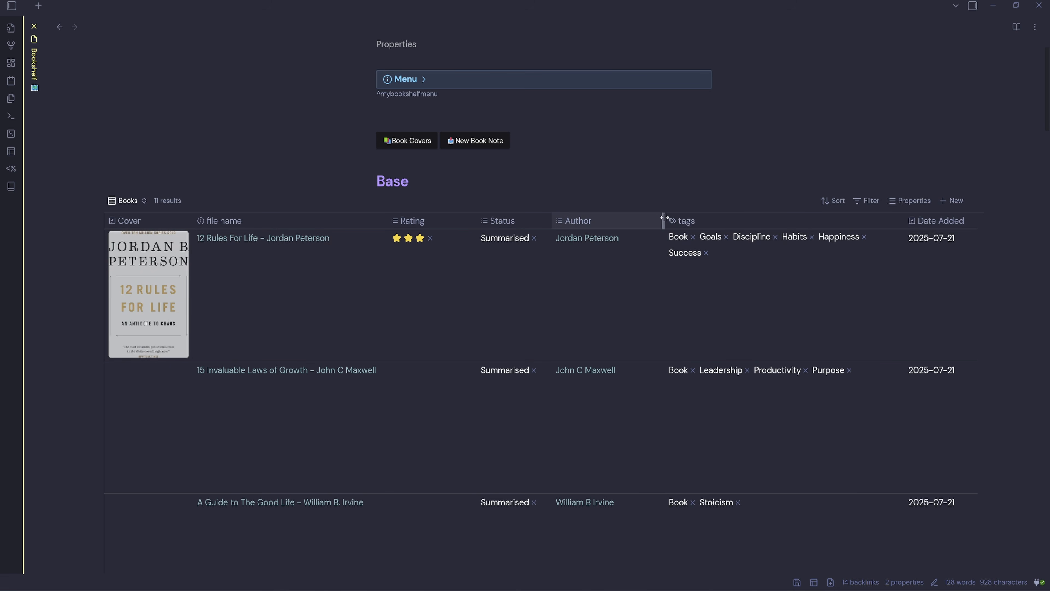
{"action": "mouse_move", "coordinate": [667, 221]}
{"action": "left_mouse_down"}
{"action": "mouse_move", "coordinate": [721, 218]}
{"action": "mouse_move", "coordinate": [681, 220]}
{"action": "left_mouse_up"}
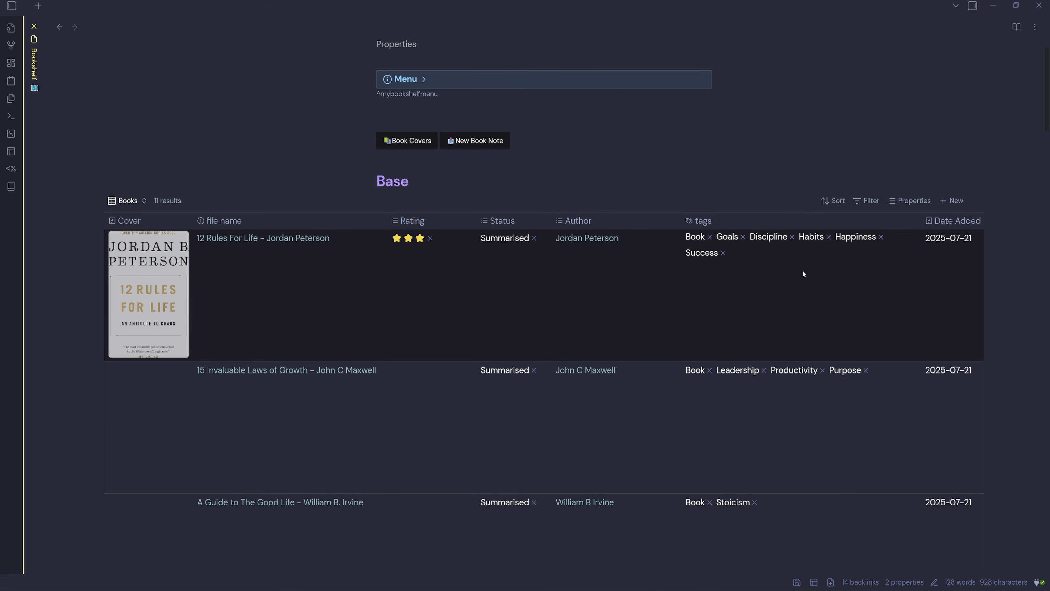
Set the Bookshelf note's cssclasses property to table-100
{"action": "left_click", "coordinate": [417, 46]}
{"action": "left_click", "coordinate": [483, 64]}
{"action": "type", "text": "table-100"}
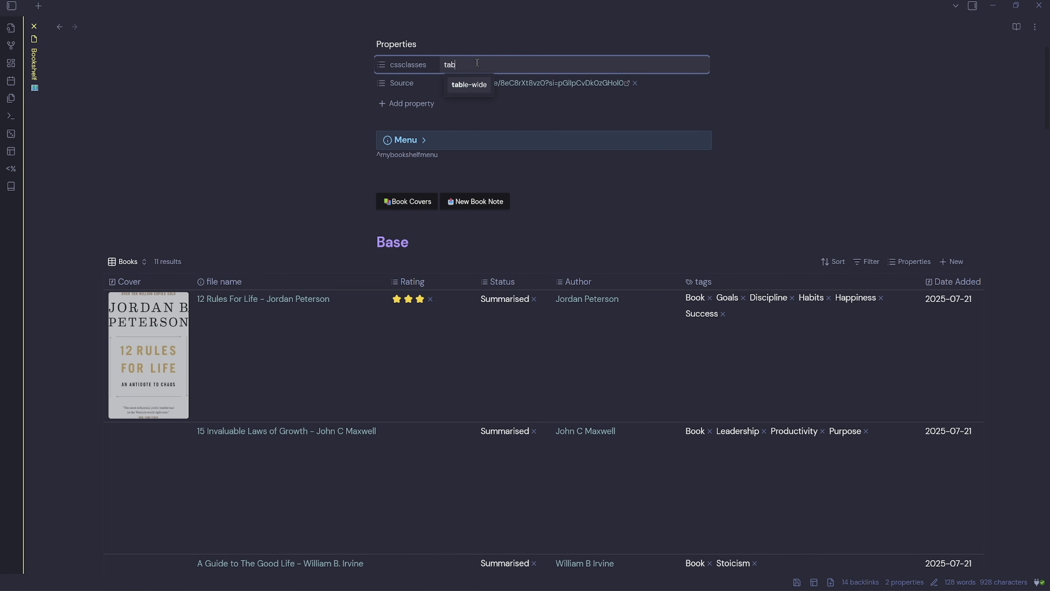
{"action": "key", "text": "Return"}
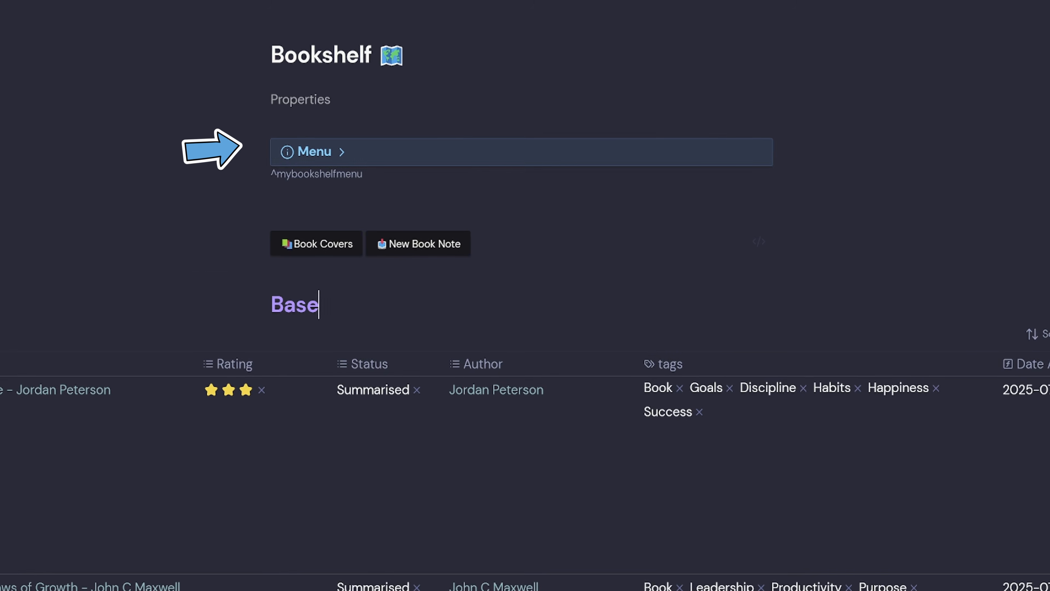
Check the links inside the Bookshelf note's Menu callout and show the note in source mode with its block ID selected
{"action": "left_click", "coordinate": [332, 154]}
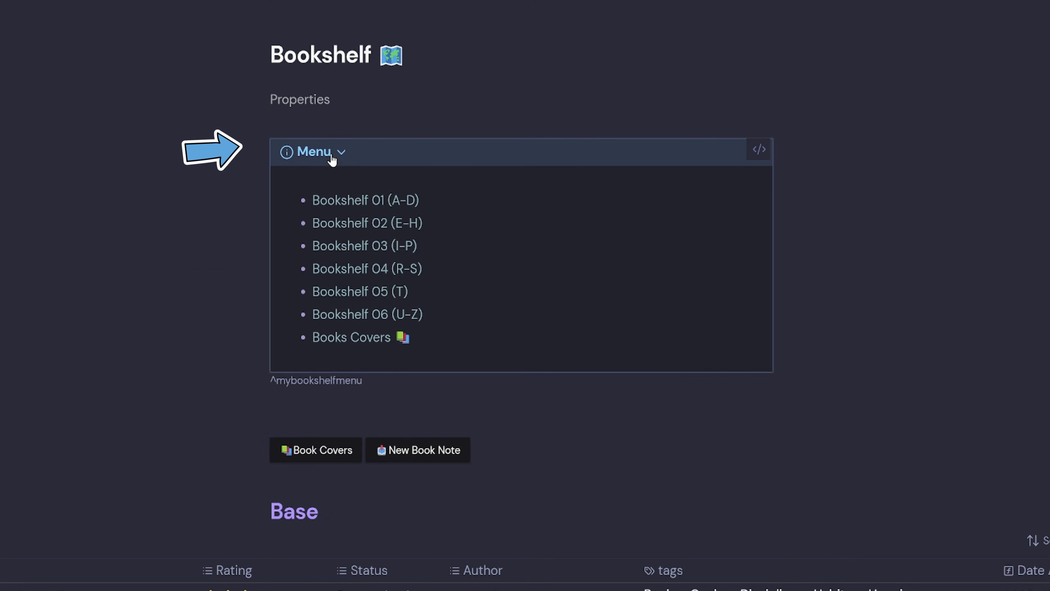
{"action": "left_click", "coordinate": [331, 156]}
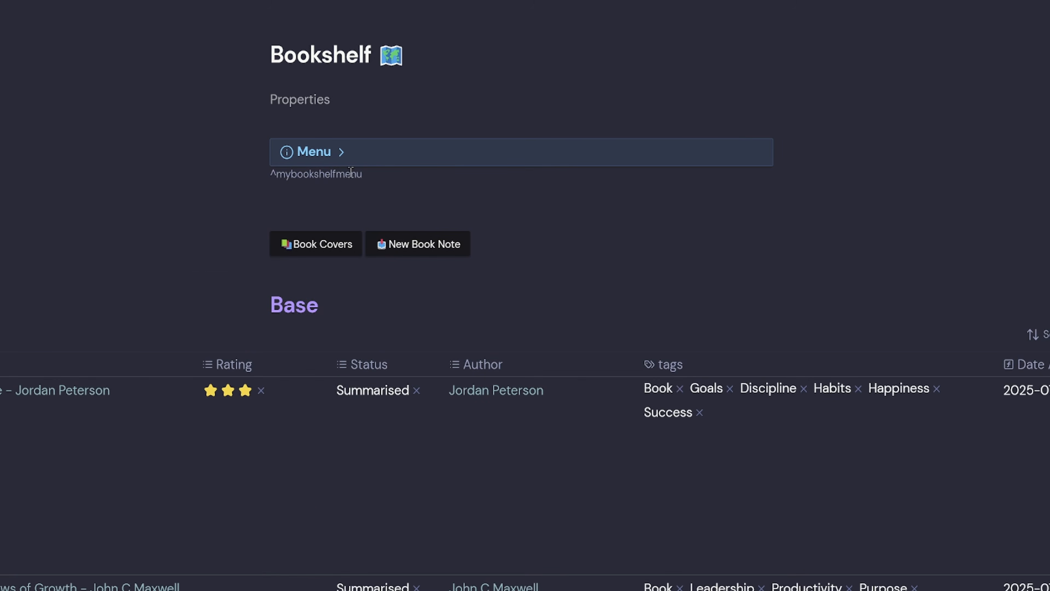
{"action": "left_click", "coordinate": [358, 157]}
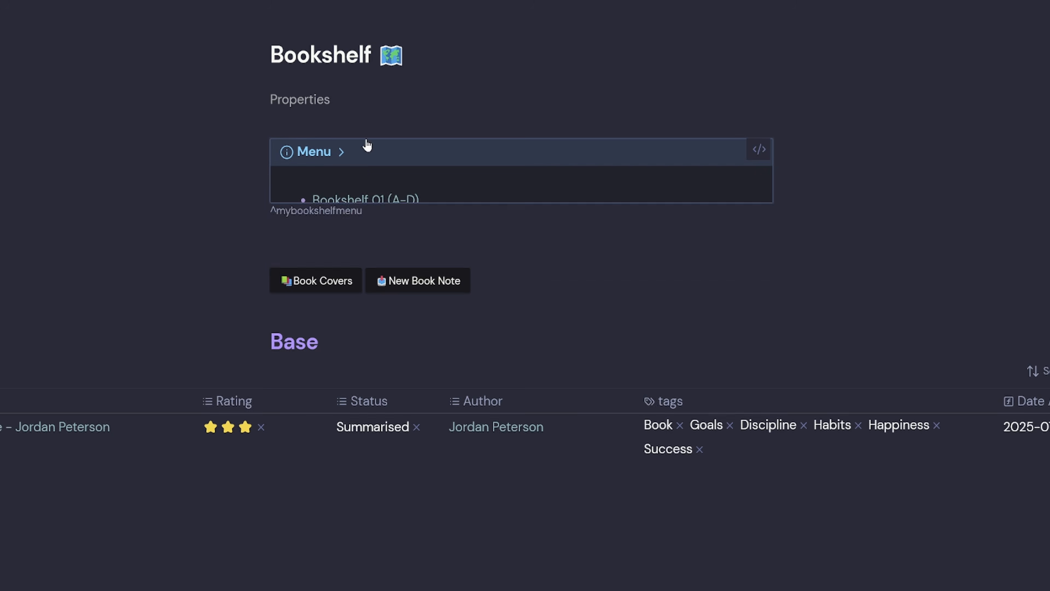
{"action": "key", "text": "ctrl+e"}
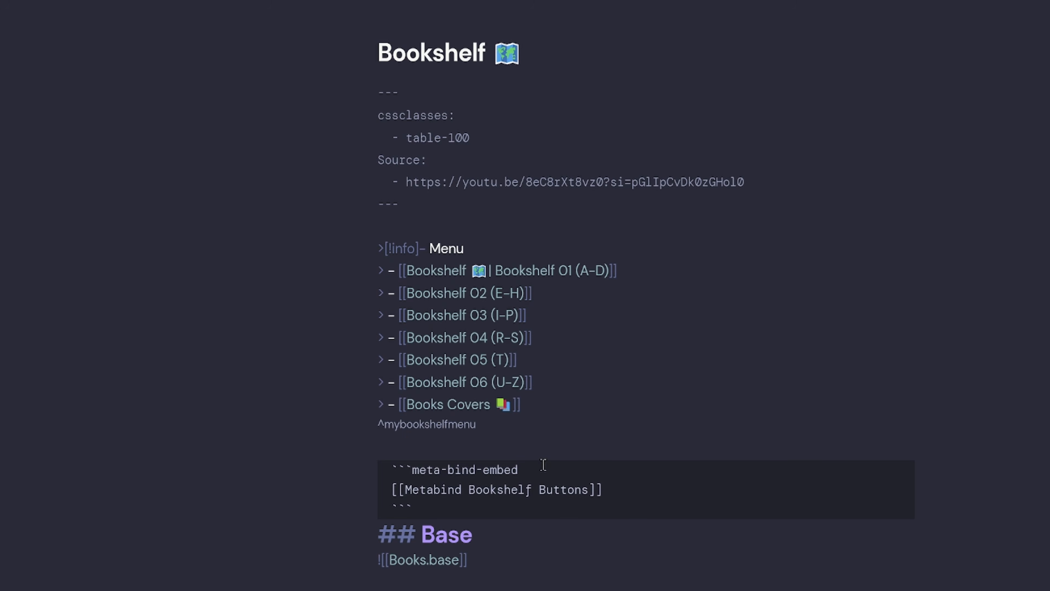
{"action": "left_click_drag", "start_coordinate": [587, 427], "coordinate": [370, 269]}
{"action": "triple_click", "coordinate": [566, 428]}
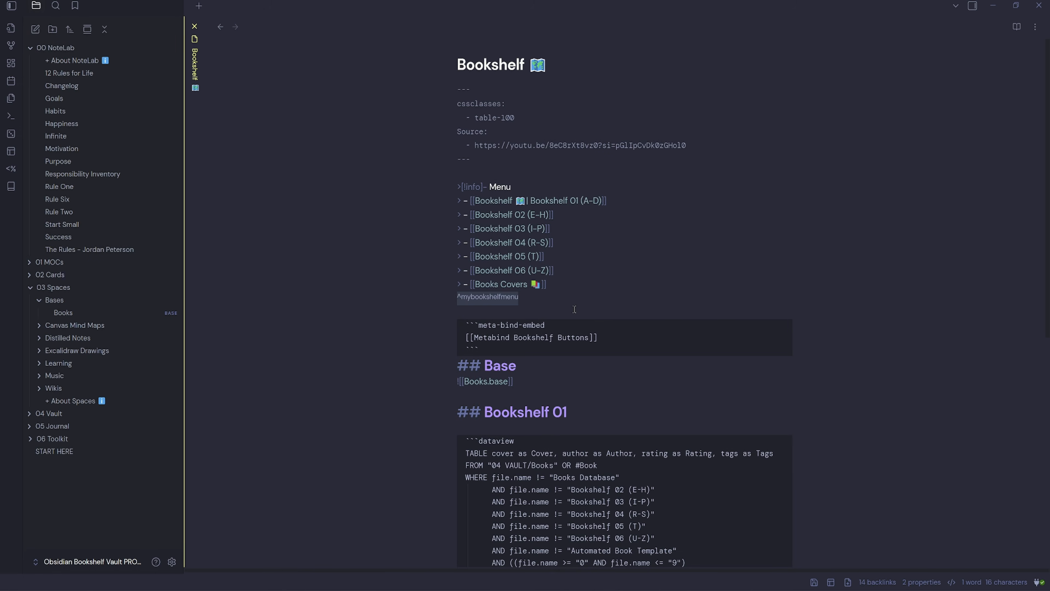
Create a new note in the 06 Toolkit/Snippets/MetaBindEmbeds folder and open it in a split beside the Bookshelf note
{"action": "left_click", "coordinate": [33, 439]}
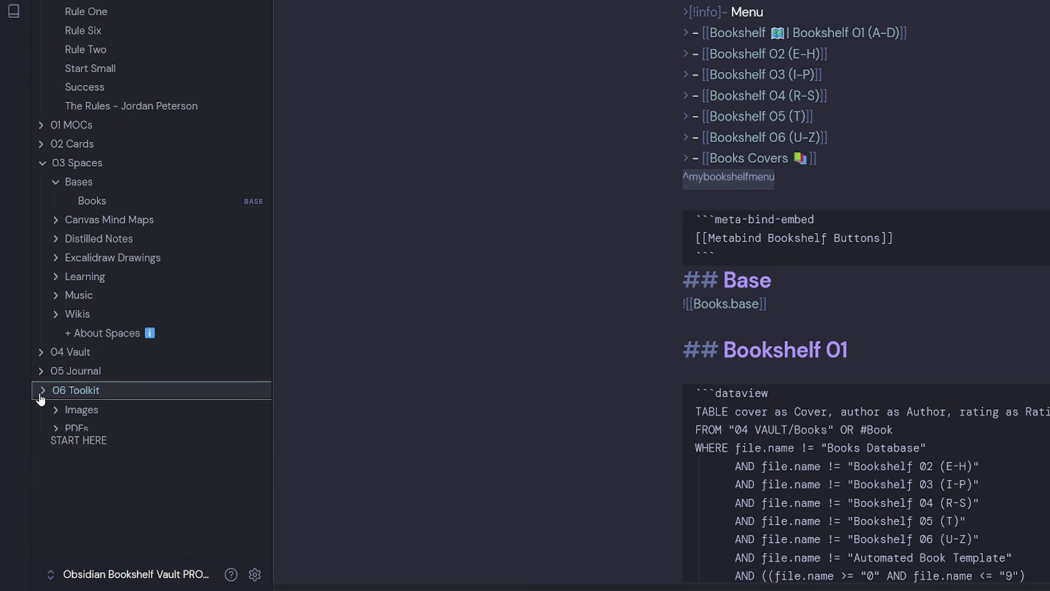
{"action": "scroll", "coordinate": [104, 453], "scroll_direction": "down", "scroll_amount": 2}
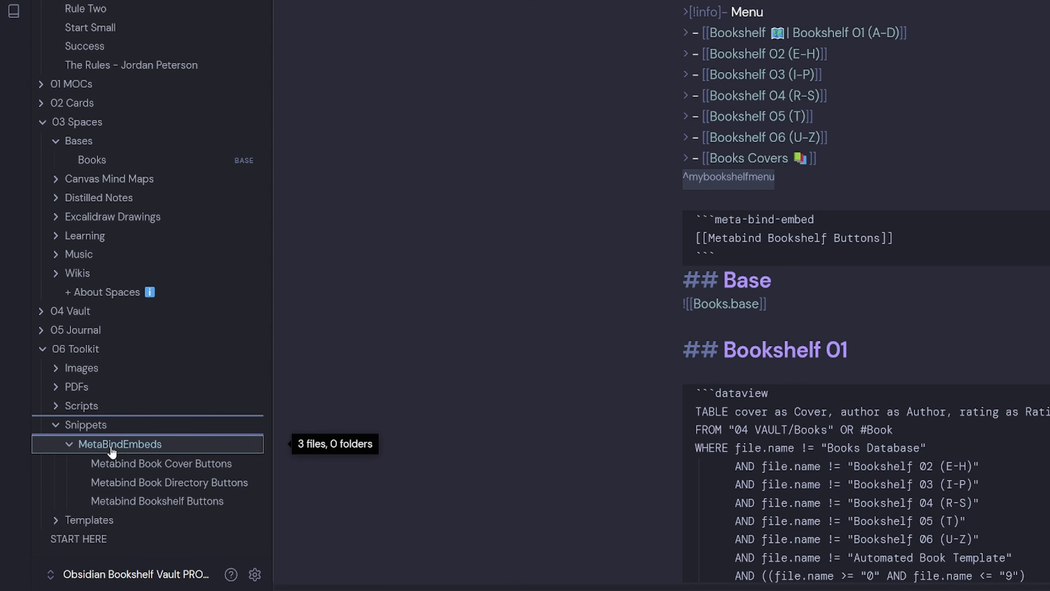
{"action": "right_click", "coordinate": [147, 449]}
{"action": "left_click", "coordinate": [224, 119]}
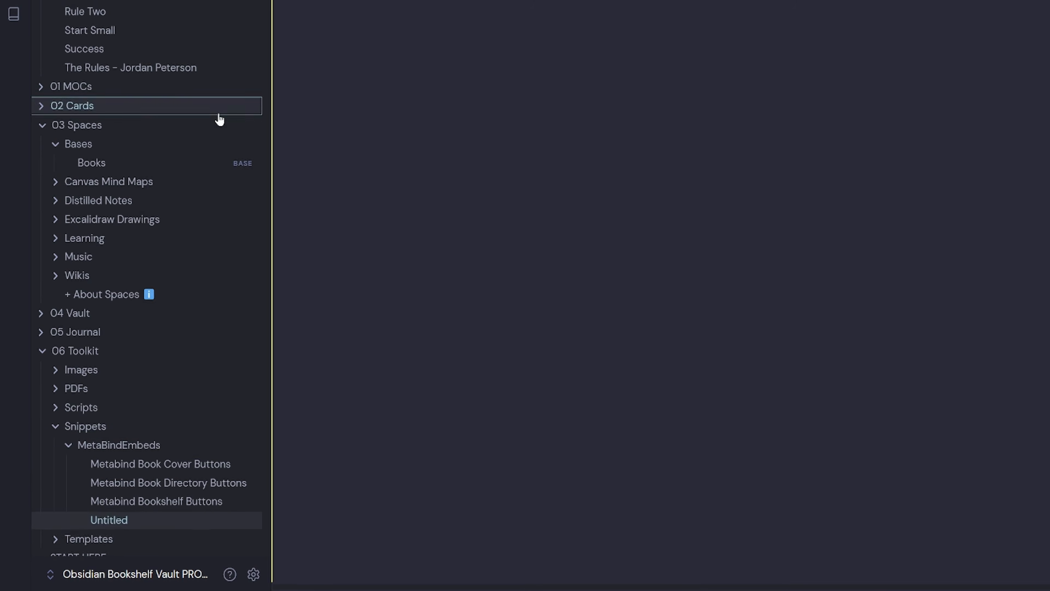
{"action": "left_click", "coordinate": [223, 28]}
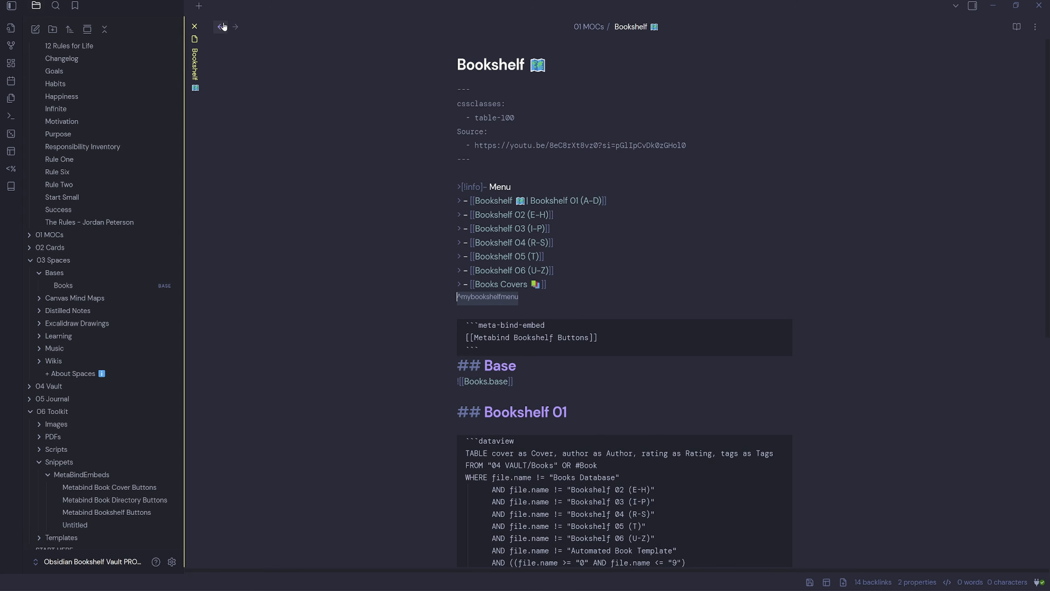
{"action": "left_click", "coordinate": [81, 526], "text": "ctrl+alt"}
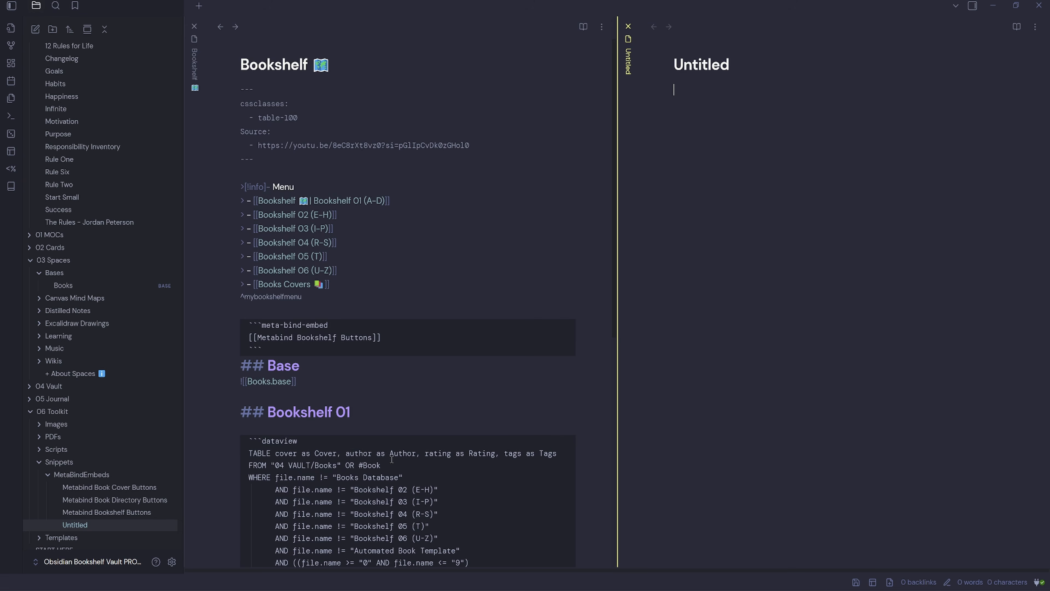
Title the new untitled note Metabind Book Menu
{"action": "double_click", "coordinate": [694, 58]}
{"action": "type", "text": "Metabind Bo"}
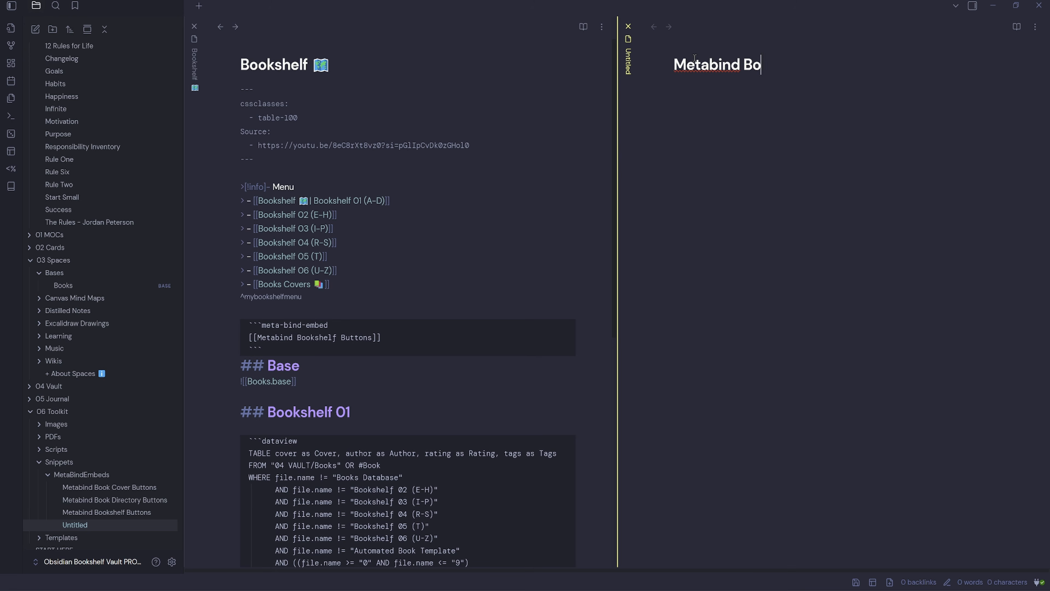
{"action": "type", "text": "ok Menu"}
{"action": "key", "text": "ctrl+a"}
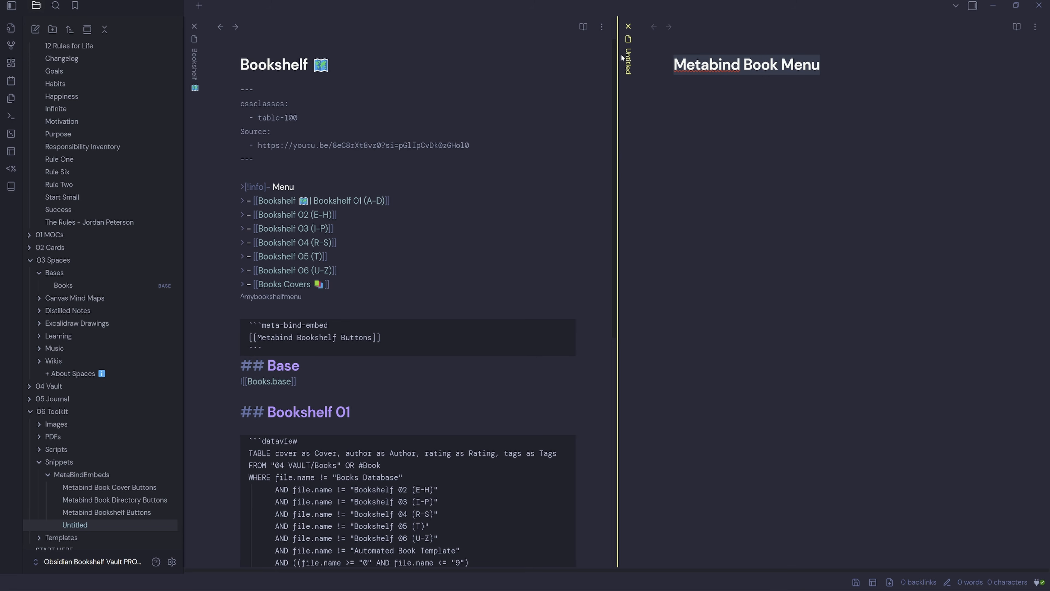
Move the whole Menu callout with its block ID from the Bookshelf note into the Metabind Book Menu note
{"action": "left_click_drag", "start_coordinate": [241, 187], "coordinate": [303, 297]}
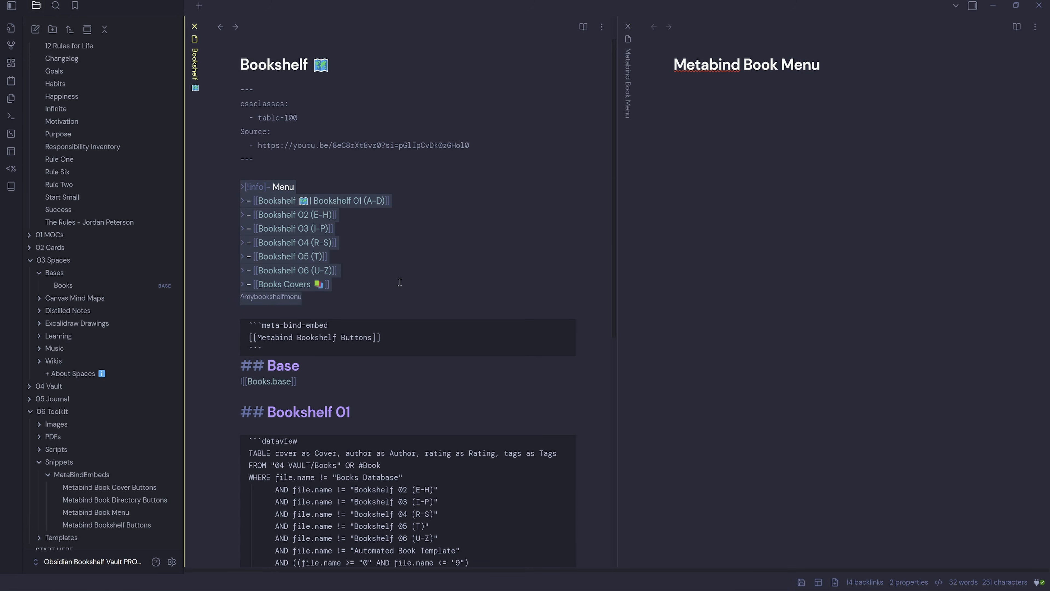
{"action": "key", "text": "ctrl+x"}
{"action": "left_click", "coordinate": [827, 134]}
{"action": "key", "text": "ctrl+v"}
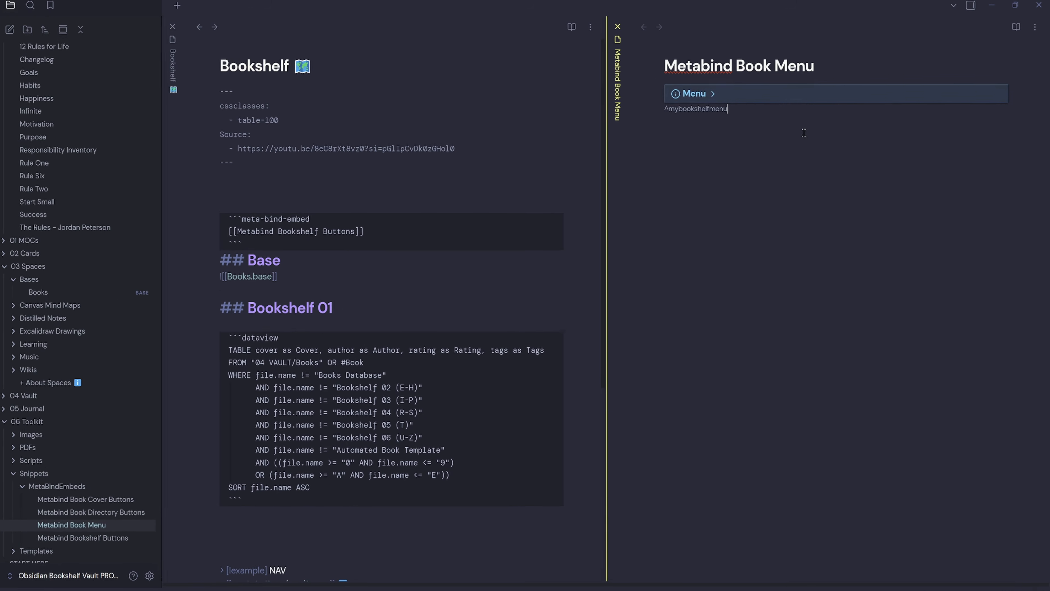
Delete the ^mybookshelfmenu block ID from the Metabind Book Menu note and test expanding and collapsing the callout
{"action": "left_click", "coordinate": [1035, 27]}
{"action": "left_click", "coordinate": [987, 71]}
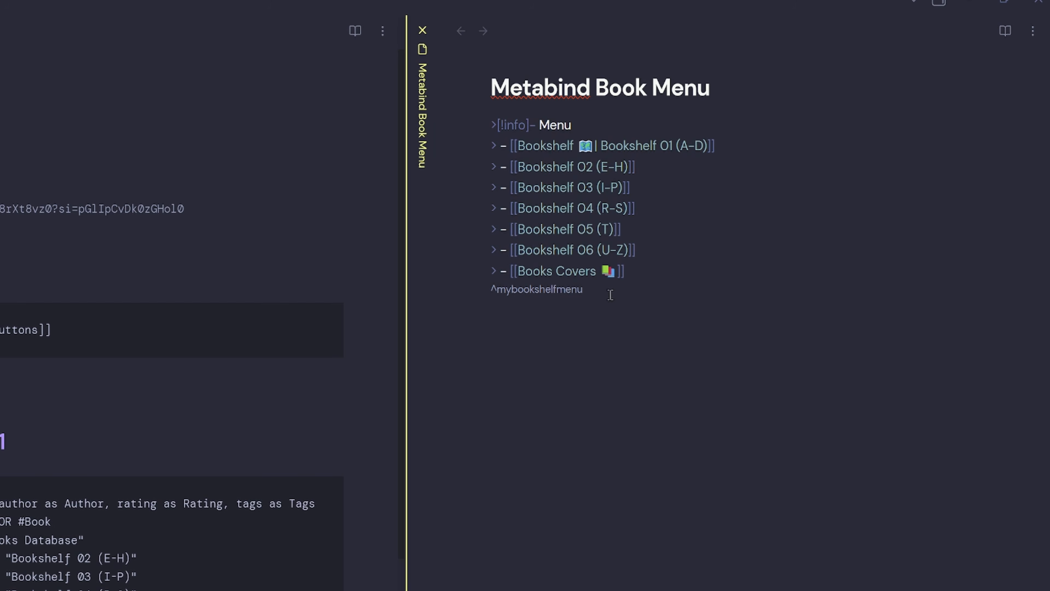
{"action": "left_click_drag", "start_coordinate": [611, 300], "coordinate": [441, 289]}
{"action": "key", "text": "BackSpace"}
{"action": "left_click", "coordinate": [545, 138]}
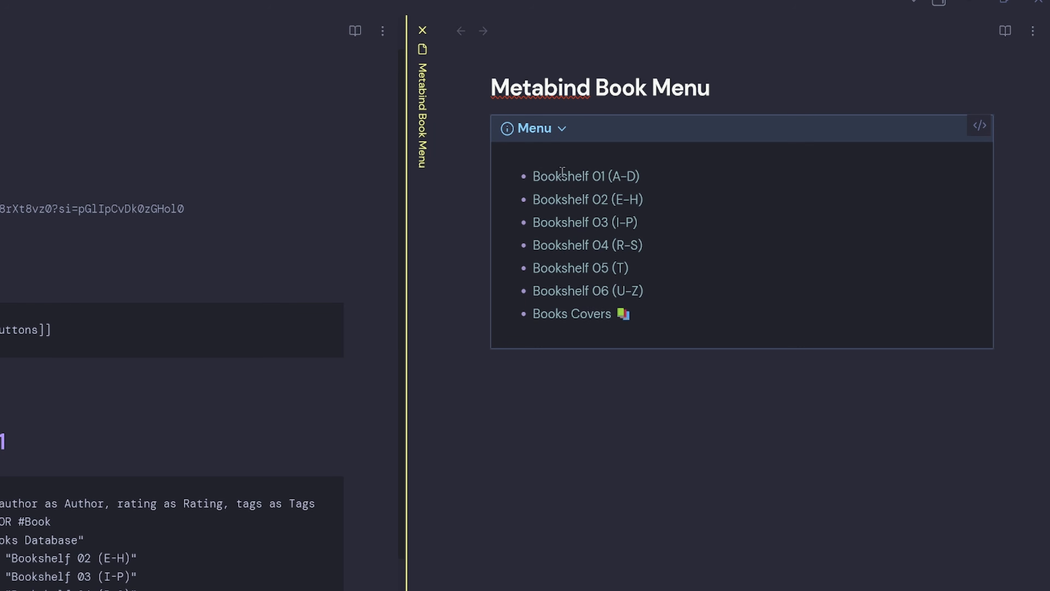
{"action": "left_click", "coordinate": [561, 129]}
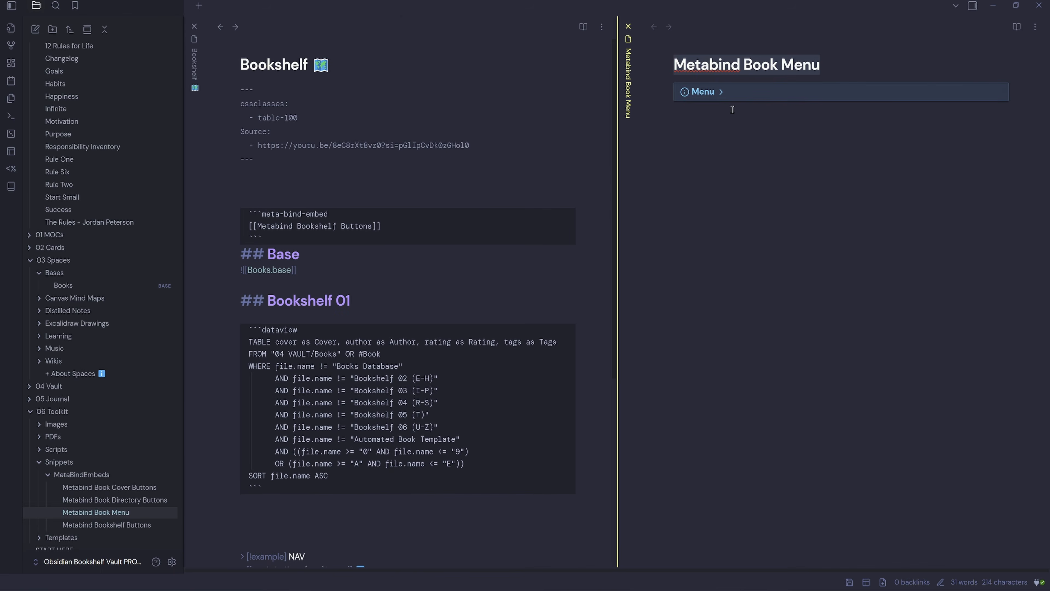
Add a meta-bind-embed code block linking [[Metabind Book Menu]] above the buttons embed in the Bookshelf note
{"action": "left_click", "coordinate": [315, 187]}
{"action": "type", "text": "```"}
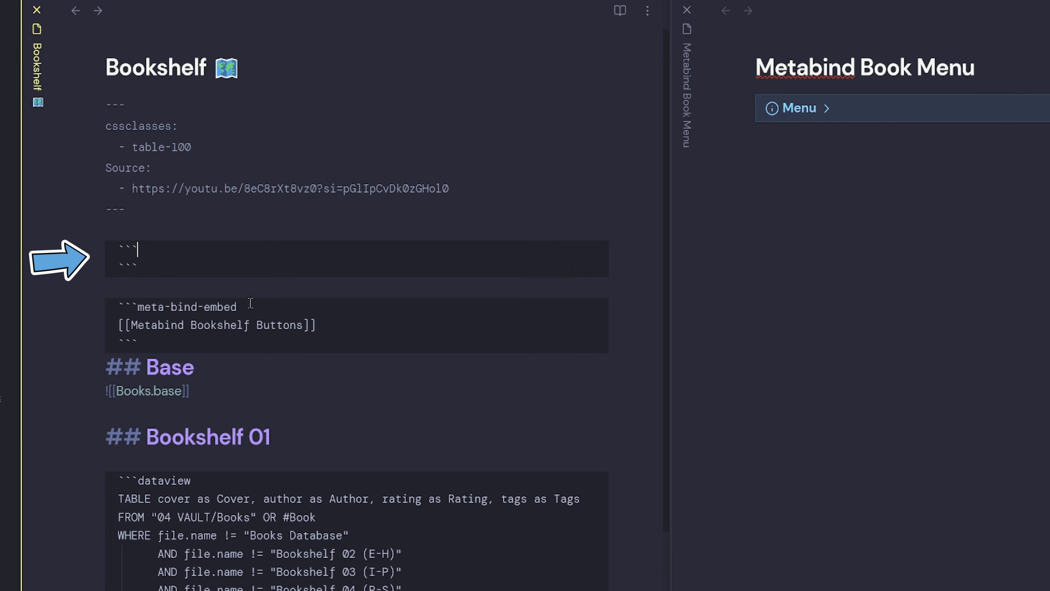
{"action": "type", "text": "meta-0bind-"}
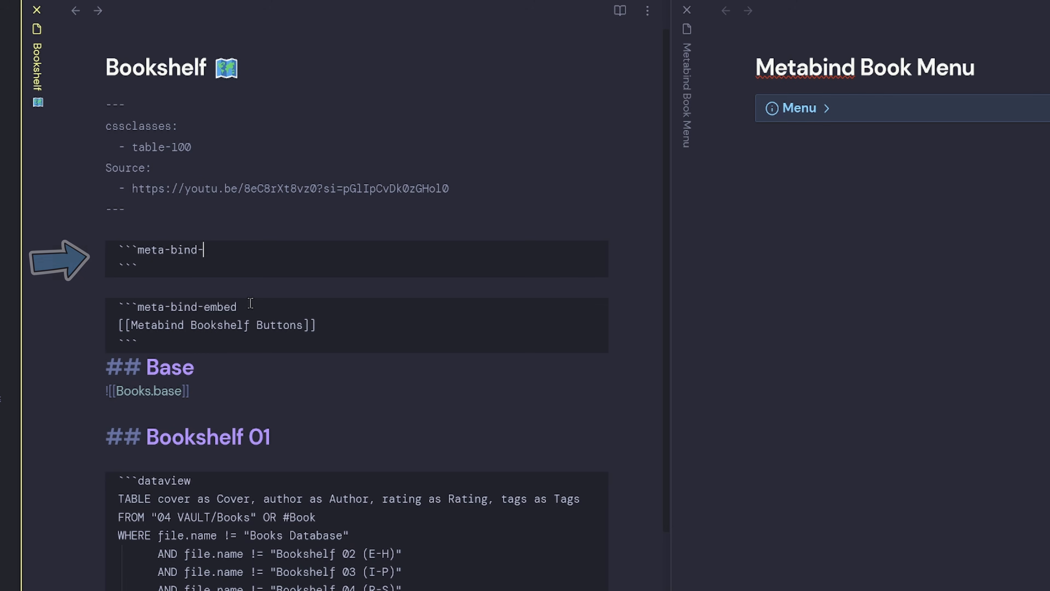
{"action": "type", "text": "embed"}
{"action": "key", "text": "Return"}
{"action": "type", "text": "[[Metabind Book Menu"}
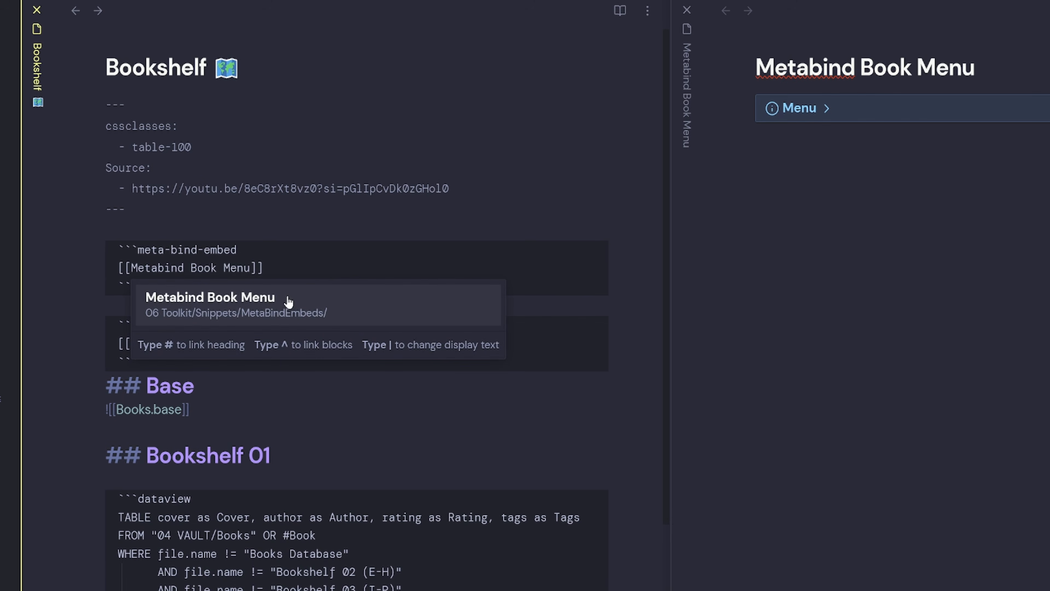
{"action": "left_click", "coordinate": [277, 303]}
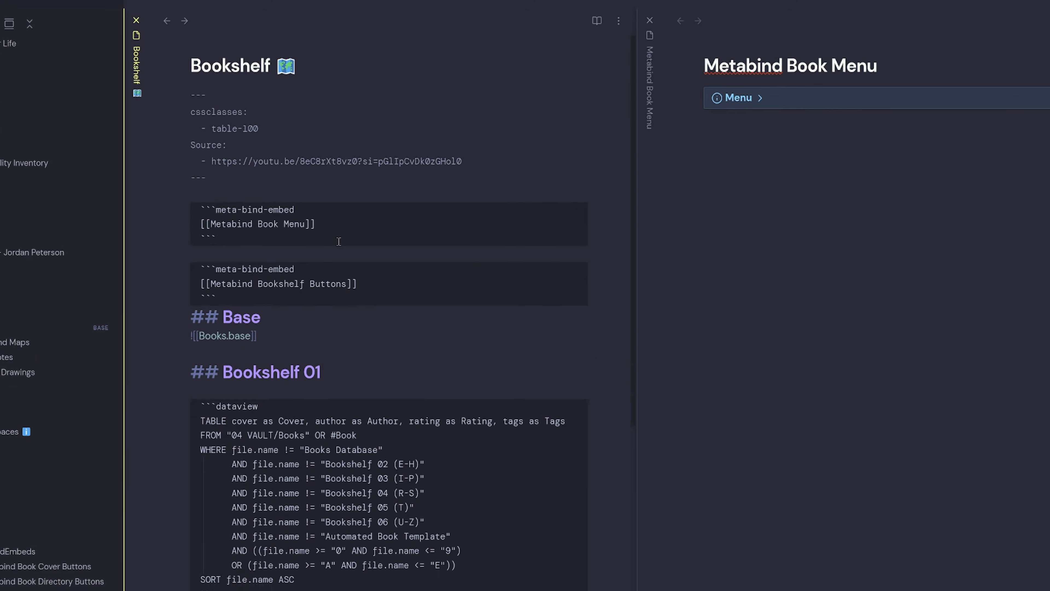
Compare the embedded menu in the Bookshelf note's reading view with the Metabind Book Menu note, and close the latter
{"action": "left_click", "coordinate": [619, 11]}
{"action": "left_click", "coordinate": [274, 126]}
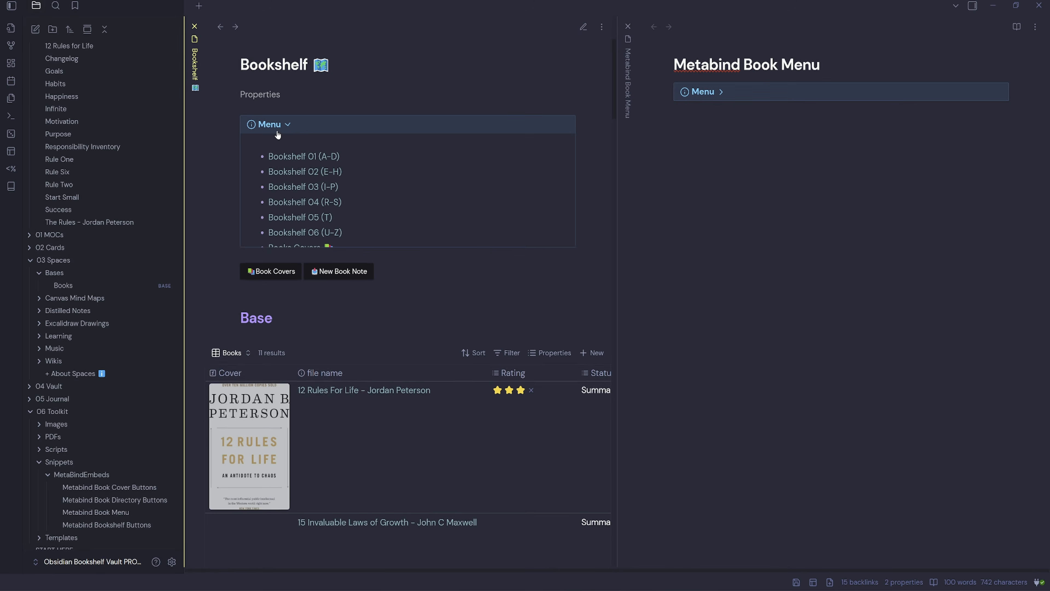
{"action": "left_click", "coordinate": [712, 94]}
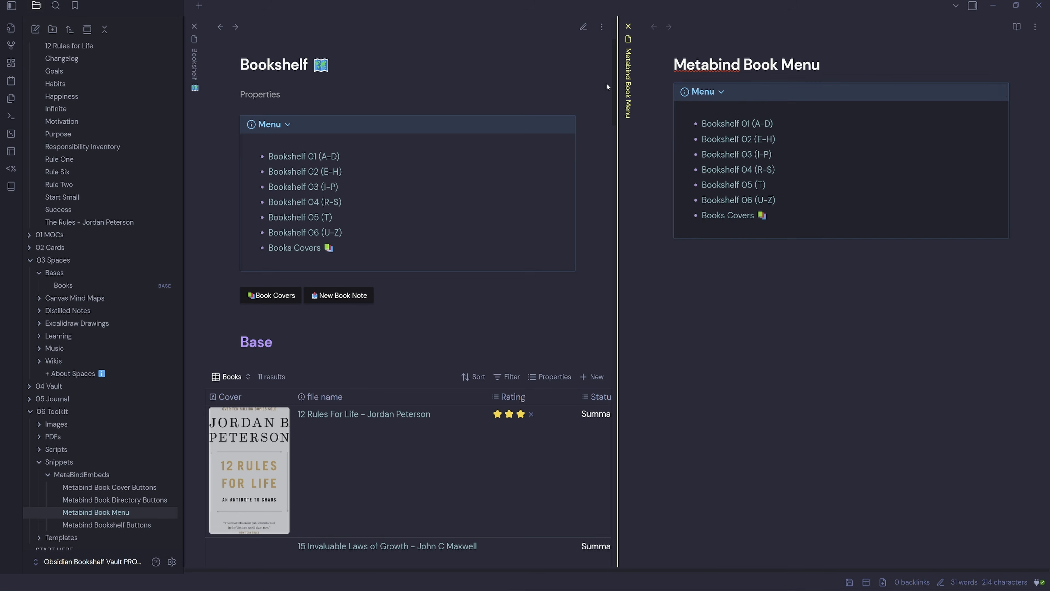
{"action": "key", "text": "ctrl+w"}
{"action": "left_click", "coordinate": [497, 132]}
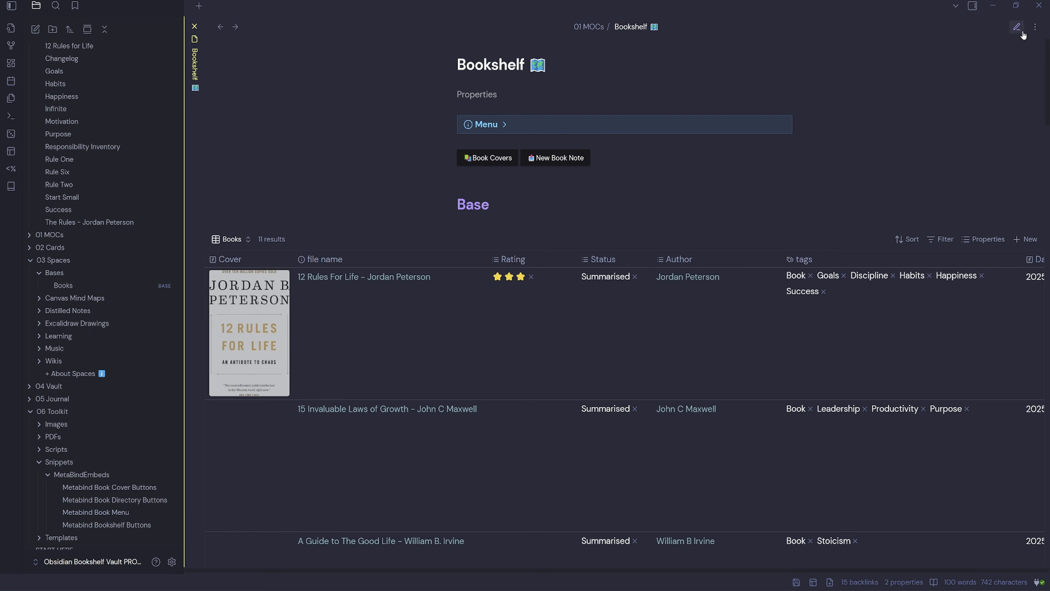
Examine the Bookshelf note's embed source, its rendered Menu callout and the covers in the Books table
{"action": "key", "text": "ctrl+e"}
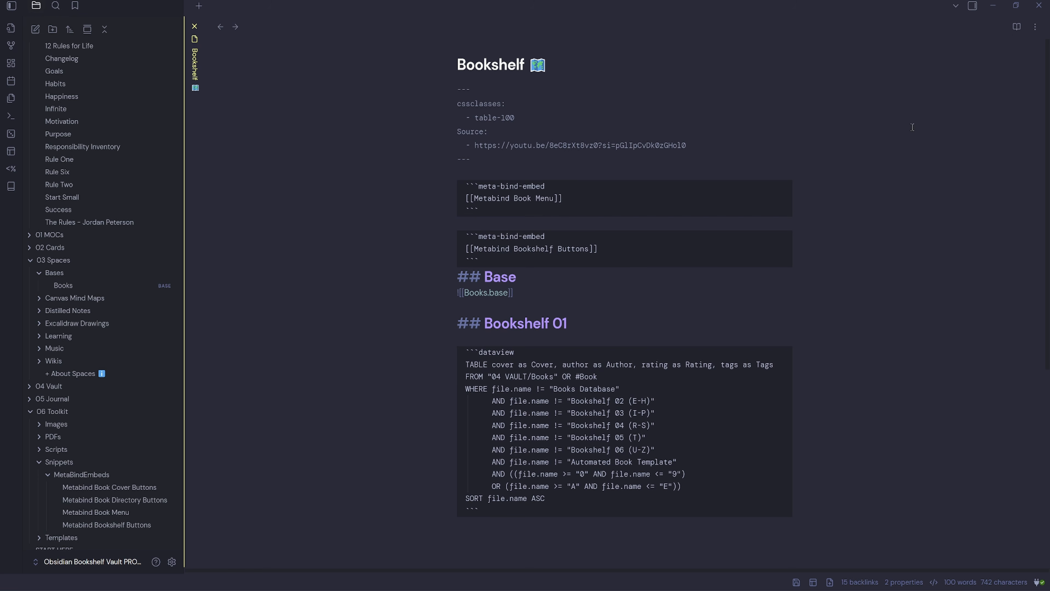
{"action": "left_click", "coordinate": [1017, 27]}
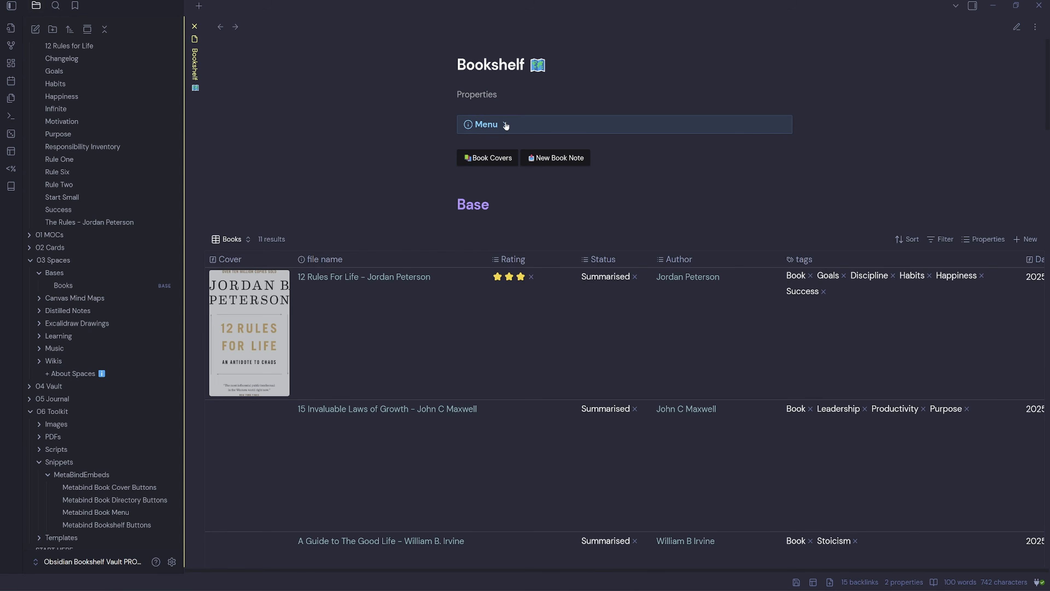
{"action": "left_click", "coordinate": [492, 130]}
{"action": "left_click", "coordinate": [493, 129]}
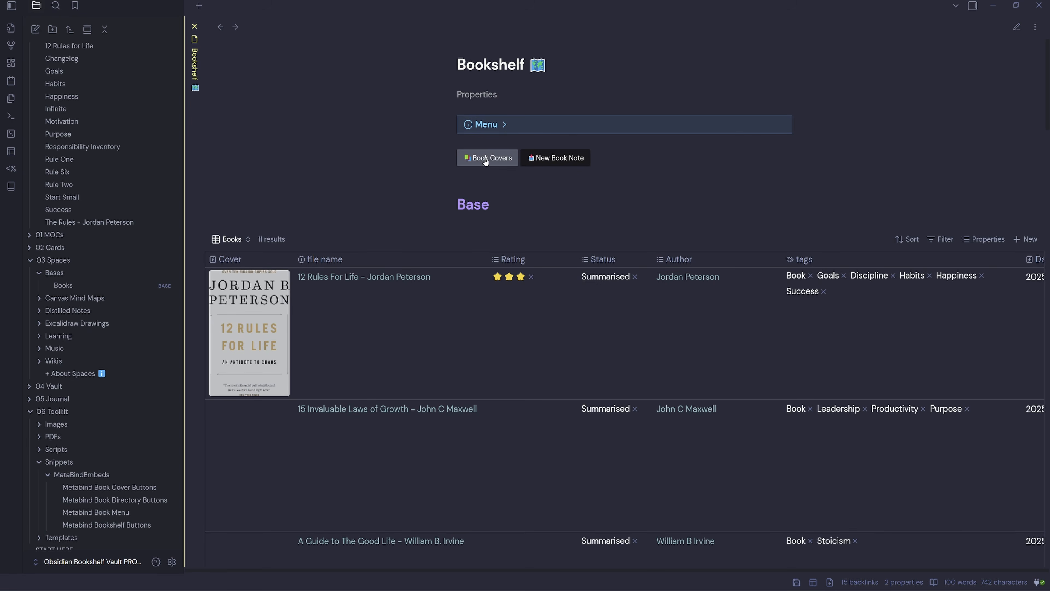
{"action": "scroll", "coordinate": [473, 248], "scroll_direction": "down", "scroll_amount": 4}
{"action": "scroll", "coordinate": [473, 258], "scroll_direction": "up", "scroll_amount": 4}
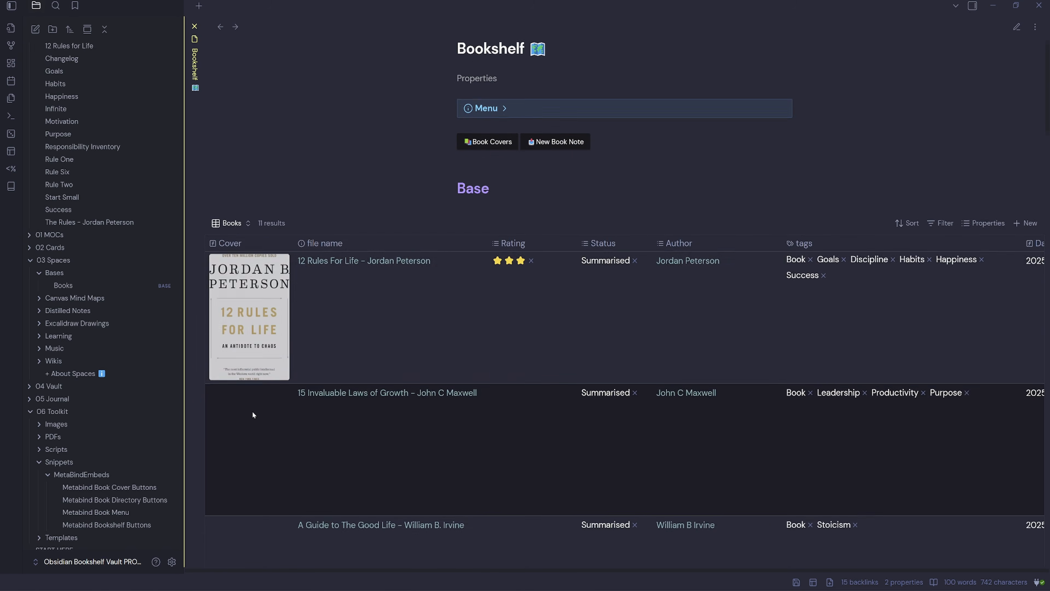
{"action": "scroll", "coordinate": [252, 405], "scroll_direction": "down", "scroll_amount": 3}
{"action": "scroll", "coordinate": [246, 506], "scroll_direction": "down", "scroll_amount": 3}
{"action": "scroll", "coordinate": [246, 453], "scroll_direction": "up", "scroll_amount": 5}
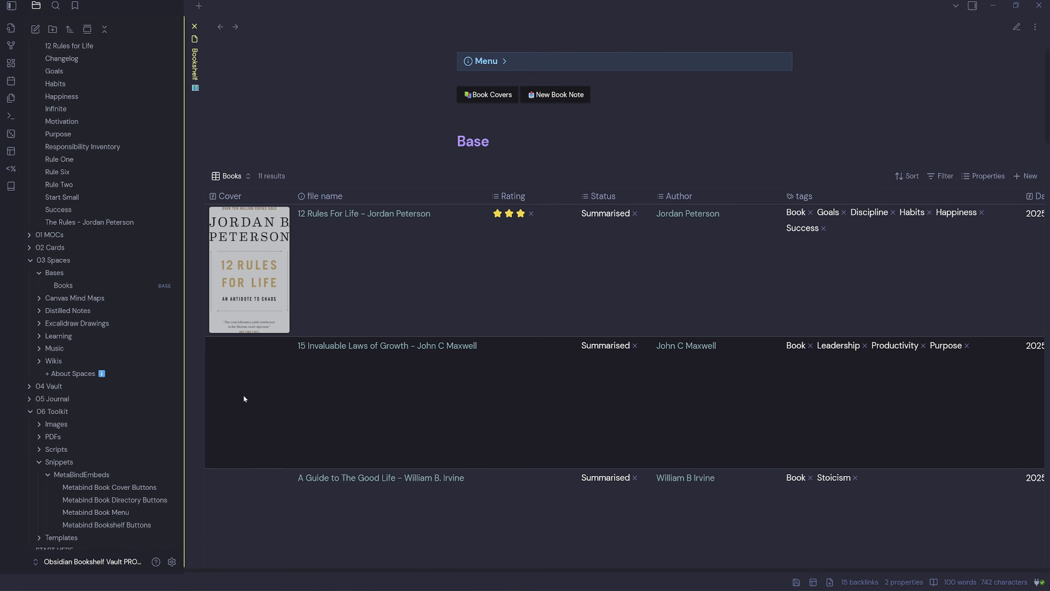
{"action": "scroll", "coordinate": [247, 368], "scroll_direction": "down", "scroll_amount": 2}
{"action": "scroll", "coordinate": [246, 479], "scroll_direction": "up", "scroll_amount": 3}
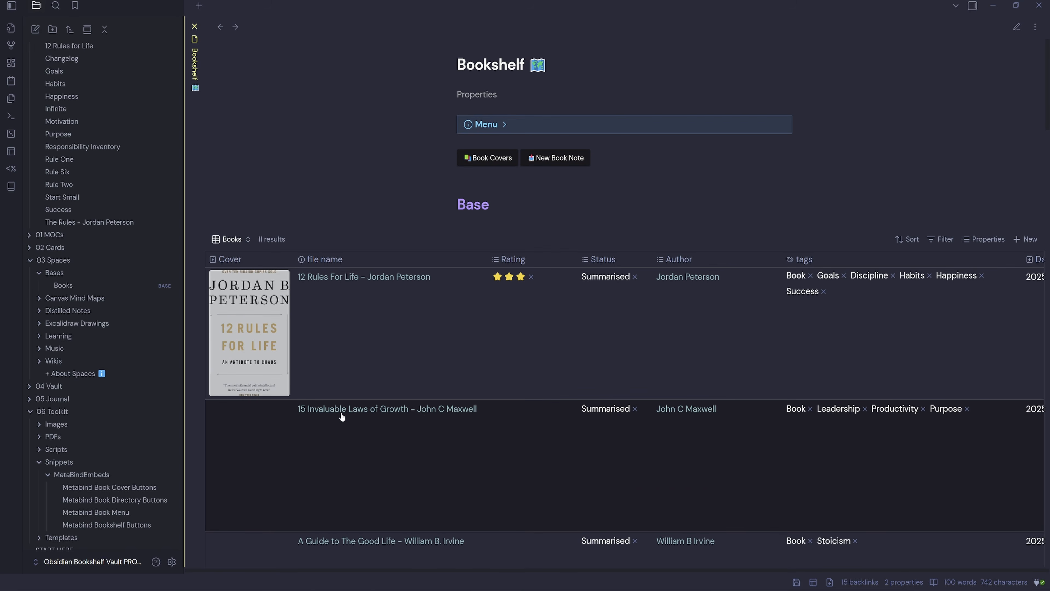
Open the 15 Invaluable Laws of Growth note in a split and duplicate its Cover property line as CoverBase
{"action": "left_click", "coordinate": [420, 409], "text": "ctrl+alt"}
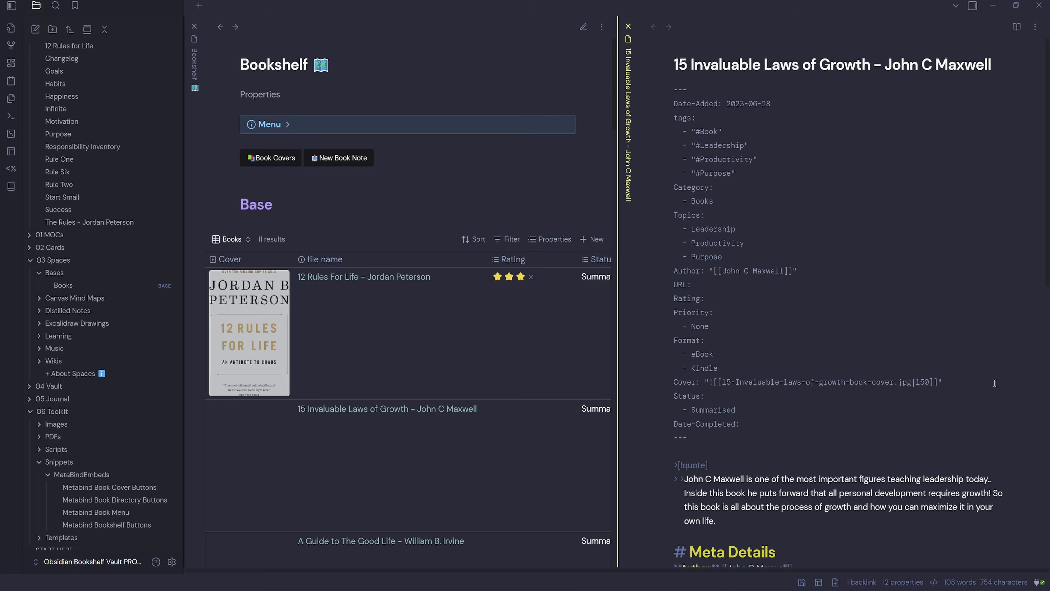
{"action": "left_click", "coordinate": [986, 387]}
{"action": "key", "text": "Return"}
{"action": "type", "text": "Cover: \"![[15-Invaluable-laws-of-growth-book-cover.jpg|150]]\""}
{"action": "type", "text": "Base"}
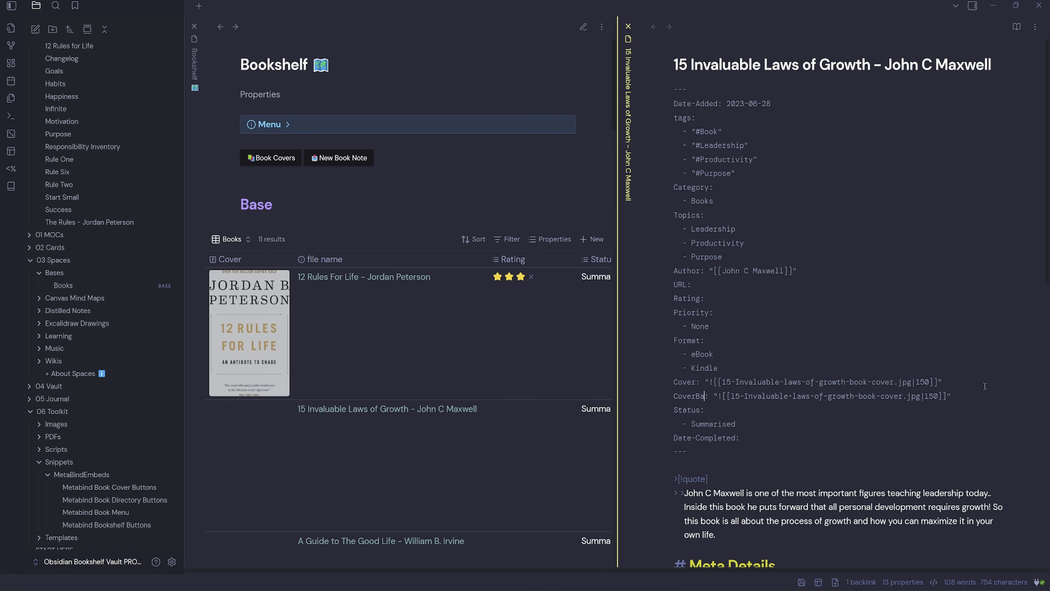
Strip the leading exclamation mark and the |150 size from CoverBase, leaving "[[15-Invaluable-laws-of-growth-book-cover.jpg]]"
{"action": "key", "text": "Right"}
{"action": "key", "text": "Right"}
{"action": "key", "text": "Right"}
{"action": "key", "text": "Right"}
{"action": "key", "text": "BackSpace"}
{"action": "left_click_drag", "start_coordinate": [943, 396], "coordinate": [927, 397]}
{"action": "key", "text": "BackSpace"}
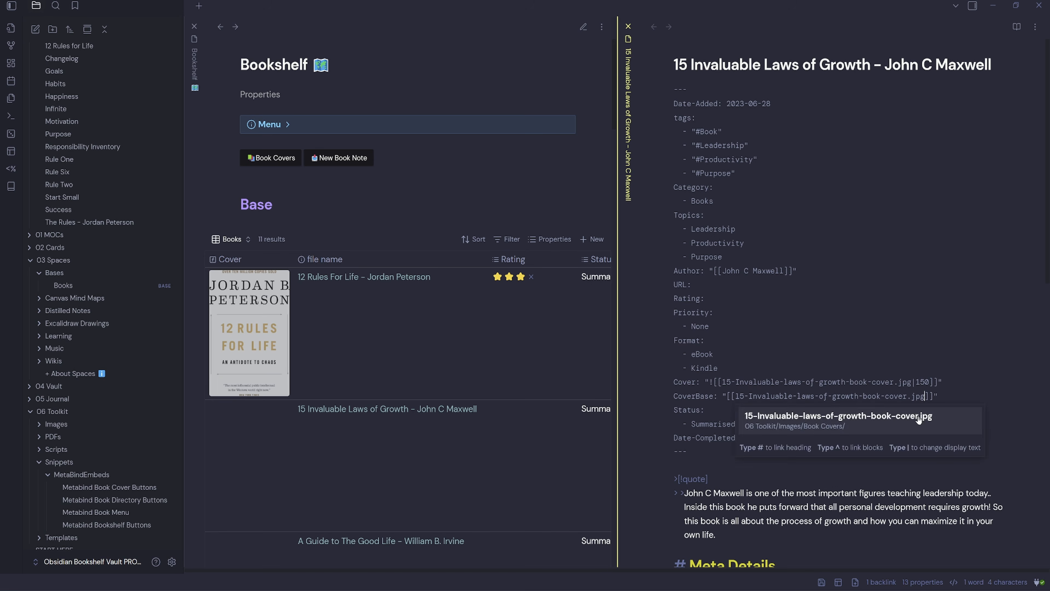
Close the 15 Invaluable Laws of Growth note, and add a CoverBase copy of the Cover property in A Guide to The Good Life
{"action": "key", "text": "Escape"}
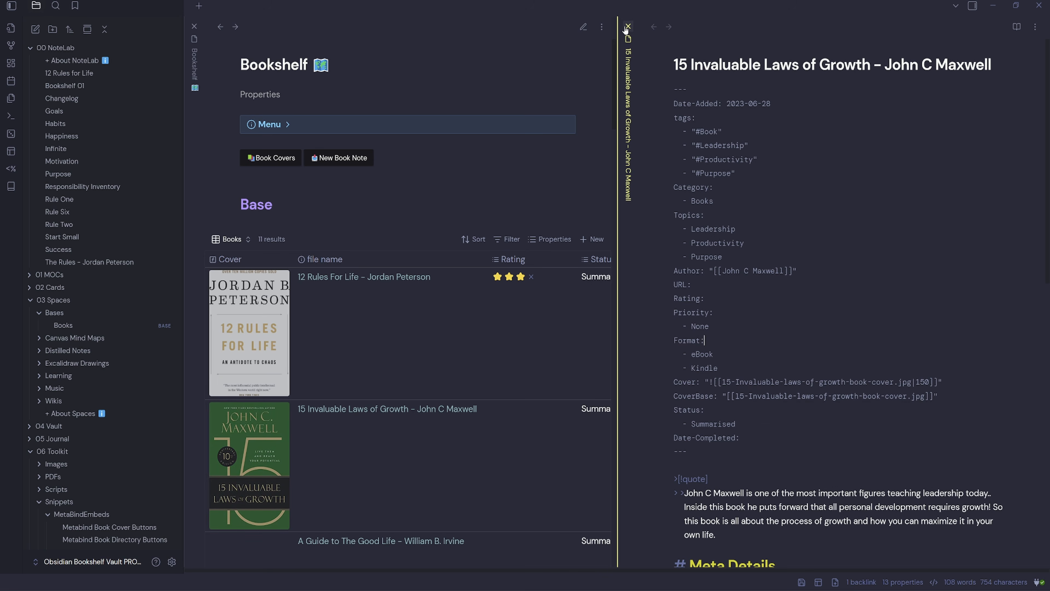
{"action": "left_click", "coordinate": [627, 27]}
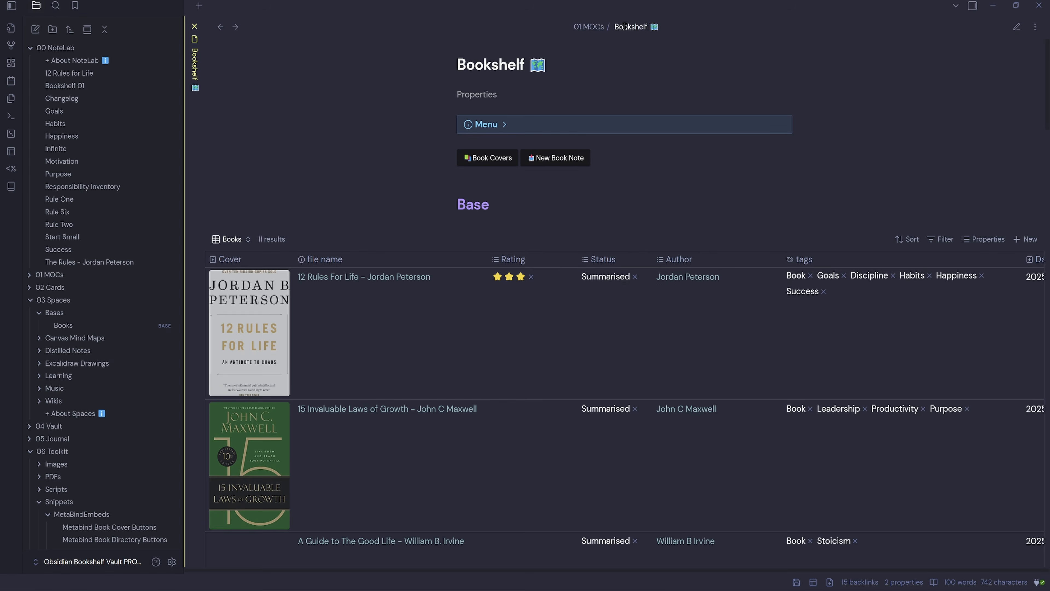
{"action": "left_click", "coordinate": [364, 542]}
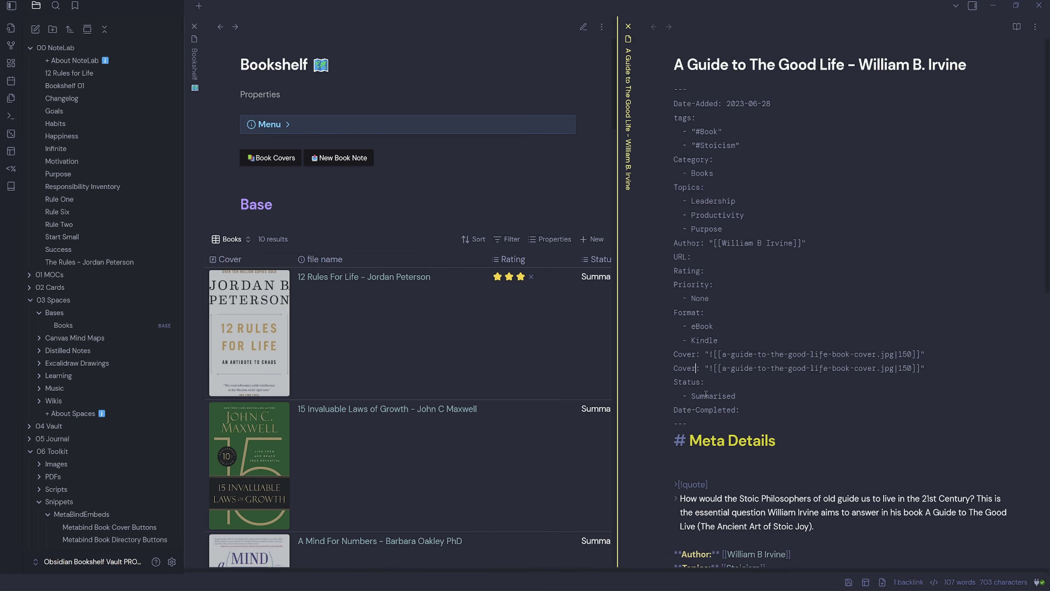
{"action": "type", "text": "Base: \"![[a-guide-to-the-good-life-book-cover.jpg|150"}
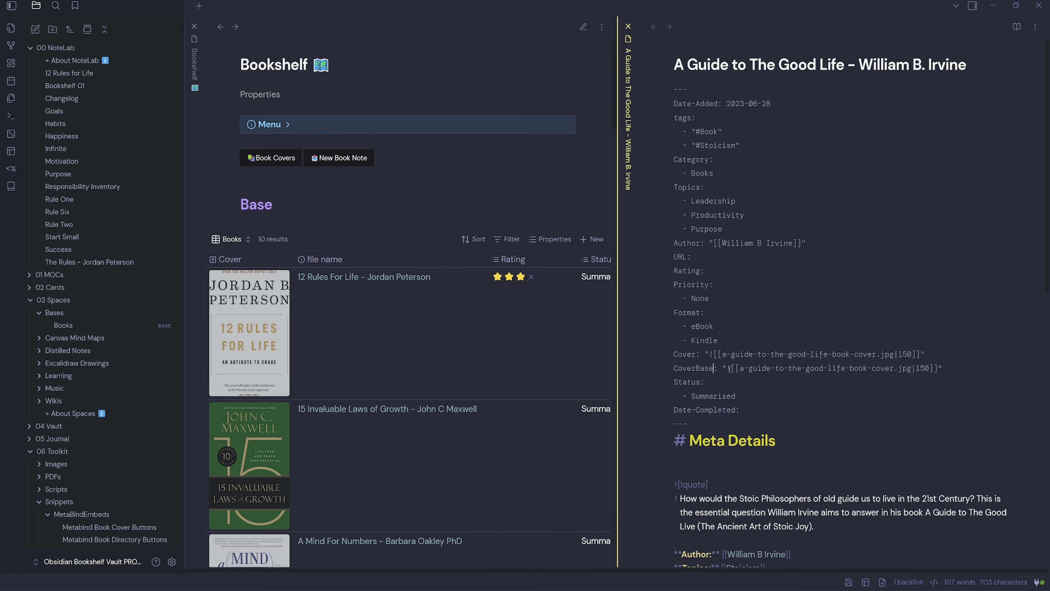
Strip the leading exclamation mark and the |150 size from CoverBase, leaving "[[a-guide-to-the-good-life-book-cover.jpg]]"
{"action": "left_click_drag", "start_coordinate": [732, 368], "coordinate": [727, 368]}
{"action": "key", "text": "BackSpace"}
{"action": "left_click_drag", "start_coordinate": [925, 368], "coordinate": [907, 368]}
{"action": "key", "text": "BackSpace"}
Check the covers throughout the Books table, and close the A Guide to The Good Life note
{"action": "scroll", "coordinate": [440, 418], "scroll_direction": "down", "scroll_amount": 1}
{"action": "scroll", "coordinate": [442, 418], "scroll_direction": "down", "scroll_amount": 3}
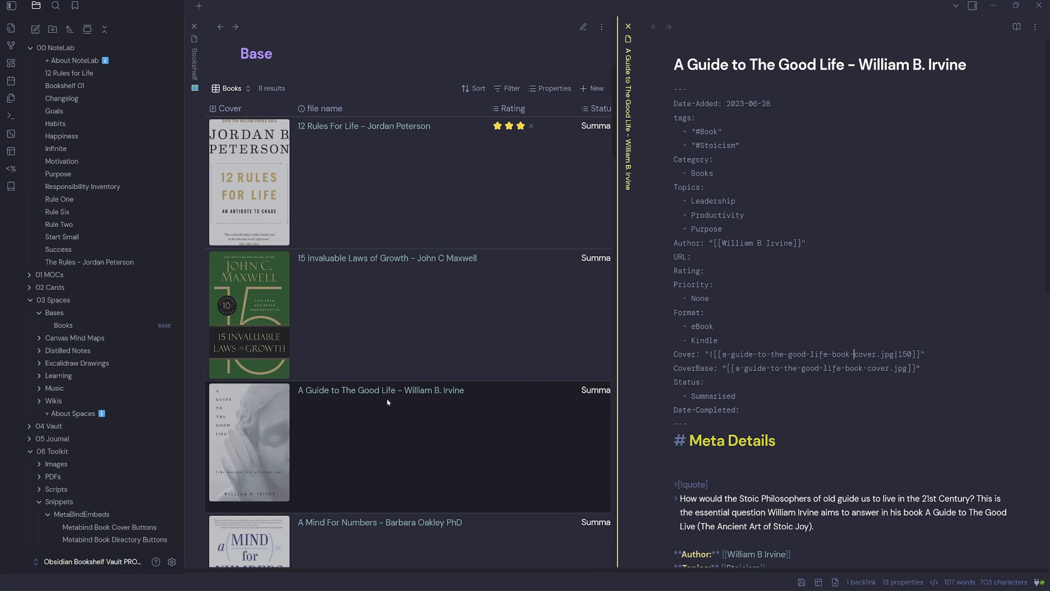
{"action": "scroll", "coordinate": [386, 398], "scroll_direction": "down", "scroll_amount": 10}
{"action": "scroll", "coordinate": [361, 319], "scroll_direction": "down", "scroll_amount": 9}
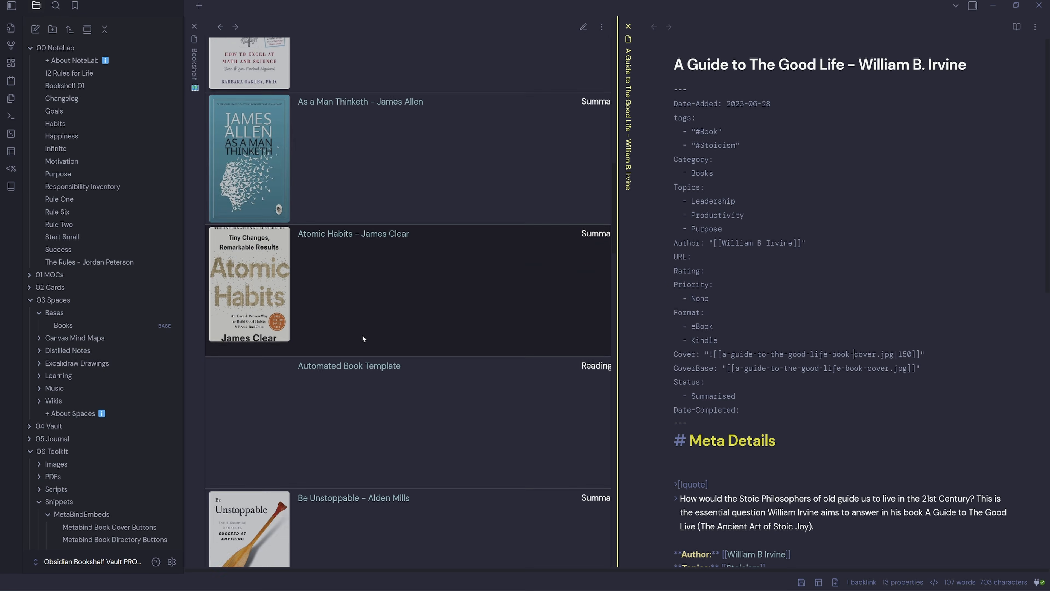
{"action": "scroll", "coordinate": [385, 361], "scroll_direction": "up", "scroll_amount": 5}
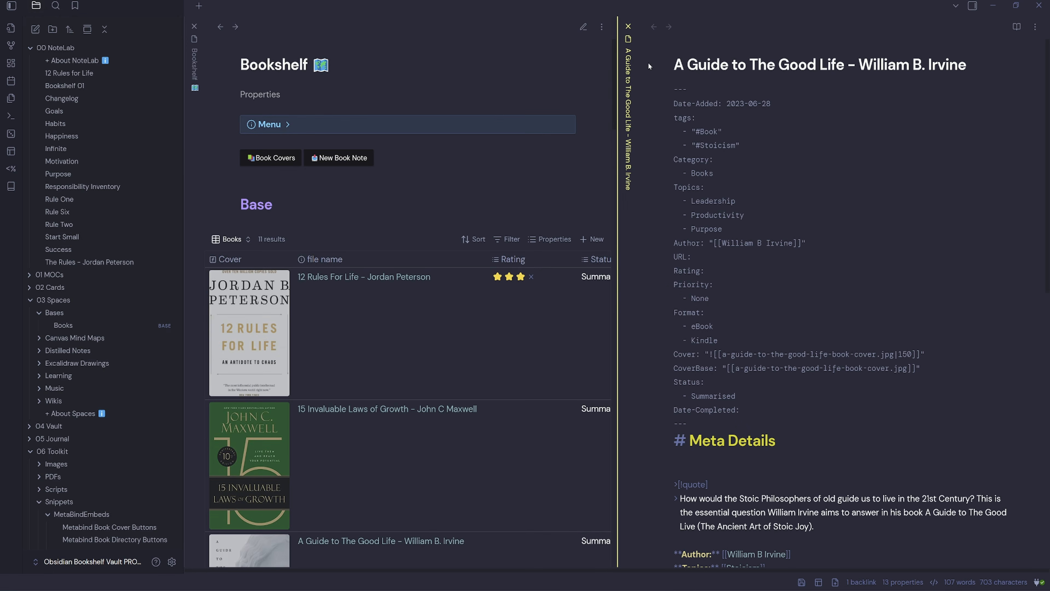
{"action": "left_click", "coordinate": [628, 26]}
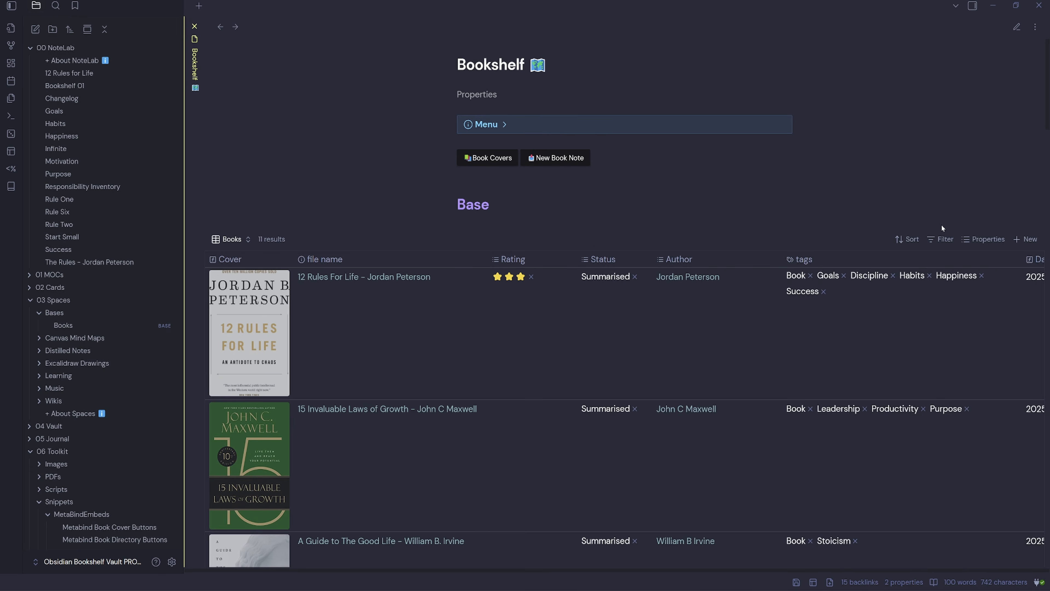
Add an all-views filter to the Books base requiring that file name is not Automated Book Template, and check the filtered rows
{"action": "left_click", "coordinate": [941, 239]}
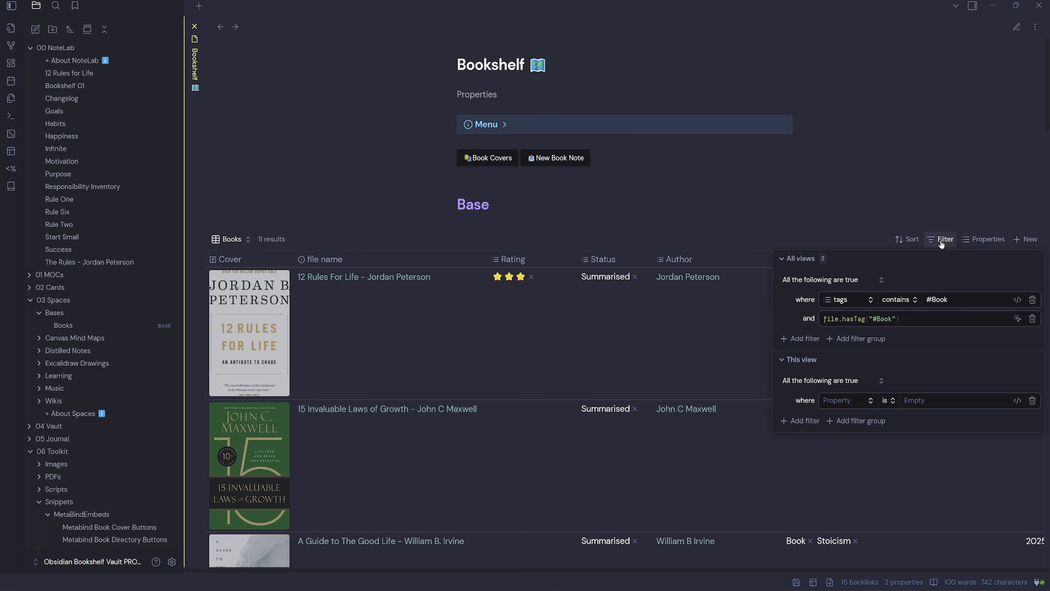
{"action": "left_click", "coordinate": [800, 339]}
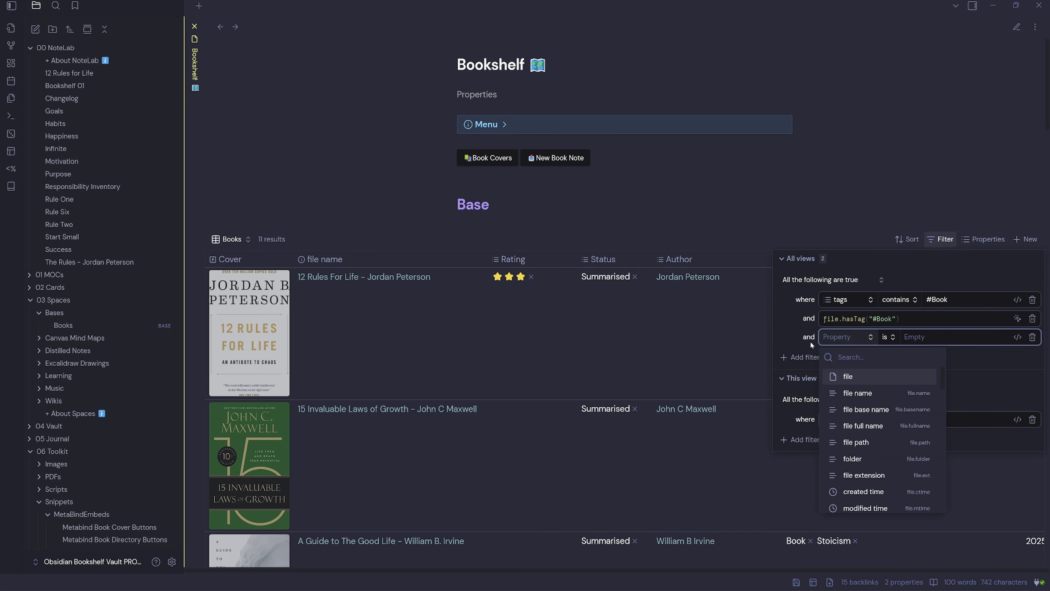
{"action": "left_click", "coordinate": [867, 393]}
{"action": "left_click", "coordinate": [906, 393]}
{"action": "left_click", "coordinate": [968, 335]}
{"action": "type", "text": "Auto"}
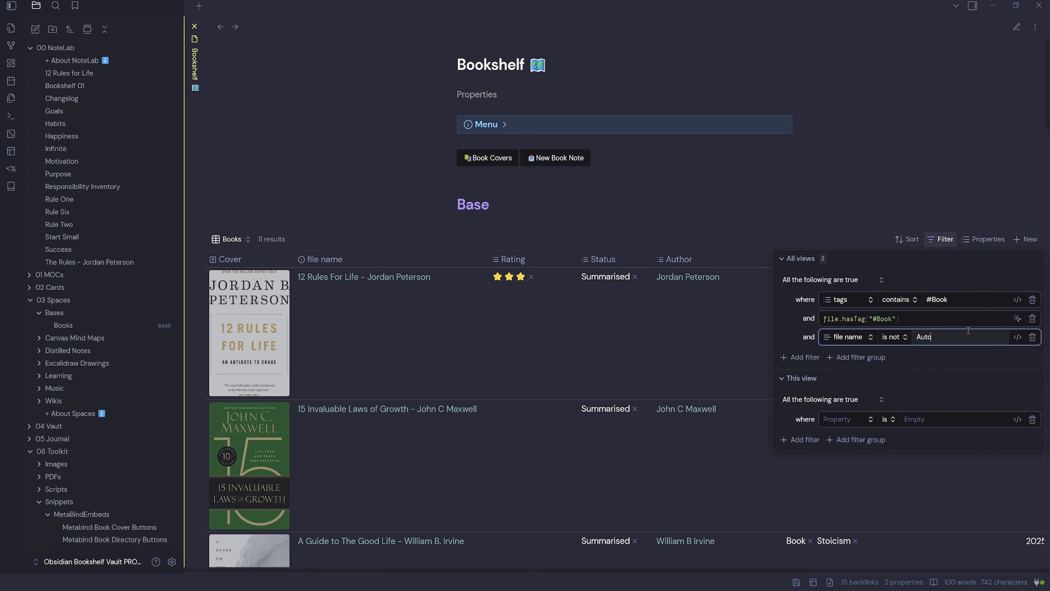
{"action": "type", "text": "mated Book Template"}
{"action": "scroll", "coordinate": [446, 336], "scroll_direction": "down", "scroll_amount": 7}
{"action": "scroll", "coordinate": [446, 337], "scroll_direction": "down", "scroll_amount": 8}
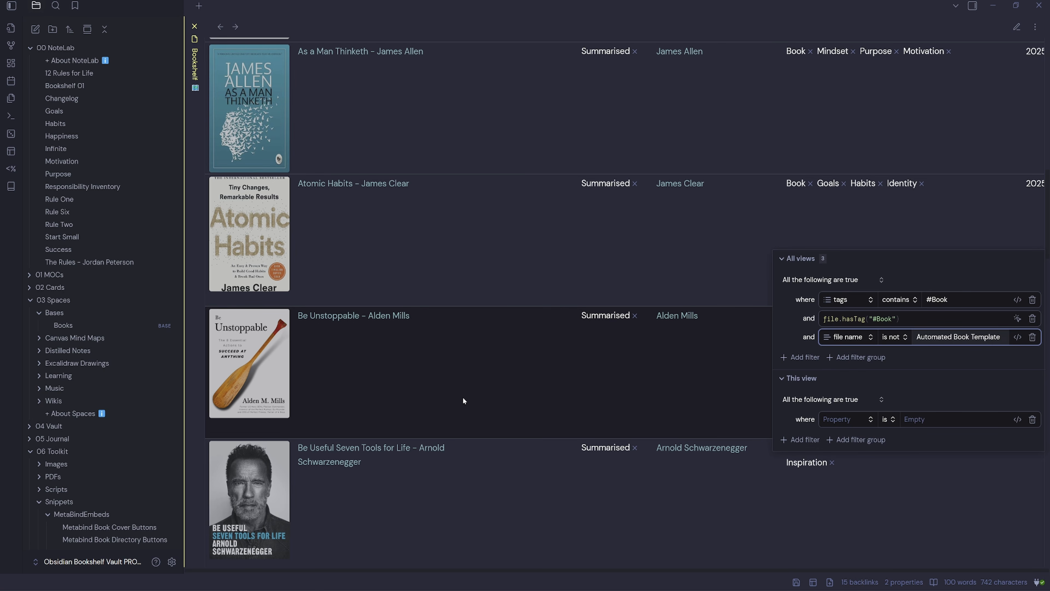
{"action": "left_click", "coordinate": [973, 366]}
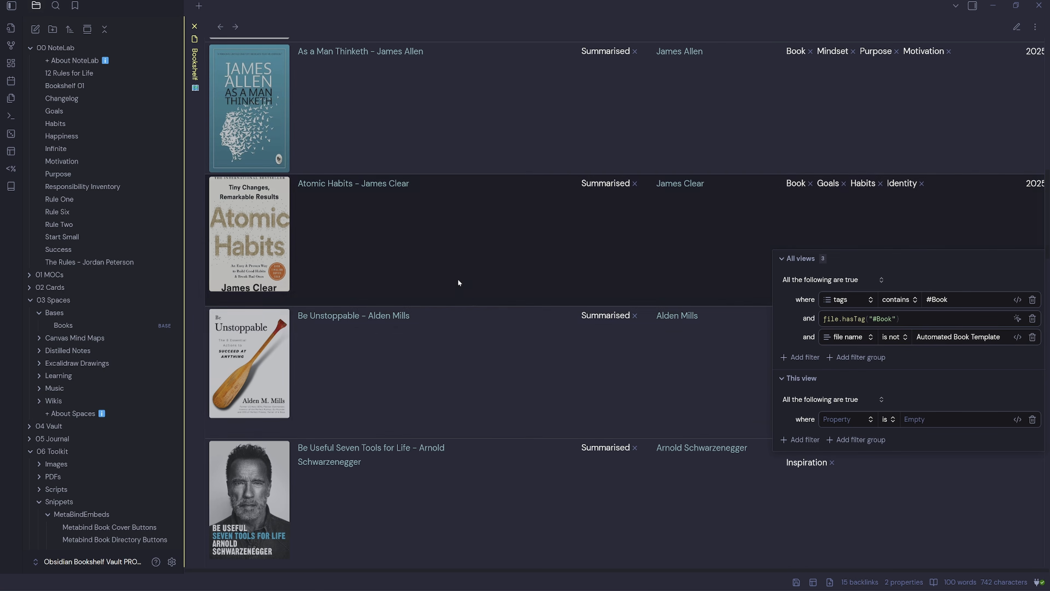
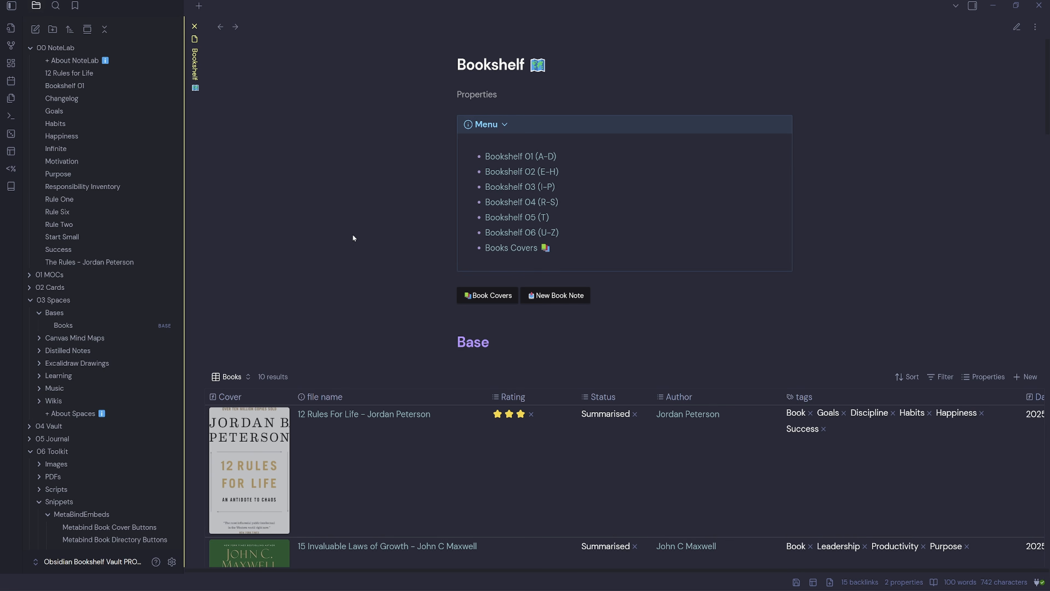
Collapse the file sidebar, and duplicate the Books view under the name Bookshelf 01 (A-D)
{"action": "left_click", "coordinate": [12, 5]}
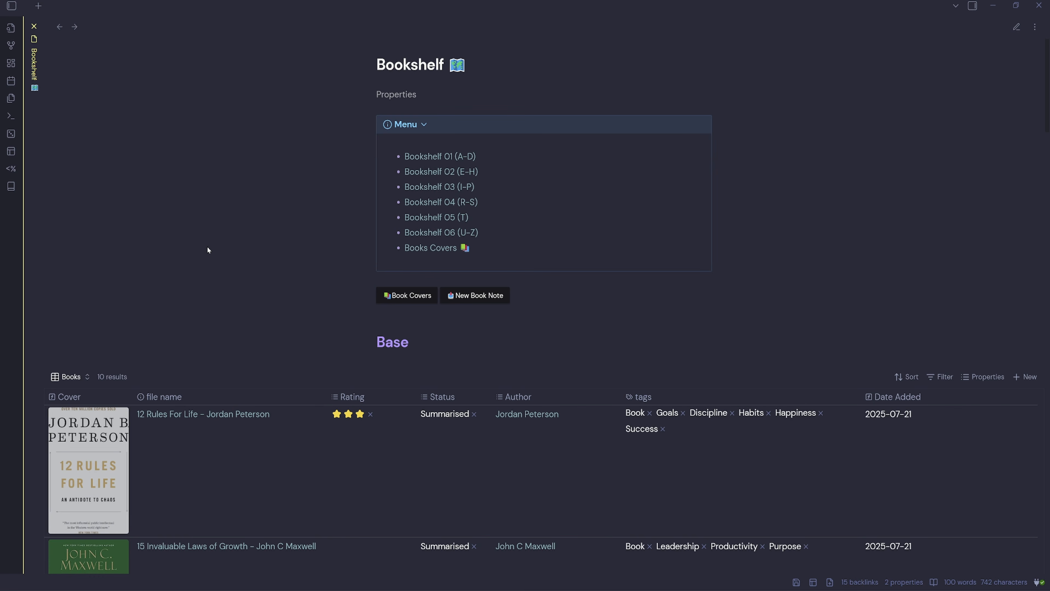
{"action": "scroll", "coordinate": [196, 257], "scroll_direction": "down", "scroll_amount": 5}
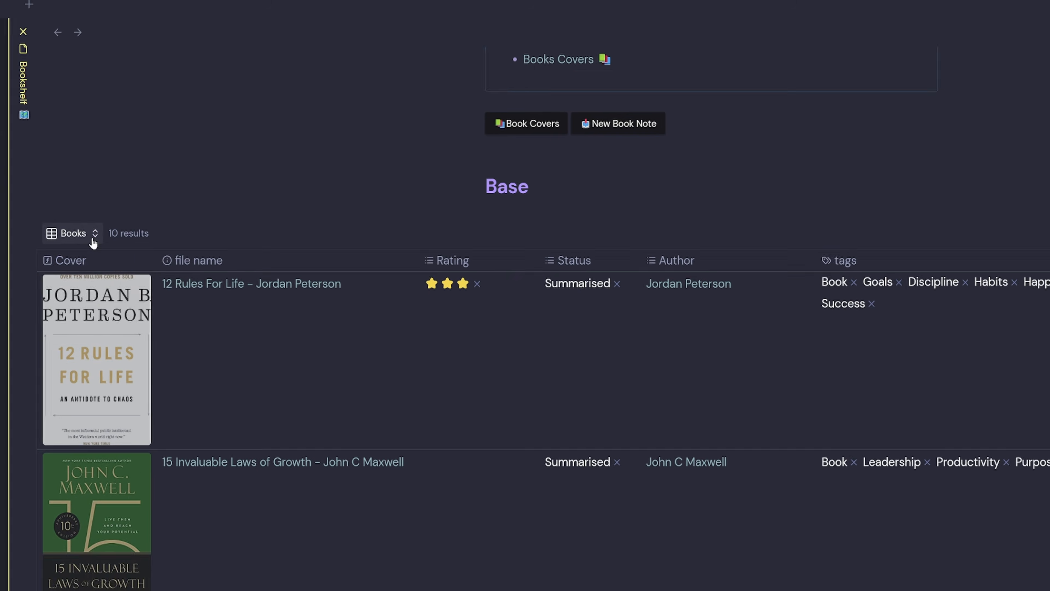
{"action": "left_click", "coordinate": [86, 173]}
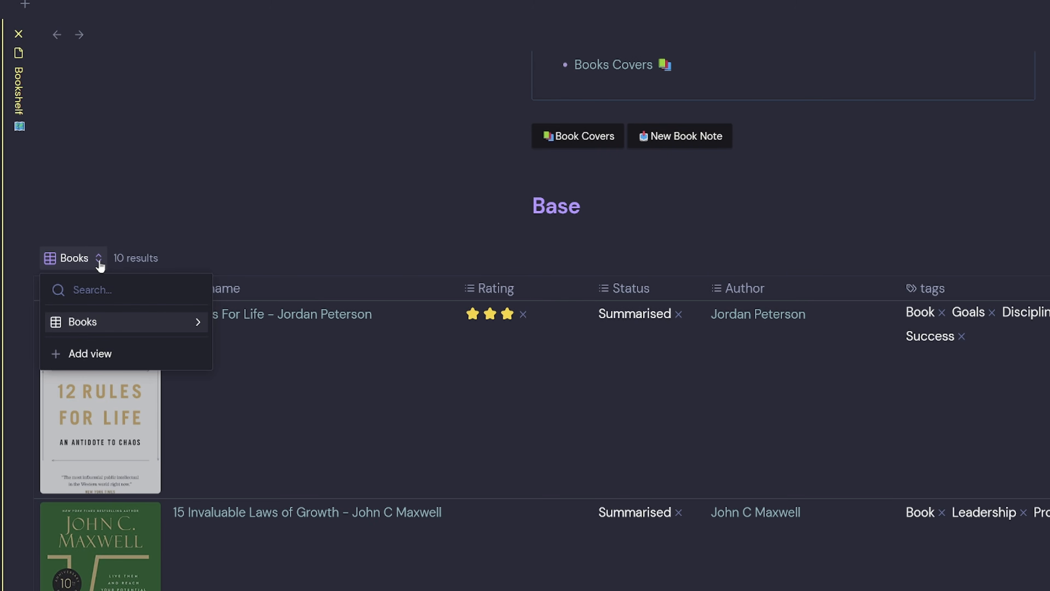
{"action": "left_click", "coordinate": [195, 322]}
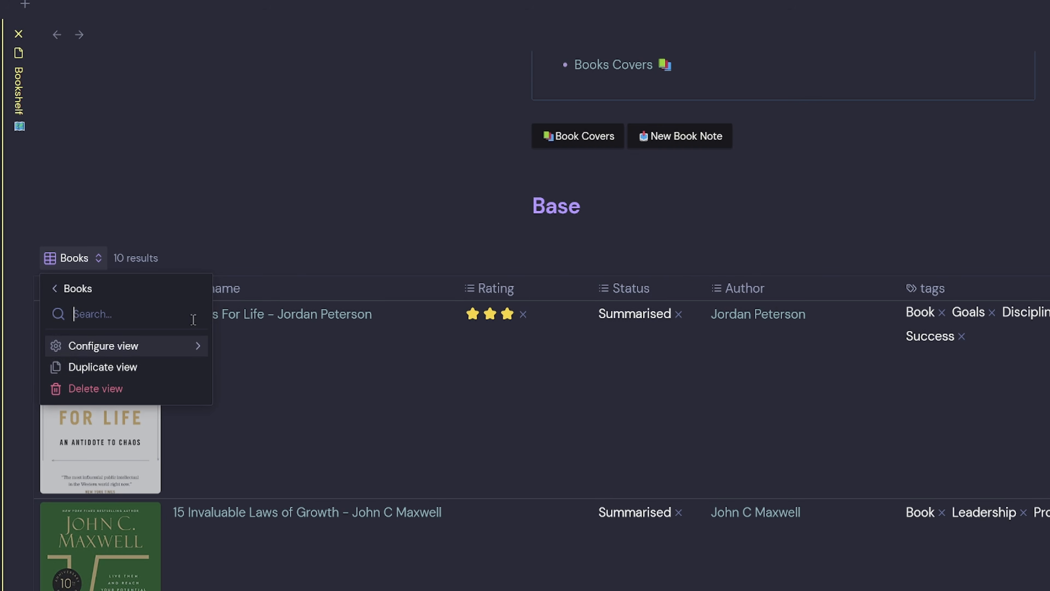
{"action": "left_click", "coordinate": [148, 366]}
{"action": "type", "text": "Bookshel"}
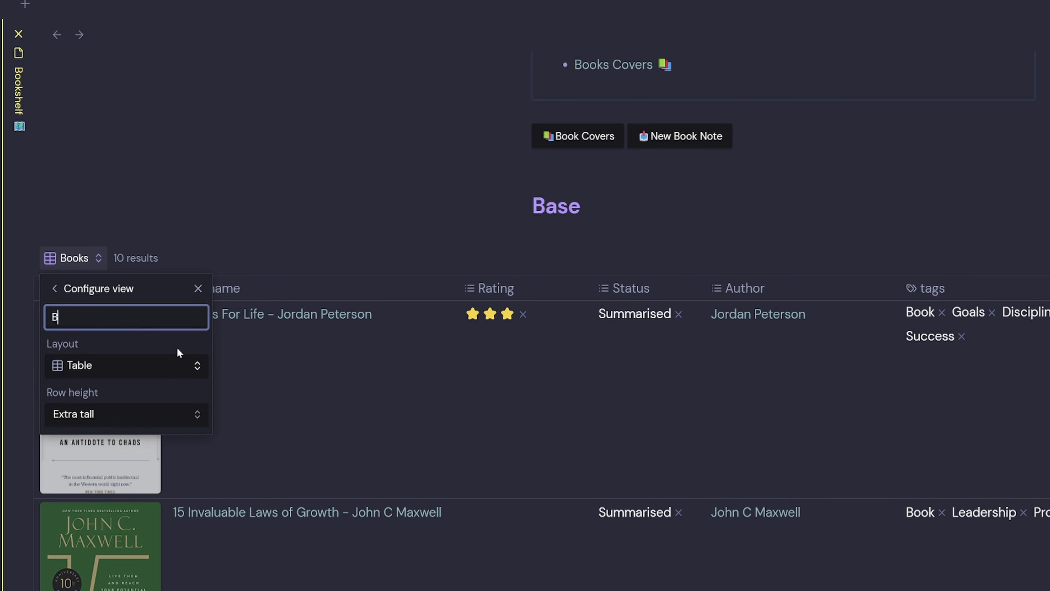
{"action": "type", "text": "f 01 (A-D)"}
{"action": "key", "text": "Return"}
{"action": "left_click", "coordinate": [269, 189]}
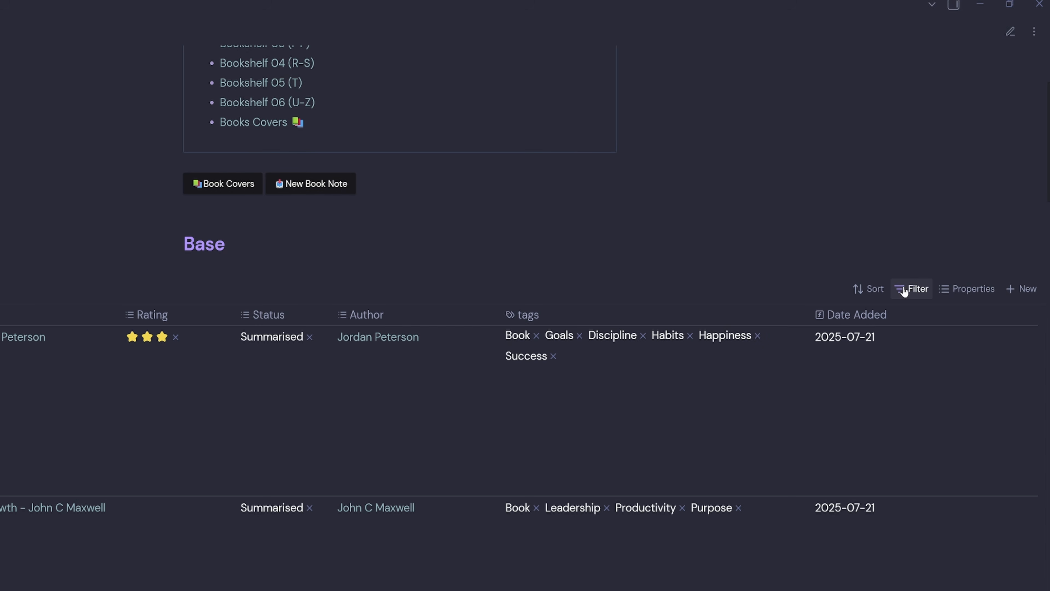
Set this view's filter to match any condition, with the advanced filter file.name.startsWith("A") as its first condition
{"action": "left_click", "coordinate": [906, 288]}
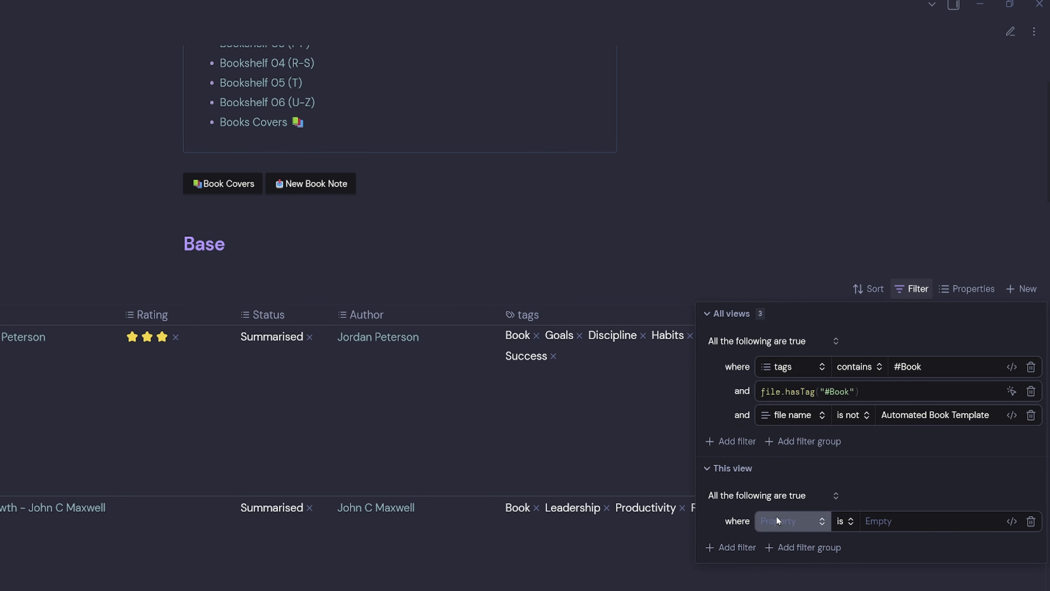
{"action": "left_click", "coordinate": [770, 498]}
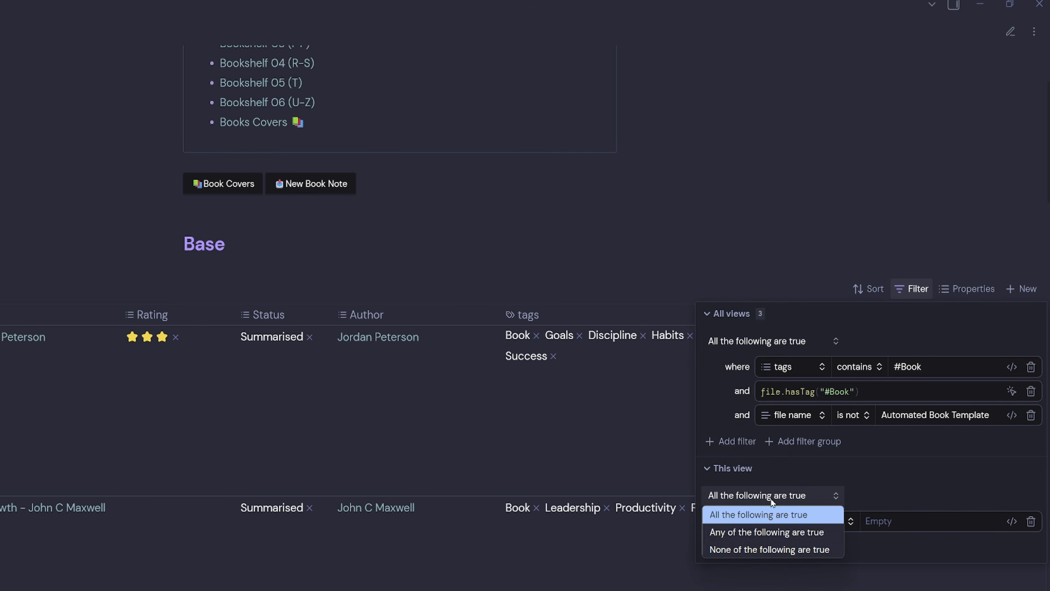
{"action": "left_click", "coordinate": [769, 531]}
{"action": "left_click", "coordinate": [1012, 521]}
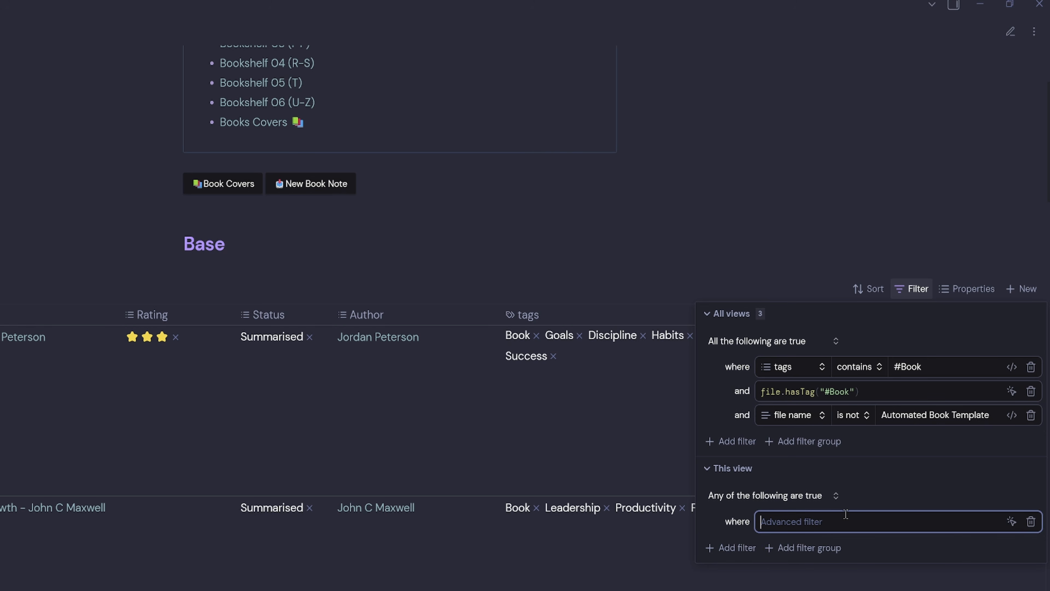
{"action": "type", "text": "file.name.start"}
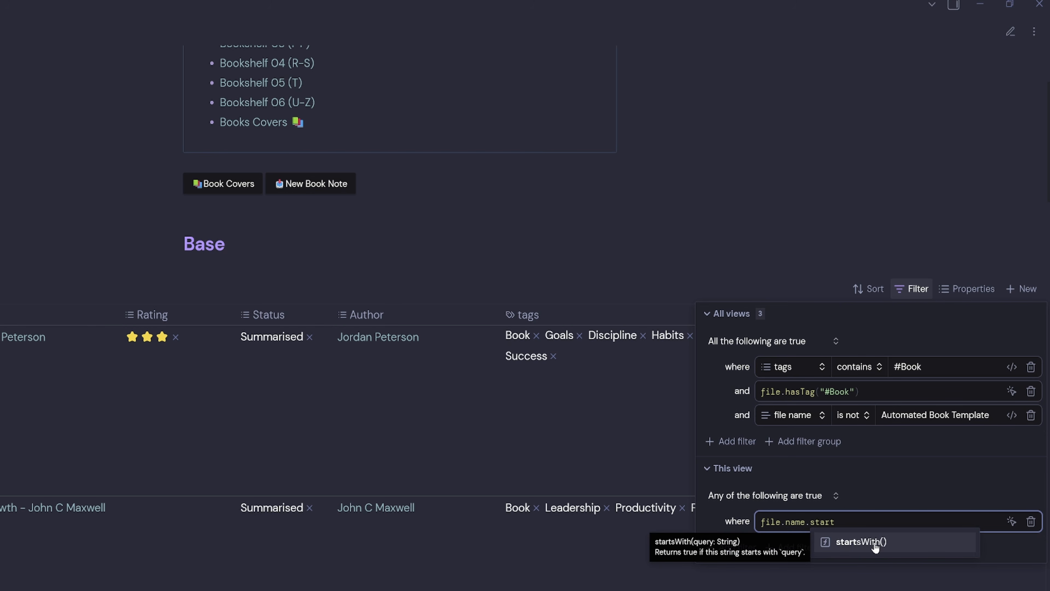
{"action": "left_click", "coordinate": [890, 545]}
{"action": "type", "text": "\"A"}
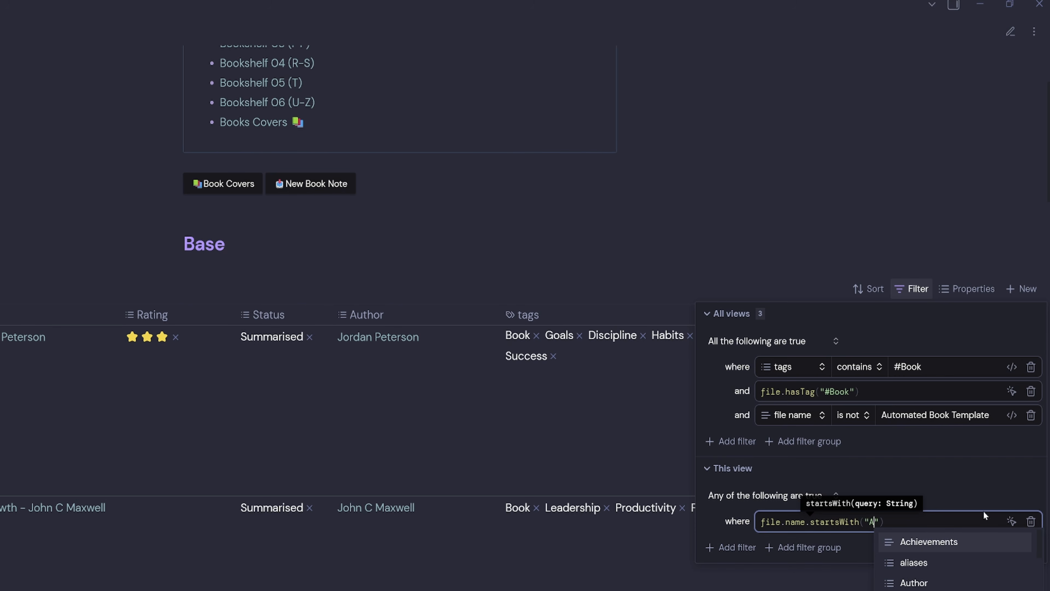
{"action": "left_click", "coordinate": [981, 492]}
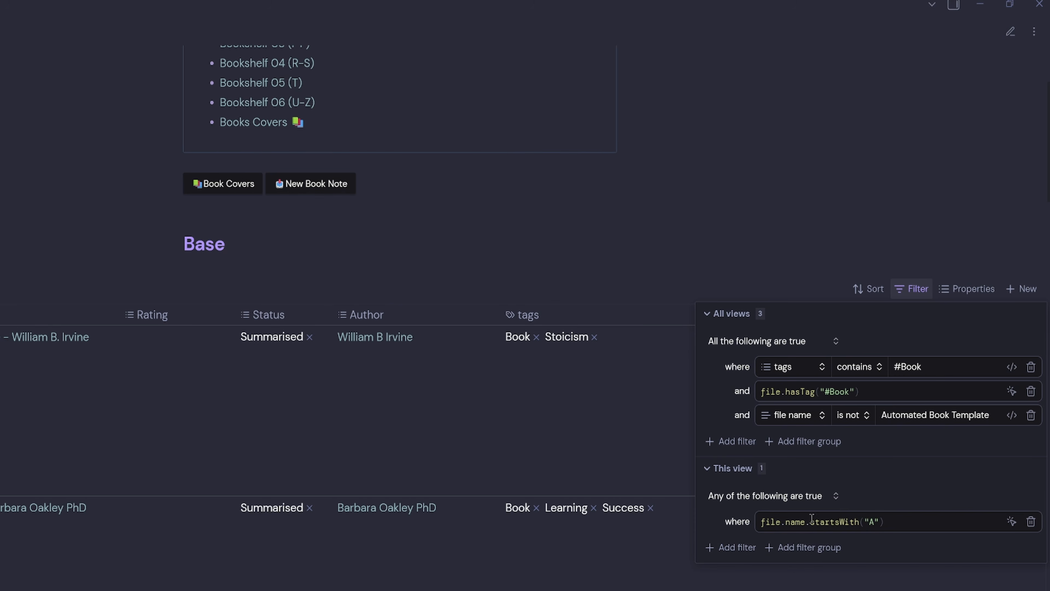
Copy the startsWith condition into further advanced filters of this view, for file names starting with "B", "C" and "D"
{"action": "left_click", "coordinate": [895, 523]}
{"action": "key", "text": "ctrl+c"}
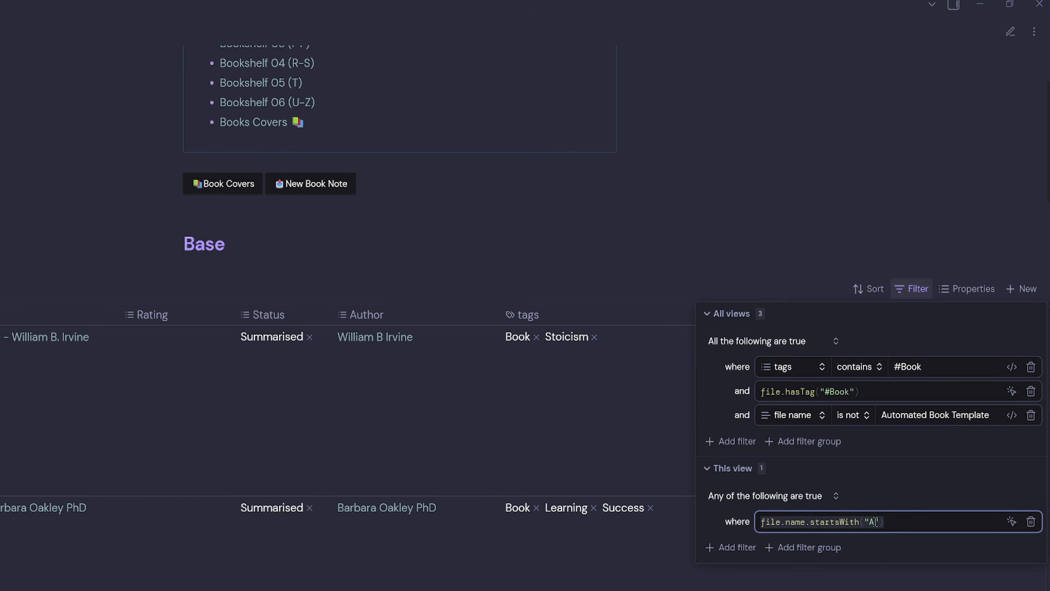
{"action": "left_click", "coordinate": [732, 547]}
{"action": "left_click", "coordinate": [1012, 546]}
{"action": "key", "text": "ctrl+v"}
{"action": "left_click_drag", "start_coordinate": [874, 547], "coordinate": [870, 548]}
{"action": "type", "text": "B"}
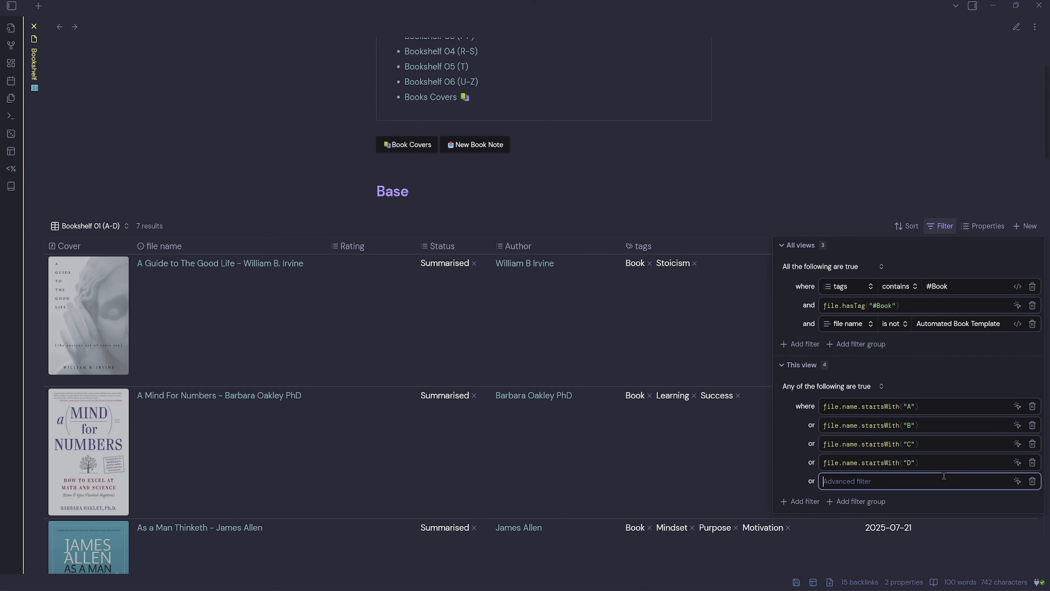
Try a fifth startsWith condition with the books emoji in front of the letter A, and delete that condition
{"action": "key", "text": "ctrl+v"}
{"action": "left_click", "coordinate": [911, 484]}
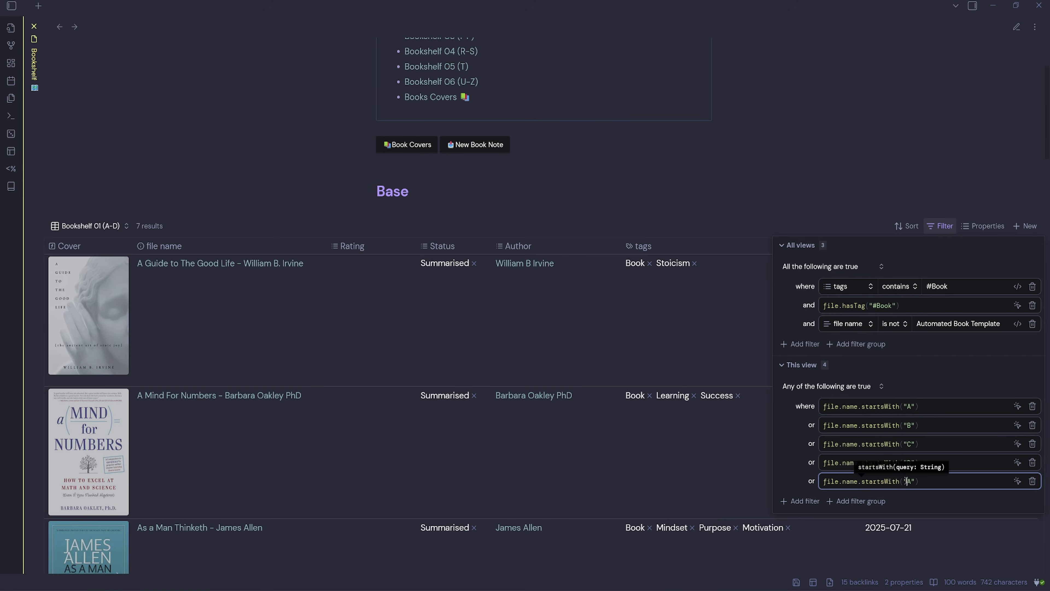
{"action": "key", "text": "super+period"}
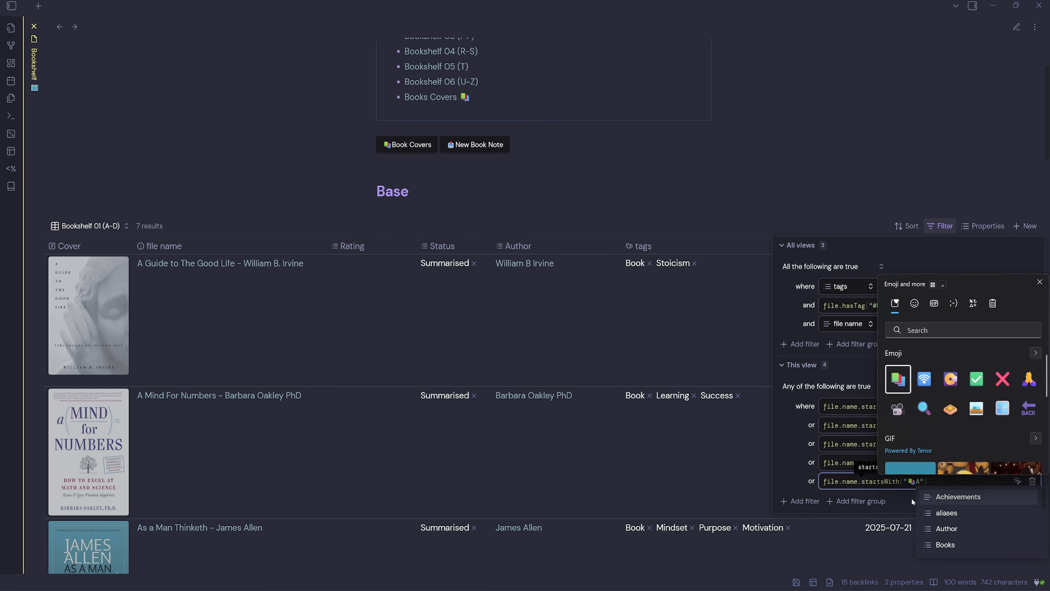
{"action": "left_click", "coordinate": [898, 379]}
{"action": "left_click", "coordinate": [1033, 480]}
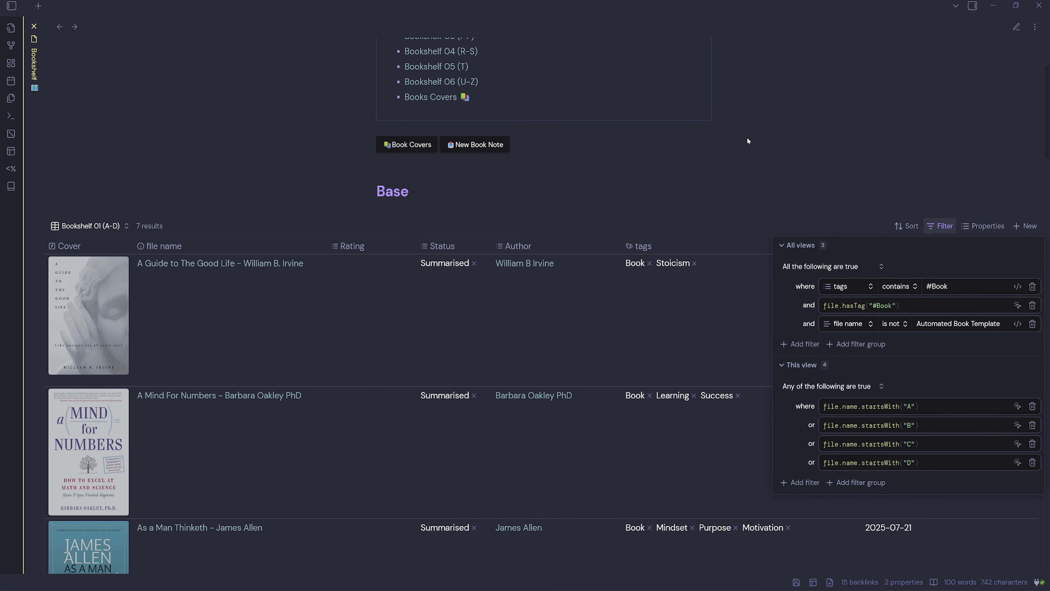
Look over the properties available in the Bookshelf 01 (A-D) view, and open the base's list of views
{"action": "left_click", "coordinate": [987, 226]}
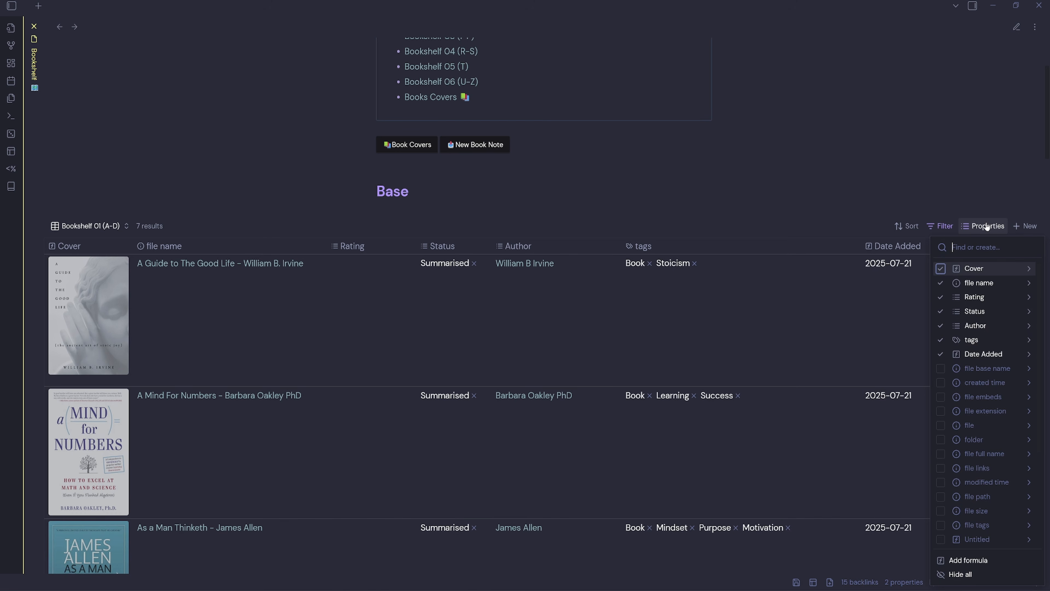
{"action": "left_click", "coordinate": [828, 199]}
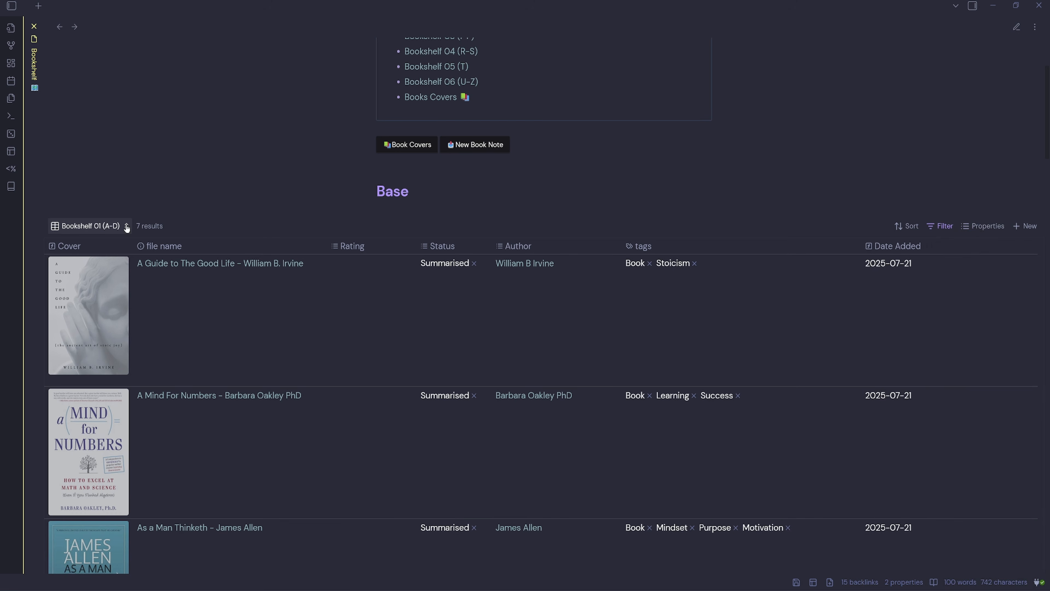
{"action": "scroll", "coordinate": [319, 149], "scroll_direction": "up", "scroll_amount": 2}
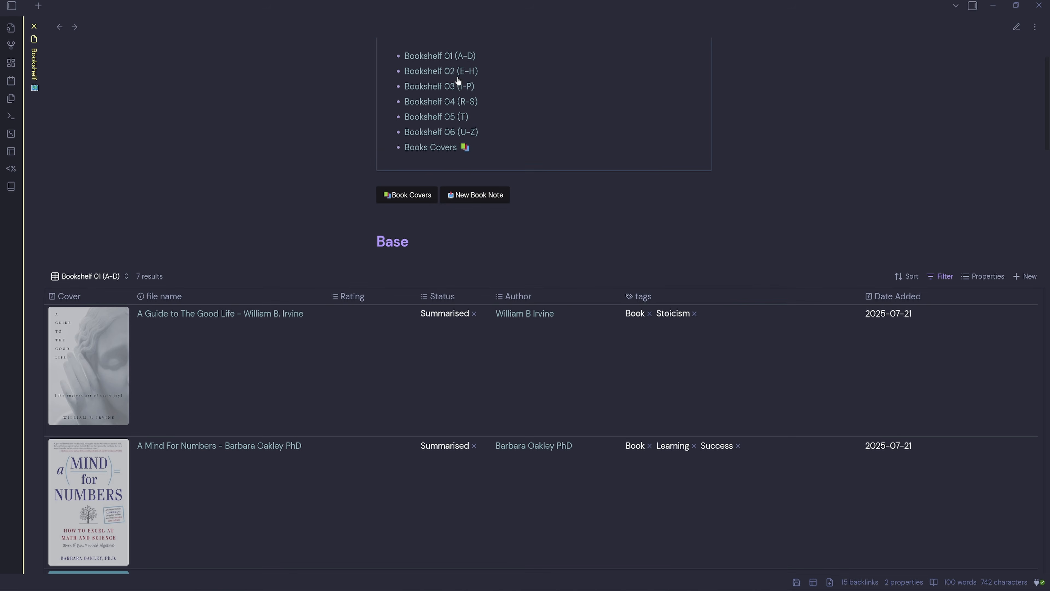
{"action": "left_click", "coordinate": [124, 280]}
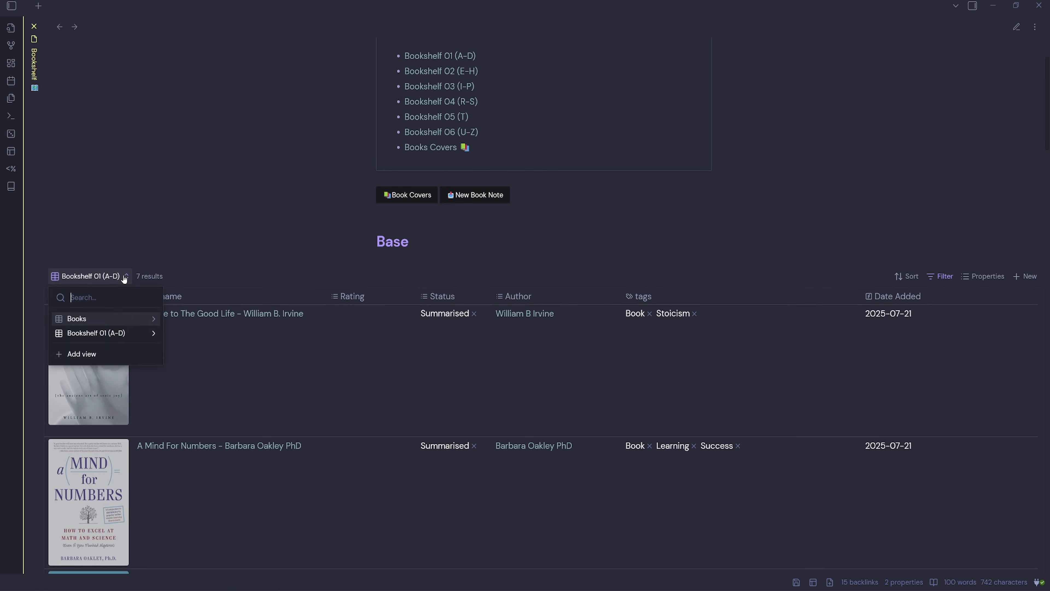
Duplicate the Bookshelf 01 (A-D) view and name the copy Bookshelf 02 (E-H)
{"action": "left_click", "coordinate": [153, 336]}
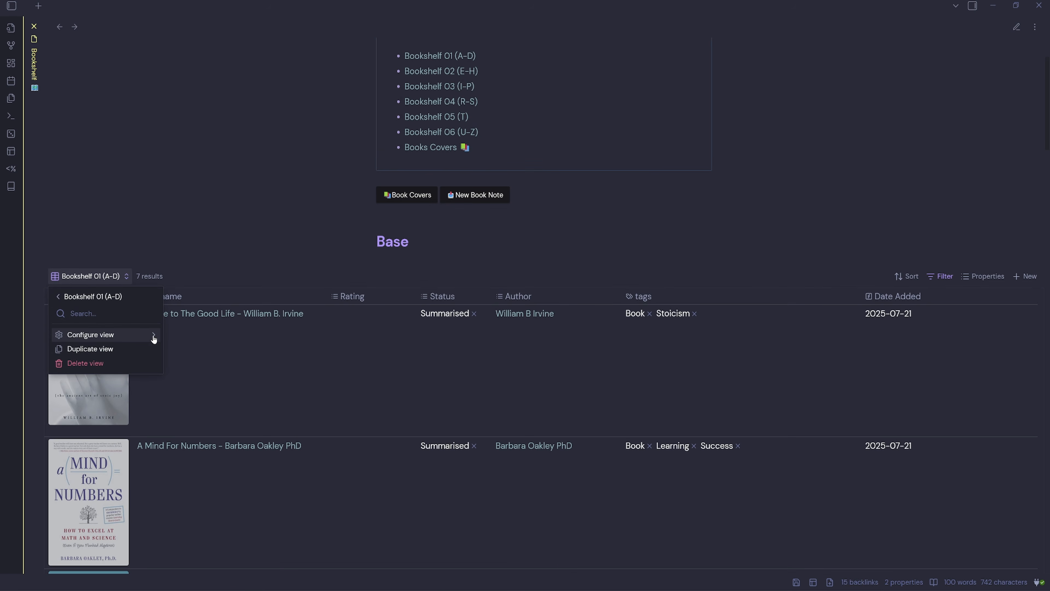
{"action": "left_click", "coordinate": [145, 336]}
{"action": "left_click", "coordinate": [146, 315]}
{"action": "key", "text": "BackSpace"}
{"action": "key", "text": "BackSpace"}
{"action": "key", "text": "BackSpace"}
{"action": "key", "text": "BackSpace"}
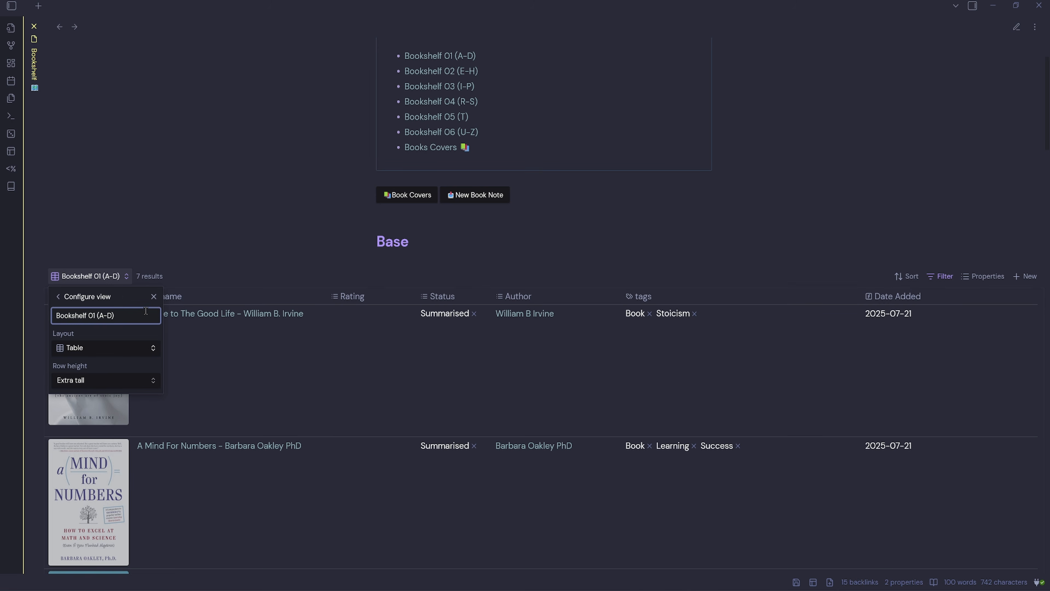
{"action": "key", "text": "BackSpace"}
{"action": "key", "text": "BackSpace"}
{"action": "key", "text": "BackSpace"}
{"action": "type", "text": "2 (E-H)"}
{"action": "left_click", "coordinate": [229, 315]}
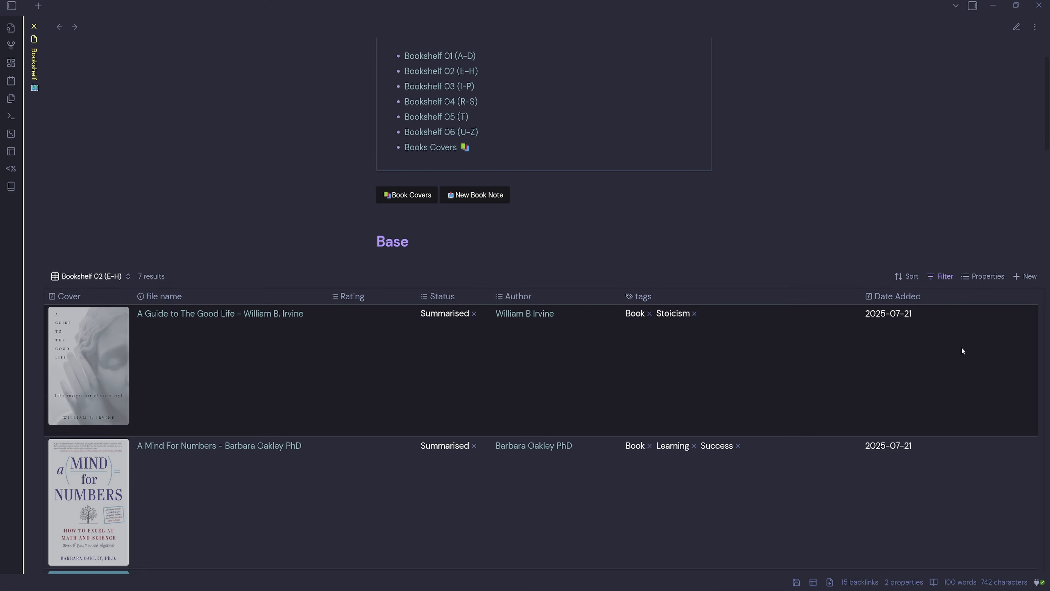
Change the four conditions of the Bookshelf 02 (E-H) view to file names starting with E, F, G and H
{"action": "left_click", "coordinate": [940, 276]}
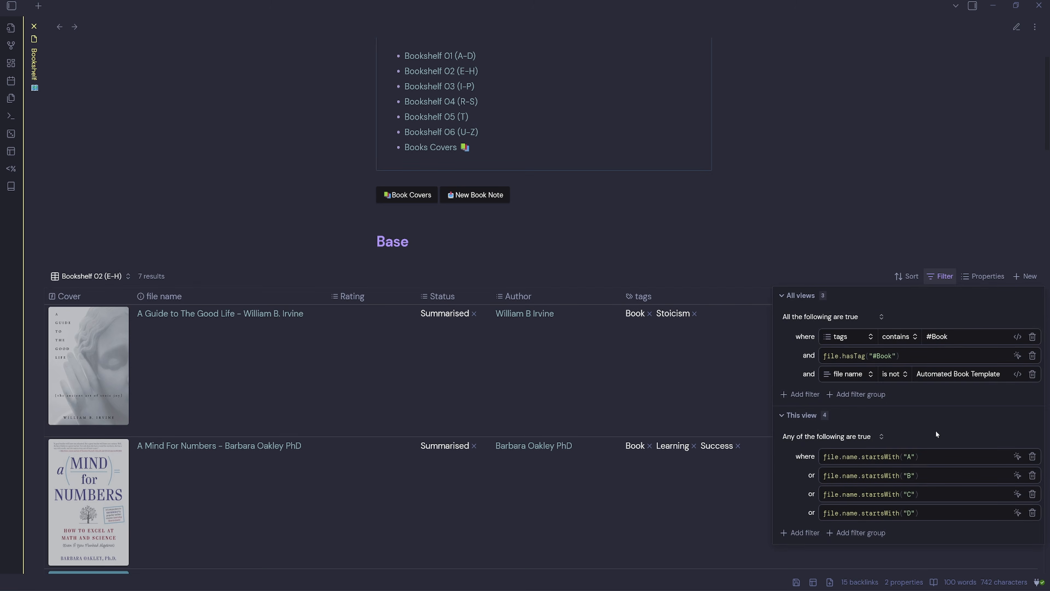
{"action": "left_click", "coordinate": [908, 457]}
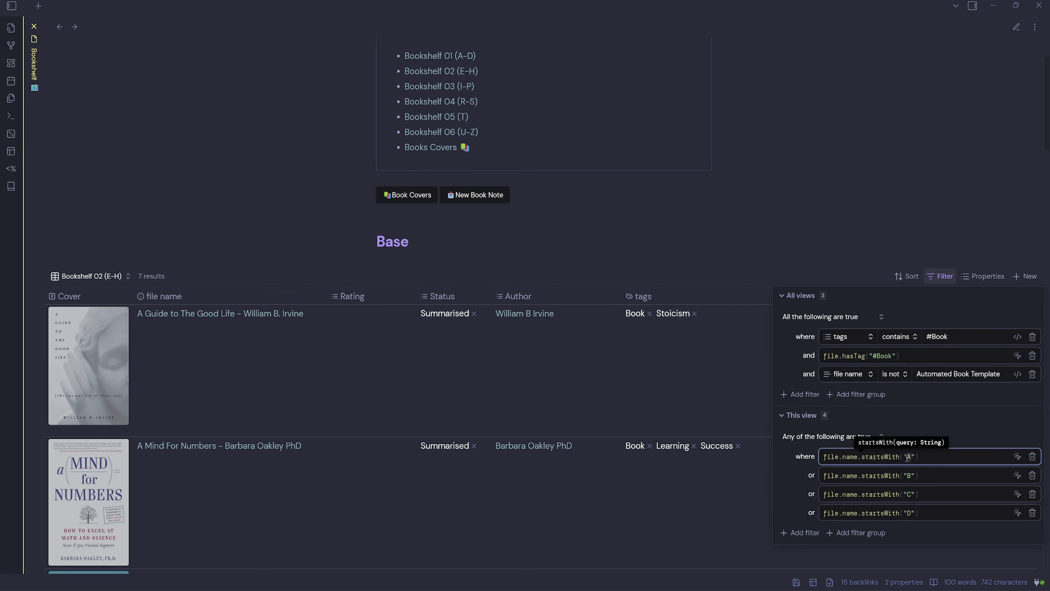
{"action": "left_click", "coordinate": [933, 460]}
{"action": "double_click", "coordinate": [908, 459]}
{"action": "type", "text": "E"}
{"action": "left_click", "coordinate": [910, 476]}
{"action": "left_click", "coordinate": [905, 496]}
{"action": "double_click", "coordinate": [948, 497]}
{"action": "type", "text": "G"}
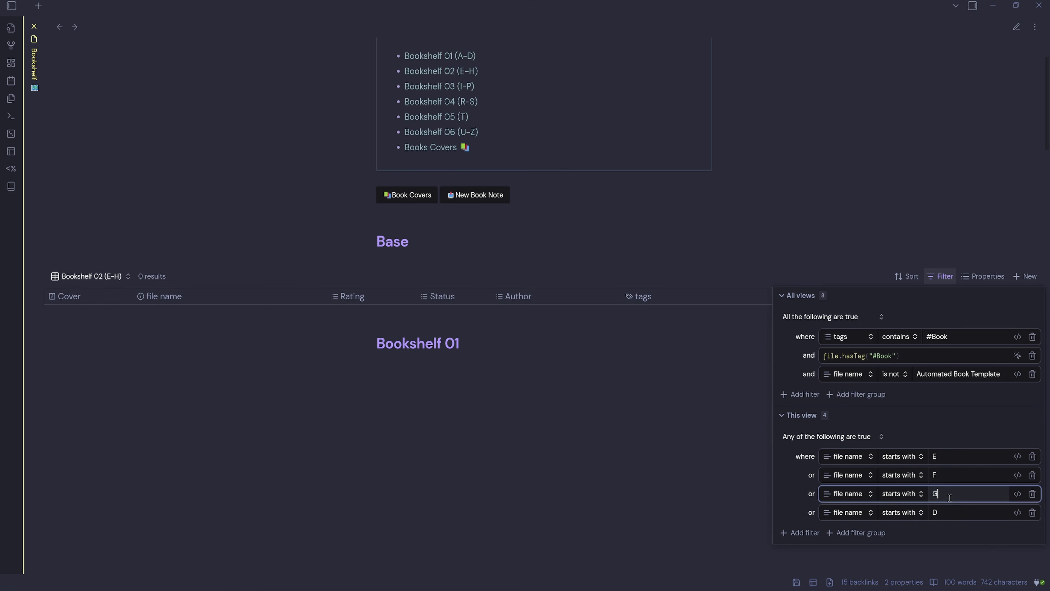
{"action": "double_click", "coordinate": [948, 511]}
{"action": "type", "text": "H"}
{"action": "left_click", "coordinate": [978, 420]}
{"action": "left_click", "coordinate": [968, 419]}
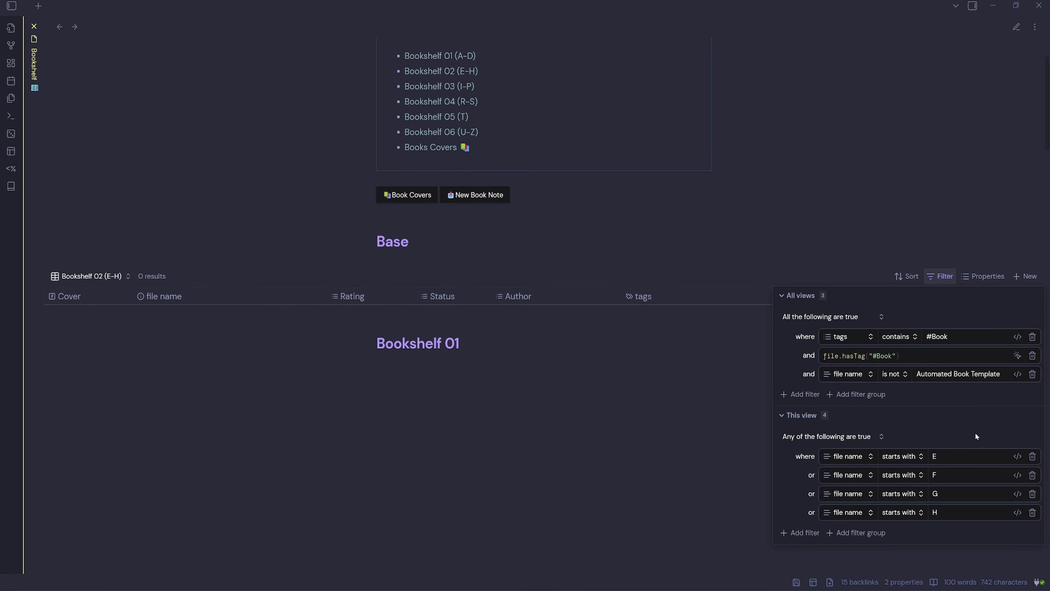
{"action": "left_click", "coordinate": [612, 368]}
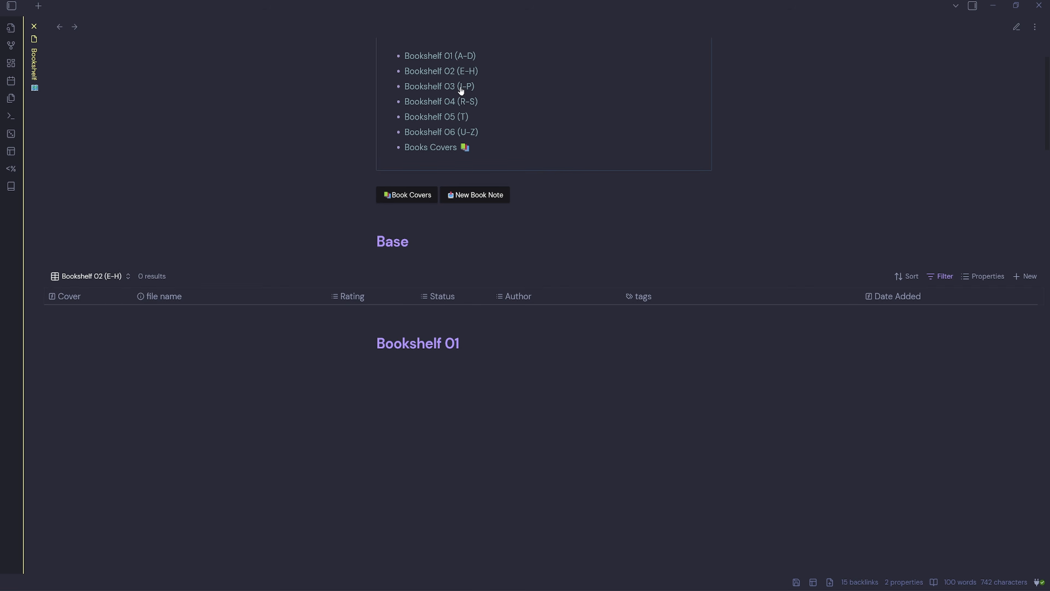
Duplicate the Bookshelf 02 (E-H) view and name the copy Bookshelf 03 (I-P)
{"action": "left_click", "coordinate": [91, 276]}
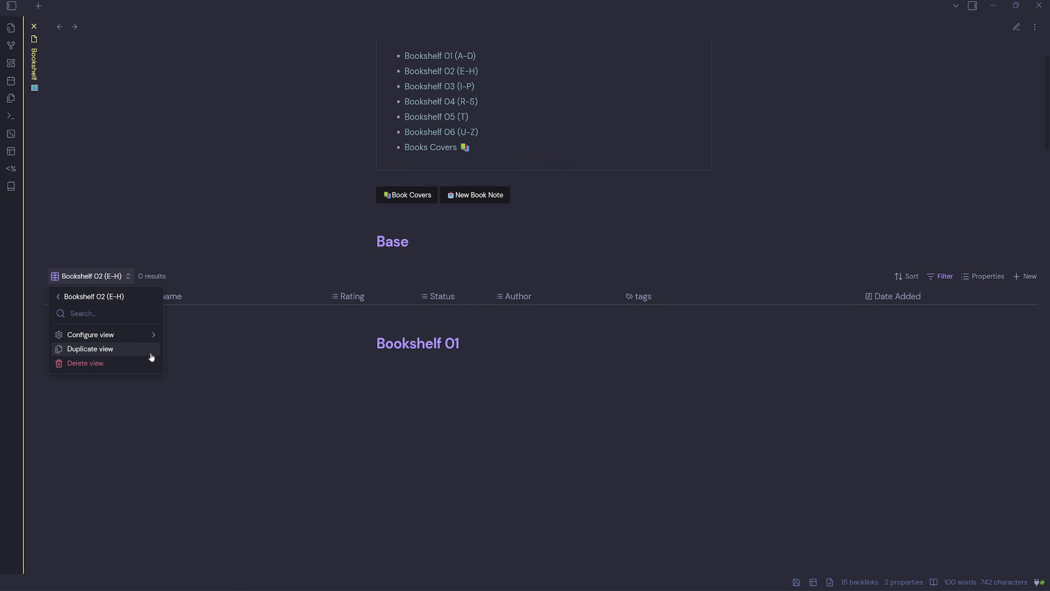
{"action": "left_click", "coordinate": [133, 335]}
{"action": "left_click", "coordinate": [153, 316]}
{"action": "key", "text": "Left"}
{"action": "key", "text": "Left"}
{"action": "key", "text": "Left"}
{"action": "key", "text": "Left"}
{"action": "key", "text": "Left"}
{"action": "key", "text": "Left"}
{"action": "key", "text": "BackSpace"}
{"action": "type", "text": "3"}
{"action": "key", "text": "Right"}
{"action": "key", "text": "Right"}
{"action": "key", "text": "Right"}
{"action": "key", "text": "BackSpace"}
{"action": "type", "text": "I"}
{"action": "key", "text": "Right"}
{"action": "key", "text": "Right"}
{"action": "key", "text": "Right"}
{"action": "key", "text": "BackSpace"}
{"action": "type", "text": "P"}
{"action": "key", "text": "Escape"}
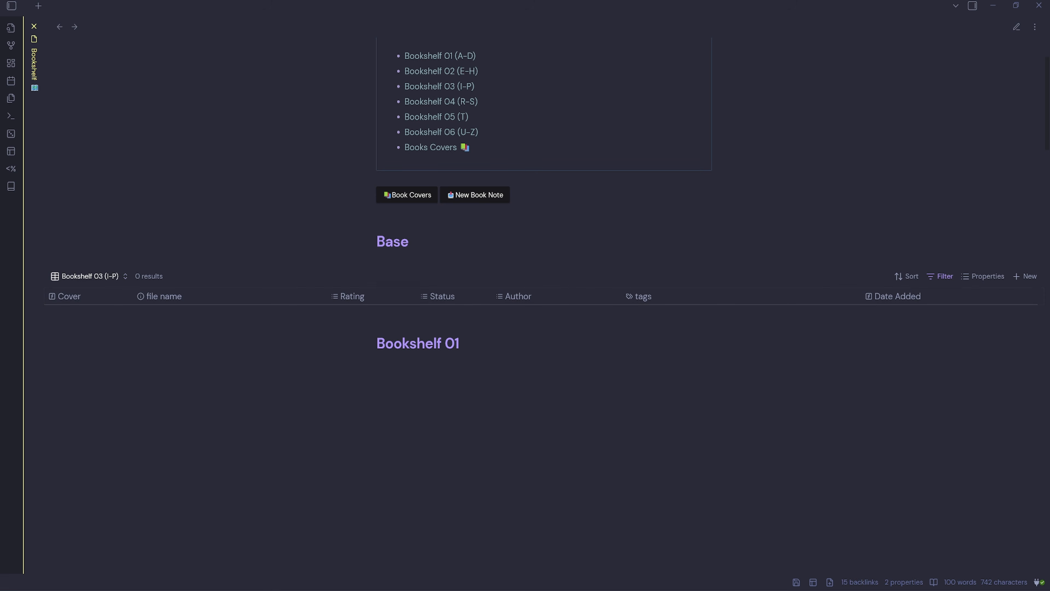
Set the Bookshelf 03 (I-P) view's conditions to file names starting with I through N, using advanced startsWith filters from L onward
{"action": "left_click", "coordinate": [945, 276]}
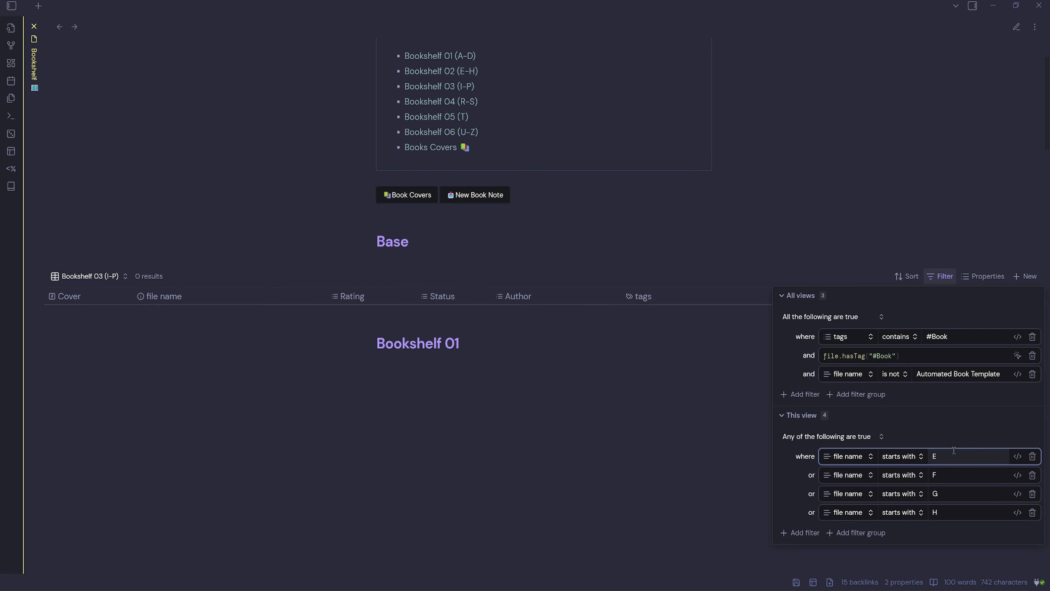
{"action": "key", "text": "ctrl+a"}
{"action": "key", "text": "BackSpace"}
{"action": "double_click", "coordinate": [953, 478]}
{"action": "type", "text": "J"}
{"action": "left_click", "coordinate": [961, 498]}
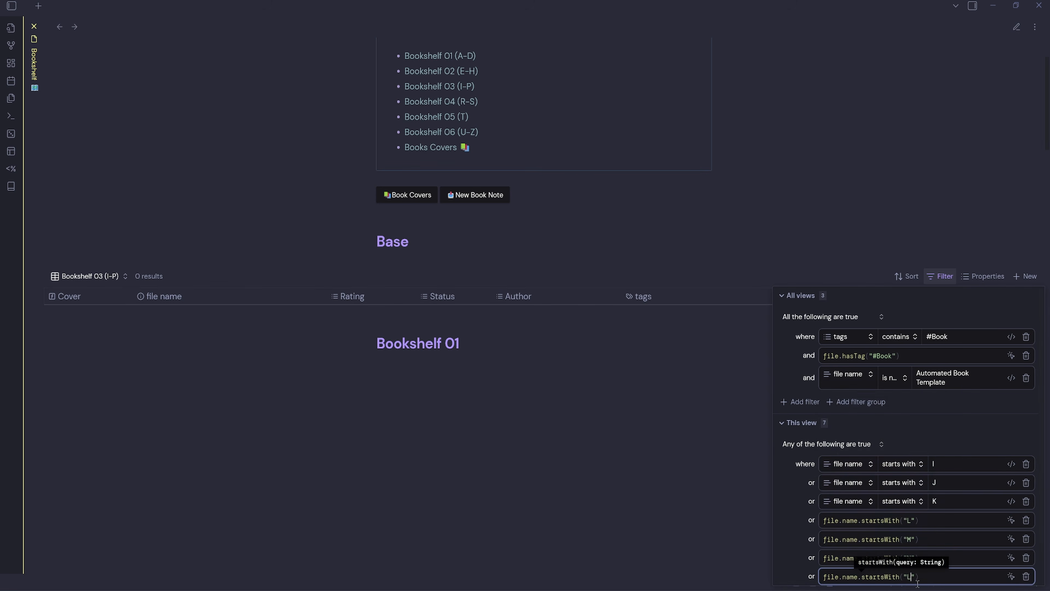
Set the last copied startsWith condition of this view to "O", and add one more for "P"
{"action": "key", "text": "BackSpace"}
{"action": "type", "text": "O"}
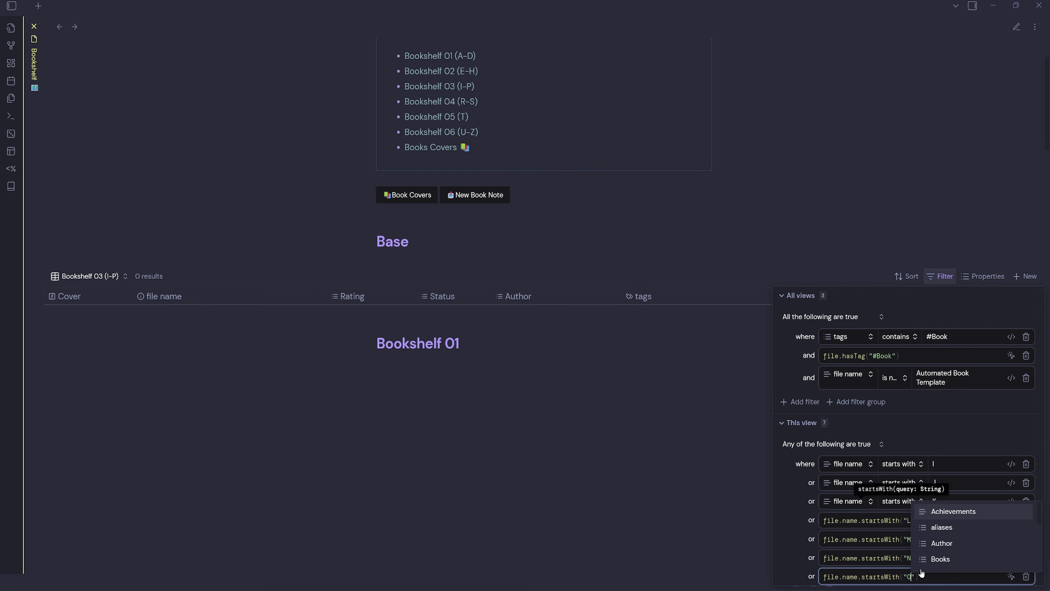
{"action": "scroll", "coordinate": [897, 561], "scroll_direction": "down", "scroll_amount": 1}
{"action": "key", "text": "Escape"}
{"action": "left_click", "coordinate": [800, 574]}
{"action": "key", "text": "Escape"}
{"action": "left_click", "coordinate": [1010, 574]}
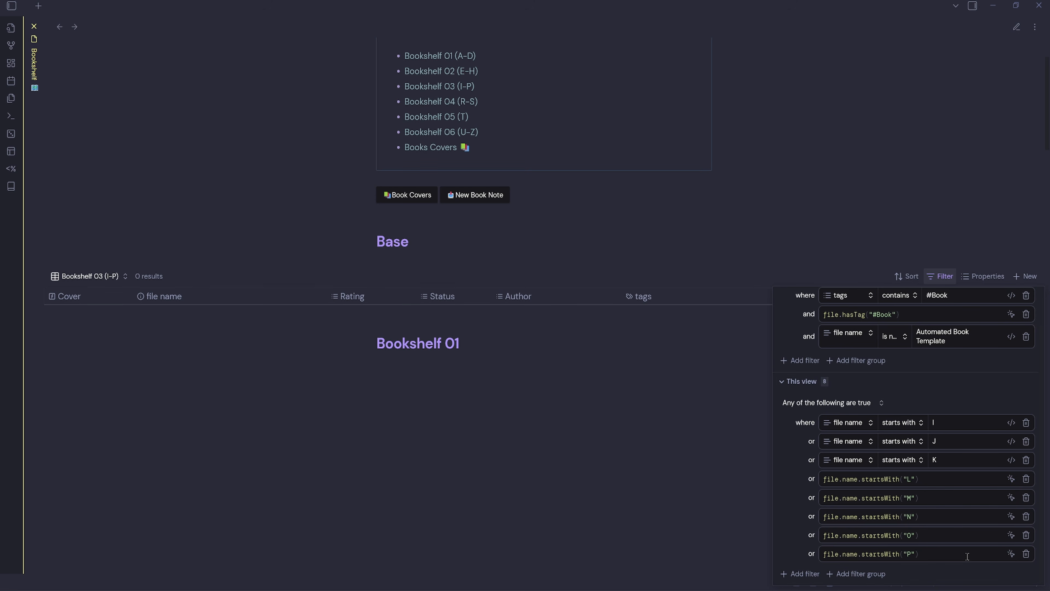
{"action": "left_click", "coordinate": [729, 243]}
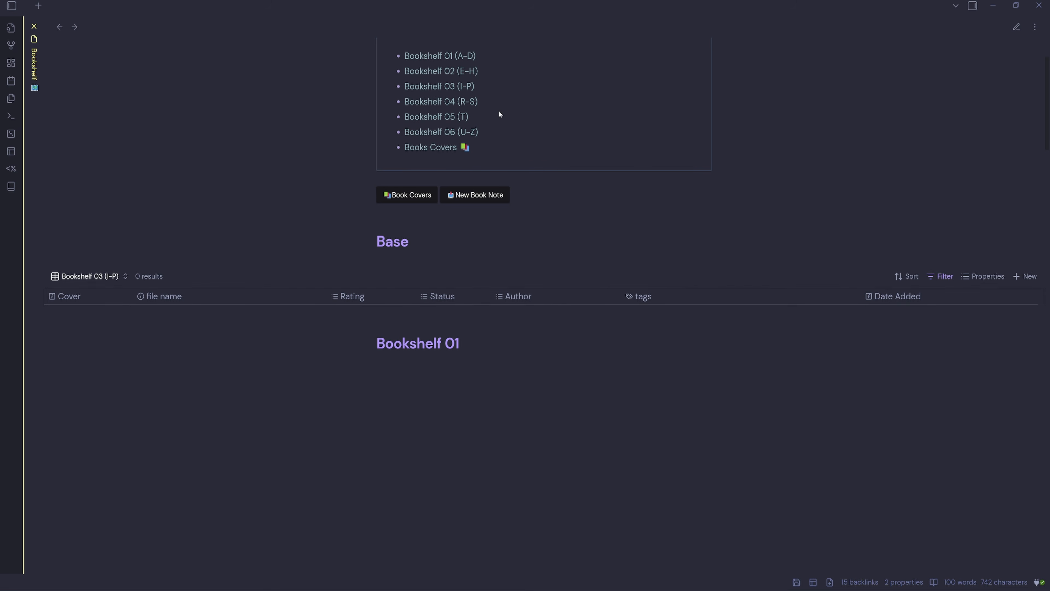
Switch the base embedded in the Bookshelf note back to the Books view
{"action": "scroll", "coordinate": [635, 332], "scroll_direction": "up", "scroll_amount": 3}
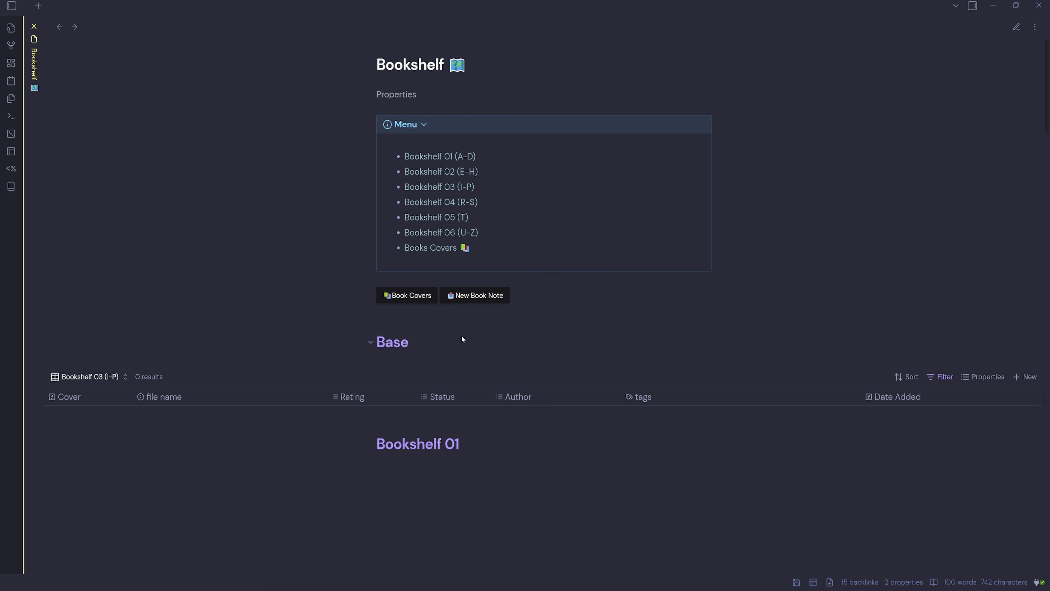
{"action": "left_click_drag", "start_coordinate": [376, 65], "coordinate": [467, 66]}
{"action": "left_click", "coordinate": [110, 378]}
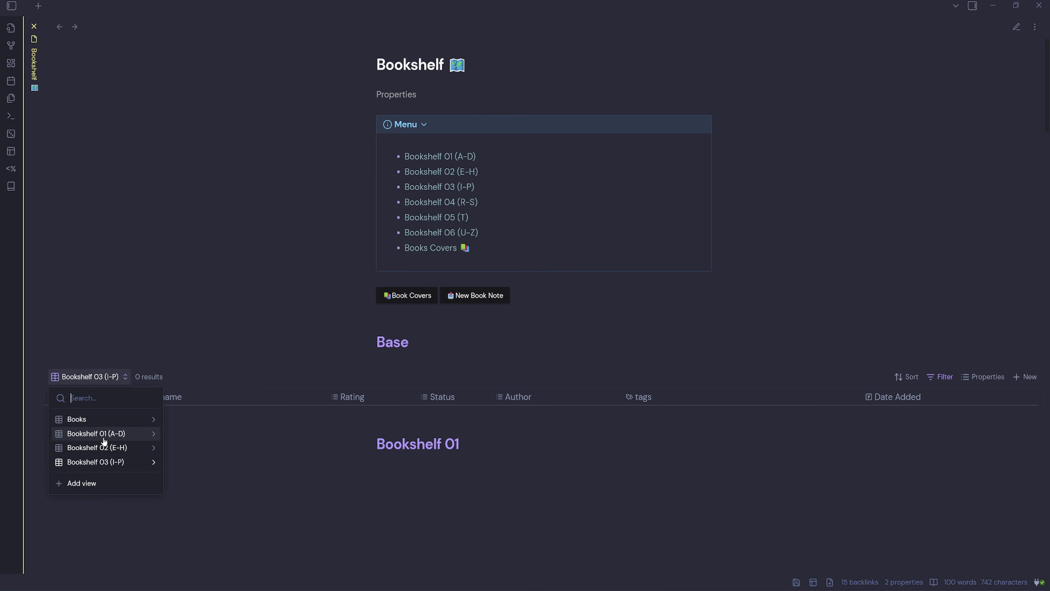
{"action": "left_click", "coordinate": [85, 421]}
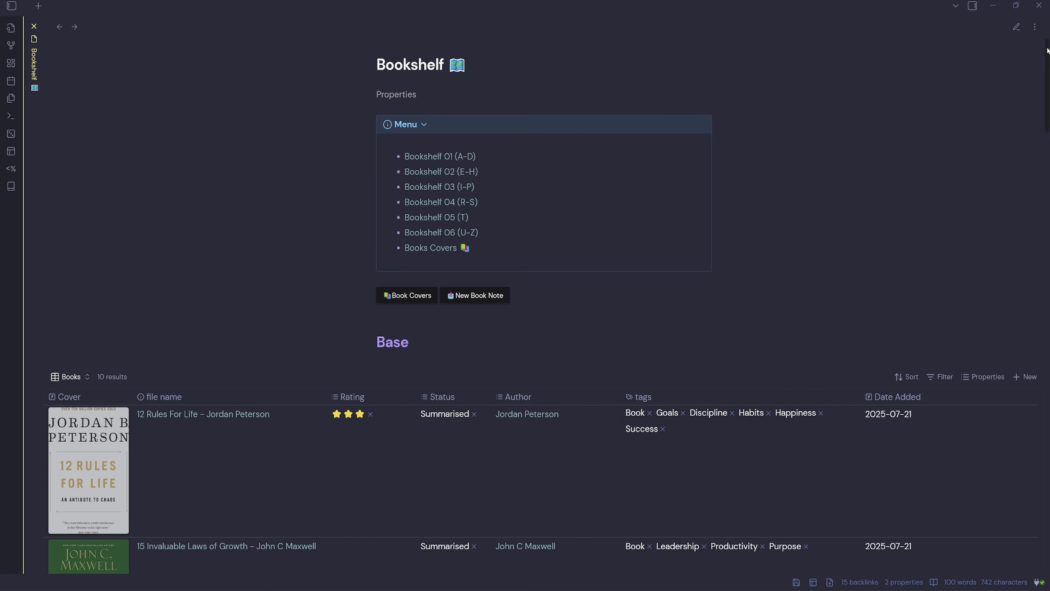
Copy the menu embed, buttons embed and Books.base section from the Bookshelf note's source, and return to the live preview
{"action": "left_click", "coordinate": [1035, 28]}
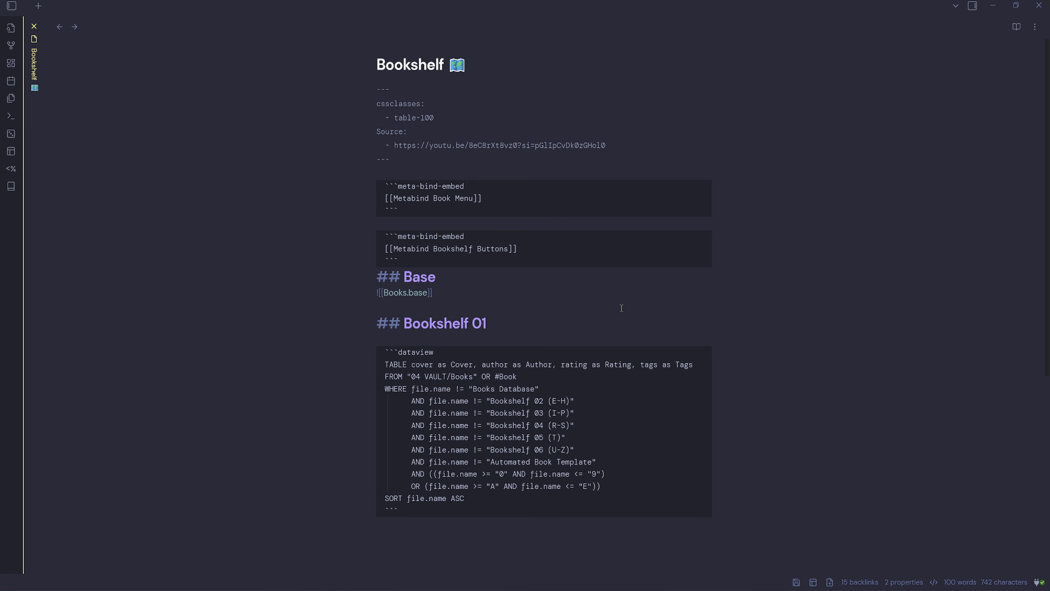
{"action": "left_click_drag", "start_coordinate": [474, 294], "coordinate": [348, 182]}
{"action": "left_click", "coordinate": [1035, 27]}
{"action": "left_click", "coordinate": [1008, 74]}
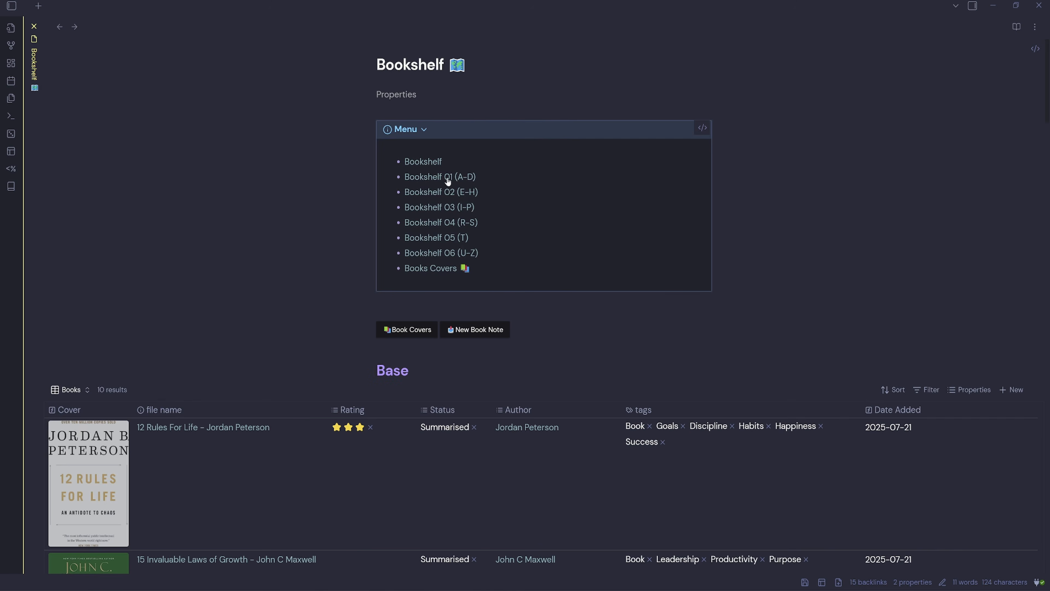
Open the Bookshelf 01 note's source and paste the menu embed, buttons embed and Books.base section into it
{"action": "left_click", "coordinate": [447, 178]}
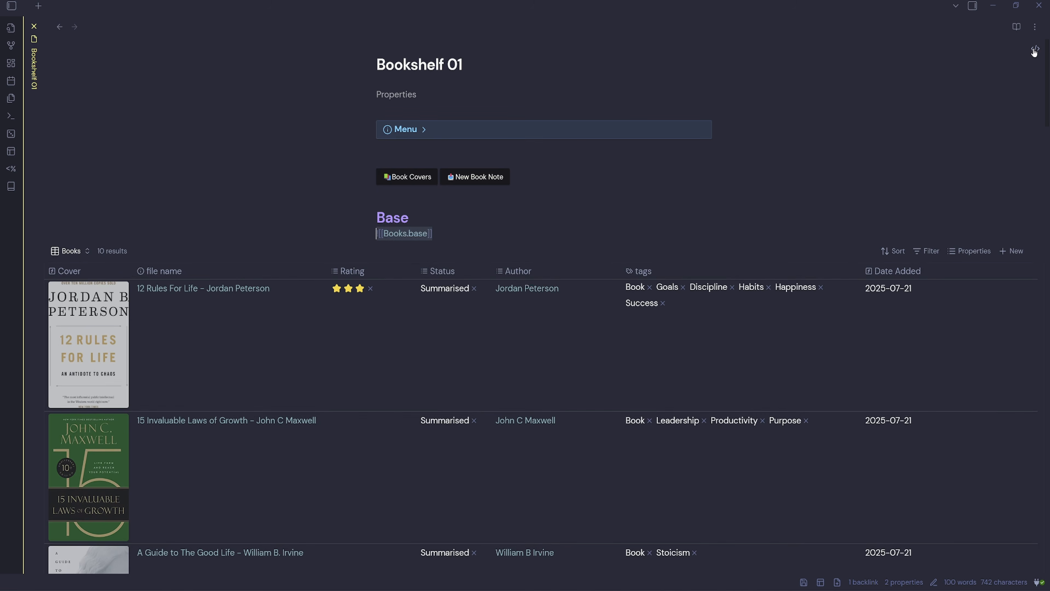
{"action": "left_click", "coordinate": [1035, 50]}
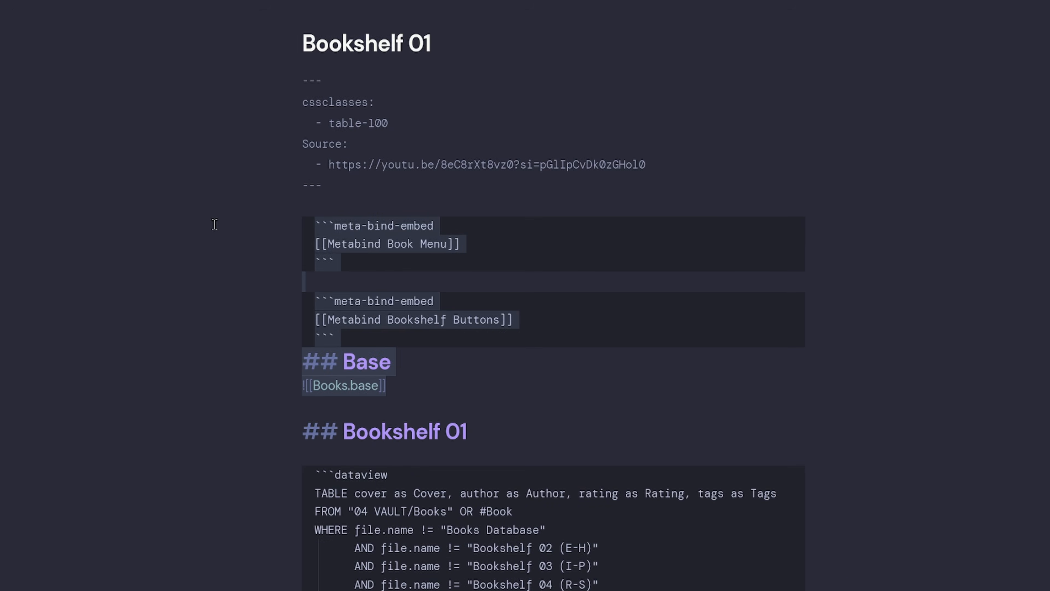
{"action": "key", "text": "ctrl+x"}
{"action": "key", "text": "ctrl+v"}
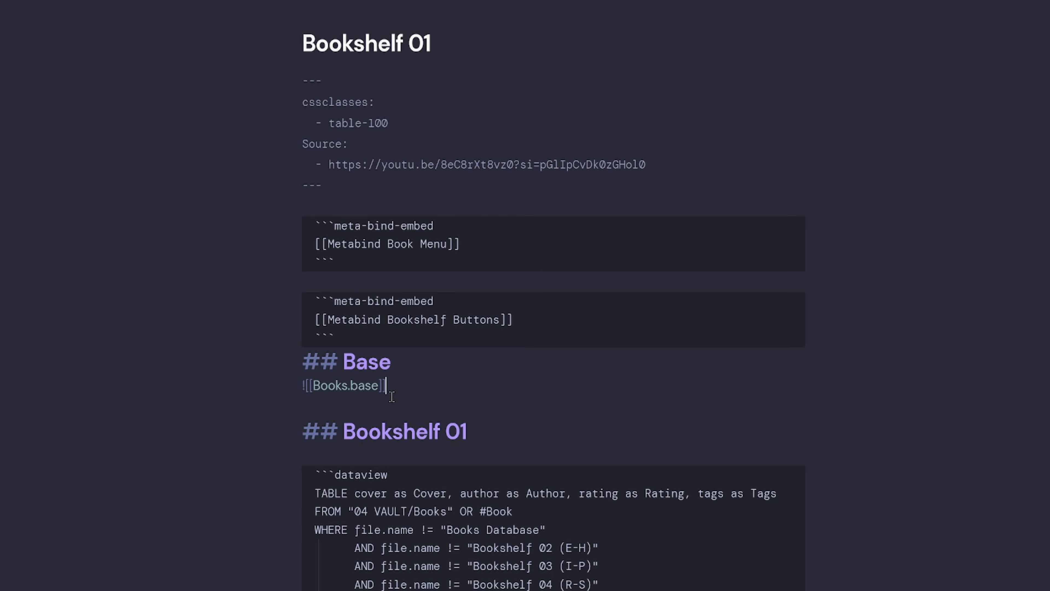
Point the Bookshelf 01 note's Books.base embed to the view Bookshelf 01 (A-D), and return to the live preview
{"action": "key", "text": "Left"}
{"action": "key", "text": "Left"}
{"action": "type", "text": "#"}
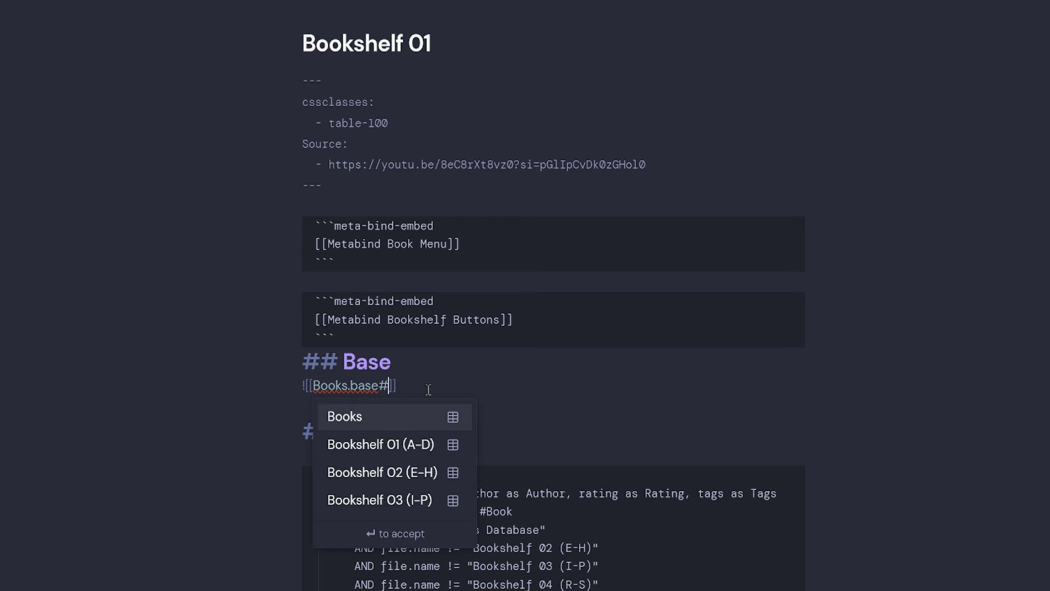
{"action": "left_click", "coordinate": [373, 446]}
{"action": "left_click", "coordinate": [1035, 27]}
{"action": "left_click", "coordinate": [982, 73]}
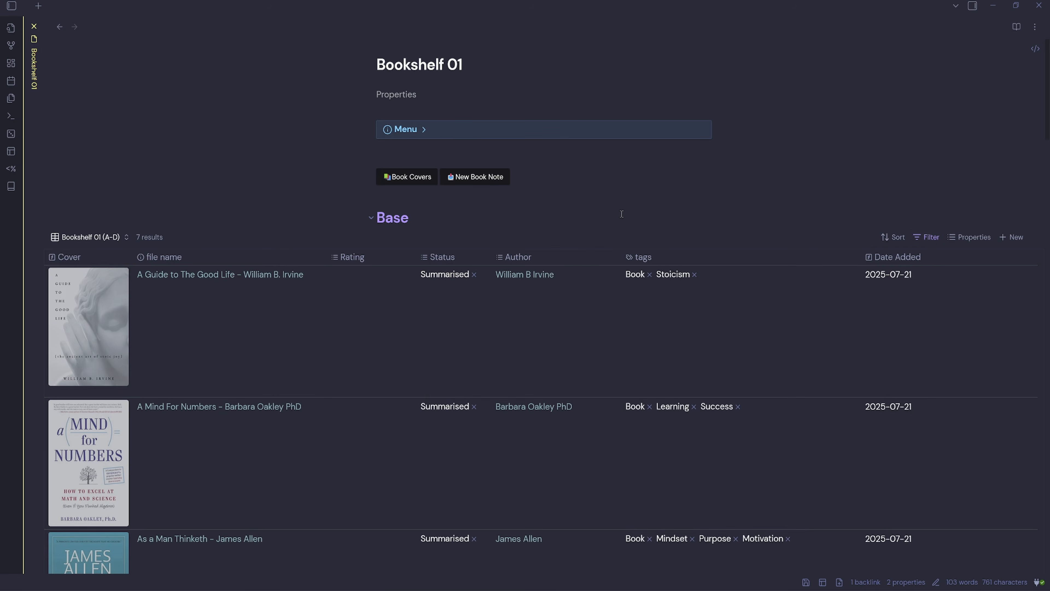
Examine the Menu callout and base view in Bookshelf 01, and follow the callout's link to the main Bookshelf note
{"action": "left_click", "coordinate": [479, 137]}
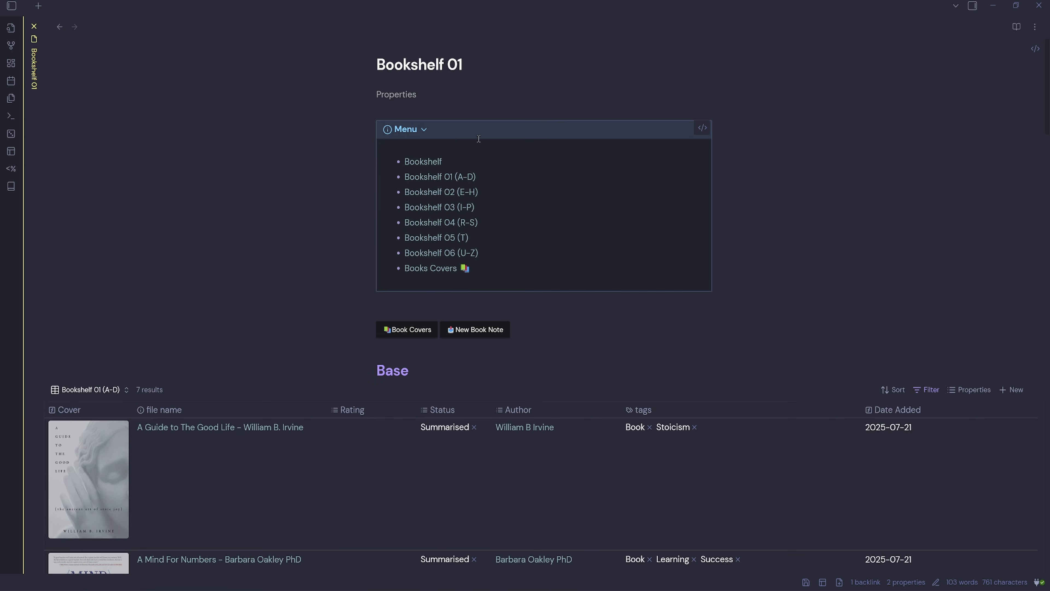
{"action": "left_click", "coordinate": [459, 134]}
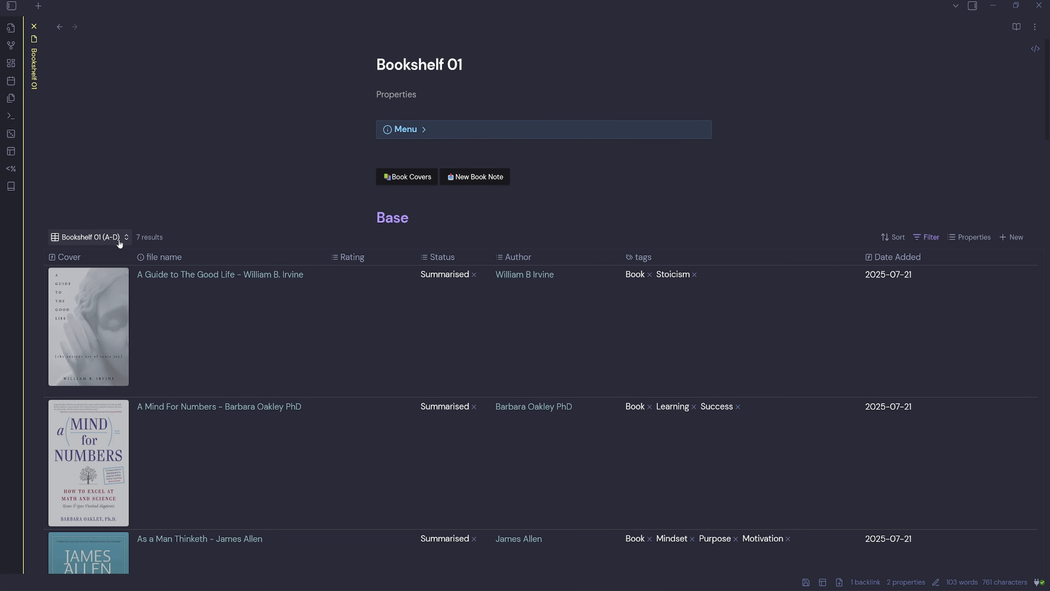
{"action": "left_click", "coordinate": [472, 203]}
{"action": "left_click", "coordinate": [425, 130]}
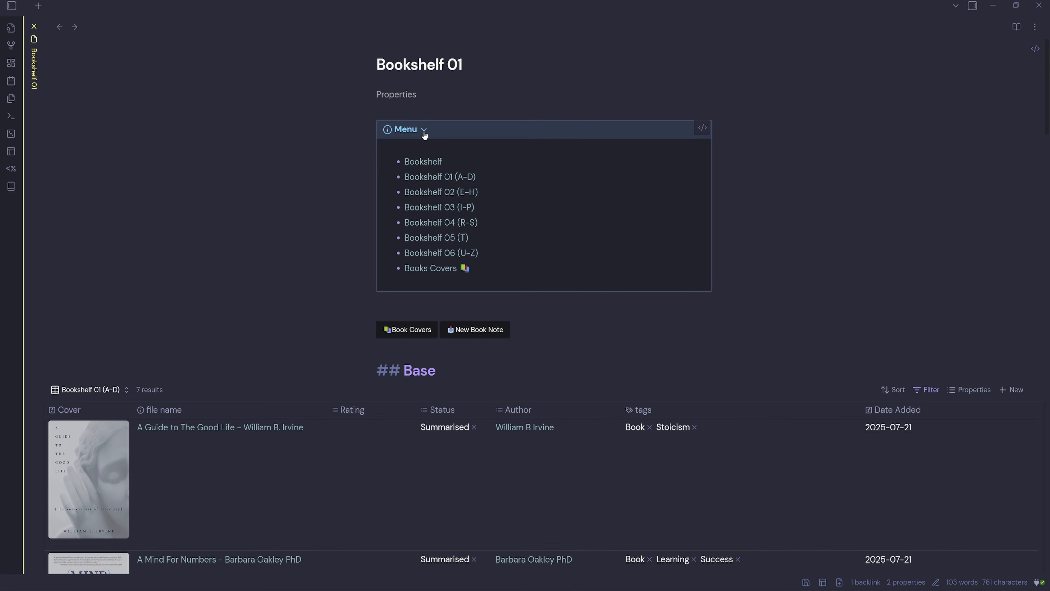
{"action": "left_click", "coordinate": [431, 163]}
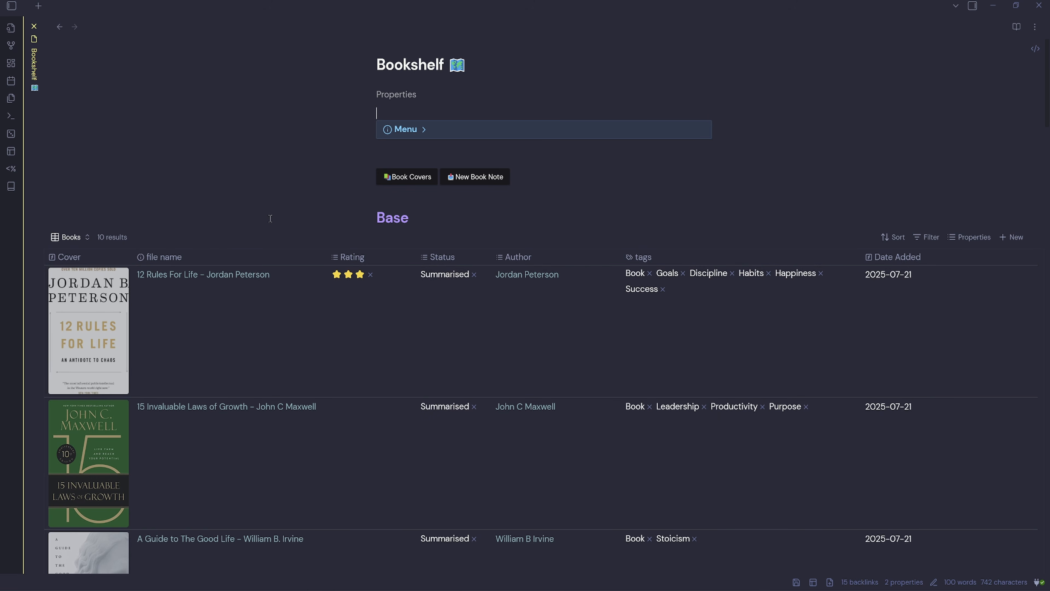
{"action": "left_click", "coordinate": [414, 131]}
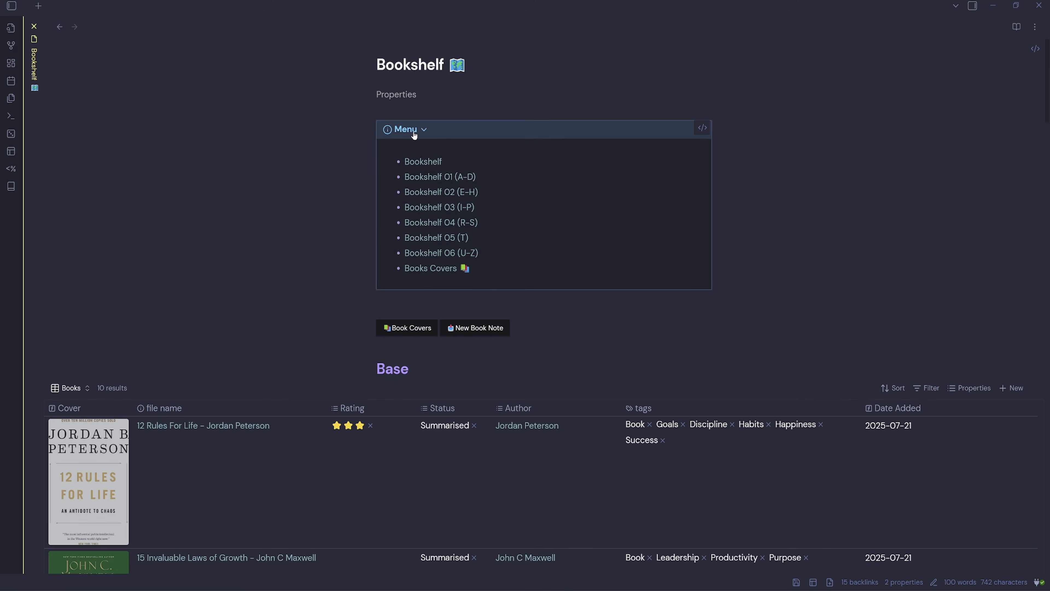
Return to the Bookshelf 01 note and rename it Bookshelf 01 (A-D)
{"action": "left_click", "coordinate": [444, 178]}
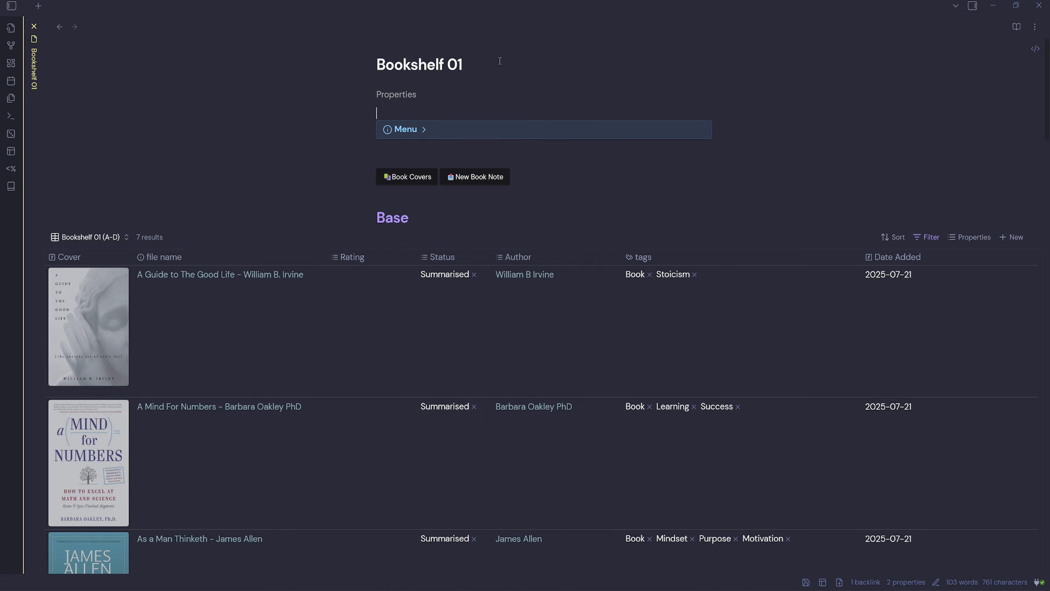
{"action": "type", "text": "(A-D)"}
{"action": "key", "text": "Return"}
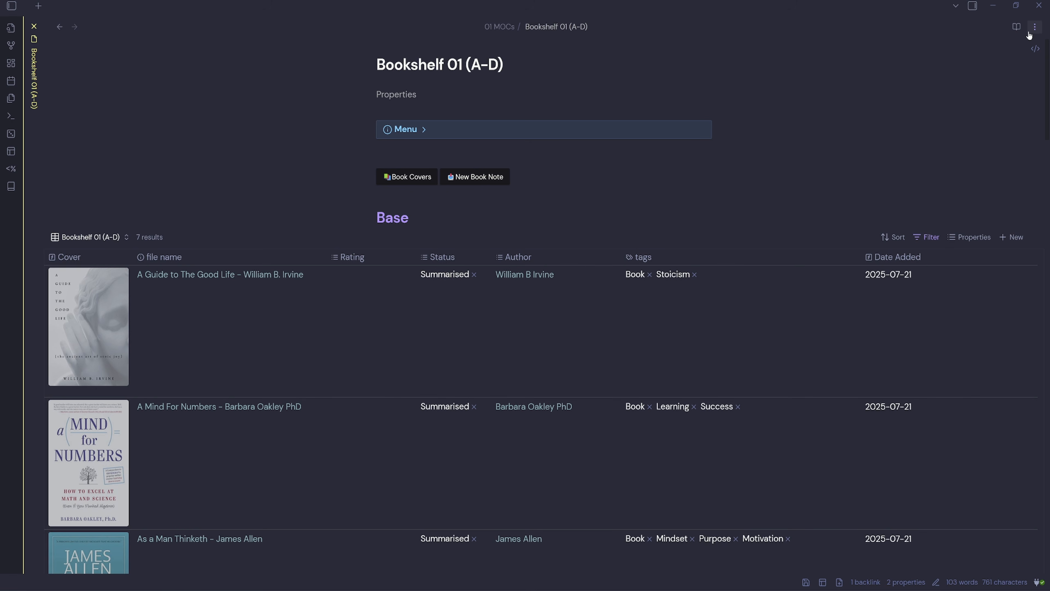
Check the source of the Bookshelf 01 (A-D) note, and open the Bookshelf 02 (E-H) note through the Menu callout
{"action": "left_click", "coordinate": [1035, 27]}
{"action": "left_click", "coordinate": [1002, 74]}
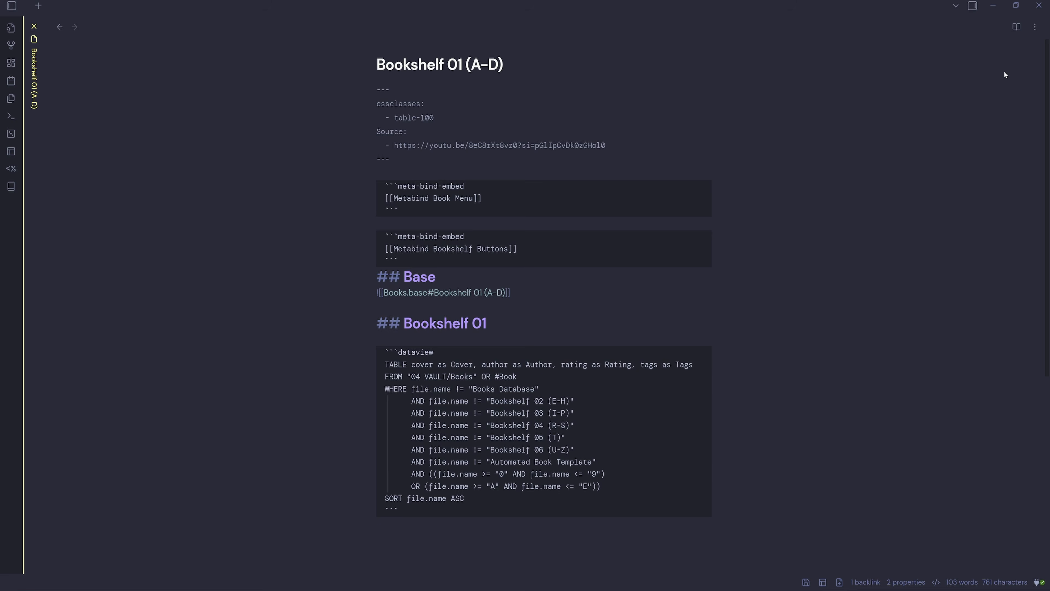
{"action": "key", "text": "ctrl+e"}
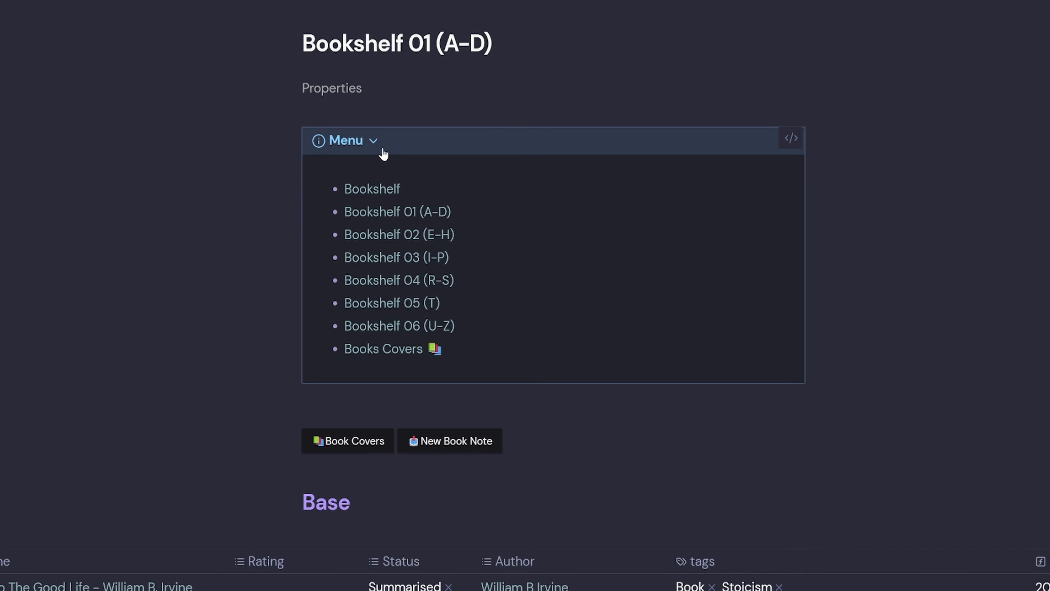
{"action": "left_click", "coordinate": [434, 235]}
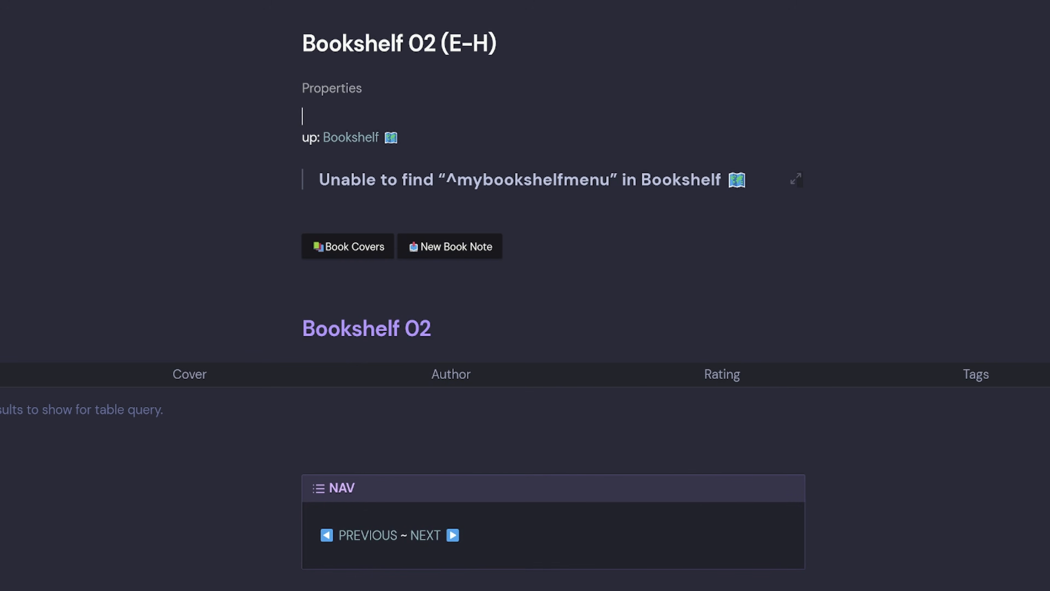
Replace the old menu and button block in Bookshelf 02 (E-H) with the Metabind Book Menu, Metabind Bookshelf Buttons and Books.base embeds
{"action": "key", "text": "ctrl+e"}
{"action": "left_click_drag", "start_coordinate": [335, 303], "coordinate": [267, 182]}
{"action": "type", "text": "```meta-bind-embed [[Metabind Book Menu]] ```  ```meta-bind-embed [[Metabind Bookshelf Buttons]] ``` ## Base ![[Books.base#Bookshelf 01 (A-D)]]"}
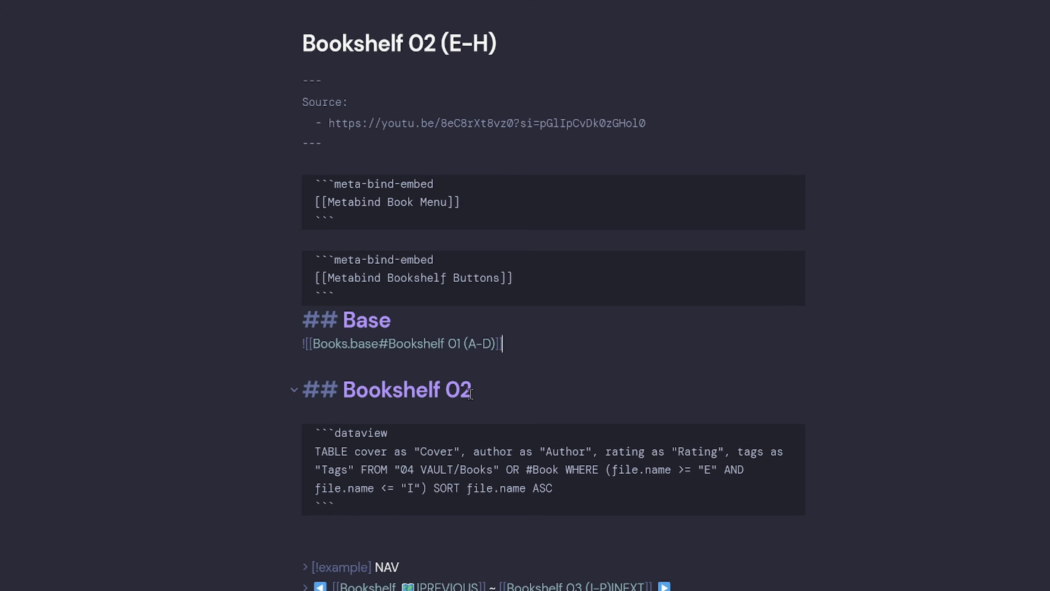
Point the Books.base embed to the view Bookshelf 02 (E-H), and return the note to live preview
{"action": "left_click_drag", "start_coordinate": [496, 344], "coordinate": [388, 345]}
{"action": "key", "text": "BackSpace"}
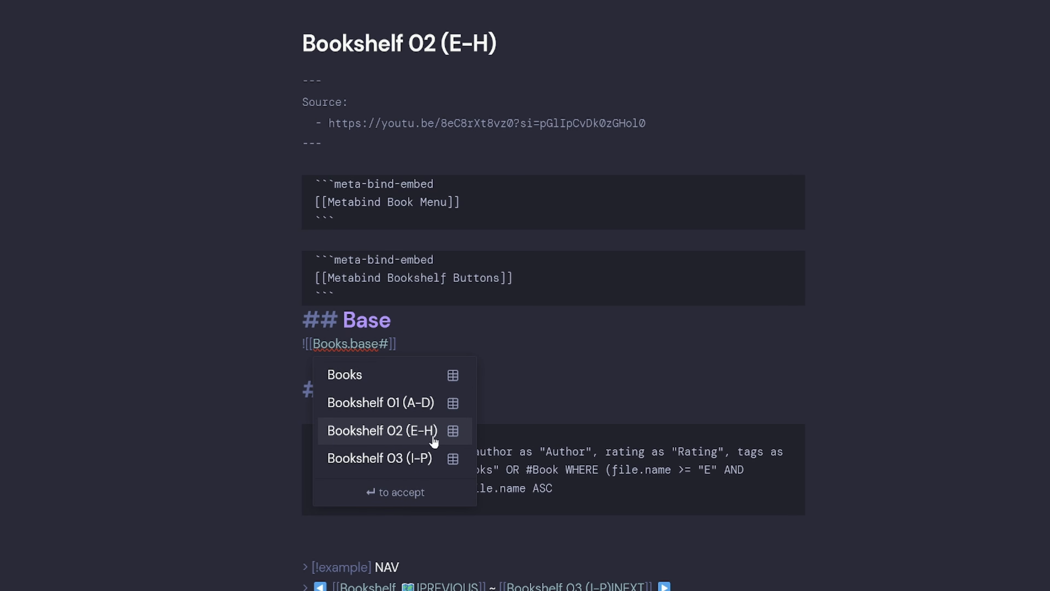
{"action": "left_click", "coordinate": [419, 431]}
{"action": "left_click", "coordinate": [1035, 26]}
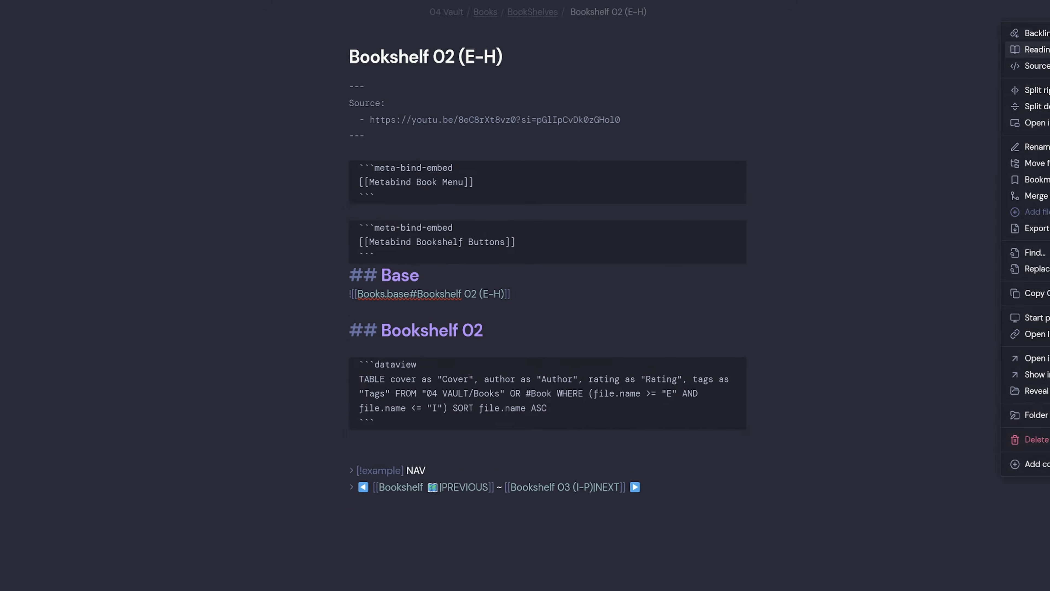
{"action": "left_click", "coordinate": [1037, 67]}
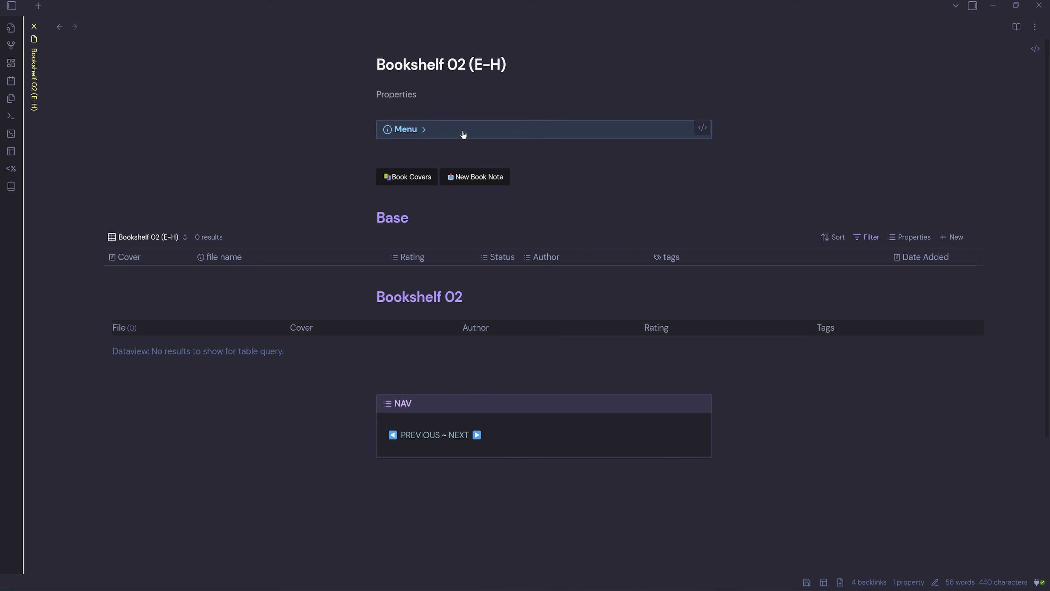
Open the Bookshelf 03 (I-P) note and replace the content above its heading with the Metabind menu, Metabind buttons and Books.base embeds
{"action": "left_click", "coordinate": [443, 134]}
{"action": "left_click", "coordinate": [469, 207]}
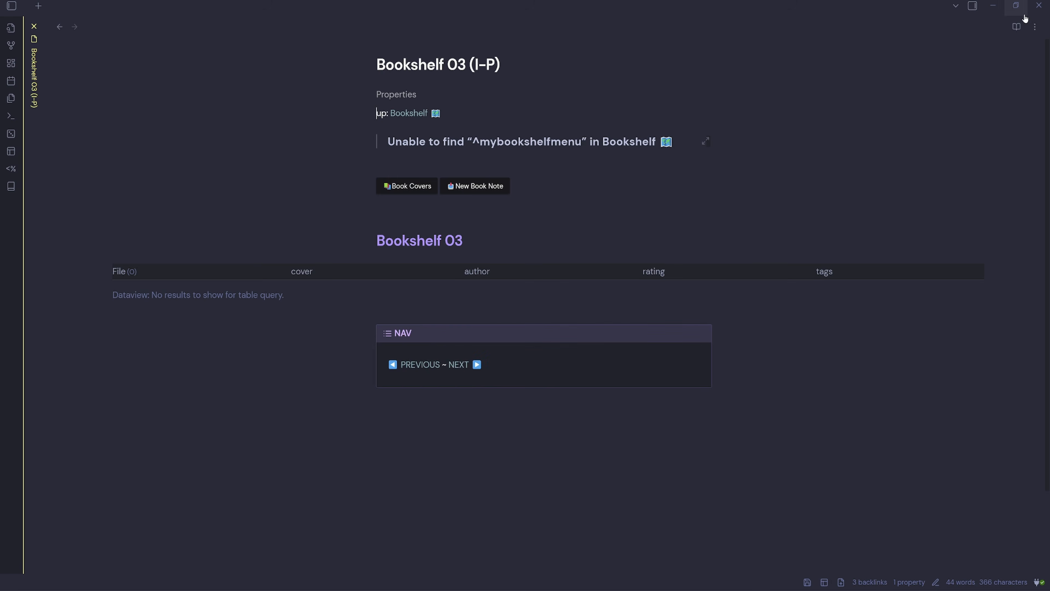
{"action": "left_click", "coordinate": [1035, 27]}
{"action": "left_click", "coordinate": [991, 73]}
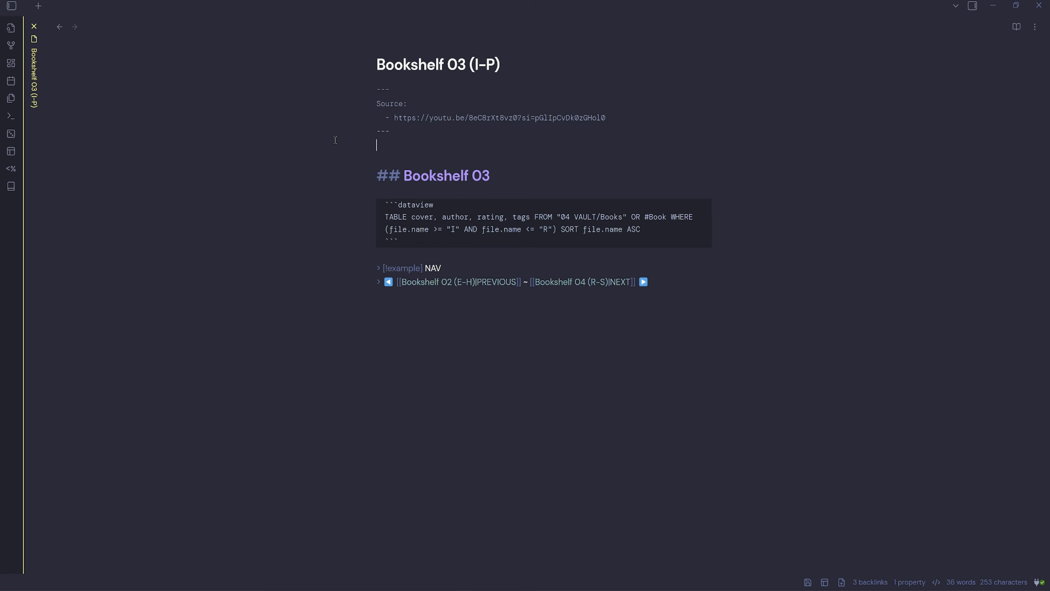
{"action": "key", "text": "BackSpace"}
{"action": "key", "text": "BackSpace"}
{"action": "key", "text": "BackSpace"}
{"action": "key", "text": "BackSpace"}
{"action": "key", "text": "BackSpace"}
{"action": "key", "text": "BackSpace"}
{"action": "key", "text": "BackSpace"}
{"action": "key", "text": "BackSpace"}
{"action": "key", "text": "BackSpace"}
{"action": "key", "text": "BackSpace"}
{"action": "key", "text": "BackSpace"}
{"action": "key", "text": "BackSpace"}
{"action": "key", "text": "BackSpace"}
{"action": "key", "text": "BackSpace"}
{"action": "key", "text": "BackSpace"}
{"action": "key", "text": "BackSpace"}
{"action": "key", "text": "BackSpace"}
{"action": "key", "text": "BackSpace"}
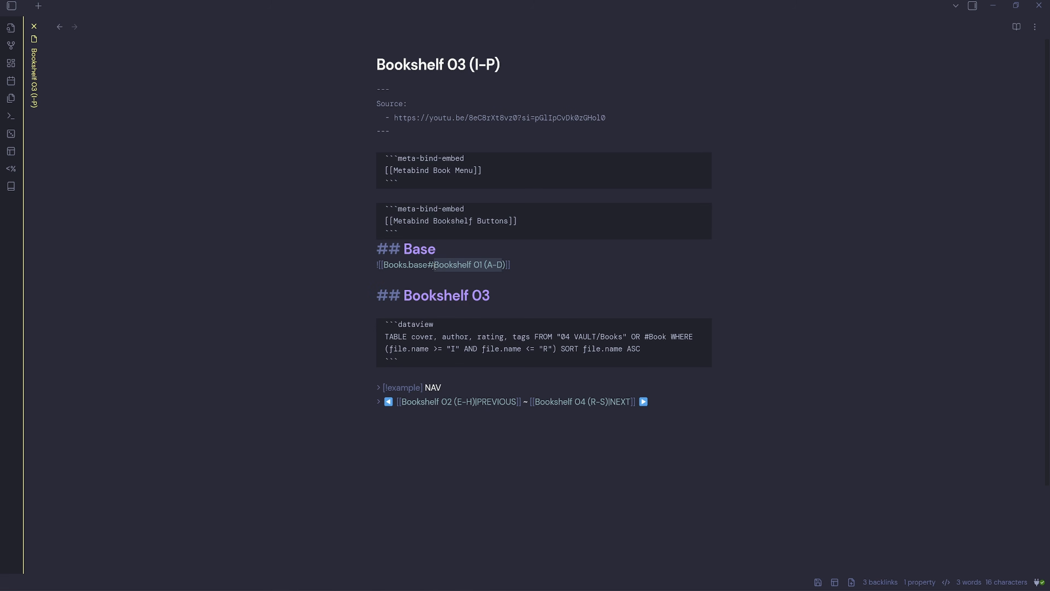
Point the Books.base embed to the view Bookshelf 03 (I-P), and check the Menu callout in live preview
{"action": "left_click", "coordinate": [480, 343]}
{"action": "left_click", "coordinate": [1035, 27]}
{"action": "left_click", "coordinate": [989, 74]}
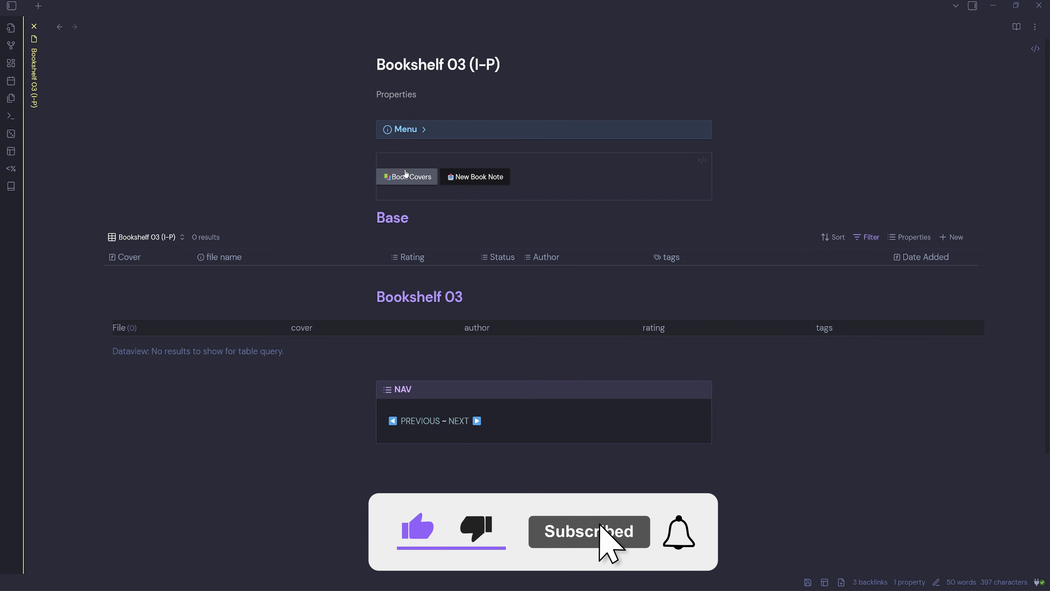
{"action": "left_click", "coordinate": [421, 133]}
{"action": "left_click", "coordinate": [421, 133]}
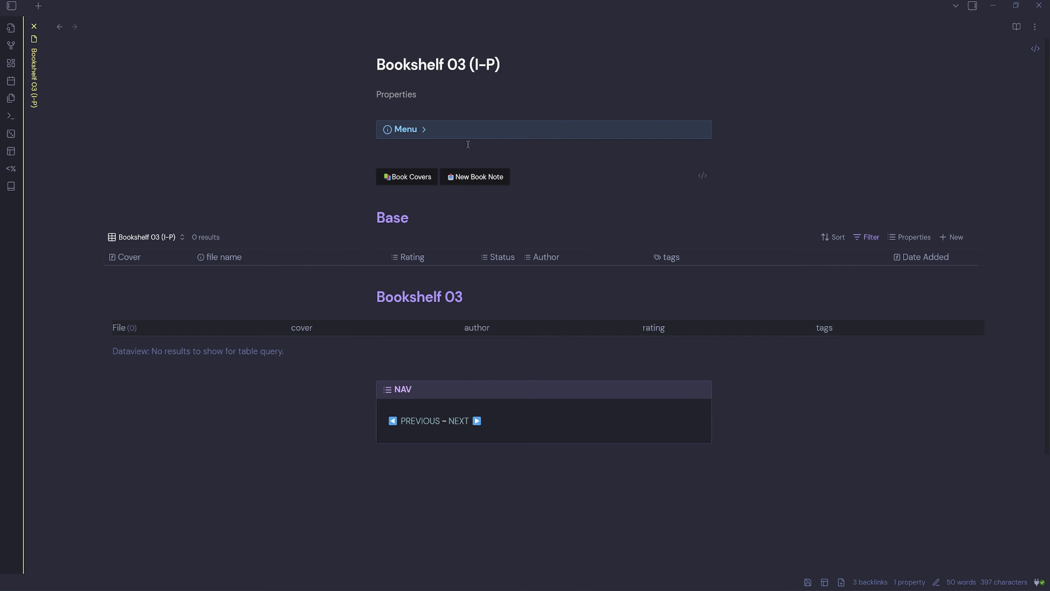
{"action": "left_click", "coordinate": [449, 131]}
{"action": "left_click", "coordinate": [445, 131]}
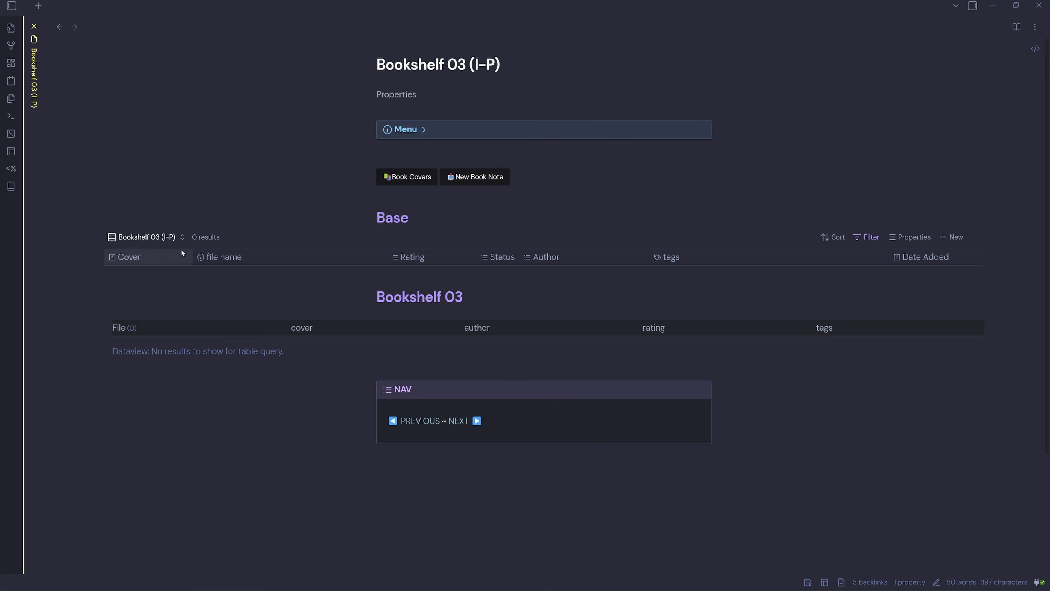
Duplicate the Bookshelf 03 (I-P) view as Bookshelf 04 (R-S), and switch the embedded base back to Bookshelf 03 (I-P)
{"action": "left_click", "coordinate": [183, 239]}
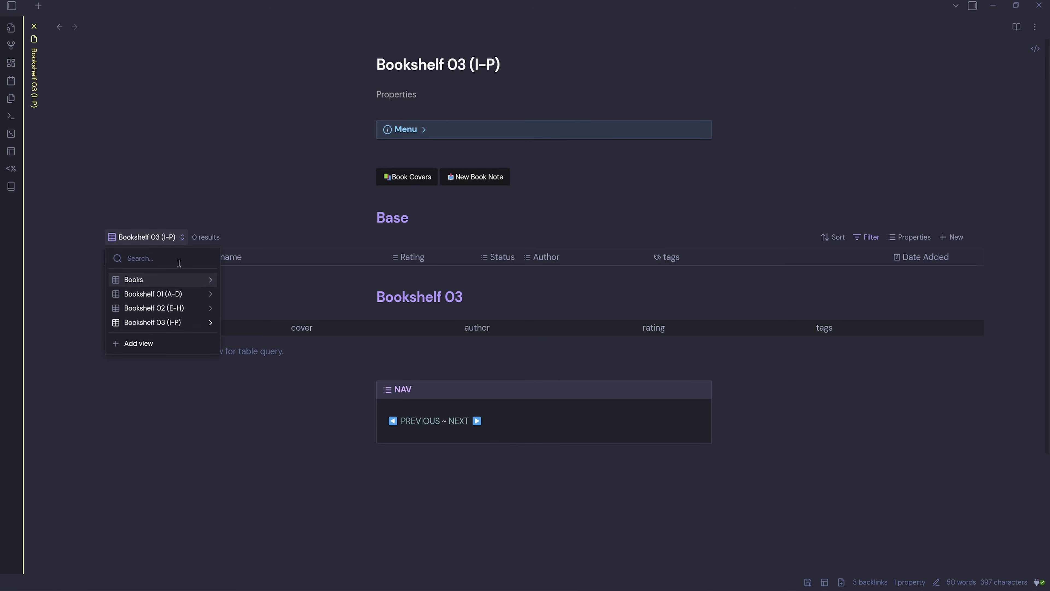
{"action": "left_click", "coordinate": [205, 322]}
{"action": "left_click", "coordinate": [197, 308]}
{"action": "left_click", "coordinate": [186, 277]}
{"action": "left_click_drag", "start_coordinate": [186, 277], "coordinate": [154, 279]}
{"action": "type", "text": "4"}
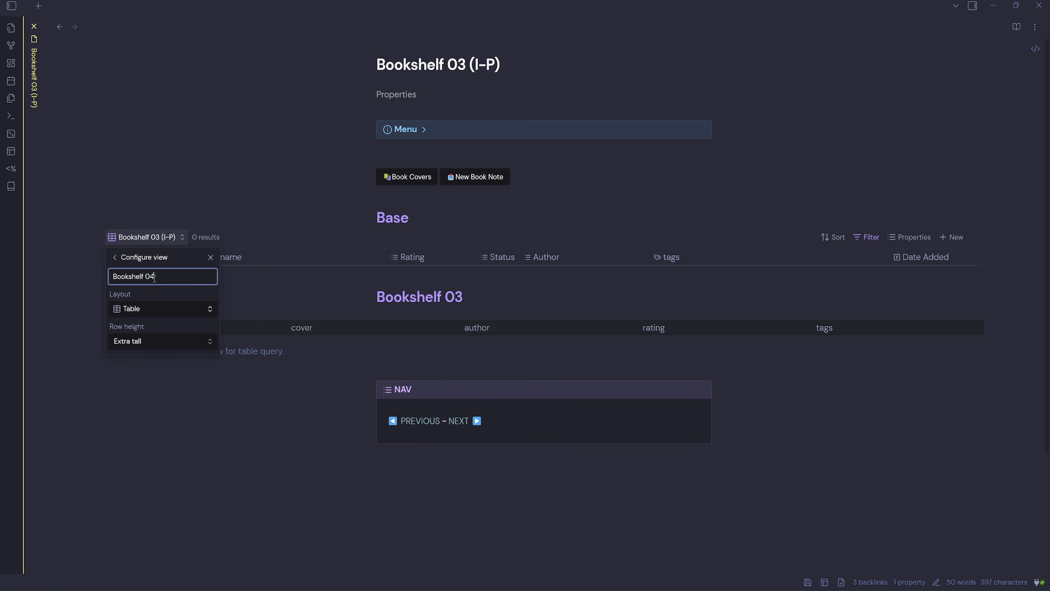
{"action": "type", "text": " (R-S)"}
{"action": "key", "text": "Escape"}
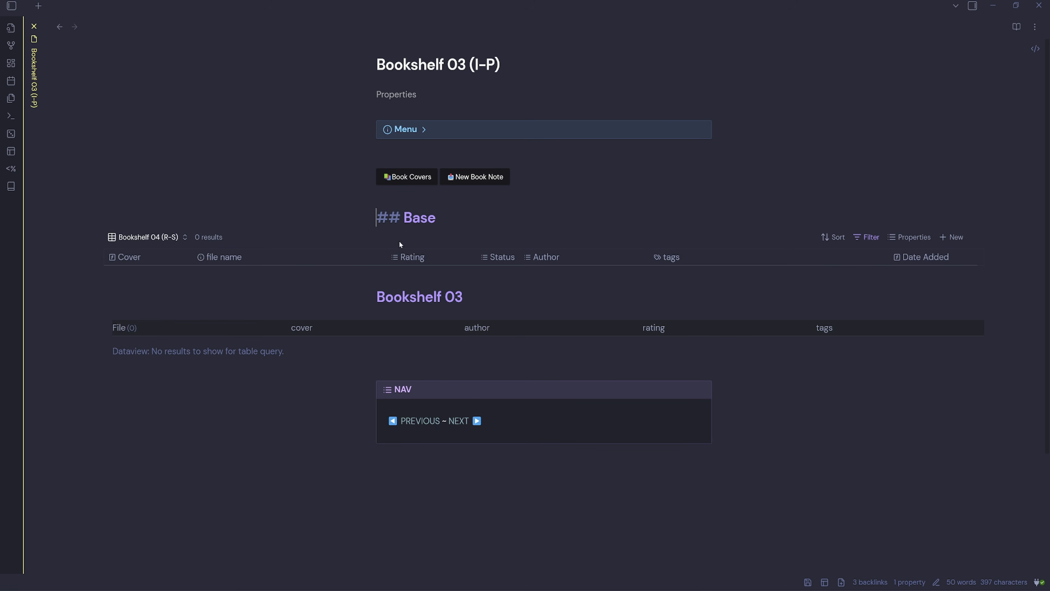
{"action": "left_click", "coordinate": [178, 238]}
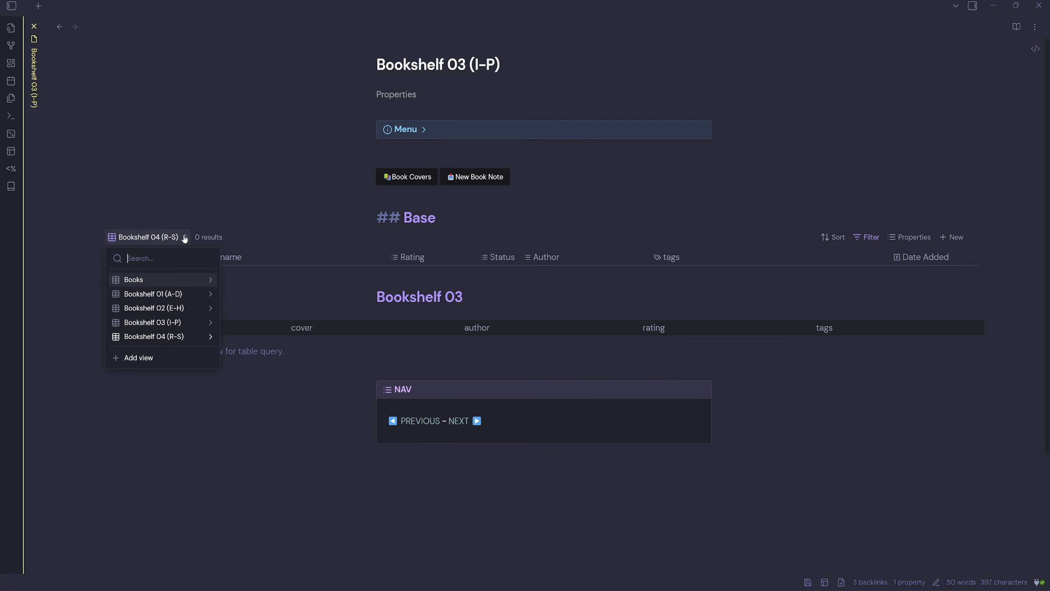
{"action": "left_click", "coordinate": [182, 322]}
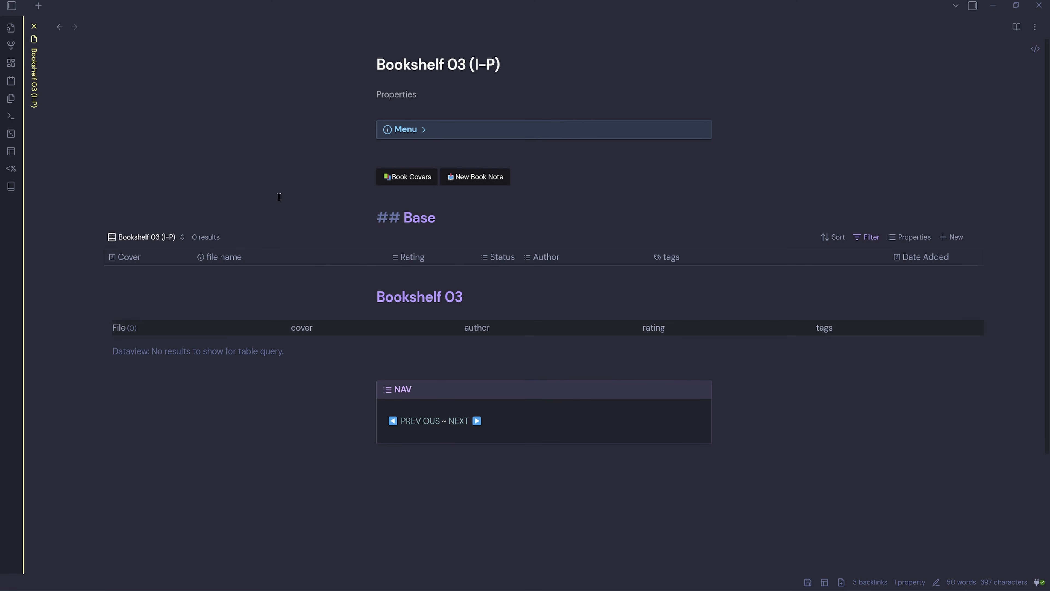
Open the Bookshelf 04 (R-S) note and insert the Metabind menu, Metabind buttons and Books.base embeds below its properties in the source
{"action": "left_click", "coordinate": [496, 138]}
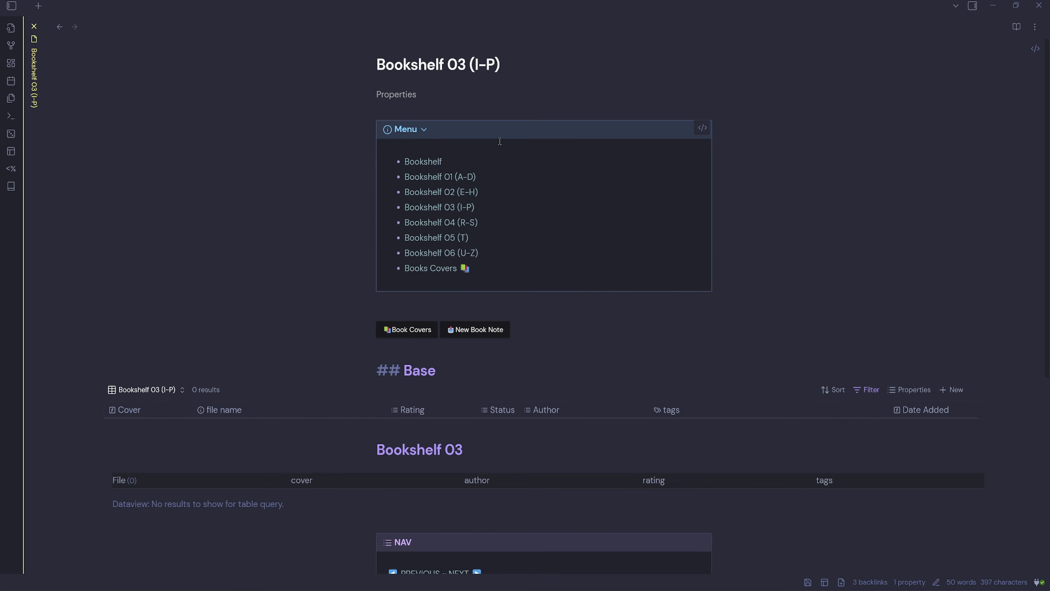
{"action": "left_click", "coordinate": [464, 229]}
{"action": "left_click", "coordinate": [1035, 27]}
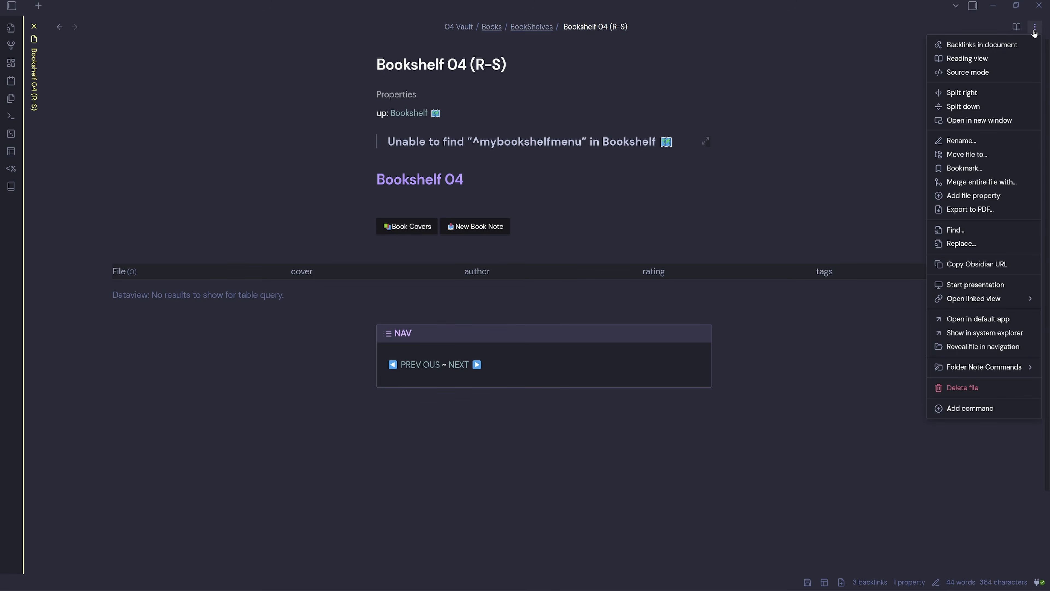
{"action": "left_click", "coordinate": [965, 72]}
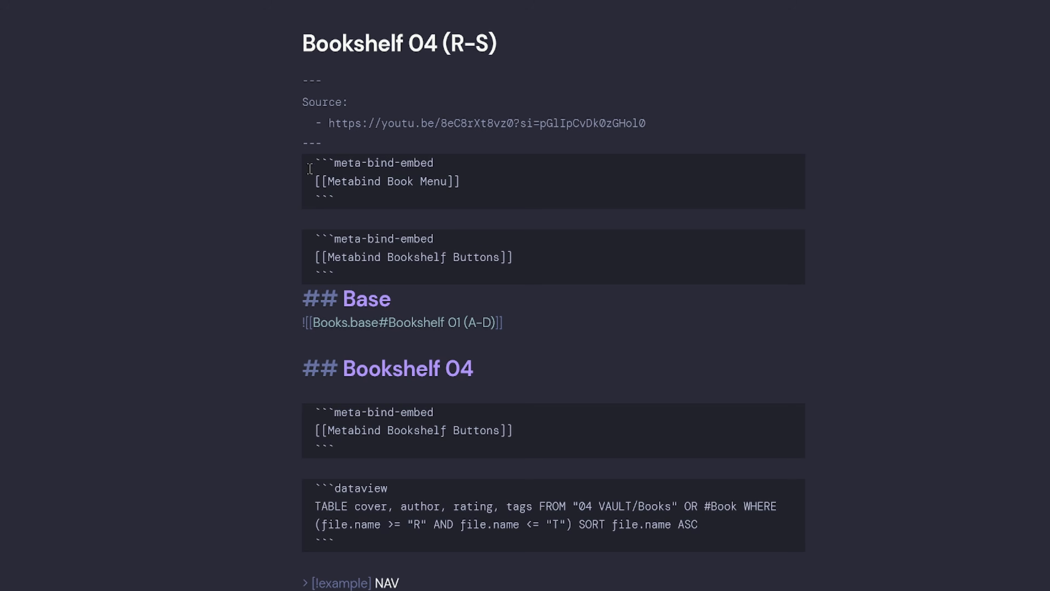
{"action": "left_click", "coordinate": [299, 166]}
{"action": "key", "text": "Return"}
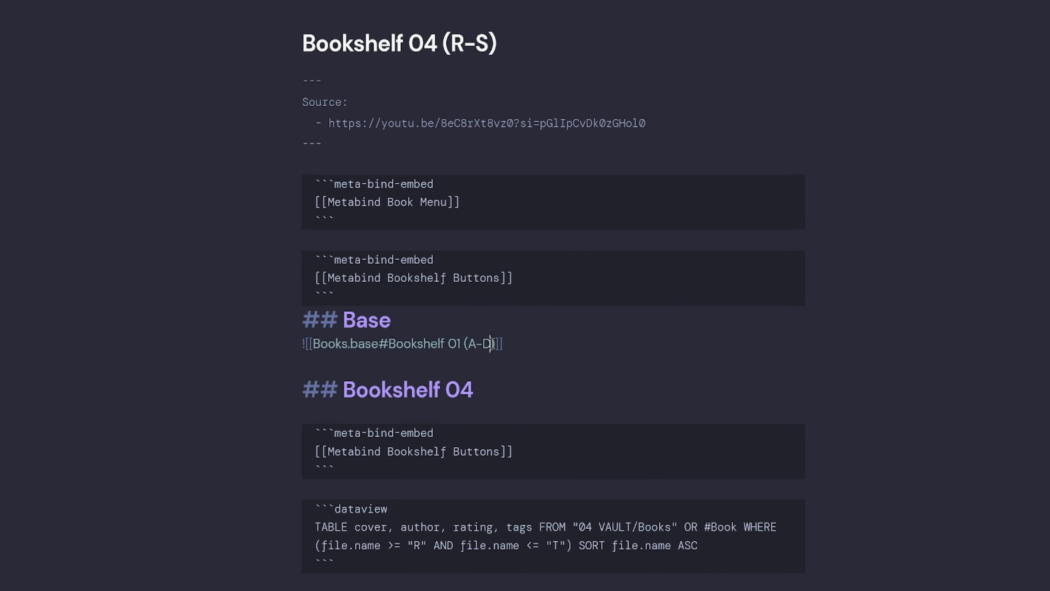
Point the Books.base embed to the view Bookshelf 04 (R-S), and return the note to live preview
{"action": "left_click_drag", "start_coordinate": [491, 344], "coordinate": [419, 345]}
{"action": "key", "text": "BackSpace"}
{"action": "key", "text": "BackSpace"}
{"action": "key", "text": "BackSpace"}
{"action": "key", "text": "BackSpace"}
{"action": "key", "text": "BackSpace"}
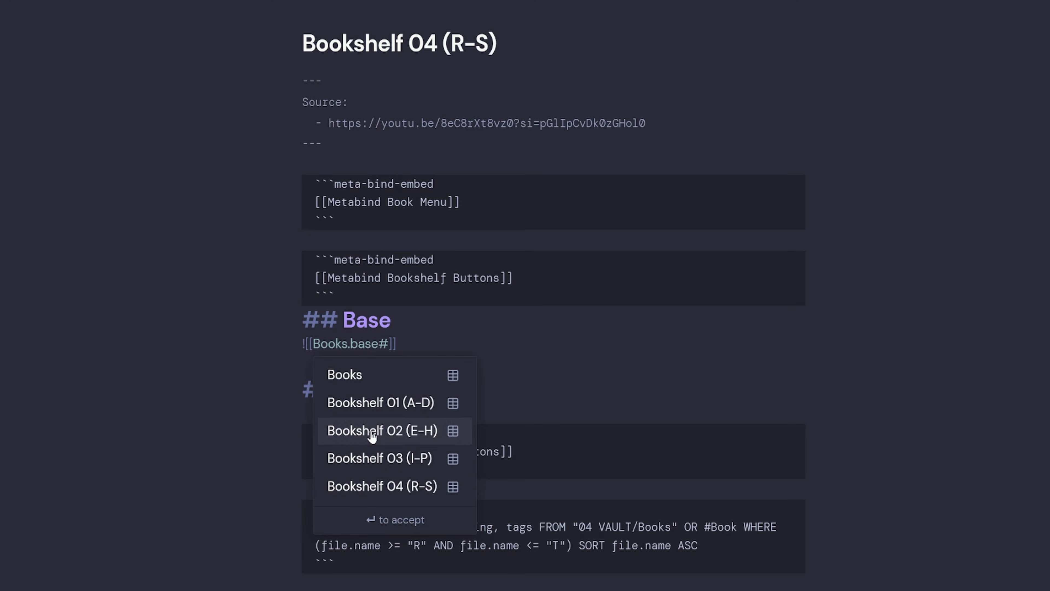
{"action": "left_click", "coordinate": [414, 486]}
{"action": "left_click", "coordinate": [1035, 27]}
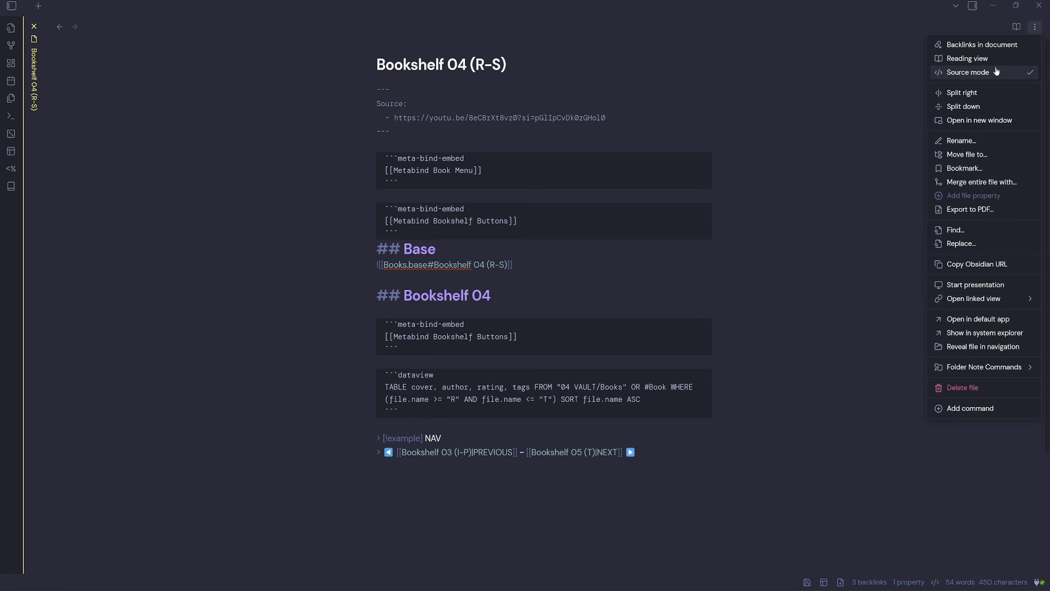
{"action": "left_click", "coordinate": [995, 71]}
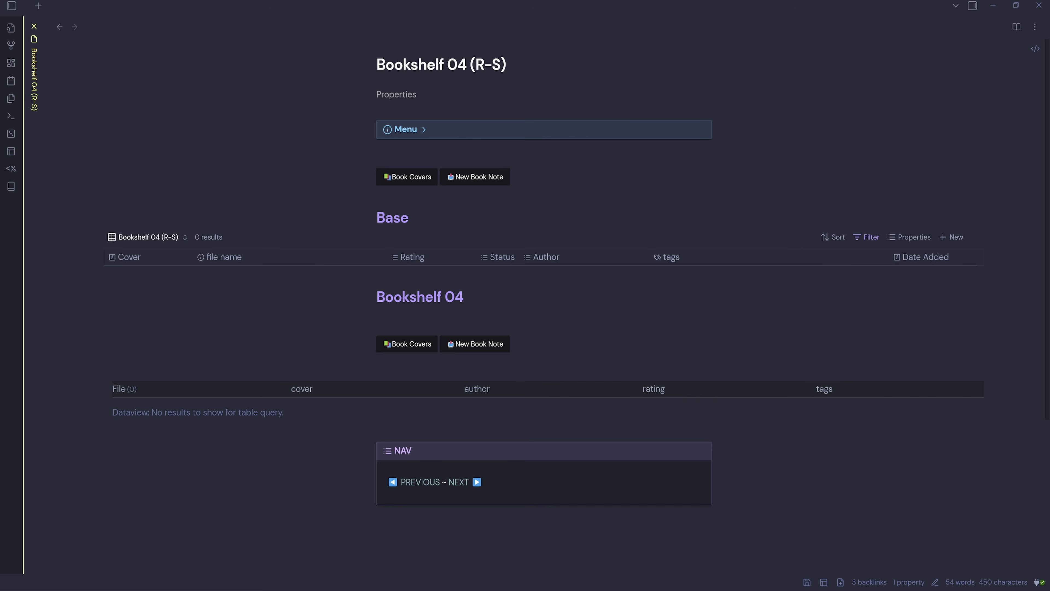
Reduce the Bookshelf 04 (R-S) view's filter to two file name starts-with conditions for its letter range, the first set to R
{"action": "left_click", "coordinate": [869, 240]}
{"action": "left_click", "coordinate": [1033, 447]}
{"action": "left_click", "coordinate": [1032, 427]}
{"action": "left_click", "coordinate": [1032, 410]}
{"action": "left_click", "coordinate": [961, 319]}
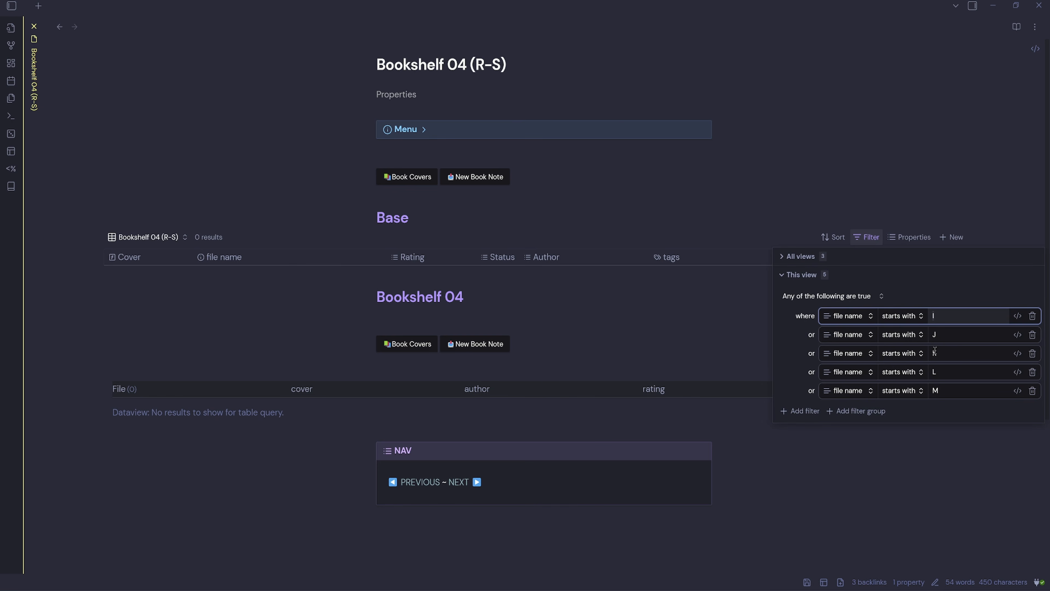
{"action": "left_click", "coordinate": [937, 330]}
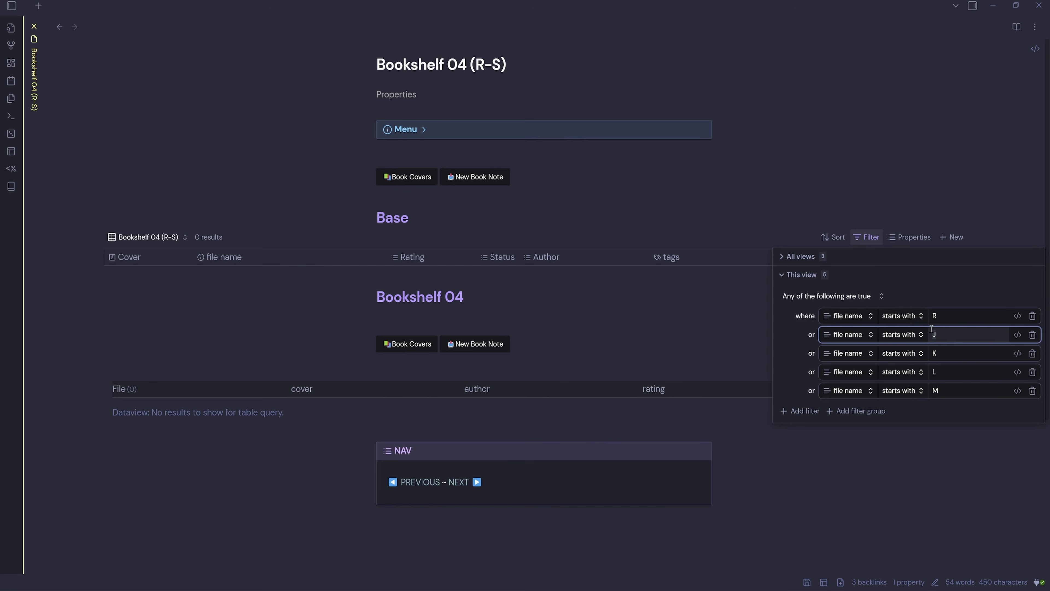
{"action": "left_click", "coordinate": [1033, 390]}
{"action": "left_click", "coordinate": [1033, 372]}
{"action": "left_click", "coordinate": [1032, 353]}
{"action": "left_click", "coordinate": [598, 202]}
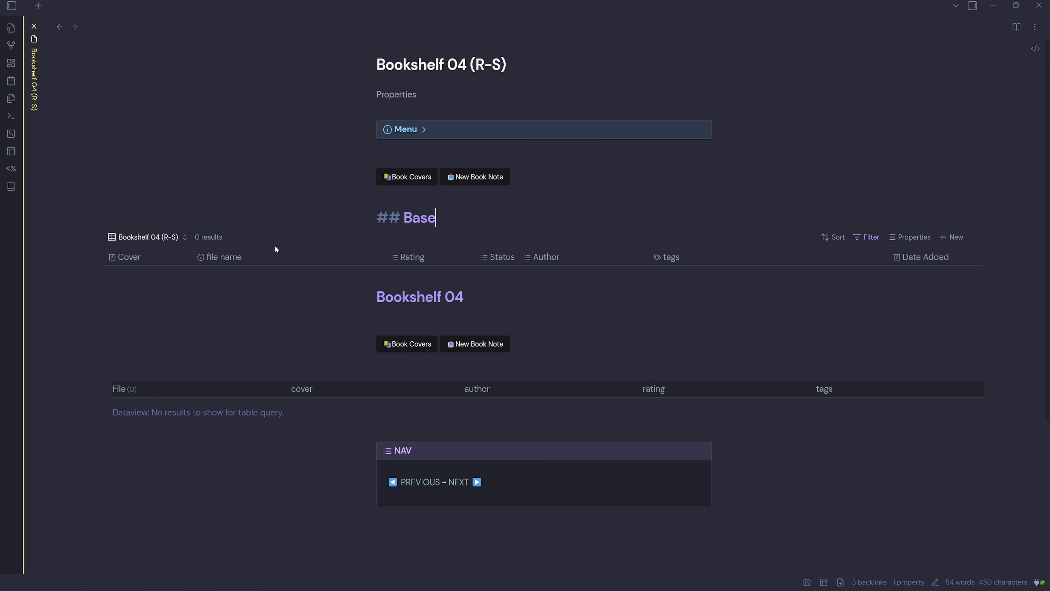
Duplicate the Bookshelf 04 (R-S) view as Bookshelf 05 (T), and switch the embedded base back to Bookshelf 04 (R-S)
{"action": "left_click", "coordinate": [186, 239]}
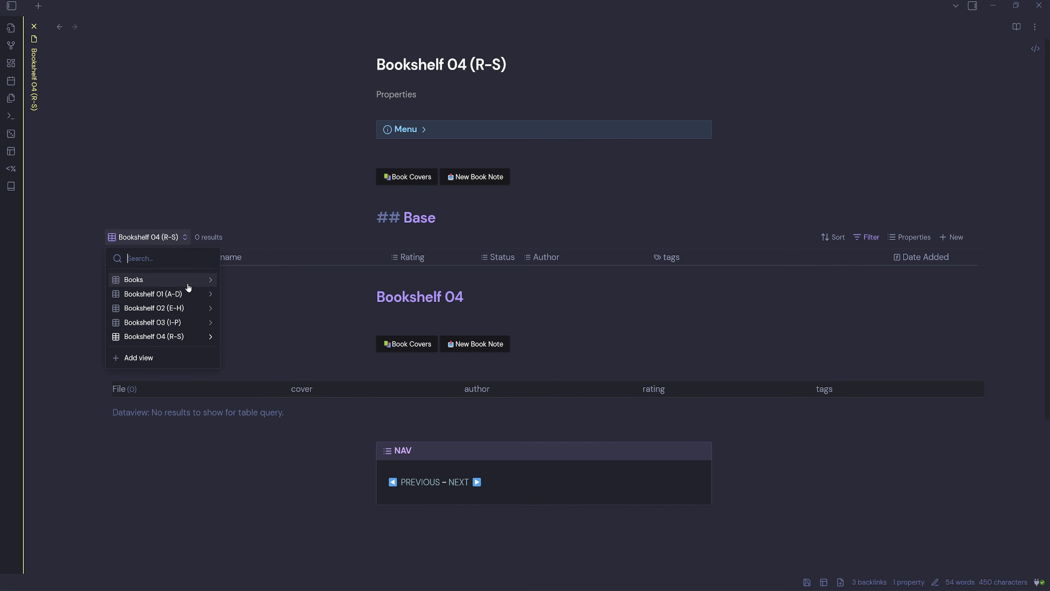
{"action": "left_click", "coordinate": [210, 337]}
{"action": "left_click", "coordinate": [204, 311]}
{"action": "left_click", "coordinate": [211, 277]}
{"action": "key", "text": "BackSpace"}
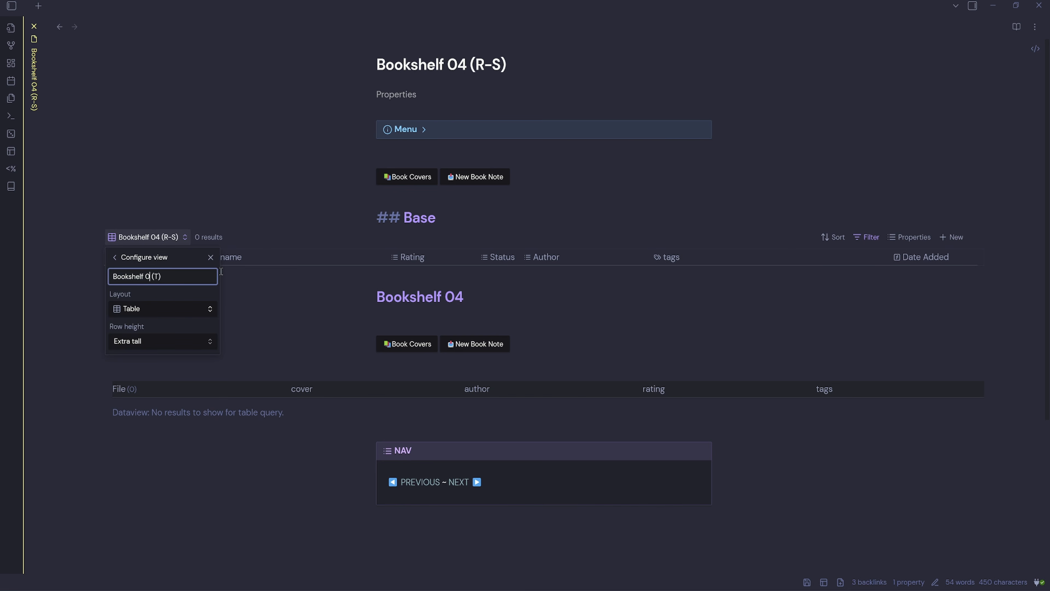
{"action": "key", "text": "Return"}
{"action": "left_click", "coordinate": [164, 243]}
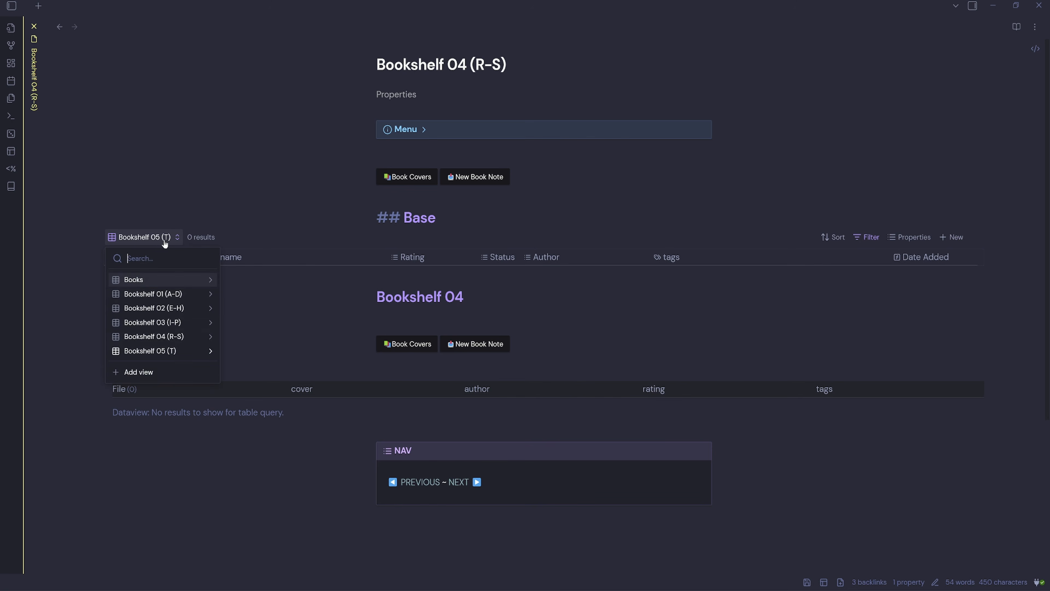
{"action": "left_click", "coordinate": [177, 336]}
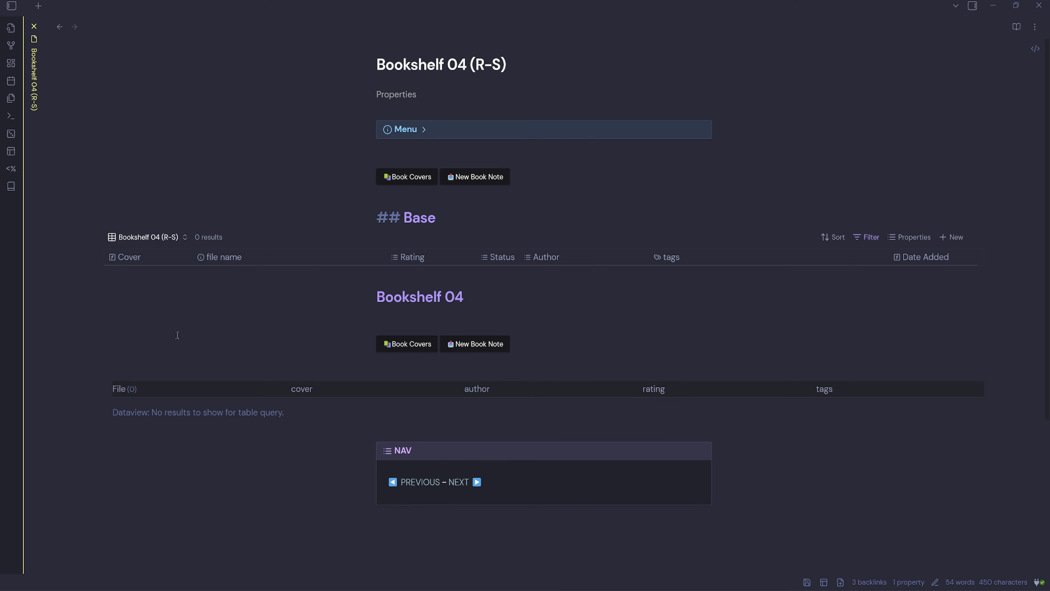
Copy the menu, buttons and base embed block from the source of Bookshelf 04 (R-S), and return to live preview
{"action": "left_click", "coordinate": [1035, 26]}
{"action": "left_click", "coordinate": [982, 73]}
{"action": "left_click_drag", "start_coordinate": [521, 266], "coordinate": [364, 156]}
{"action": "key", "text": "ctrl+c"}
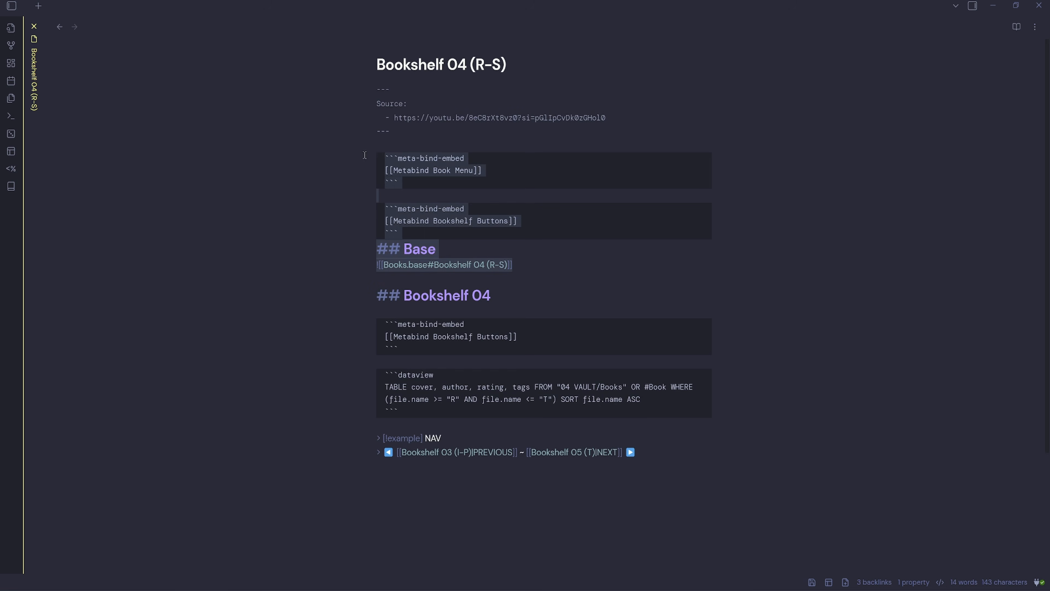
{"action": "left_click", "coordinate": [1035, 26]}
{"action": "left_click", "coordinate": [1000, 73]}
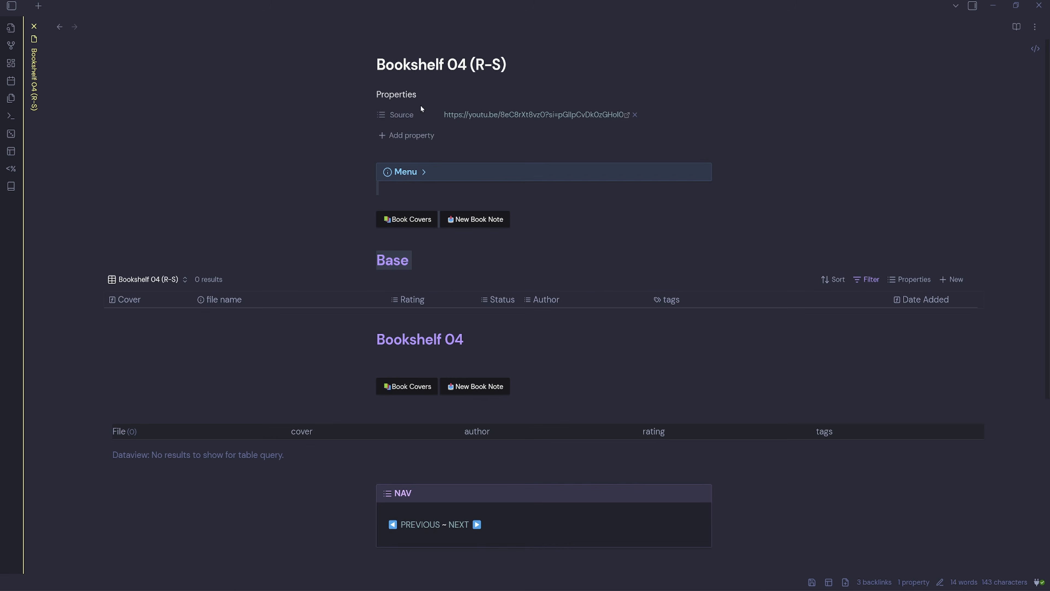
Open the Bookshelf 05 (T) note through the Menu callout and replace its old menu block with the copied embed block
{"action": "left_click", "coordinate": [413, 133]}
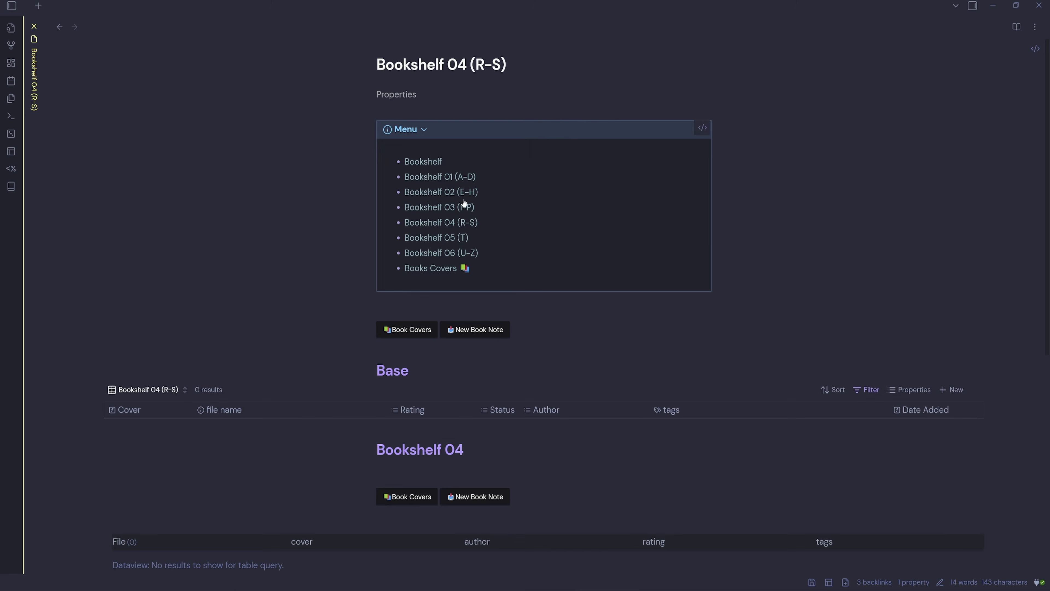
{"action": "left_click", "coordinate": [464, 239]}
{"action": "left_click", "coordinate": [1035, 26]}
{"action": "left_click", "coordinate": [982, 73]}
{"action": "left_click_drag", "start_coordinate": [424, 230], "coordinate": [339, 152]}
{"action": "key", "text": "ctrl+v"}
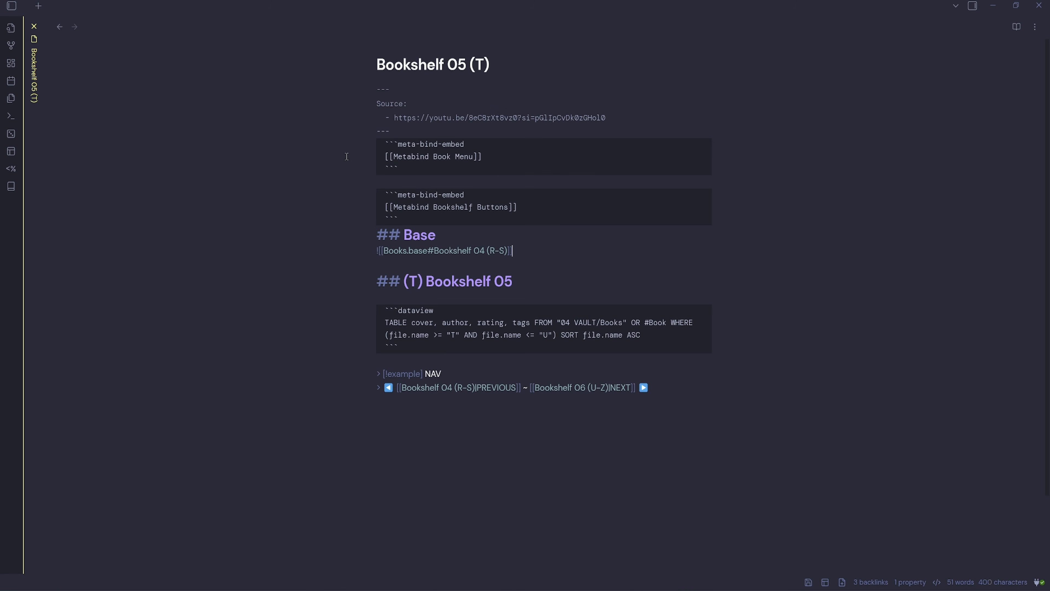
Point the Books.base embed to the view Bookshelf 05 (T), and return the note to live preview
{"action": "left_click_drag", "start_coordinate": [508, 249], "coordinate": [433, 251]}
{"action": "key", "text": "BackSpace"}
{"action": "type", "text": "Bo"}
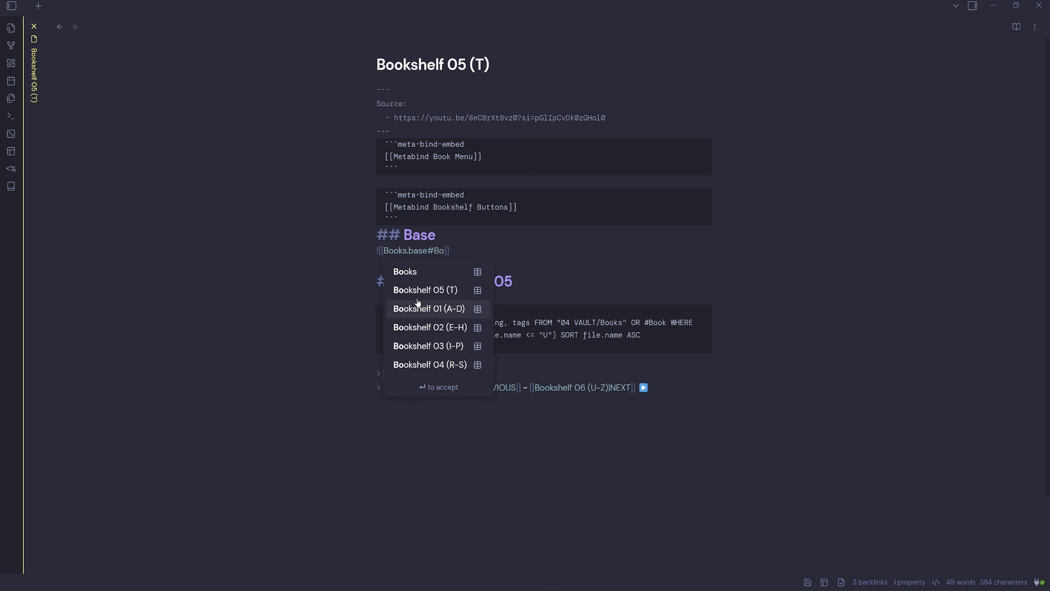
{"action": "left_click", "coordinate": [425, 290]}
{"action": "left_click", "coordinate": [1035, 26]}
{"action": "left_click", "coordinate": [1009, 75]}
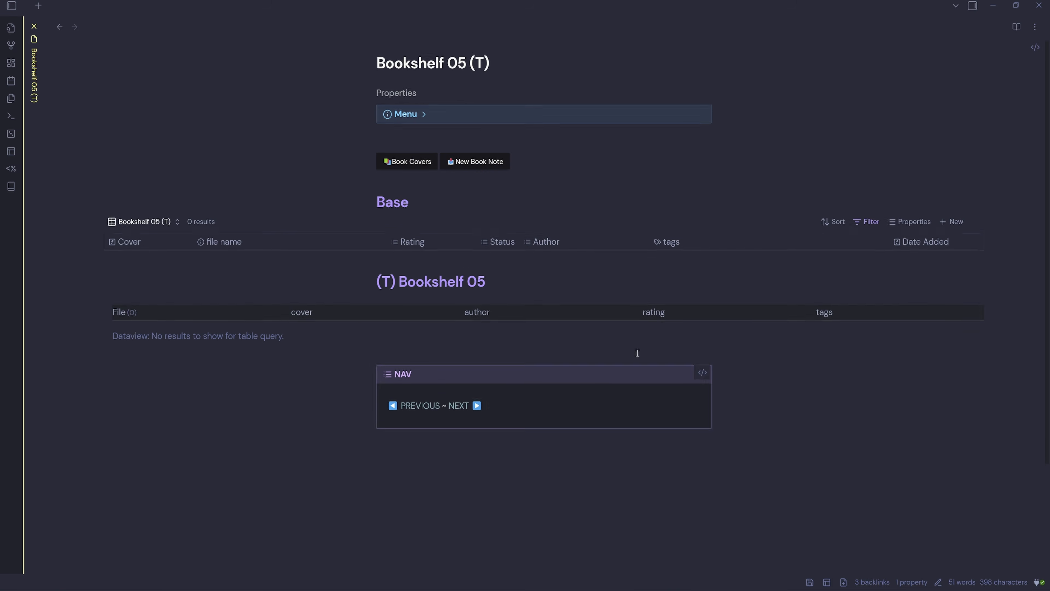
Filter the Bookshelf 05 (T) view to file names starting with T, and remove the condition for S
{"action": "left_click", "coordinate": [871, 224]}
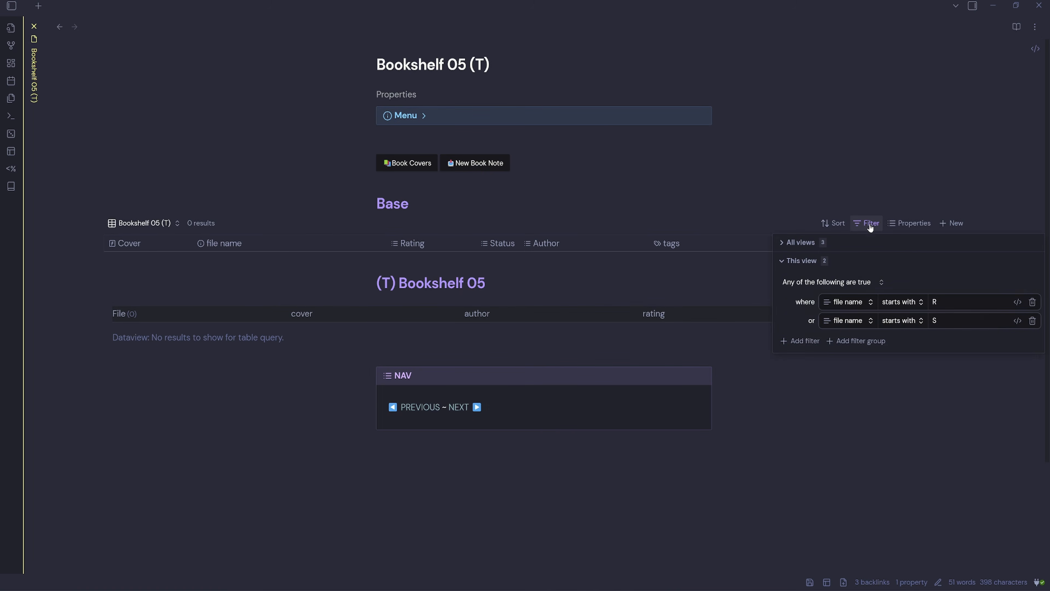
{"action": "type", "text": "T"}
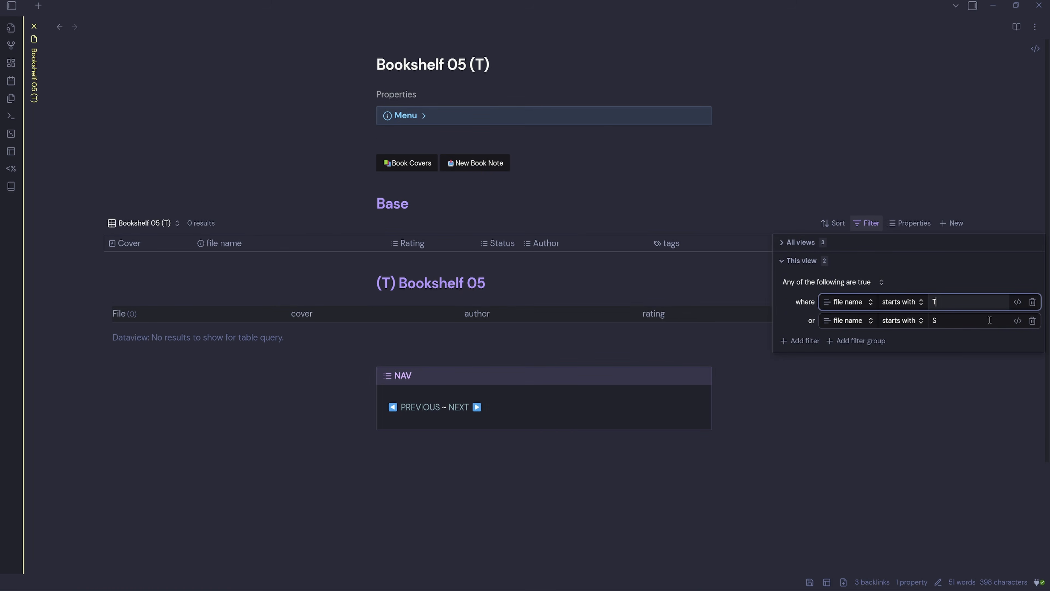
{"action": "left_click", "coordinate": [1033, 321]}
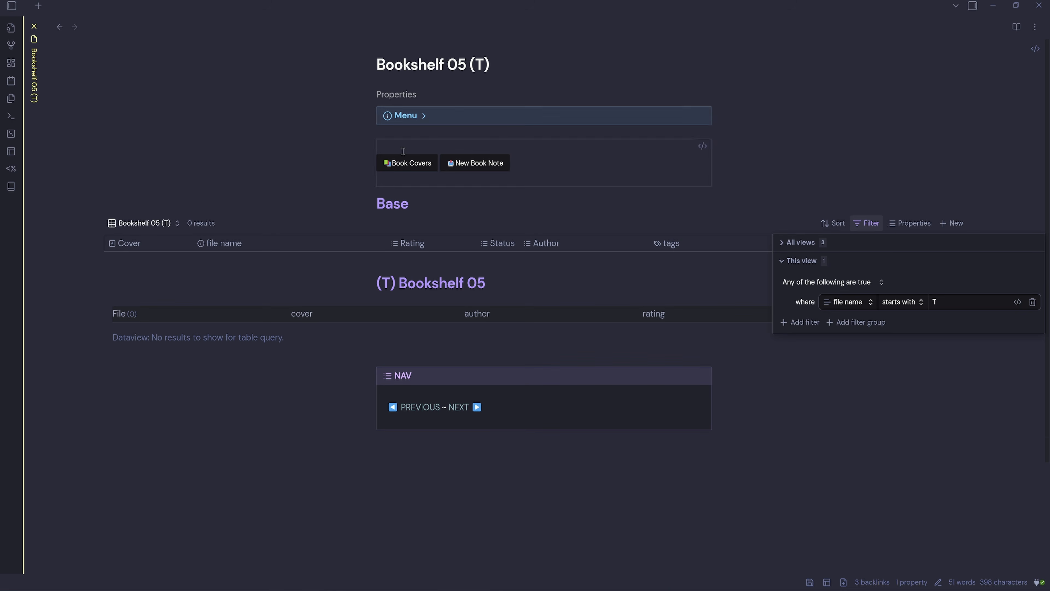
{"action": "left_click", "coordinate": [421, 120]}
{"action": "left_click", "coordinate": [450, 120]}
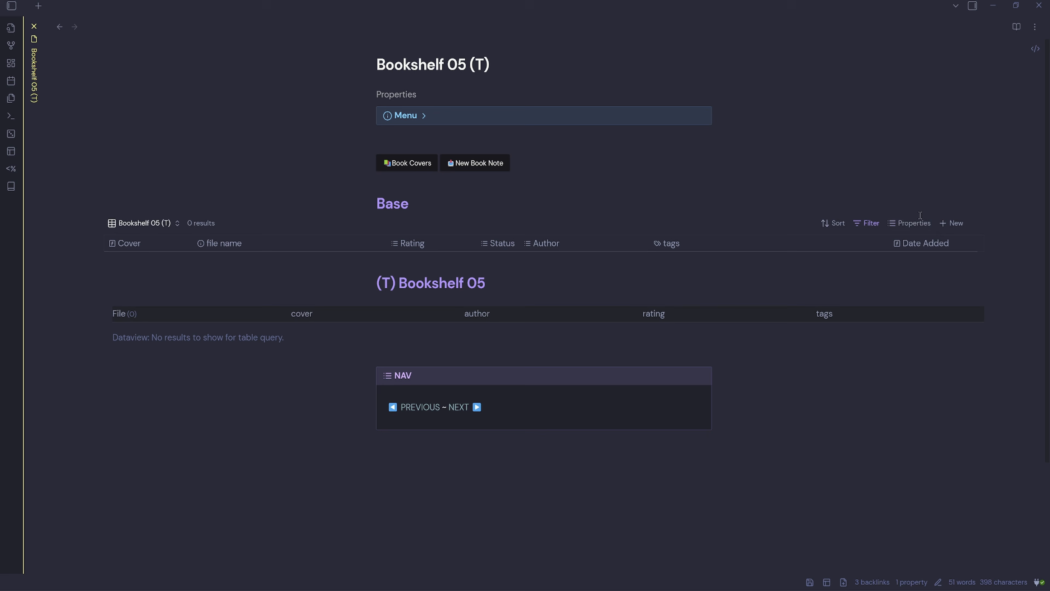
Open the Bookshelf 06 (U-Z) note and replace its old up link, menu and buttons block with the copied embed block
{"action": "left_click", "coordinate": [434, 120]}
{"action": "left_click", "coordinate": [467, 243]}
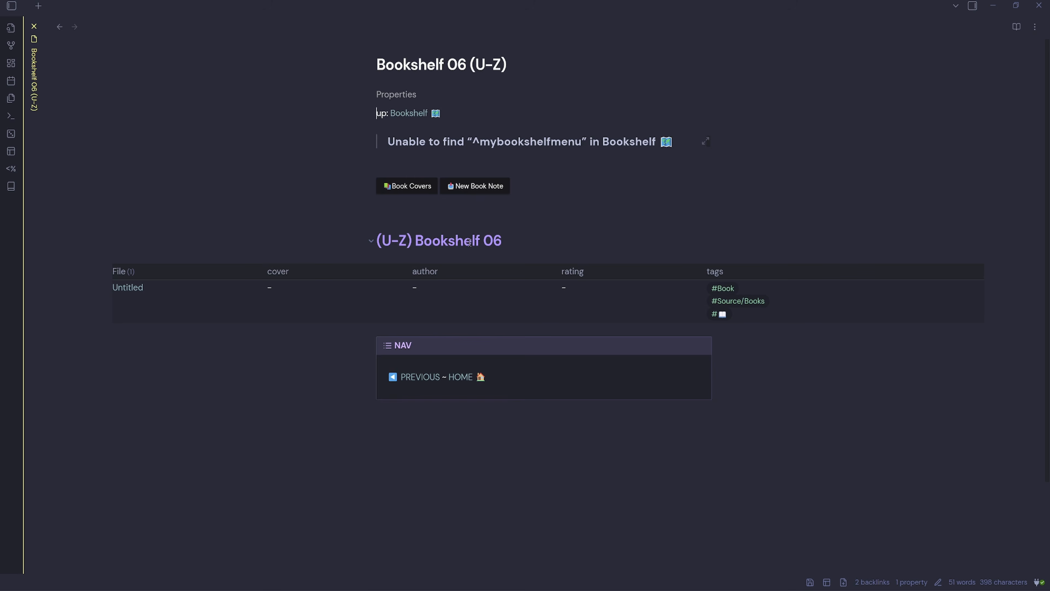
{"action": "left_click", "coordinate": [1035, 28]}
{"action": "left_click", "coordinate": [986, 74]}
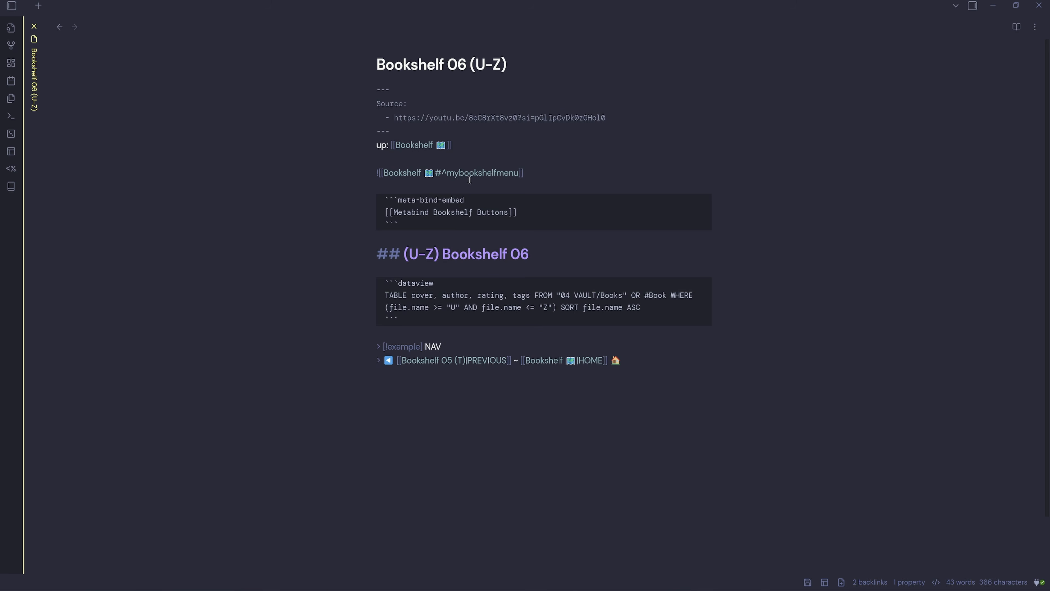
{"action": "left_click_drag", "start_coordinate": [398, 225], "coordinate": [316, 145]}
{"action": "key", "text": "BackSpace"}
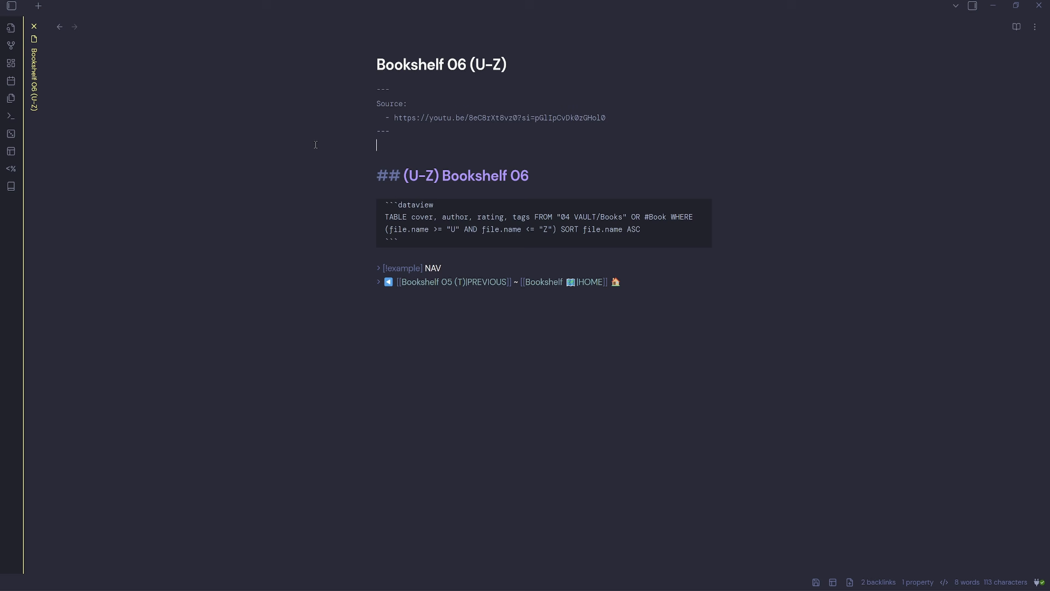
{"action": "type", "text": "```meta-bind-embed [[Metabind Book Menu]] ```  ```meta-bind-embed [[Metabind Bookshelf Buttons]] ``` ## Base ![[Books.base#Bookshelf 04 (R-S)]]"}
Remove the Bookshelf 04 (R-S) view reference from the Books.base embed and return the note to live preview
{"action": "left_click_drag", "start_coordinate": [509, 265], "coordinate": [429, 267]}
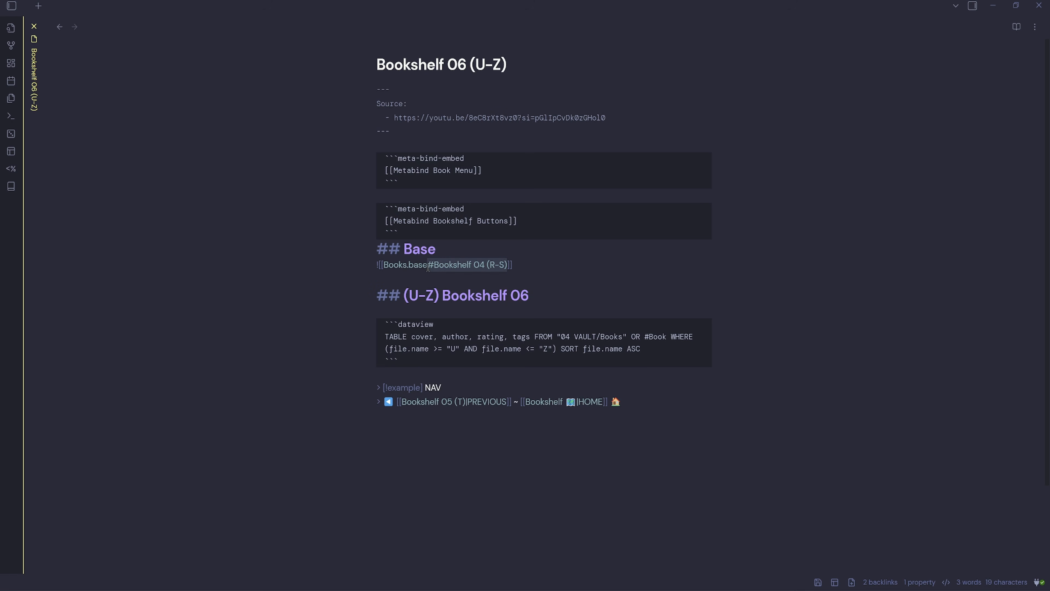
{"action": "key", "text": "BackSpace"}
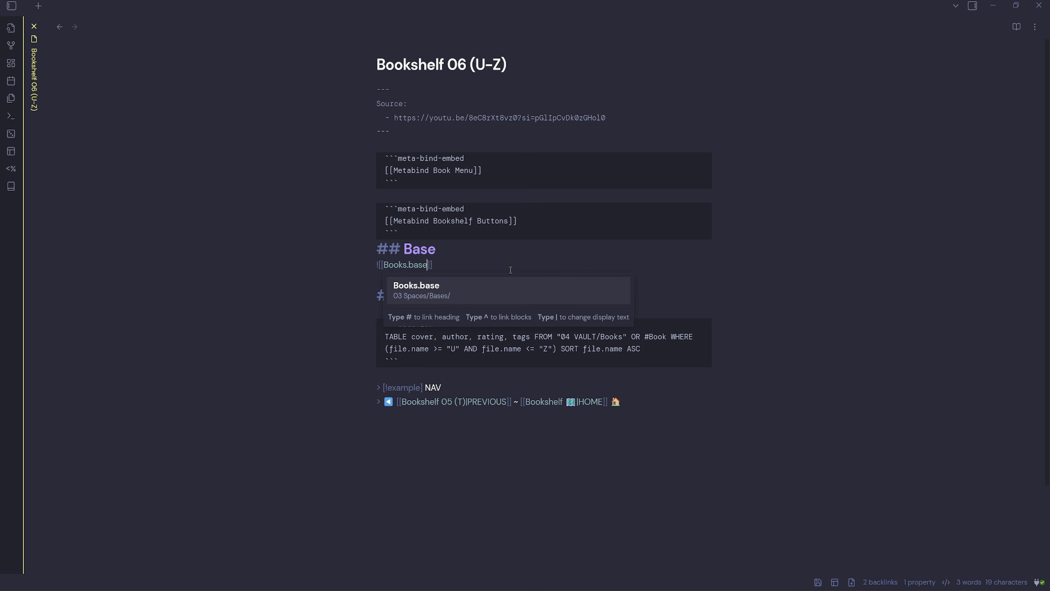
{"action": "left_click", "coordinate": [508, 264]}
{"action": "left_click", "coordinate": [1035, 26]}
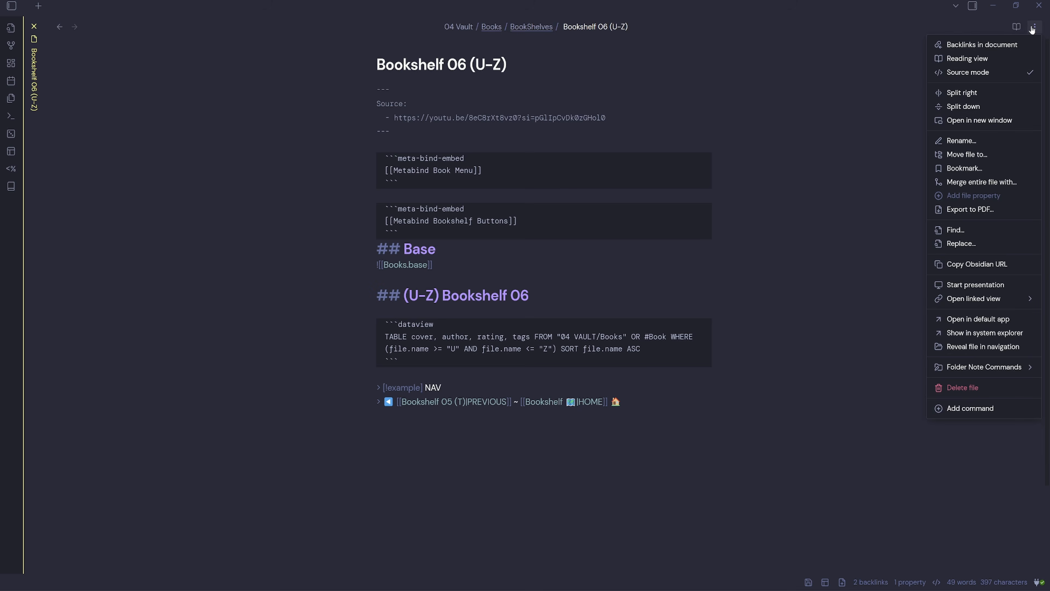
{"action": "left_click", "coordinate": [984, 73]}
Duplicate the Bookshelf 05 (T) view of the embedded base and name the copy Bookshelf 06 (U-Z)
{"action": "left_click", "coordinate": [128, 237]}
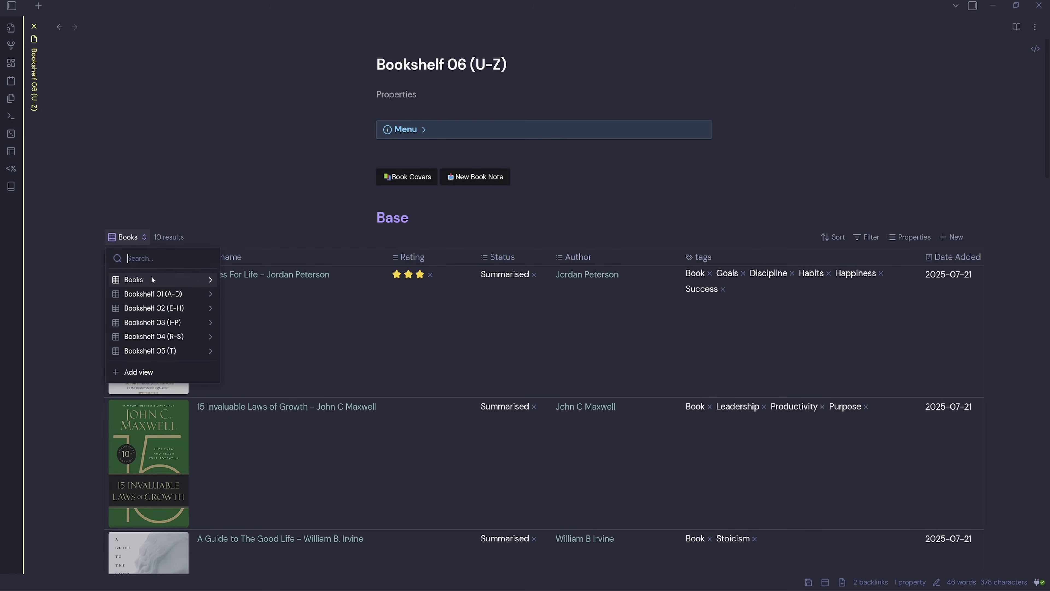
{"action": "left_click", "coordinate": [187, 351]}
{"action": "left_click", "coordinate": [143, 237]}
{"action": "left_click", "coordinate": [191, 310]}
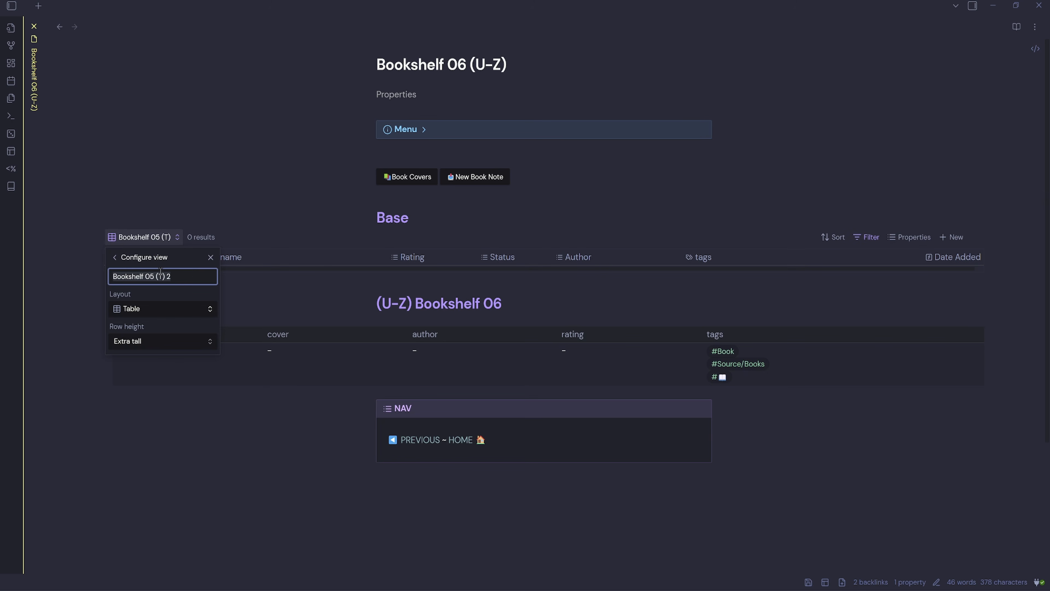
{"action": "left_click", "coordinate": [191, 273]}
{"action": "left_click", "coordinate": [261, 233]}
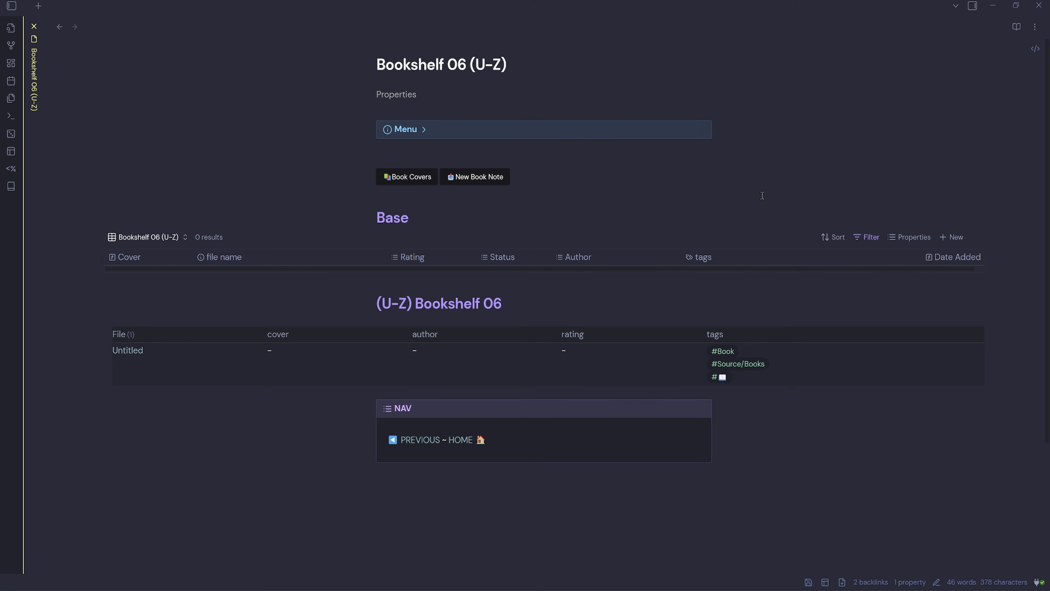
Set the Bookshelf 06 (U-Z) filter to file names starting with U, and add an alternative condition for V
{"action": "left_click", "coordinate": [876, 239]}
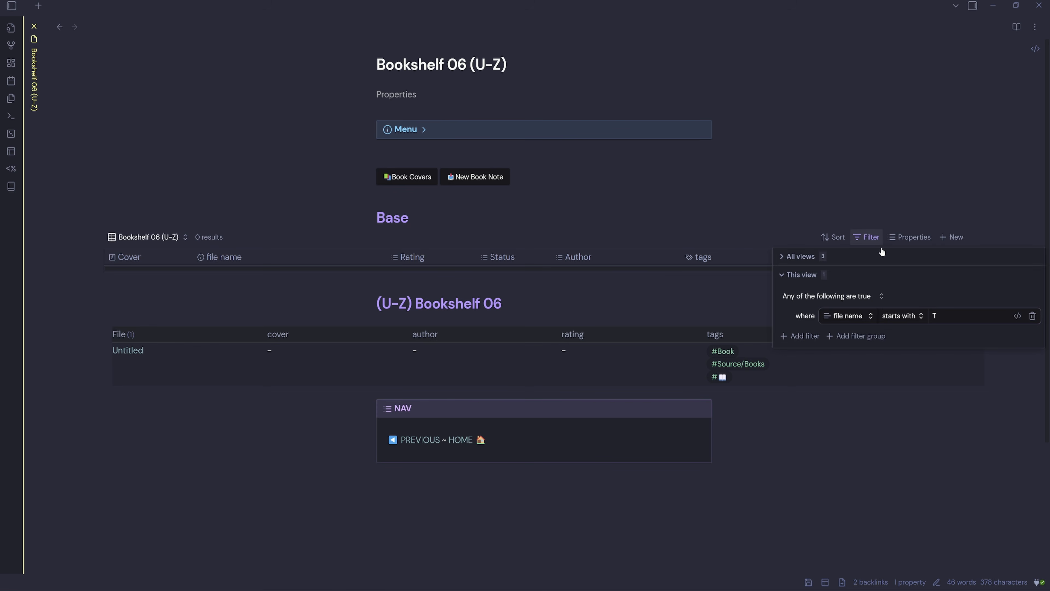
{"action": "key", "text": "BackSpace"}
{"action": "type", "text": "U"}
{"action": "left_click", "coordinate": [1018, 316]}
{"action": "left_click", "coordinate": [800, 336]}
{"action": "left_click", "coordinate": [1018, 335]}
{"action": "left_click", "coordinate": [969, 336]}
{"action": "type", "text": "file.name.startsWith(\"U\")"}
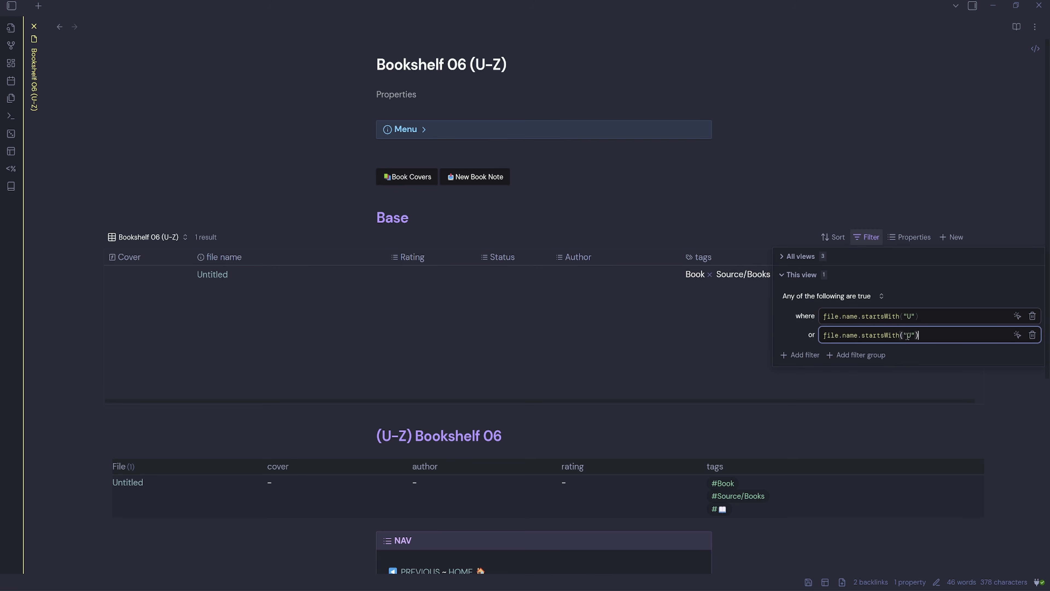
{"action": "left_click", "coordinate": [912, 336]}
{"action": "key", "text": "BackSpace"}
{"action": "type", "text": "V"}
Add an alternative filter condition for file names starting with W to the Bookshelf 06 (U-Z) view
{"action": "left_click", "coordinate": [800, 355]}
{"action": "left_click", "coordinate": [1018, 354]}
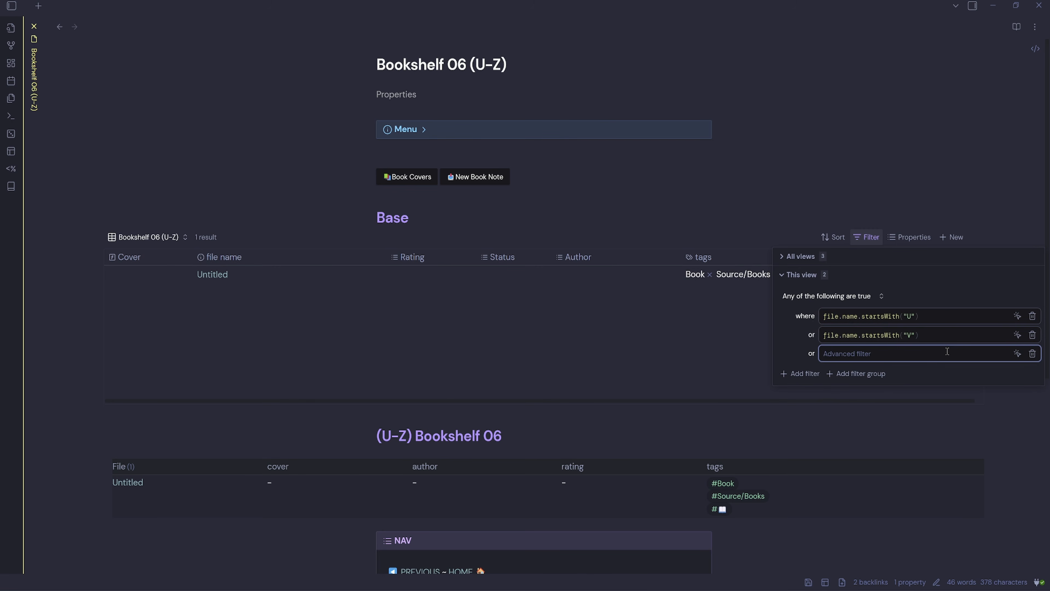
{"action": "type", "text": "file.name.startsWith(\"U\")"}
{"action": "left_click", "coordinate": [911, 364]}
{"action": "key", "text": "BackSpace"}
{"action": "type", "text": "W"}
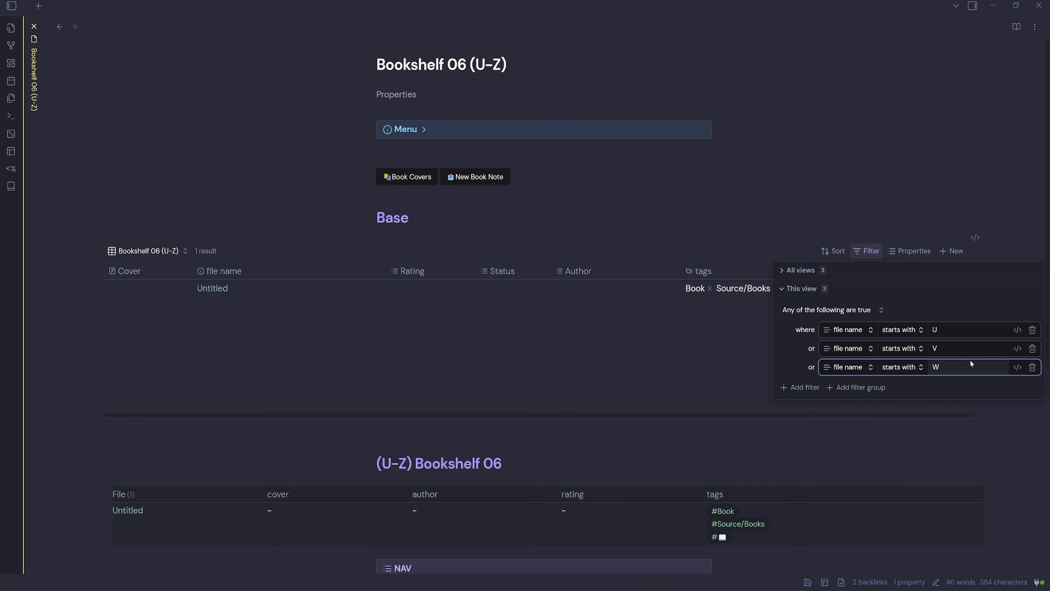
Add alternative conditions for file names starting with X, Y and Z, and close the view's filter settings
{"action": "left_click", "coordinate": [800, 388]}
{"action": "left_click", "coordinate": [1018, 386]}
{"action": "type", "text": "file.name.startsWith(\"U\")"}
{"action": "key", "text": "BackSpace"}
{"action": "type", "text": "X"}
{"action": "left_click", "coordinate": [800, 406]}
{"action": "type", "text": "file.name.startsWith(\"U\")"}
{"action": "key", "text": "Left"}
{"action": "key", "text": "Left"}
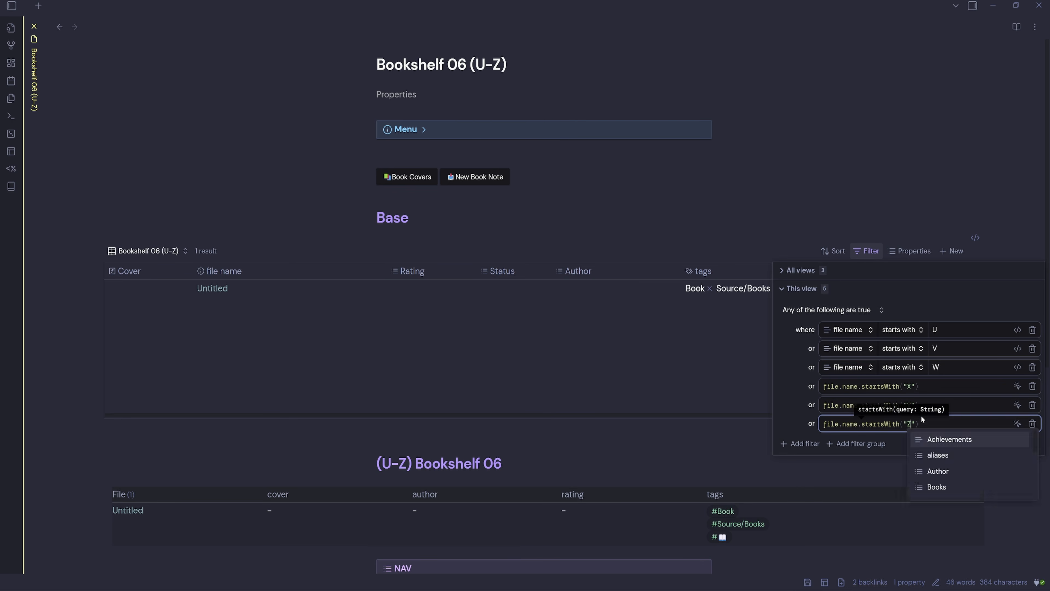
{"action": "left_click", "coordinate": [728, 197]}
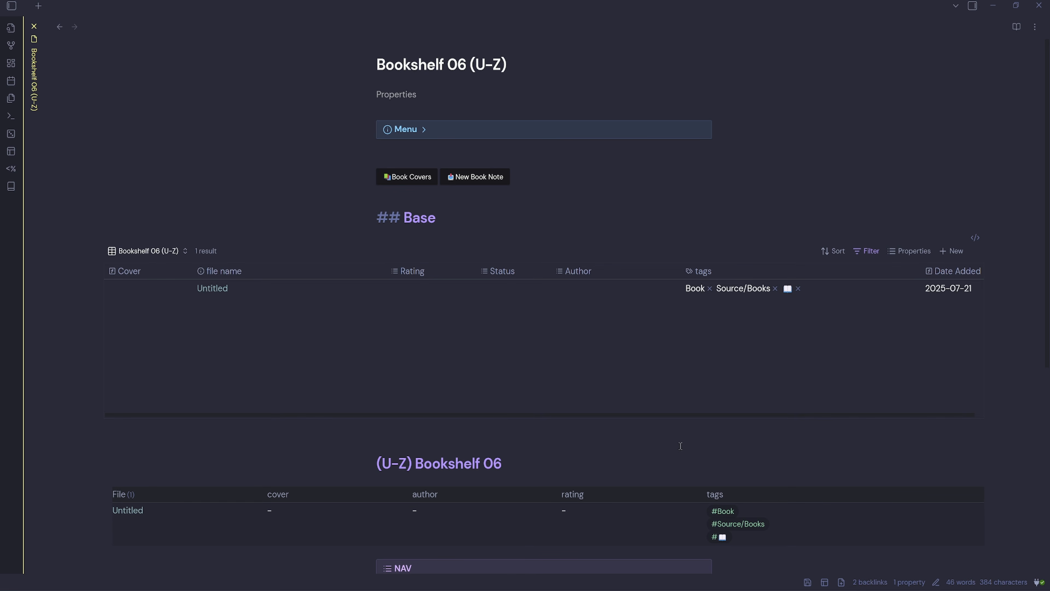
Check the Untitled book note in a split pane, and examine the Dataview query in the Books Covers note
{"action": "left_click", "coordinate": [213, 288], "text": "ctrl+alt"}
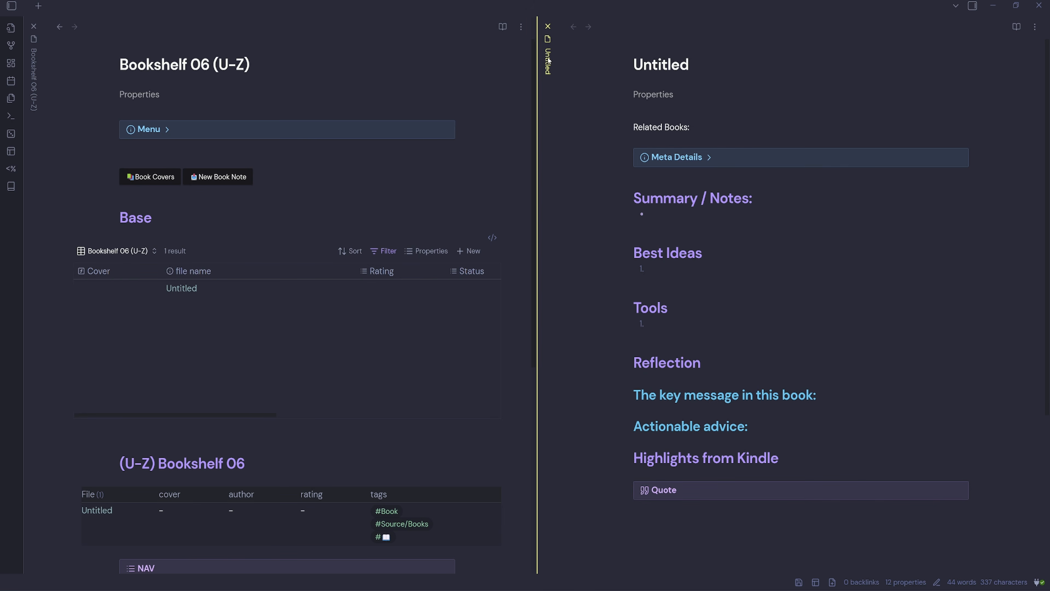
{"action": "left_click", "coordinate": [548, 26]}
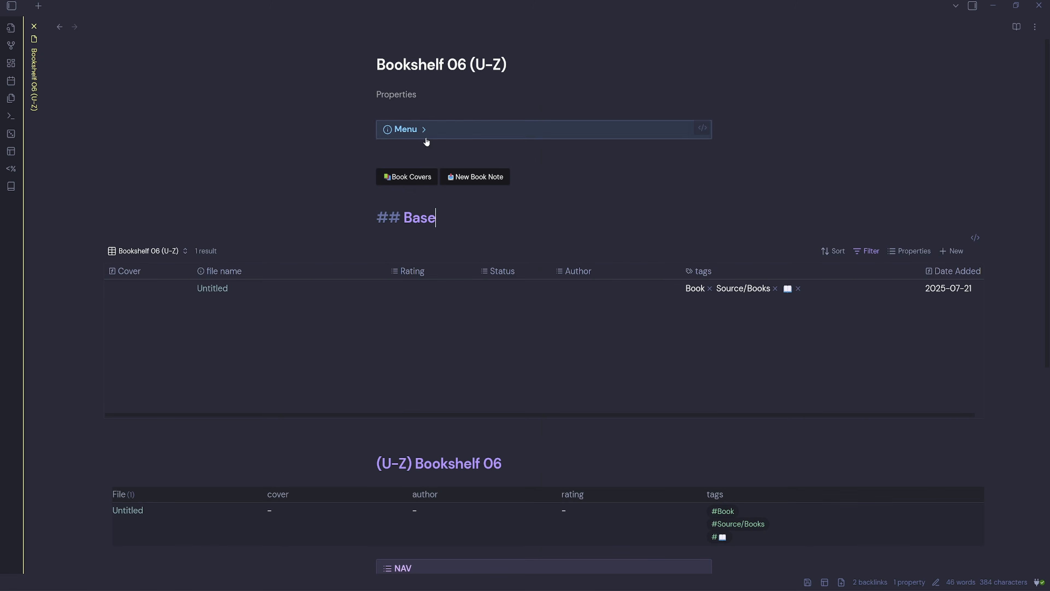
{"action": "left_click", "coordinate": [426, 132]}
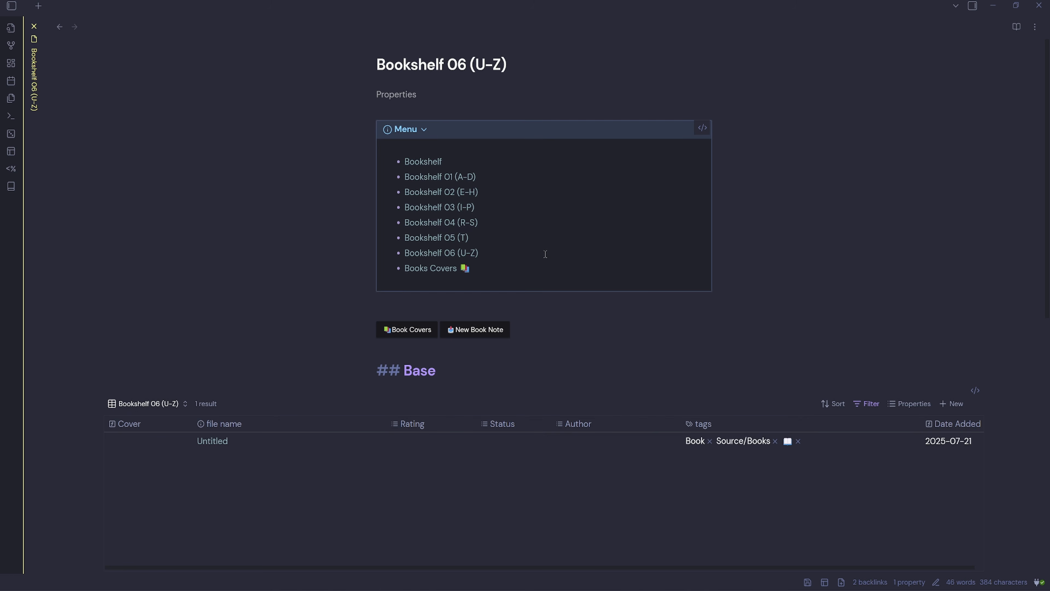
{"action": "left_click", "coordinate": [429, 276]}
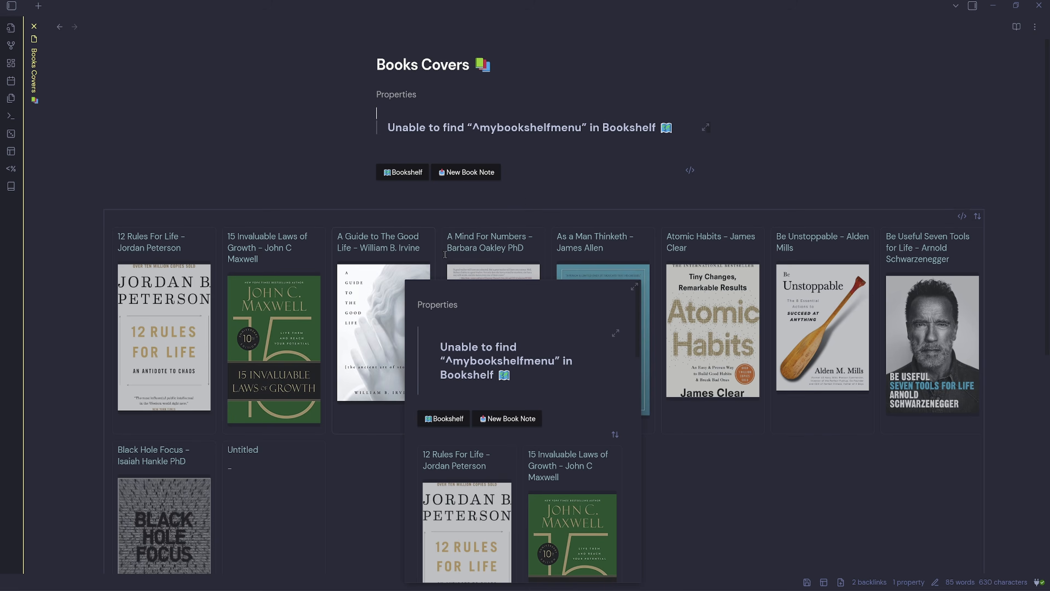
{"action": "left_click", "coordinate": [977, 216]}
{"action": "left_click", "coordinate": [962, 216]}
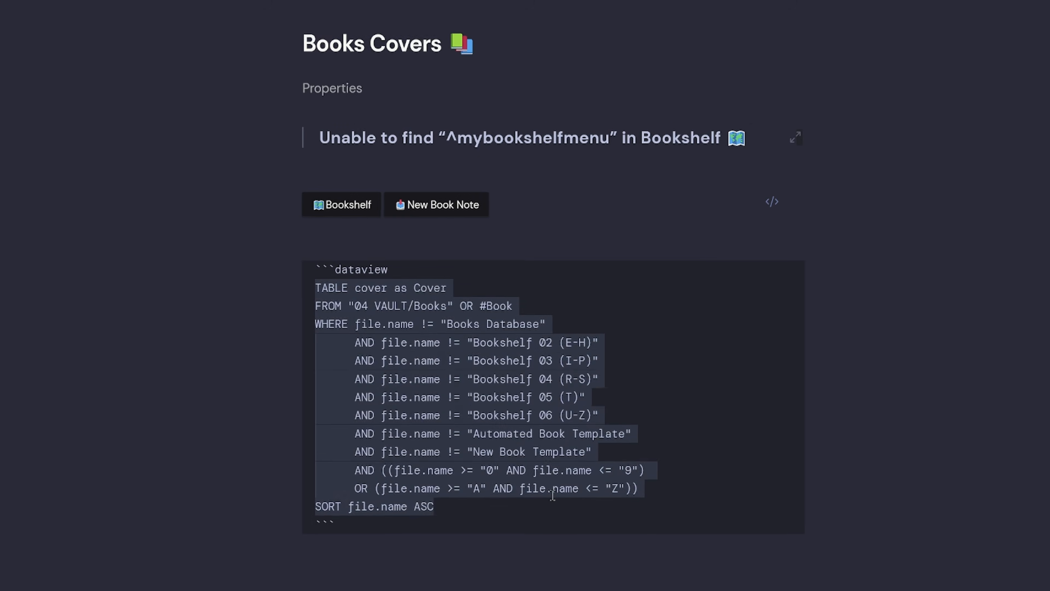
{"action": "left_click_drag", "start_coordinate": [399, 503], "coordinate": [209, 271]}
{"action": "left_click", "coordinate": [575, 422]}
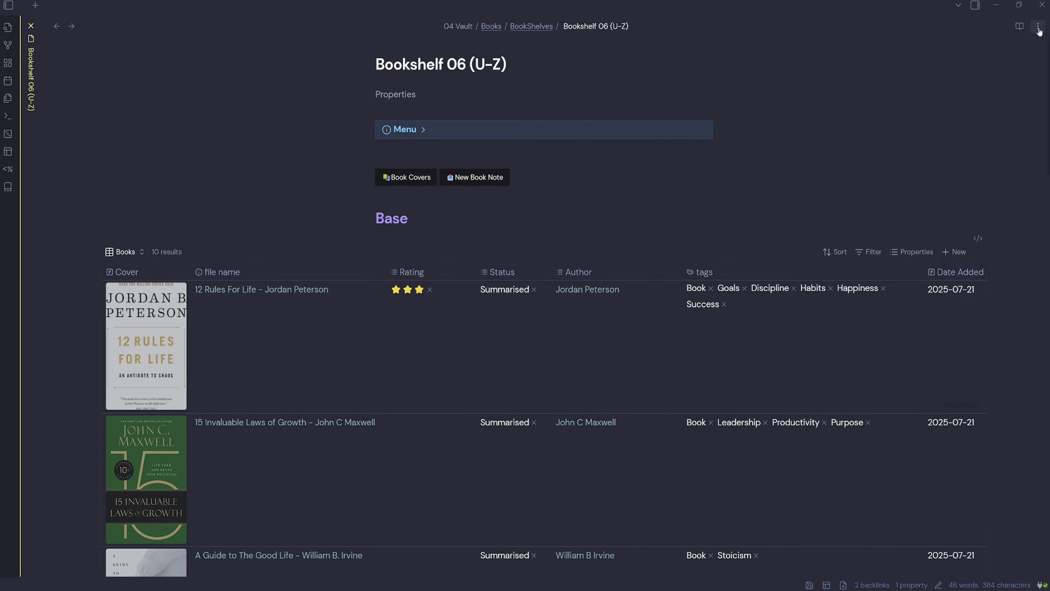
Copy the Metabind Book Menu and Metabind Bookshelf Buttons embed blocks from the source of Bookshelf 06 (U-Z)
{"action": "left_click", "coordinate": [1035, 26]}
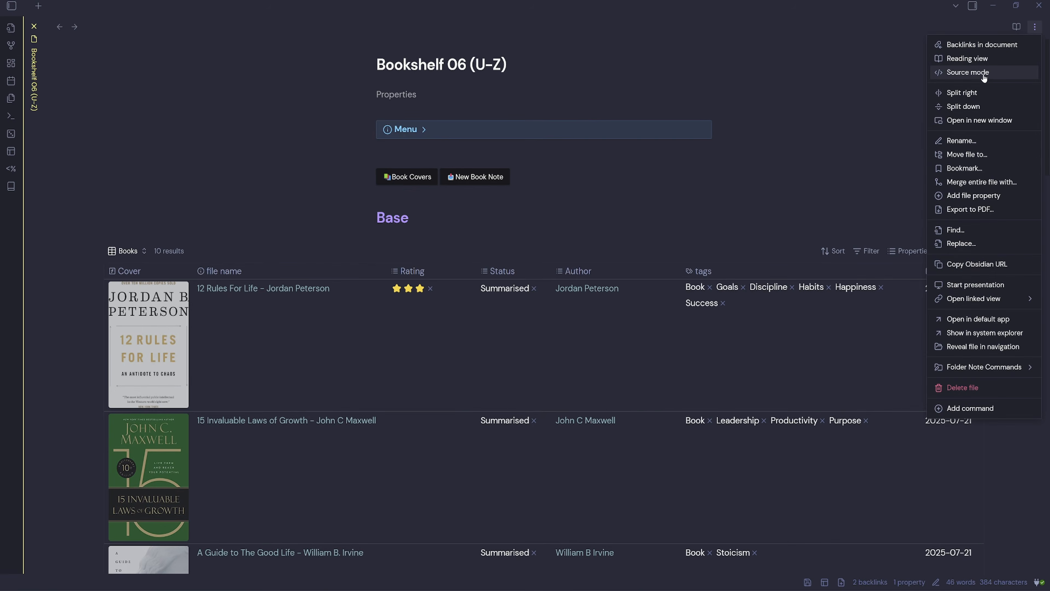
{"action": "left_click", "coordinate": [985, 74]}
{"action": "left_click_drag", "start_coordinate": [440, 231], "coordinate": [351, 158]}
{"action": "key", "text": "ctrl+c"}
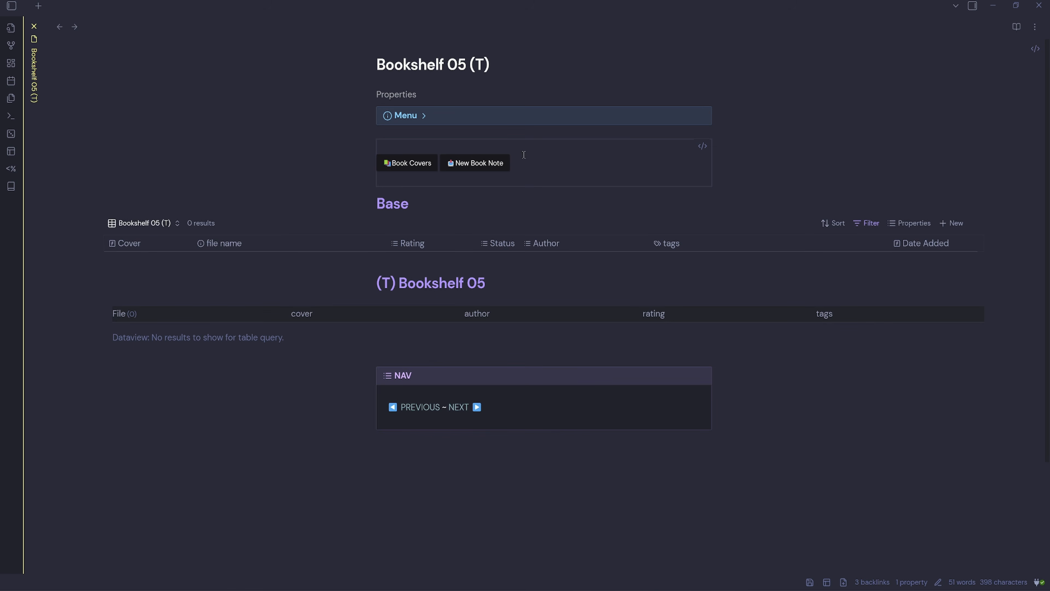
Replace the old menu and buttons embeds in the Books Covers note's source with the copied blocks, and return to live preview
{"action": "left_click", "coordinate": [410, 164]}
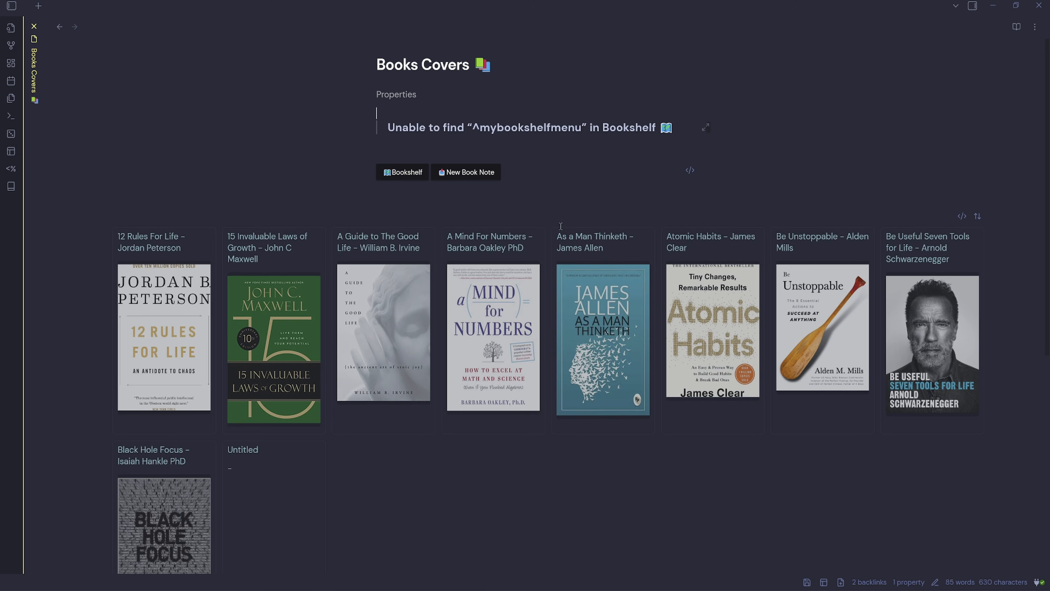
{"action": "left_click", "coordinate": [1035, 27]}
{"action": "left_click", "coordinate": [994, 73]}
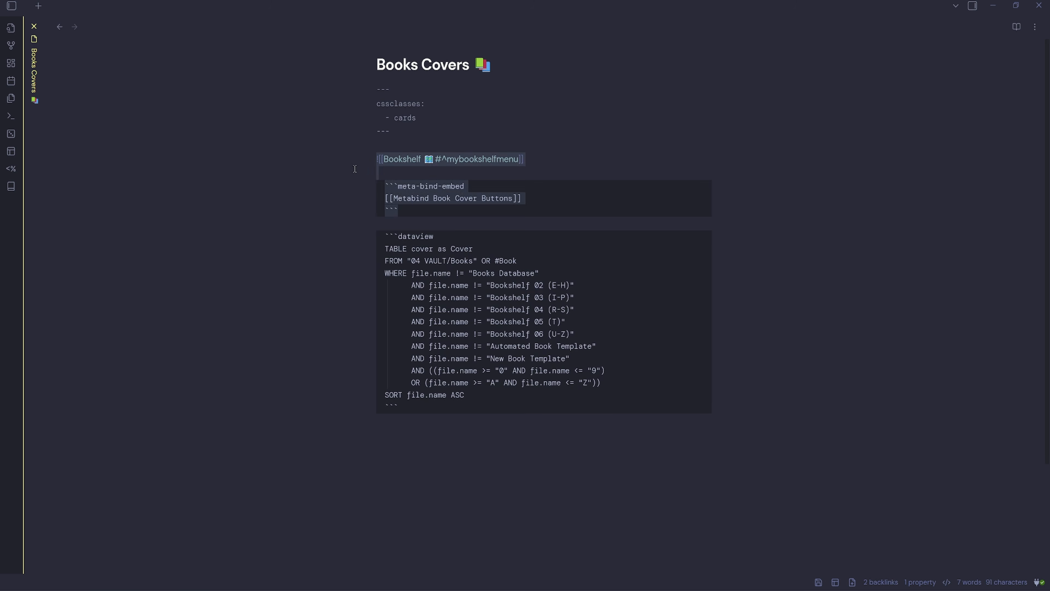
{"action": "key", "text": "BackSpace"}
{"action": "key", "text": "ctrl+v"}
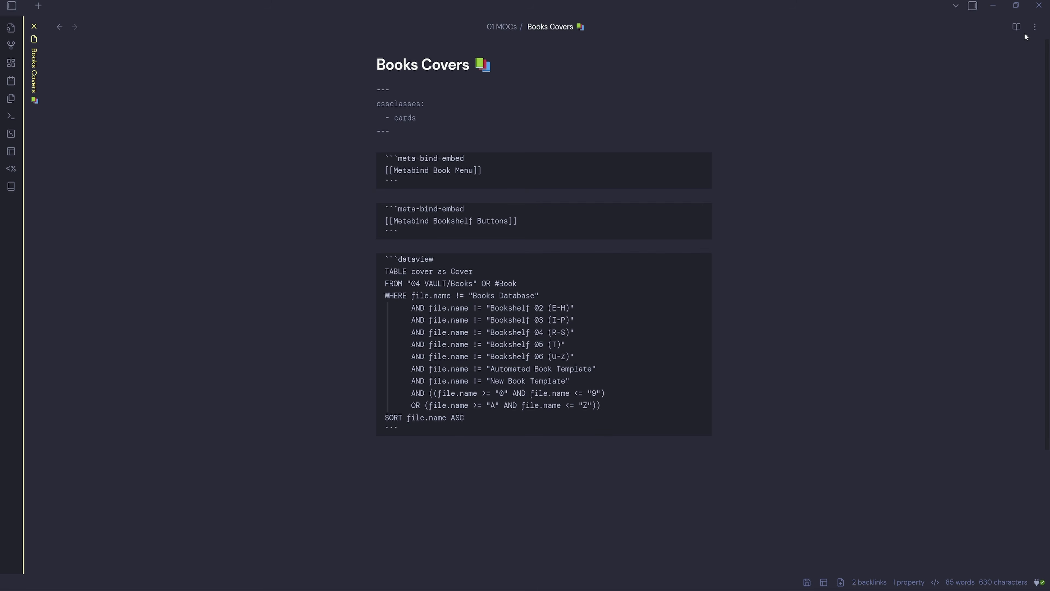
{"action": "left_click", "coordinate": [1035, 26]}
{"action": "left_click", "coordinate": [1011, 72]}
Test the embedded Menu callout and the Book Covers button in the Books Covers note
{"action": "left_click", "coordinate": [432, 135]}
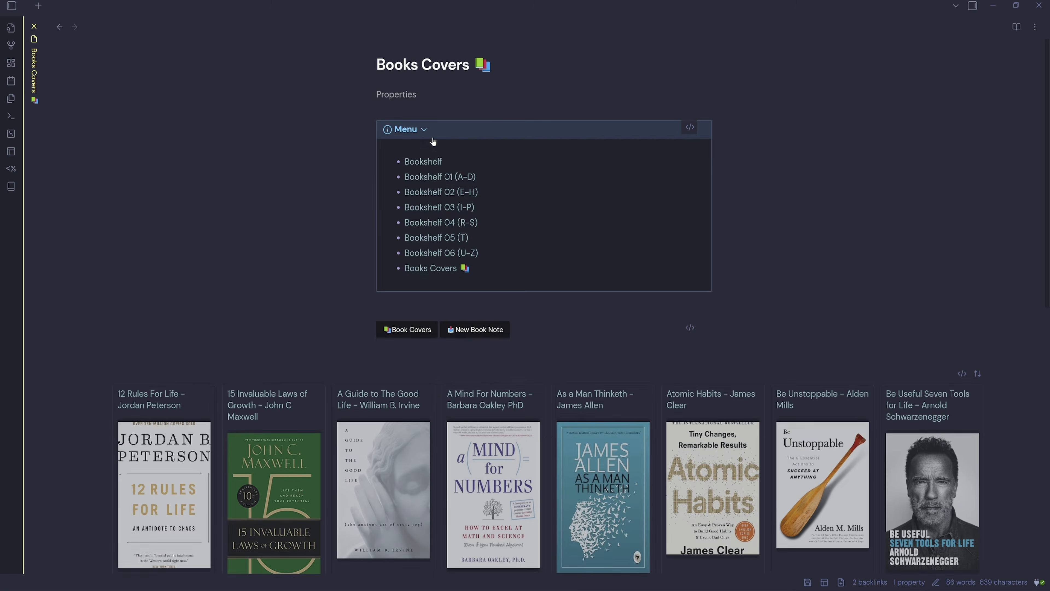
{"action": "left_click", "coordinate": [432, 136]}
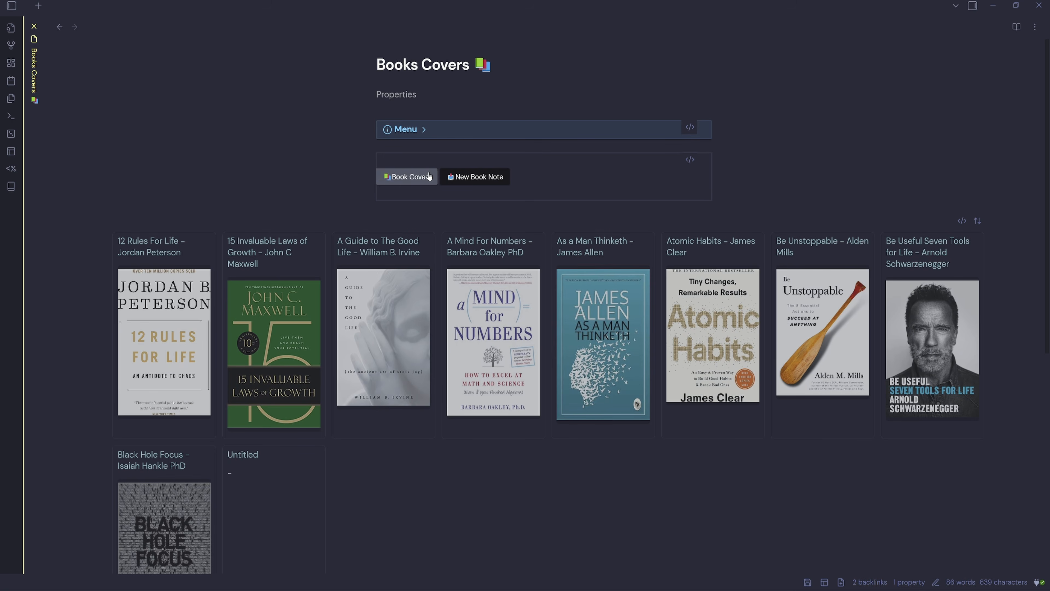
{"action": "left_click", "coordinate": [416, 178]}
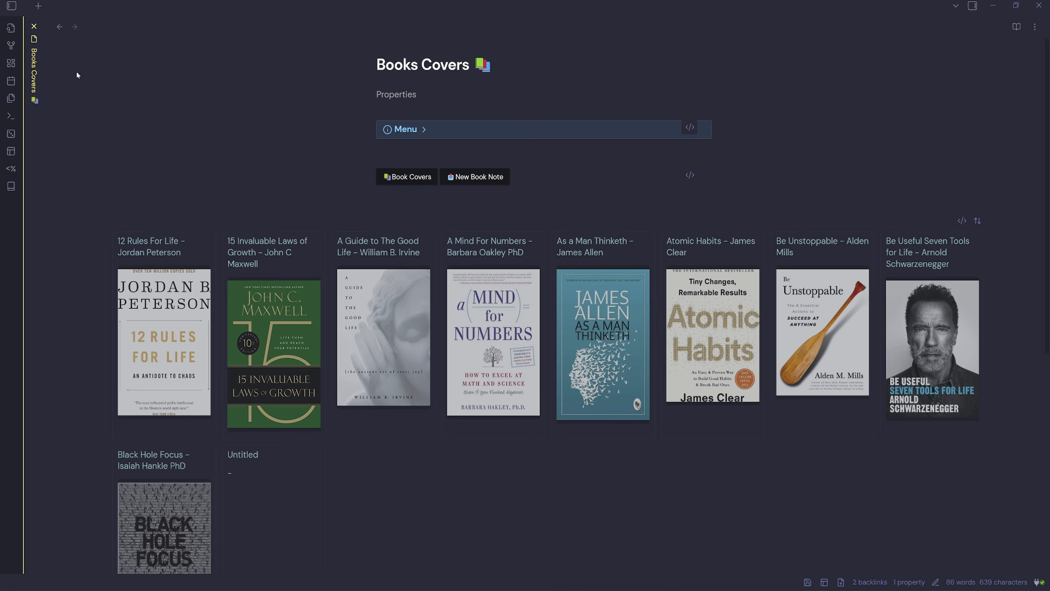
Create a new base named BookCovers and move it into the Bases folder under 03 Spaces
{"action": "left_click", "coordinate": [9, 6]}
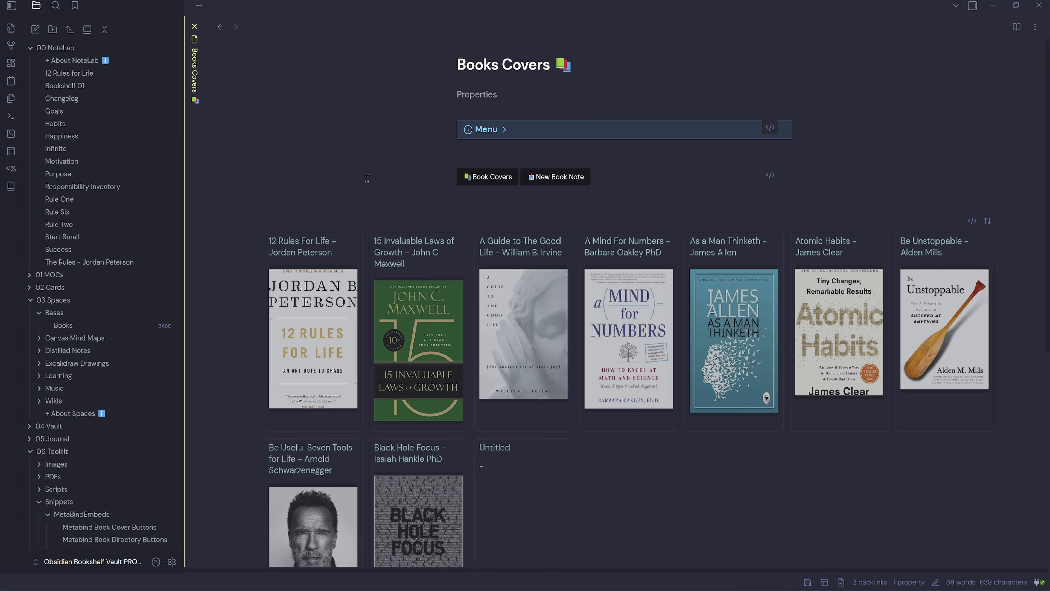
{"action": "key", "text": "ctrl+p"}
{"action": "type", "text": "base"}
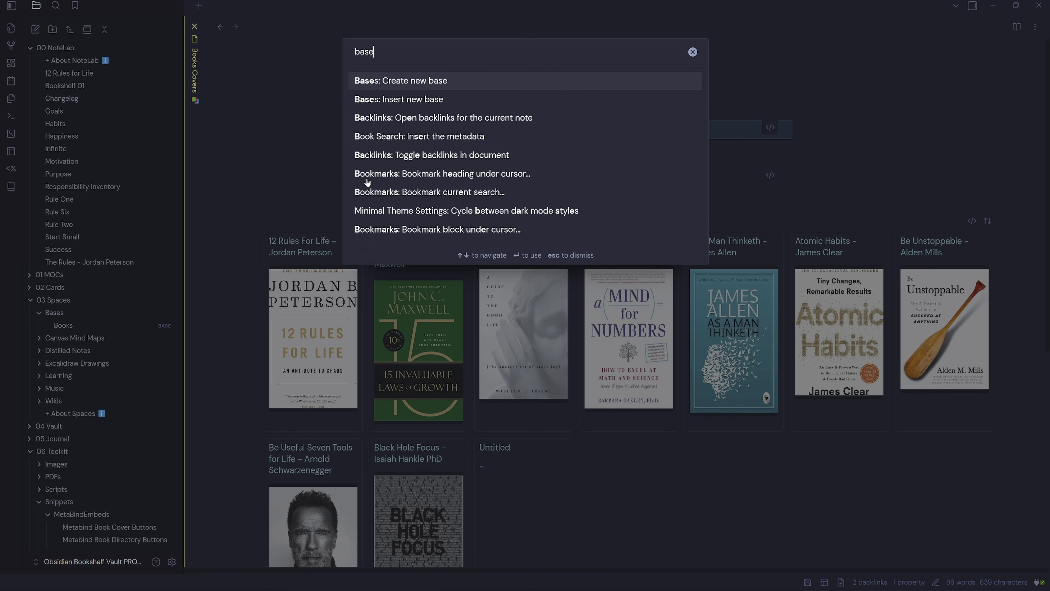
{"action": "left_click", "coordinate": [406, 80]}
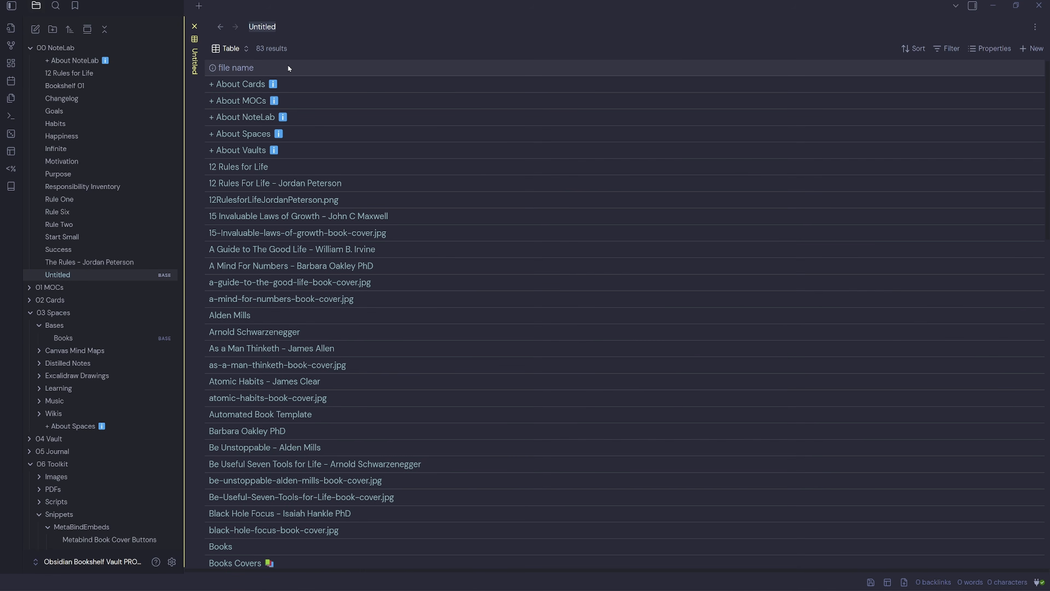
{"action": "type", "text": "BookCovers"}
{"action": "key", "text": "Return"}
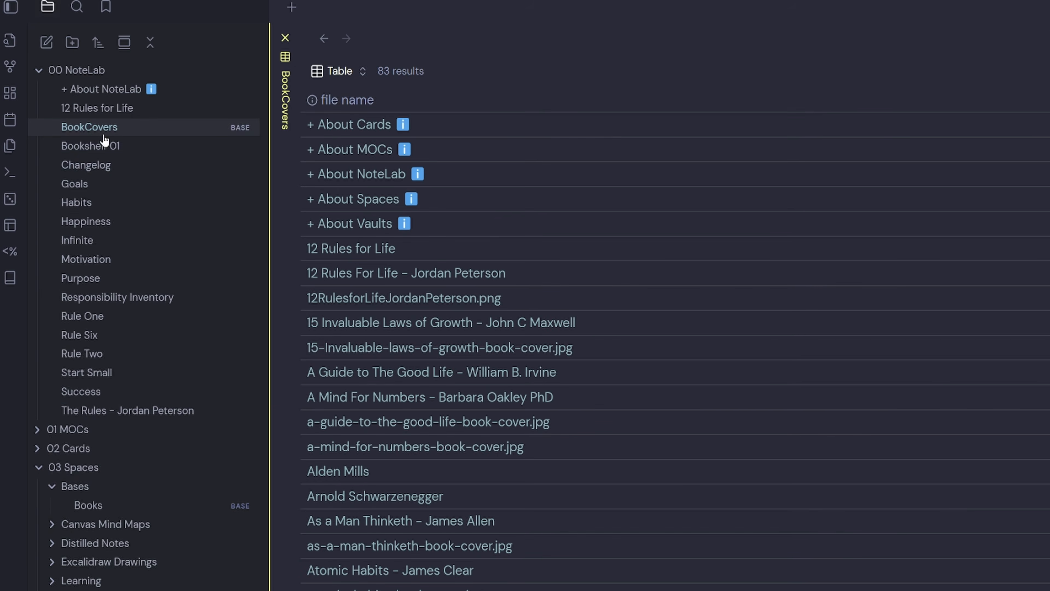
{"action": "left_click_drag", "start_coordinate": [105, 141], "coordinate": [96, 489]}
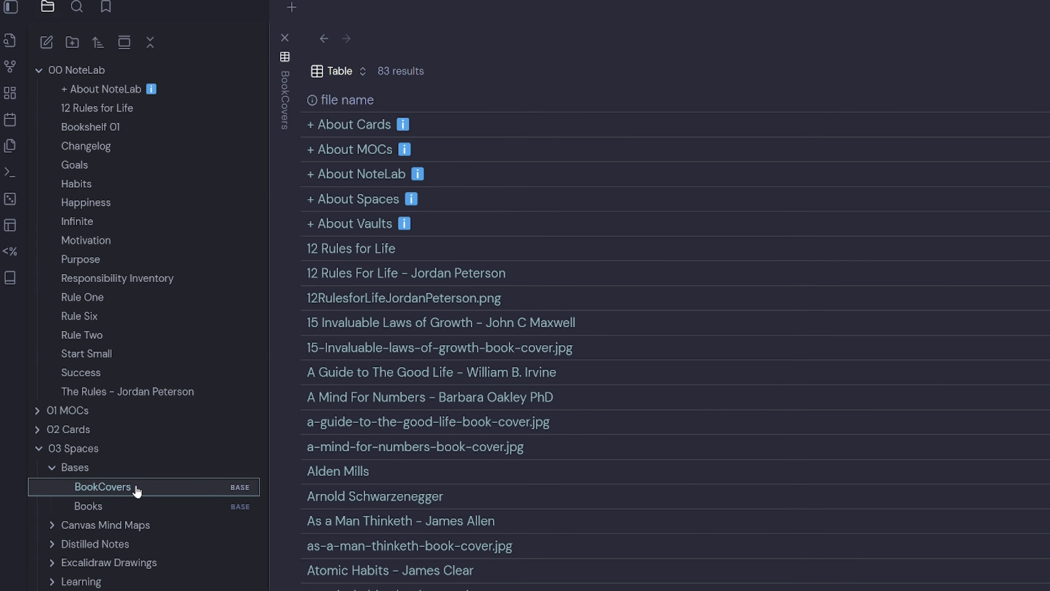
Configure the BookCovers view with the Cards layout and CoverBase as its image property
{"action": "left_click", "coordinate": [337, 71]}
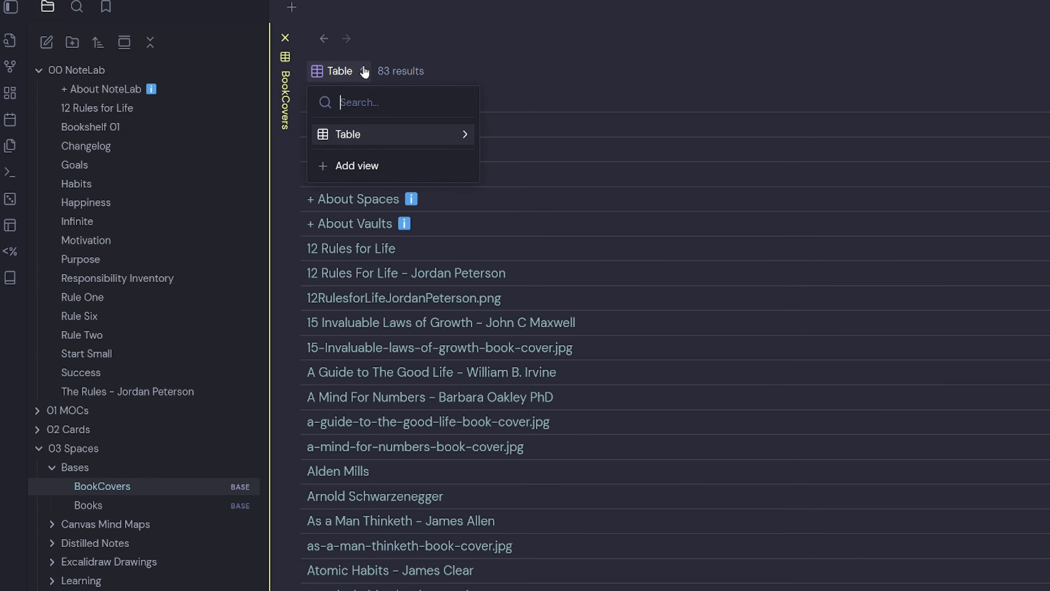
{"action": "left_click", "coordinate": [464, 137]}
{"action": "left_click", "coordinate": [464, 159]}
{"action": "left_click", "coordinate": [375, 178]}
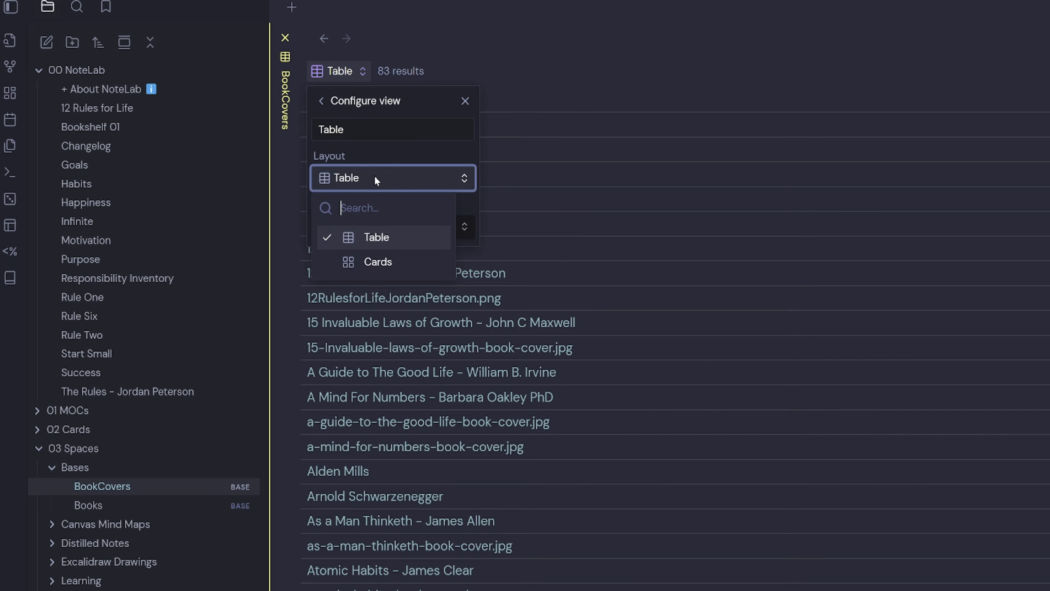
{"action": "left_click", "coordinate": [380, 262]}
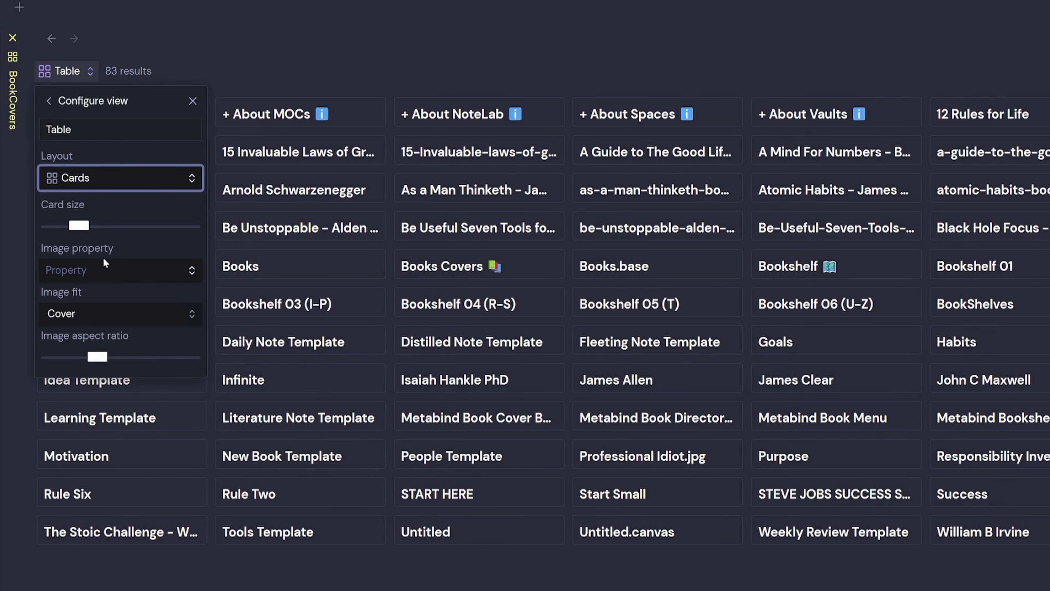
{"action": "left_click", "coordinate": [100, 318]}
{"action": "left_click", "coordinate": [100, 314]}
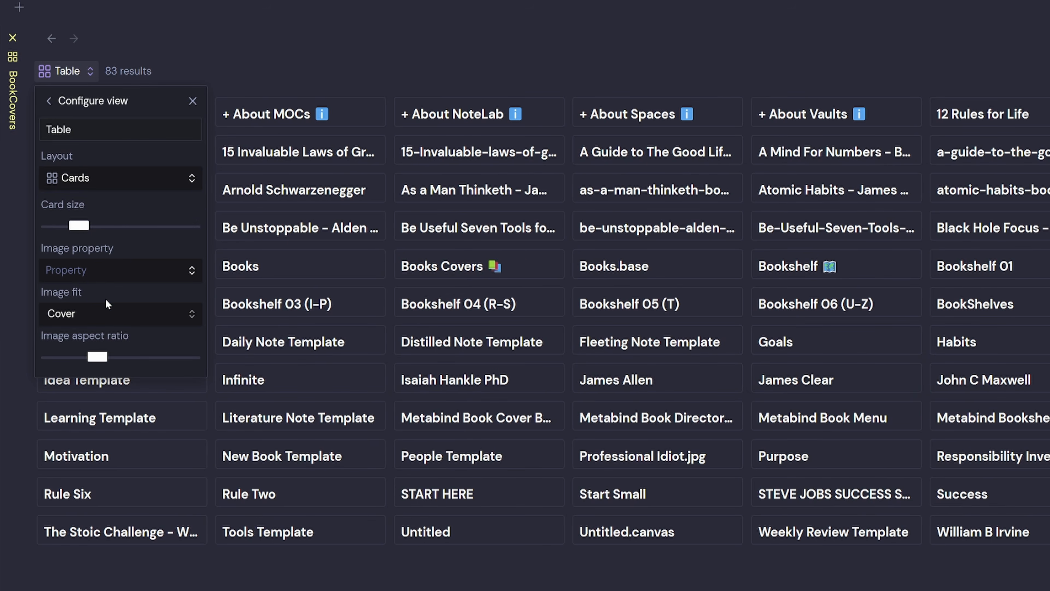
{"action": "left_click", "coordinate": [108, 267]}
{"action": "type", "text": "Cover"}
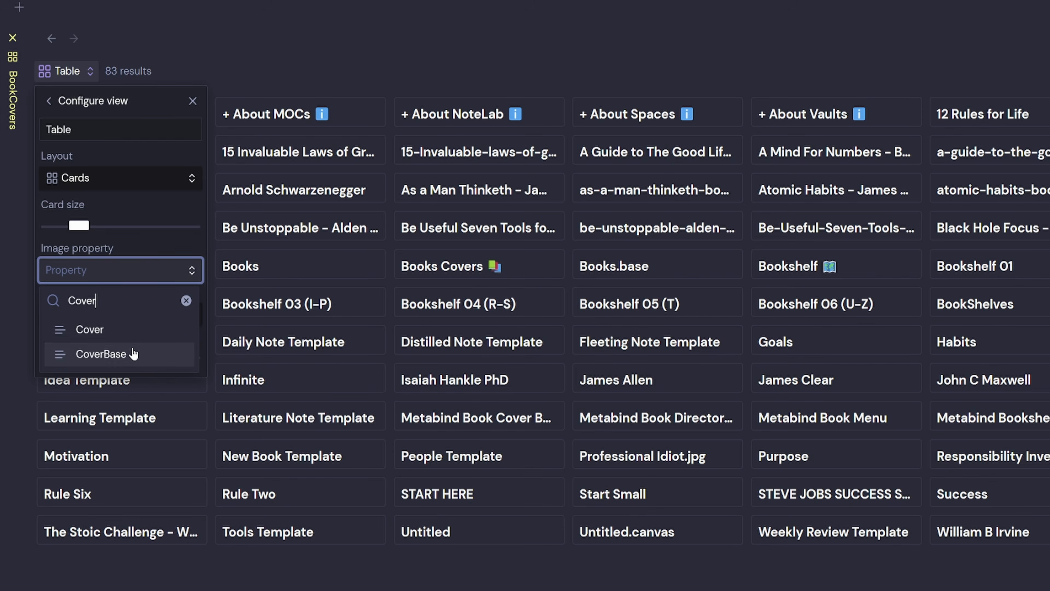
{"action": "left_click", "coordinate": [133, 352]}
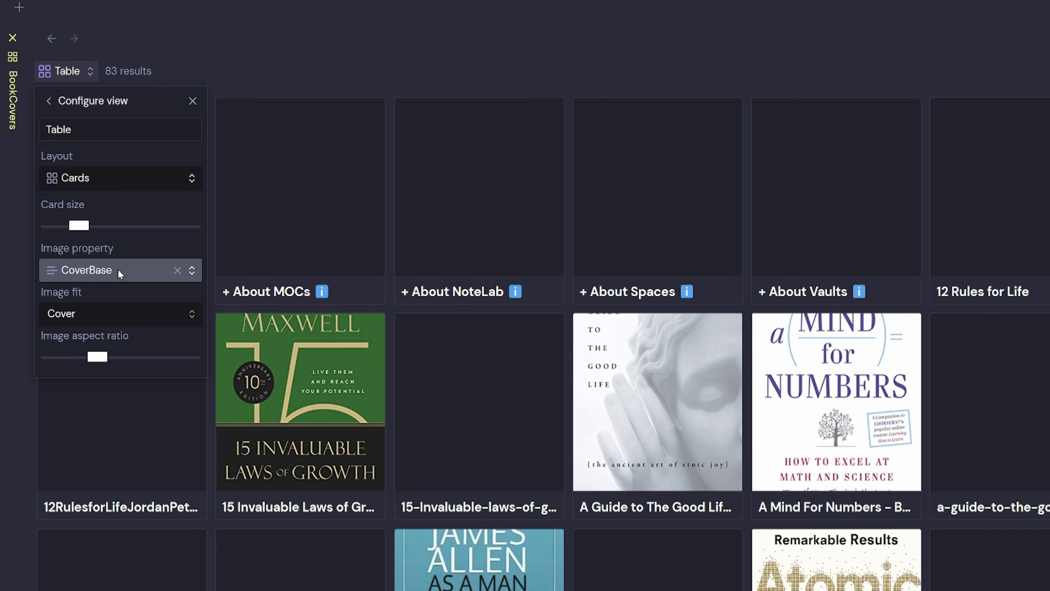
Increase the cards' image aspect ratio for taller covers and reduce the card size to 160
{"action": "mouse_move", "coordinate": [85, 226]}
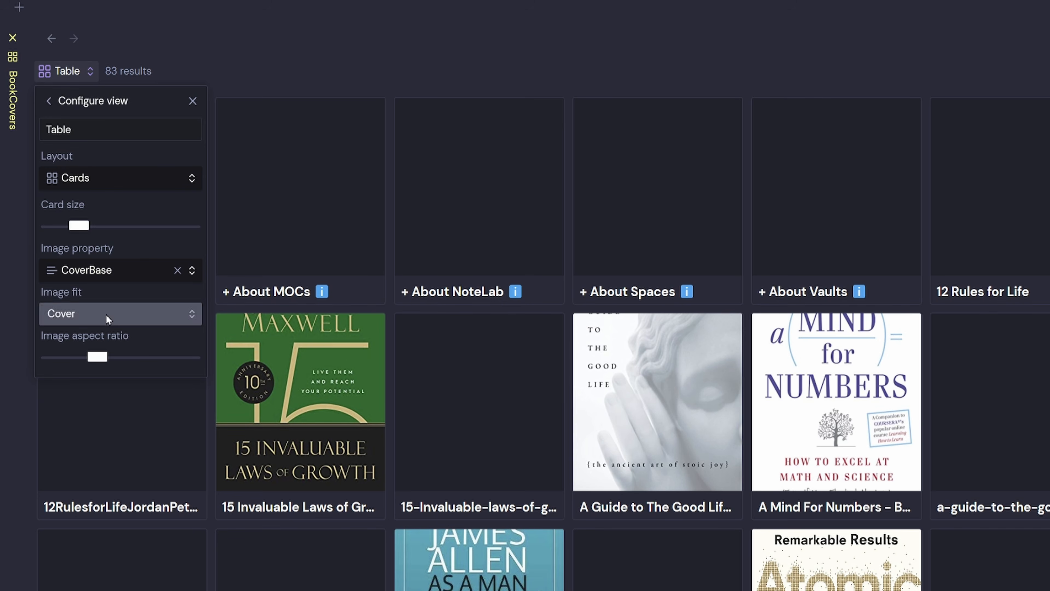
{"action": "left_click_drag", "start_coordinate": [97, 357], "coordinate": [131, 358]}
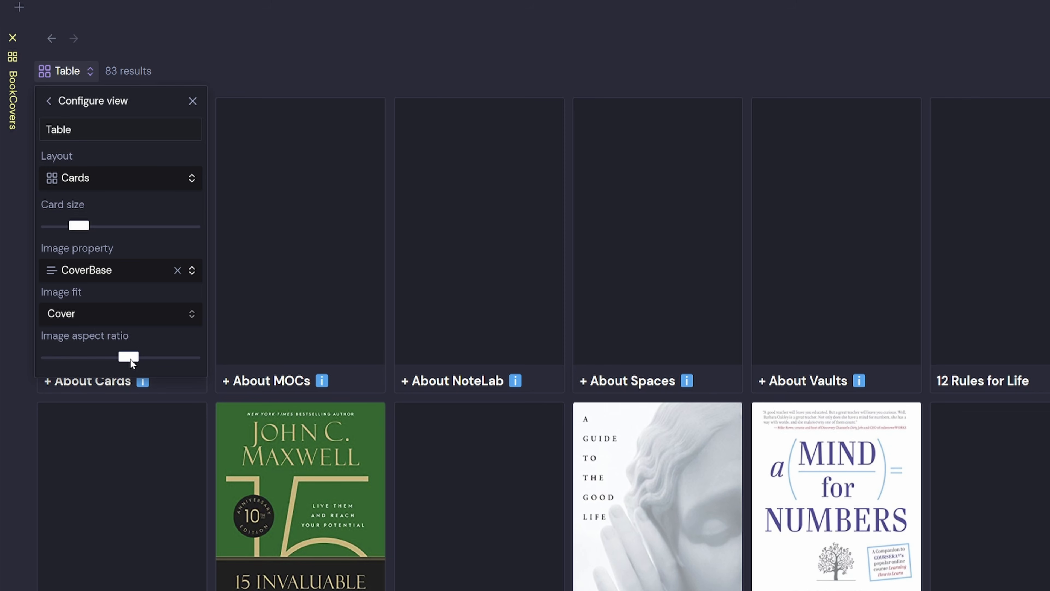
{"action": "mouse_move", "coordinate": [78, 226]}
{"action": "left_mouse_down"}
{"action": "mouse_move", "coordinate": [103, 228]}
{"action": "mouse_move", "coordinate": [58, 229]}
{"action": "mouse_move", "coordinate": [72, 228]}
{"action": "left_mouse_up"}
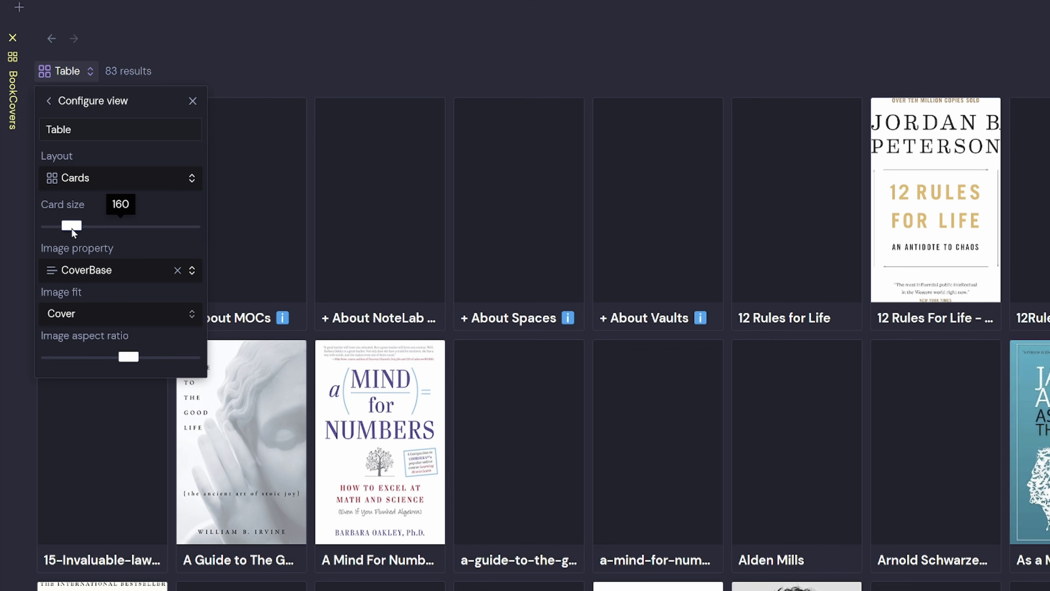
Rename the BookCovers base's view to Book Covers and finish configuring it
{"action": "left_click", "coordinate": [107, 130]}
{"action": "double_click", "coordinate": [108, 130]}
{"action": "type", "text": "Book Covers"}
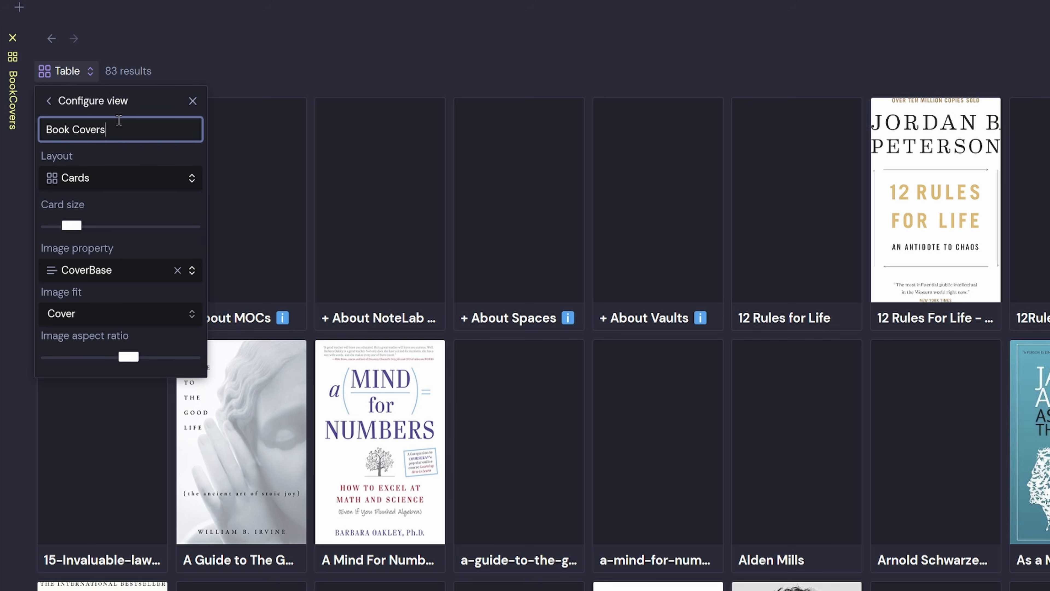
{"action": "left_click", "coordinate": [410, 60]}
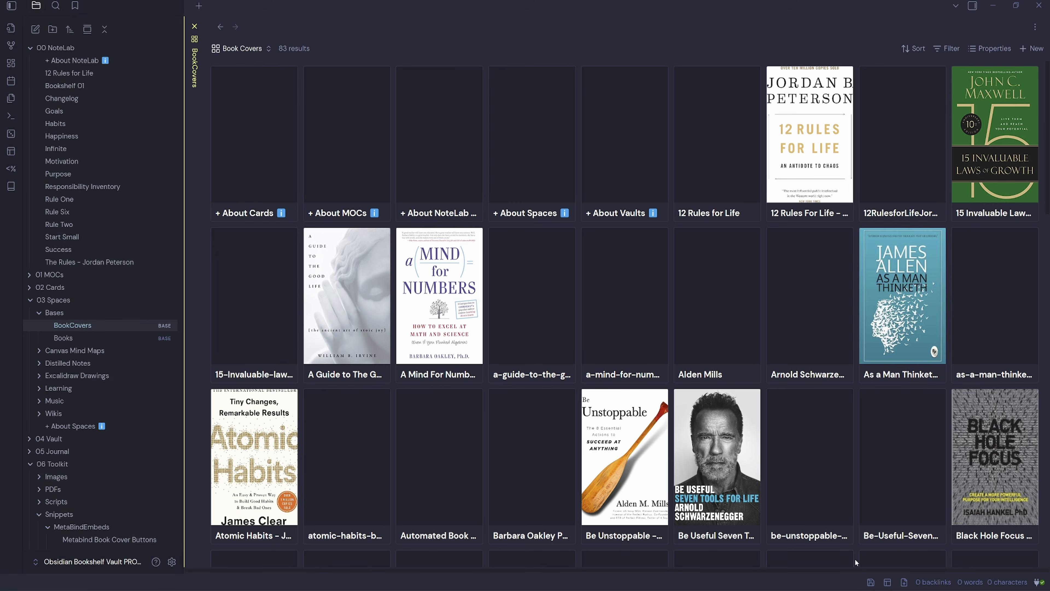
Load the saved Books workspace layout and open the Books Covers note from the bookshelf
{"action": "left_click", "coordinate": [888, 582]}
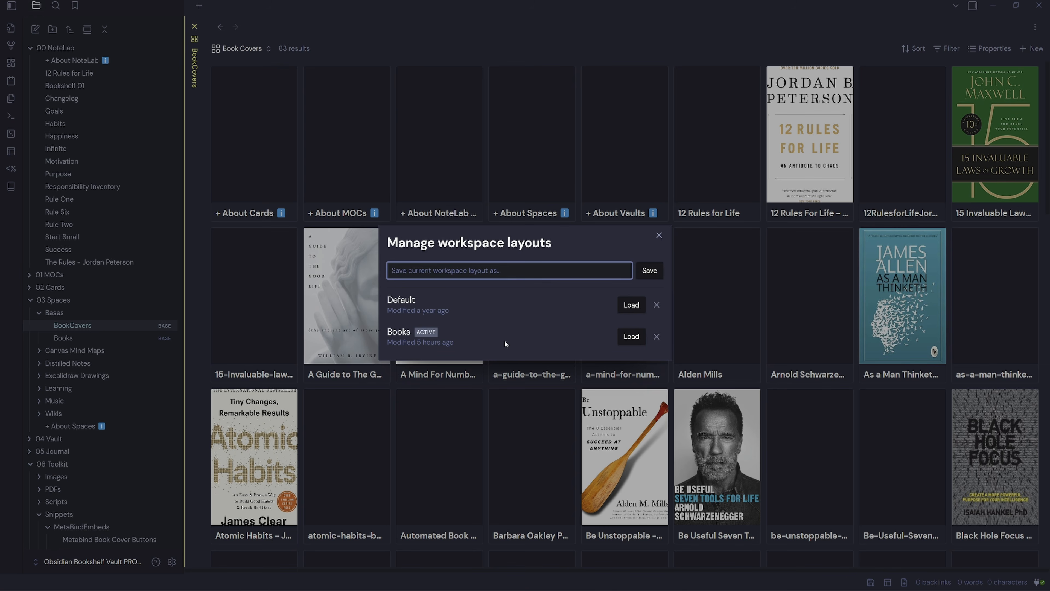
{"action": "left_click", "coordinate": [632, 336]}
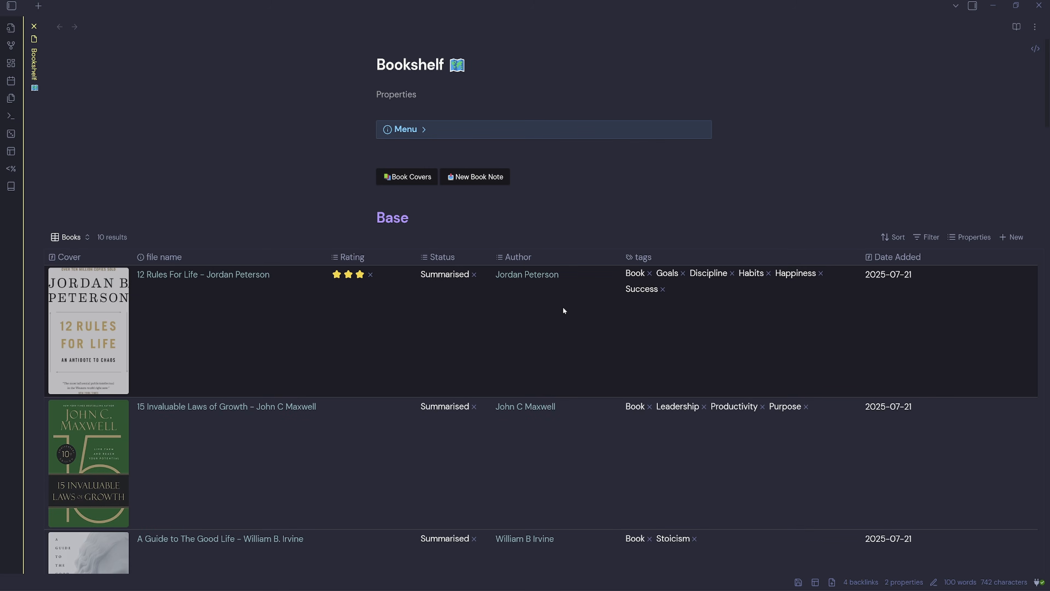
{"action": "left_click", "coordinate": [409, 178]}
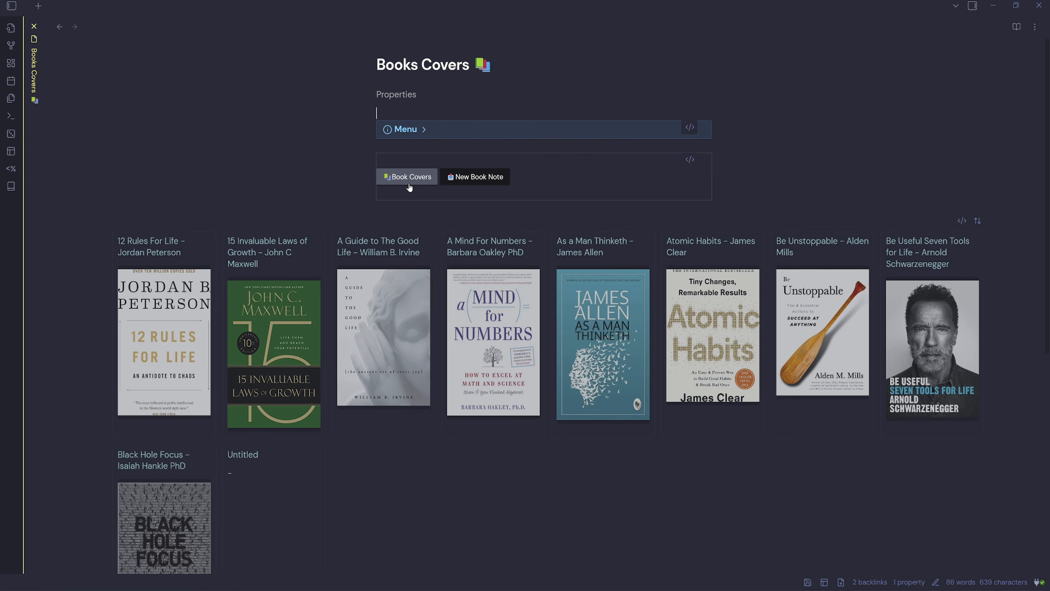
Add a level-two Base heading above the Dataview gallery in the Books Covers note and embed BookCovers.base under it
{"action": "left_click", "coordinate": [458, 213]}
{"action": "type", "text": "## Base"}
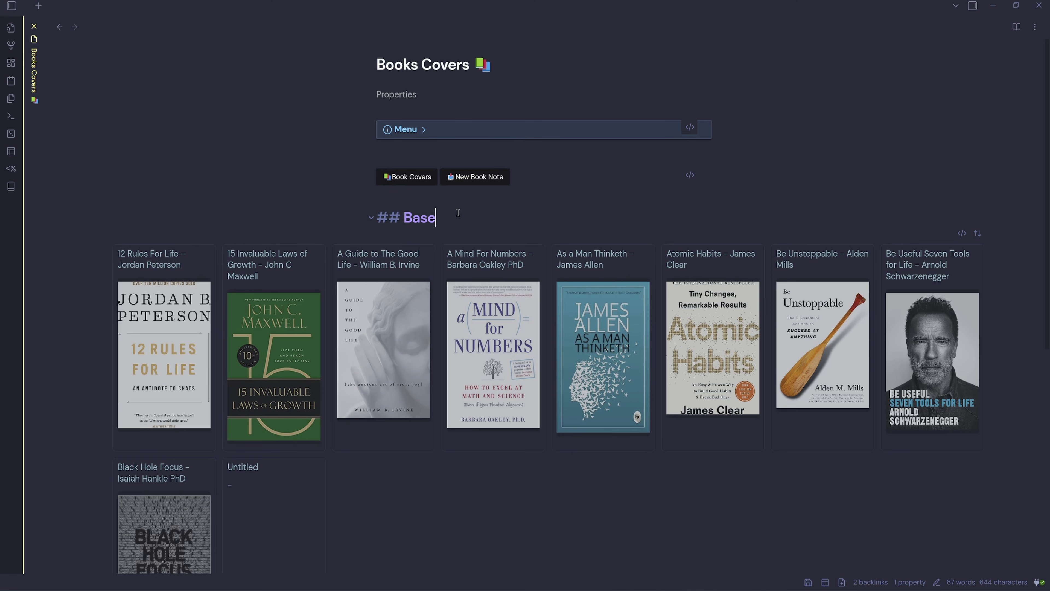
{"action": "key", "text": "Return"}
{"action": "type", "text": "![["}
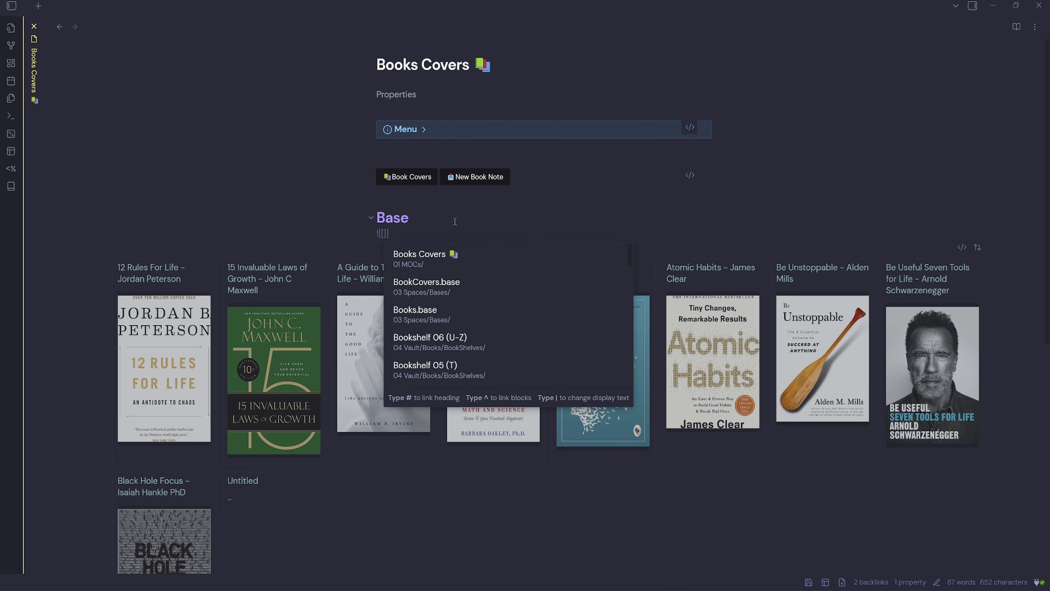
{"action": "left_click", "coordinate": [464, 290]}
{"action": "left_click", "coordinate": [525, 244]}
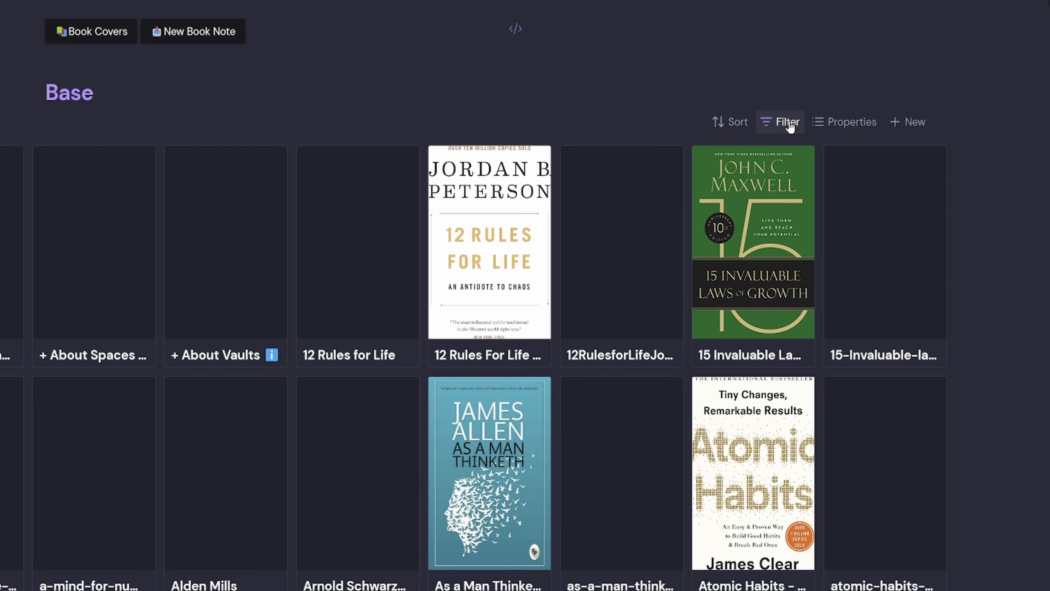
Filter the embedded Book Covers view to files whose tags contain #Book
{"action": "left_click", "coordinate": [789, 123]}
{"action": "left_click", "coordinate": [755, 241]}
{"action": "type", "text": "tags"}
{"action": "left_click", "coordinate": [760, 319]}
{"action": "left_click", "coordinate": [834, 244]}
{"action": "left_click", "coordinate": [835, 249]}
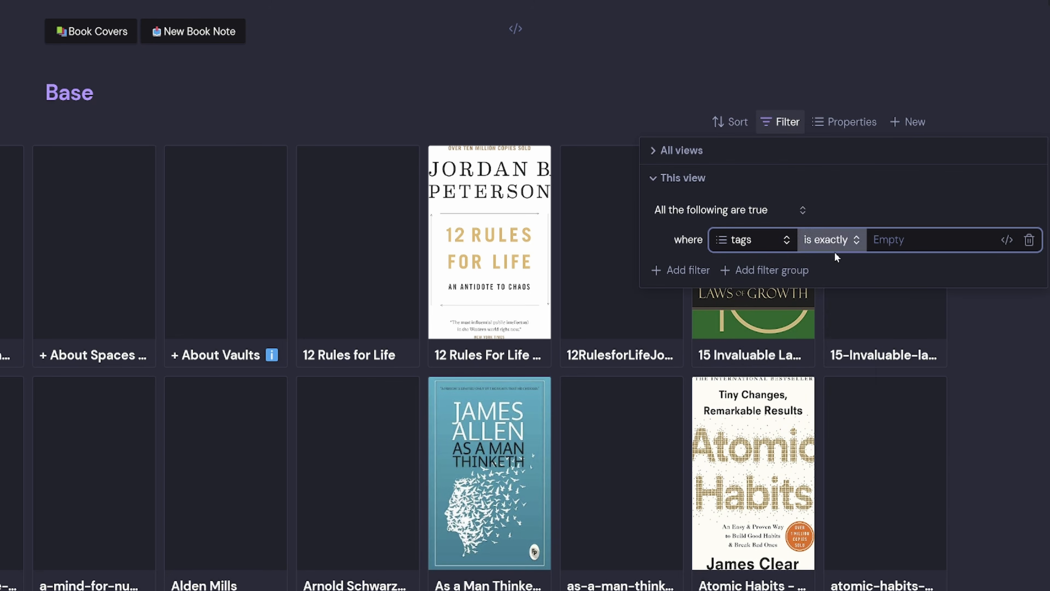
{"action": "type", "text": "#Book"}
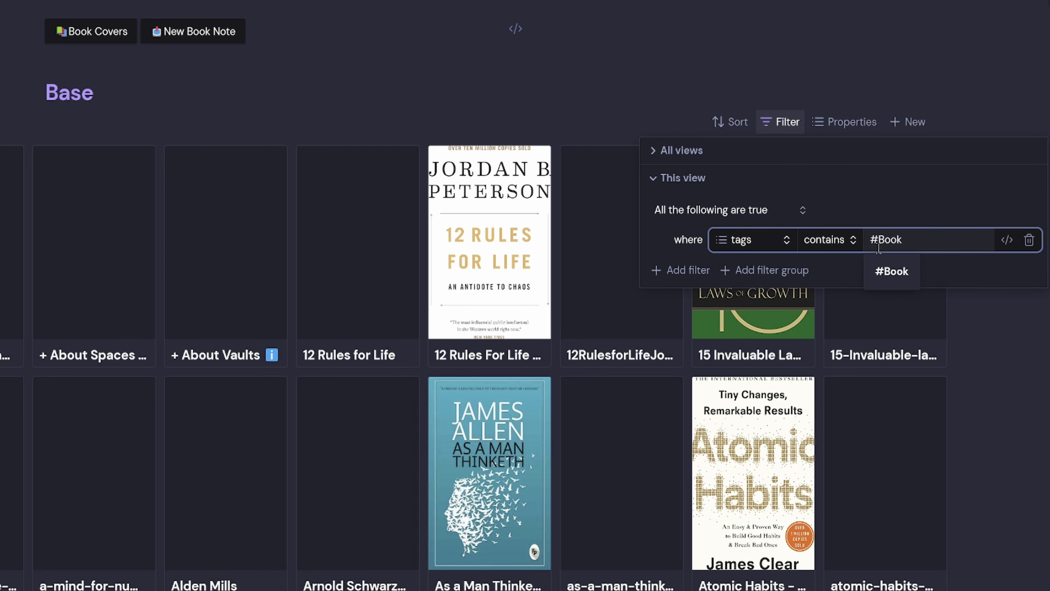
{"action": "left_click", "coordinate": [887, 272]}
{"action": "left_click", "coordinate": [932, 181]}
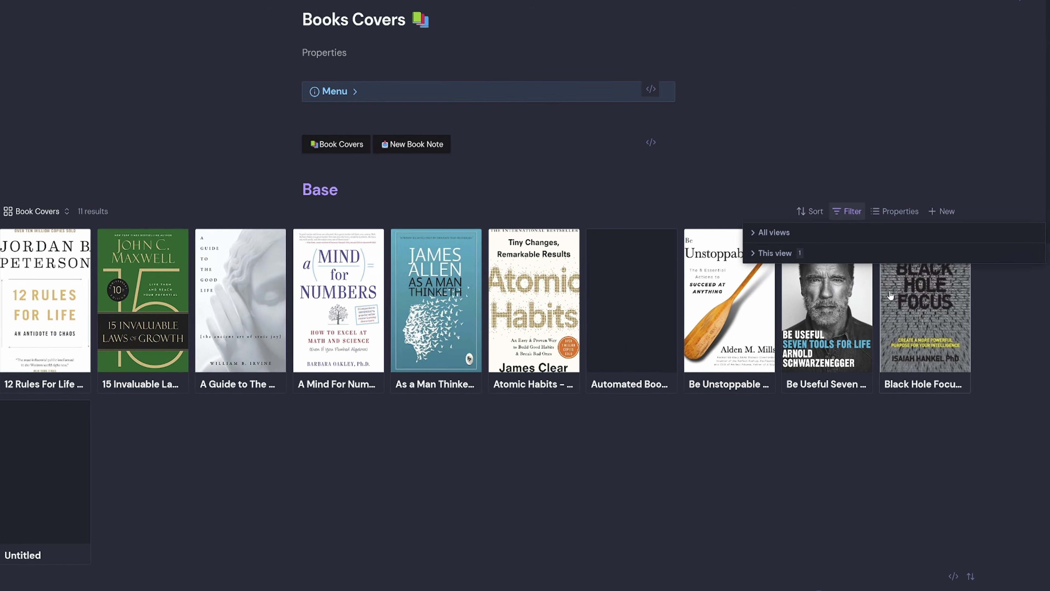
{"action": "left_click", "coordinate": [759, 407]}
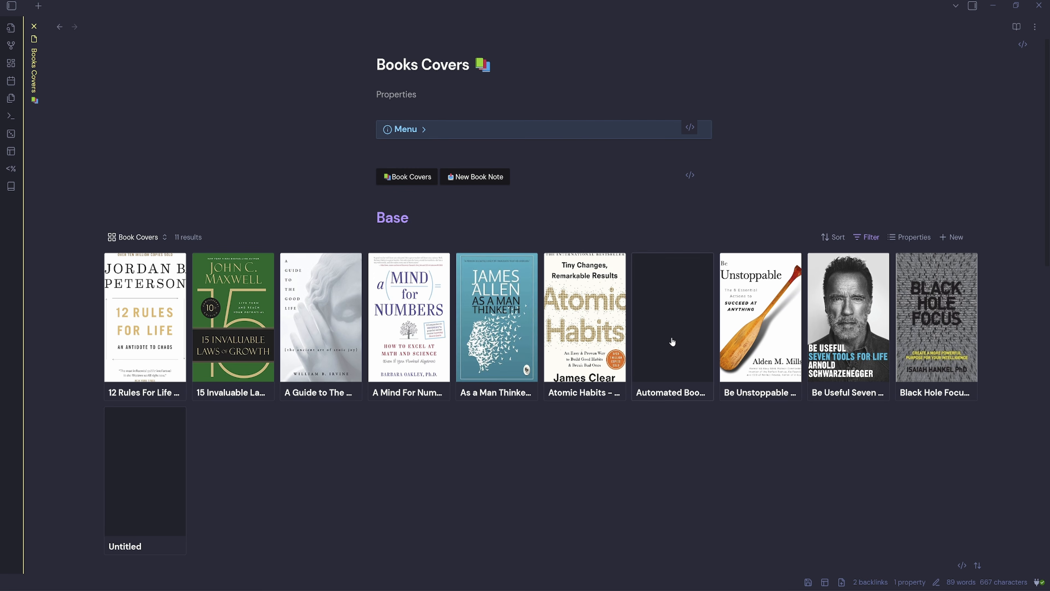
Add a second filter to the Book Covers view requiring that the file name is not Automated Book Template
{"action": "left_click", "coordinate": [870, 237]}
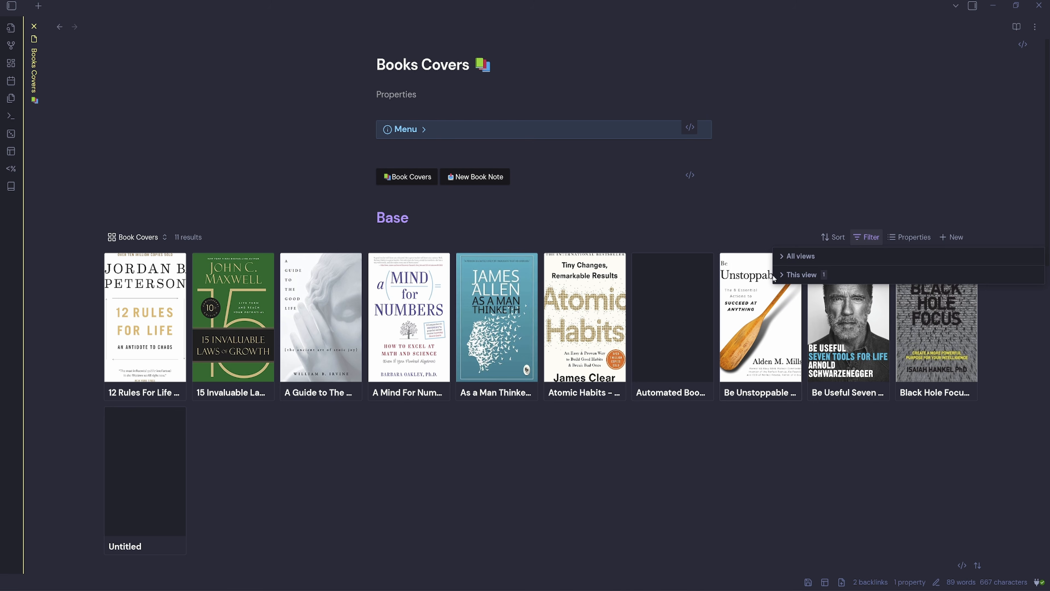
{"action": "left_click", "coordinate": [799, 276]}
{"action": "left_click", "coordinate": [812, 335]}
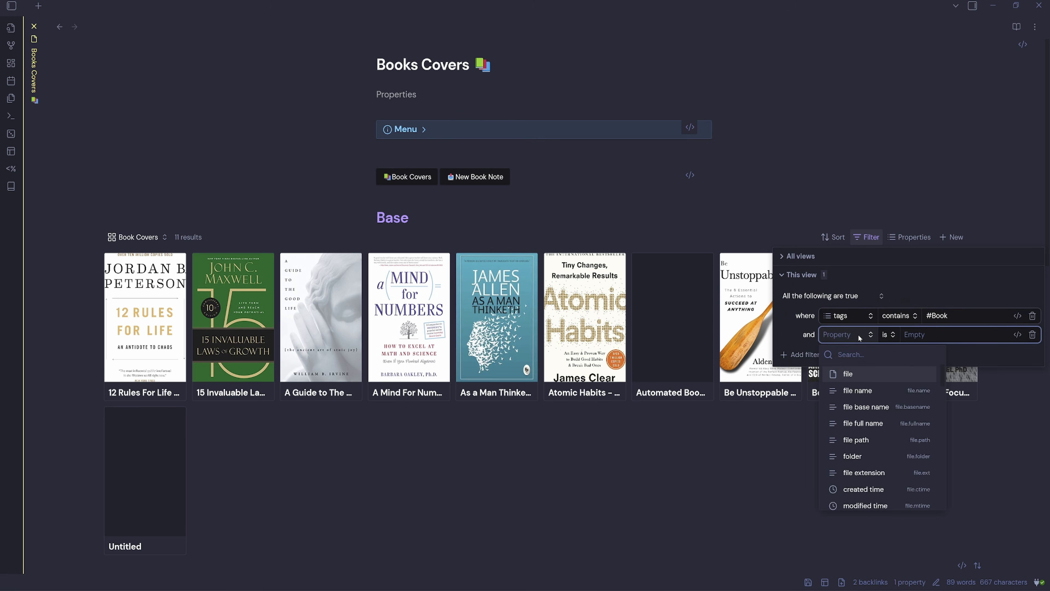
{"action": "left_click", "coordinate": [861, 393]}
{"action": "left_click", "coordinate": [891, 335]}
{"action": "left_click", "coordinate": [906, 390]}
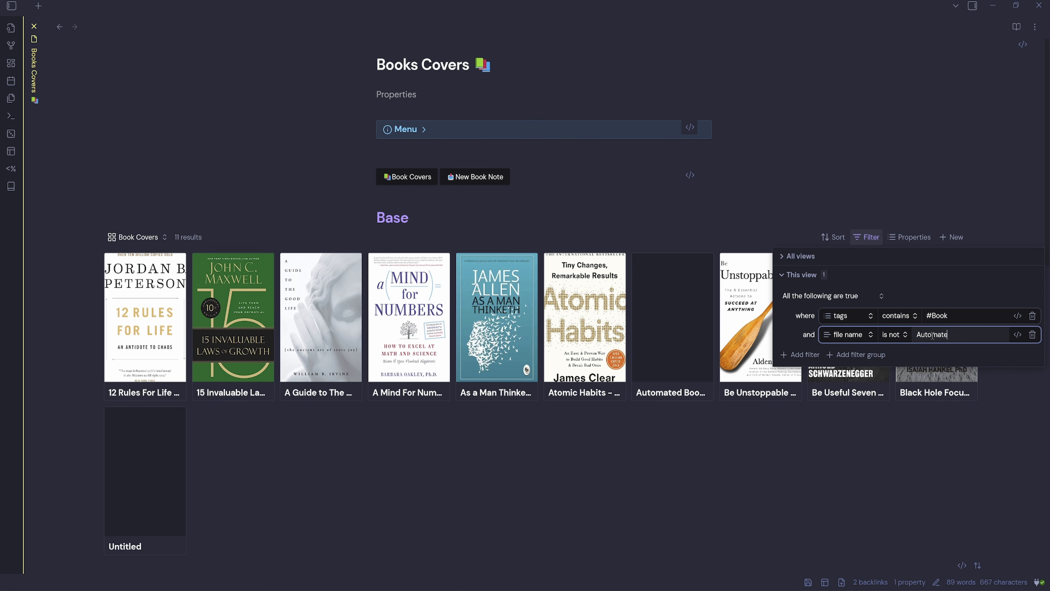
{"action": "type", "text": "Automated Book Template"}
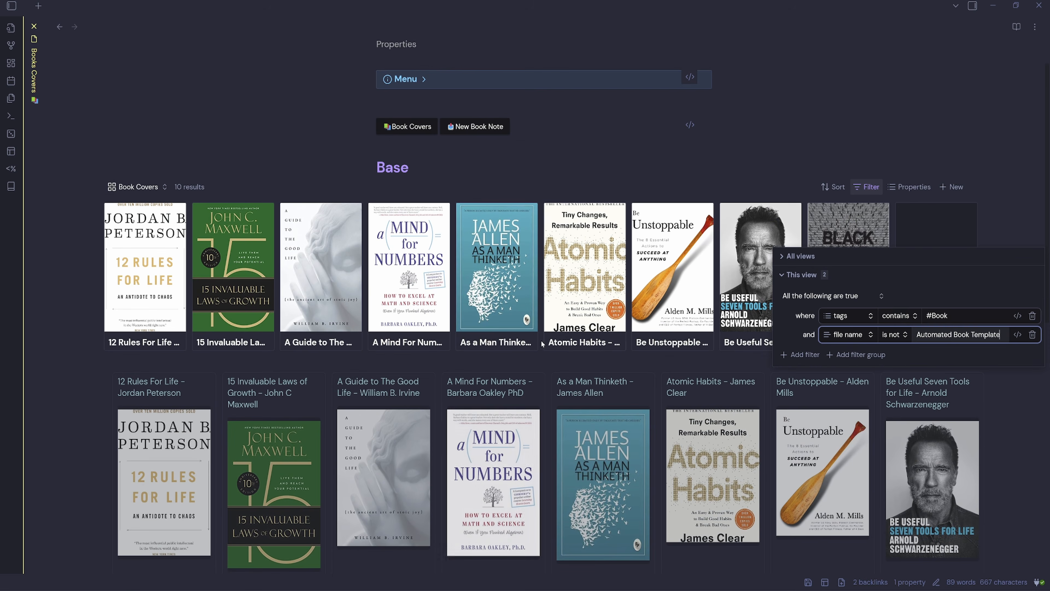
{"action": "left_click", "coordinate": [839, 135]}
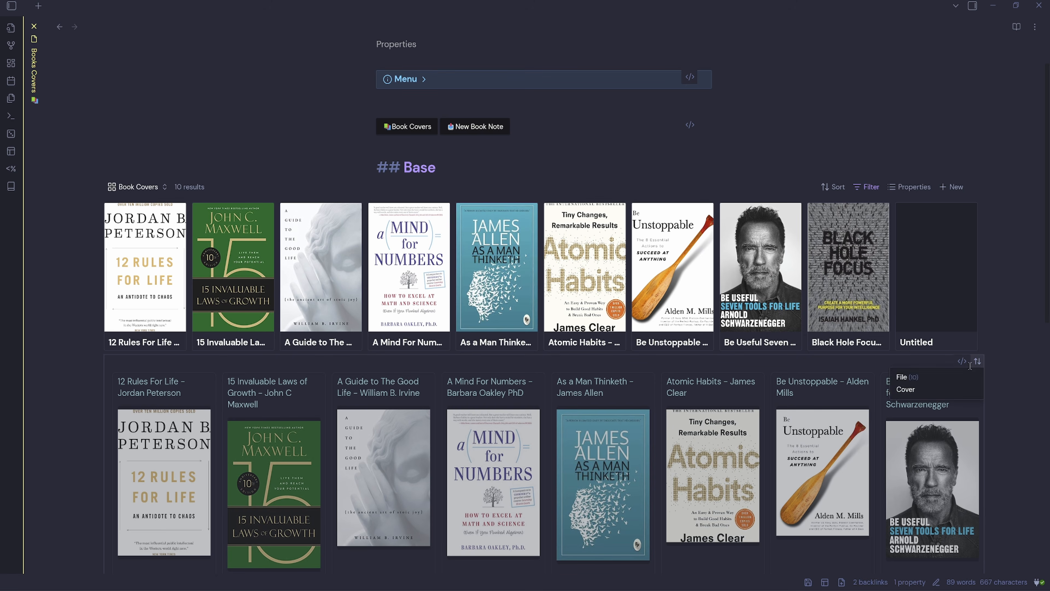
Add a level-two Dataview heading above the dataview block in the Books Covers note's source, and switch to reading view
{"action": "left_click", "coordinate": [1036, 27]}
{"action": "left_click", "coordinate": [987, 59]}
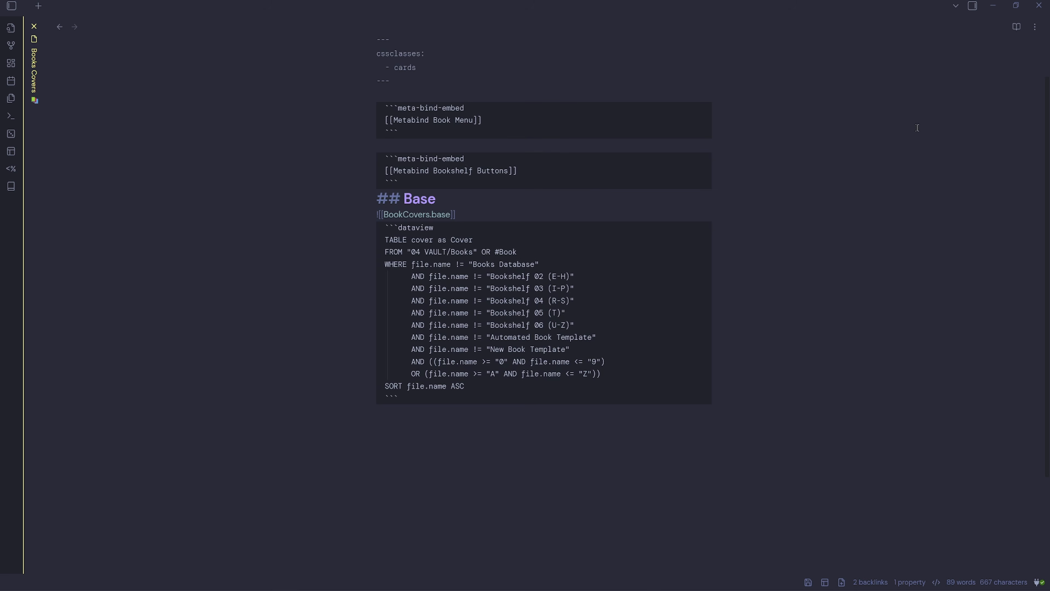
{"action": "left_click", "coordinate": [478, 210]}
{"action": "key", "text": "Return"}
{"action": "key", "text": "Return"}
{"action": "type", "text": "## SDa"}
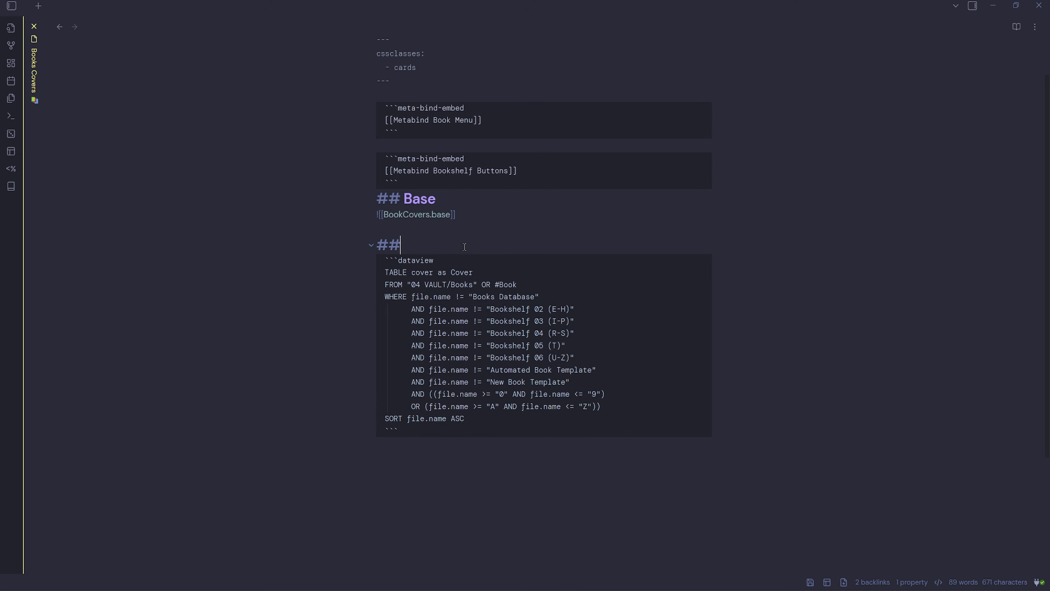
{"action": "key", "text": "BackSpace"}
{"action": "key", "text": "BackSpace"}
{"action": "key", "text": "BackSpace"}
{"action": "type", "text": "Dataview"}
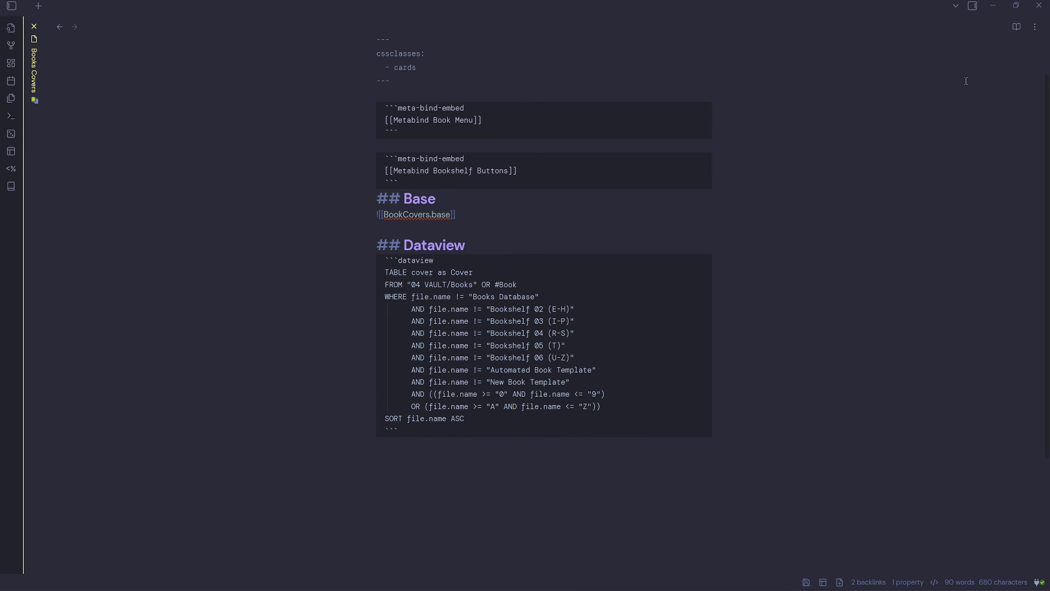
{"action": "left_click", "coordinate": [1016, 26]}
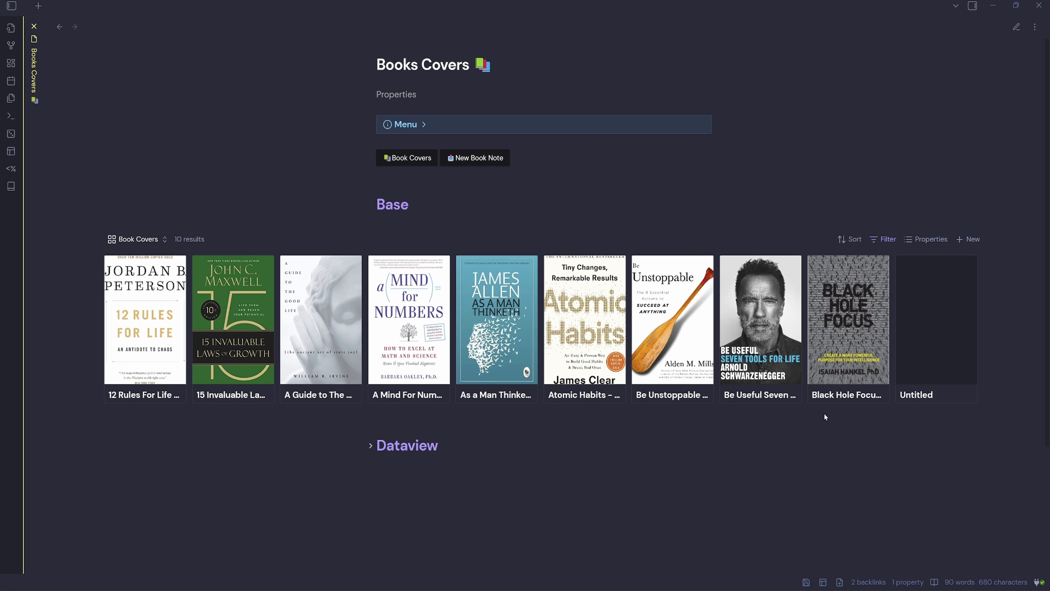
Visit the Bookshelf note and each numbered note from Bookshelf 01 (A-D) through Bookshelf 06 (U-Z) using the embedded menu to check their base views
{"action": "left_click", "coordinate": [437, 128]}
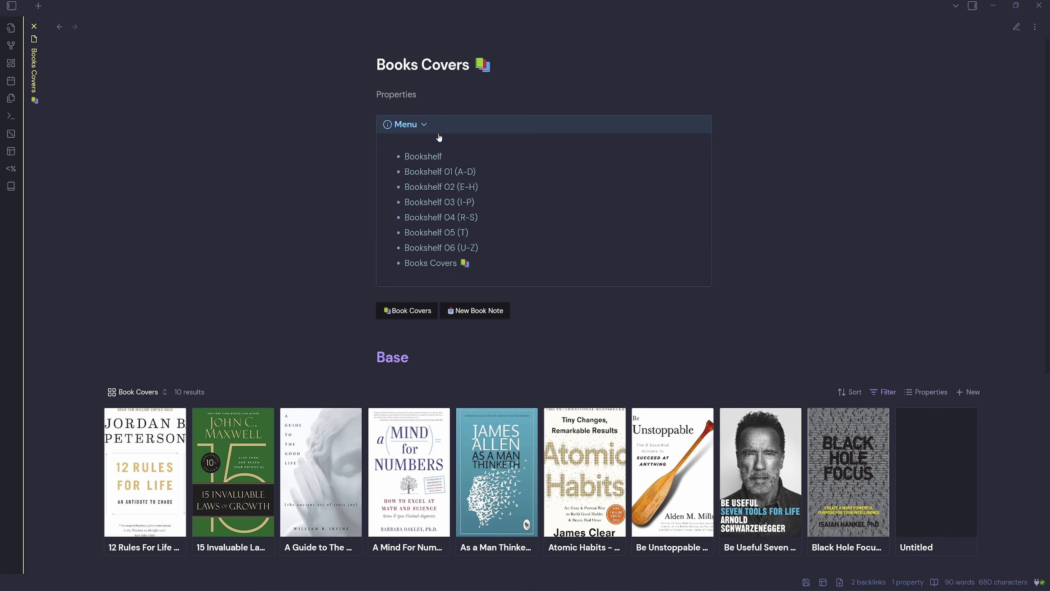
{"action": "left_click", "coordinate": [438, 157]}
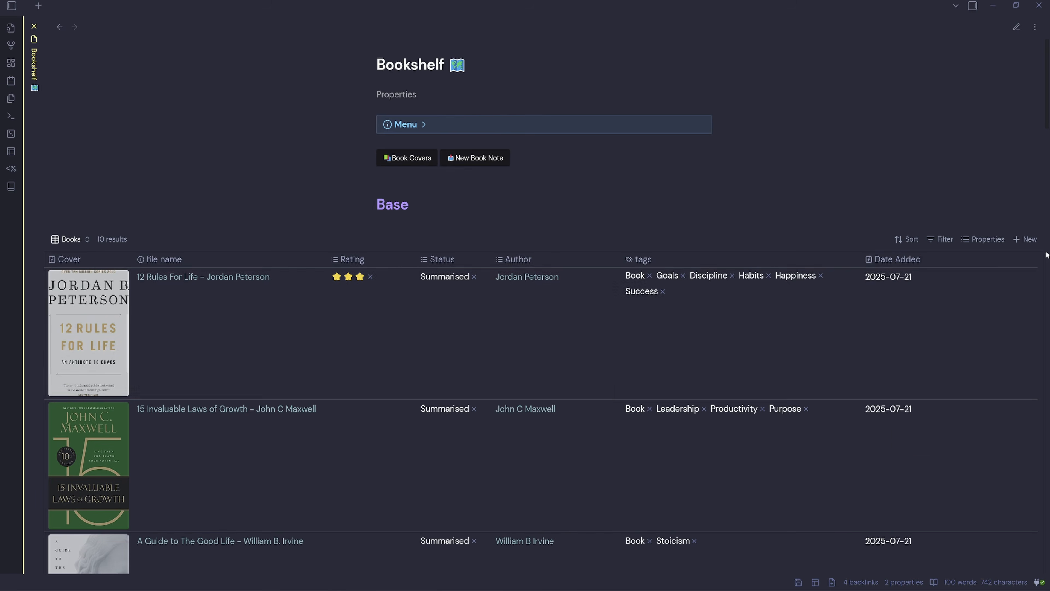
{"action": "left_click", "coordinate": [434, 125]}
{"action": "left_click", "coordinate": [432, 171]}
{"action": "left_click", "coordinate": [455, 124]}
{"action": "left_click", "coordinate": [455, 189]}
{"action": "left_click", "coordinate": [459, 125]}
{"action": "left_click", "coordinate": [461, 202]}
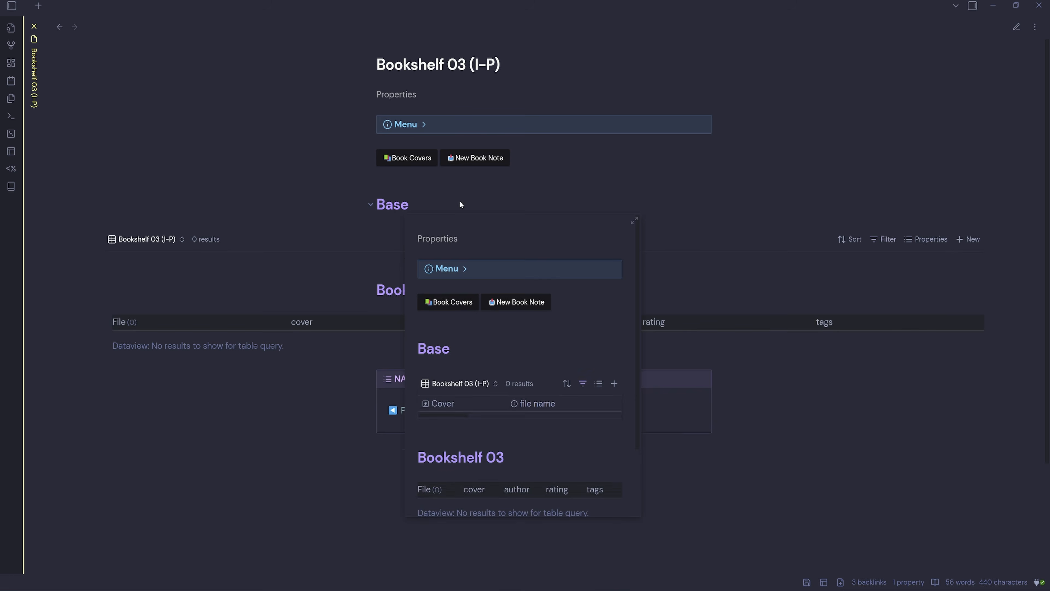
{"action": "left_click", "coordinate": [486, 130]}
{"action": "left_click", "coordinate": [468, 217]}
{"action": "left_click", "coordinate": [551, 129]}
{"action": "left_click", "coordinate": [468, 233]}
{"action": "left_click", "coordinate": [534, 127]}
{"action": "left_click", "coordinate": [471, 246]}
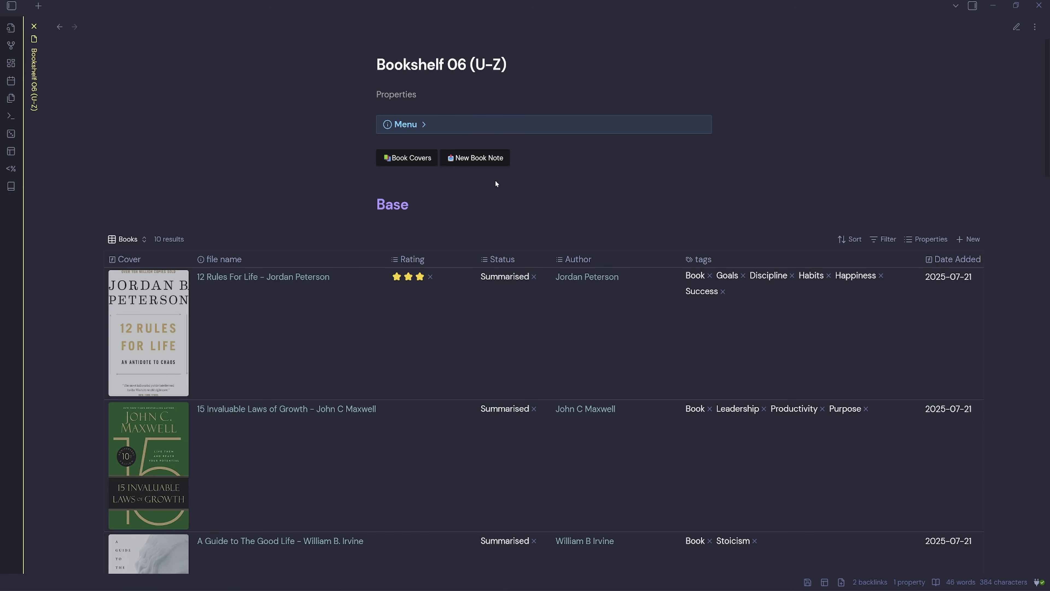
Point the Books.base embed in the Bookshelf 06 (U-Z) note's source to the view Bookshelf 06 (U-Z), and return to live preview
{"action": "left_click", "coordinate": [1035, 26]}
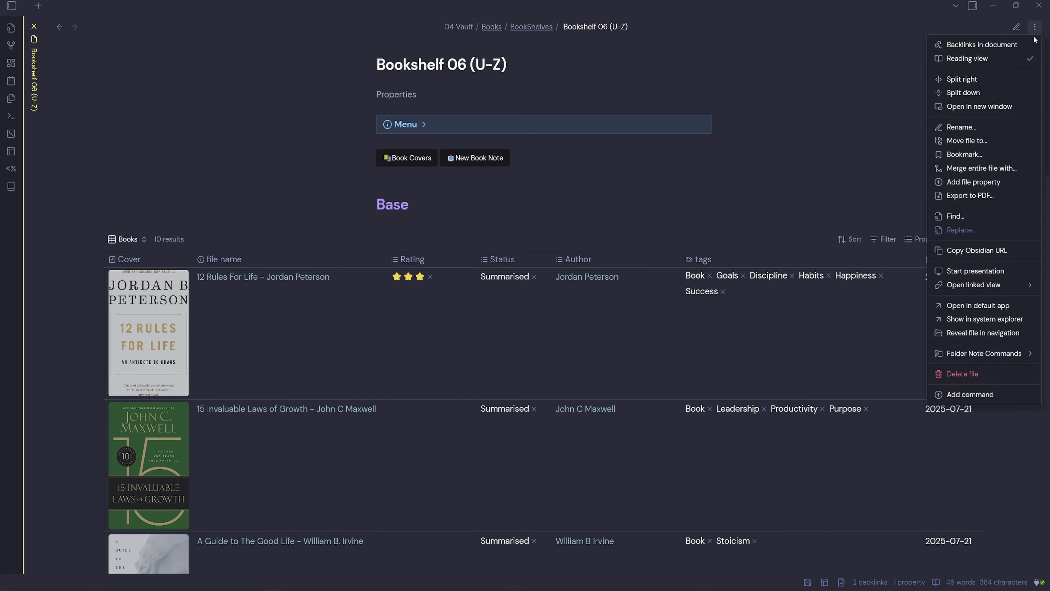
{"action": "left_click", "coordinate": [1022, 94]}
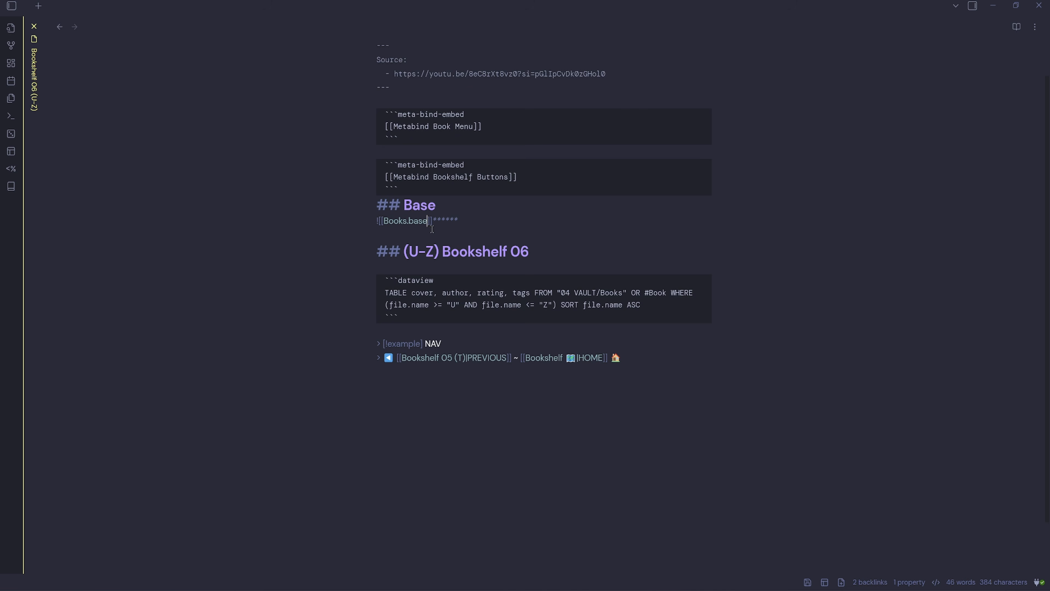
{"action": "type", "text": "#"}
{"action": "left_click", "coordinate": [458, 352]}
{"action": "left_click_drag", "start_coordinate": [538, 220], "coordinate": [517, 221]}
{"action": "key", "text": "BackSpace"}
{"action": "key", "text": "BackSpace"}
{"action": "left_click", "coordinate": [1035, 26]}
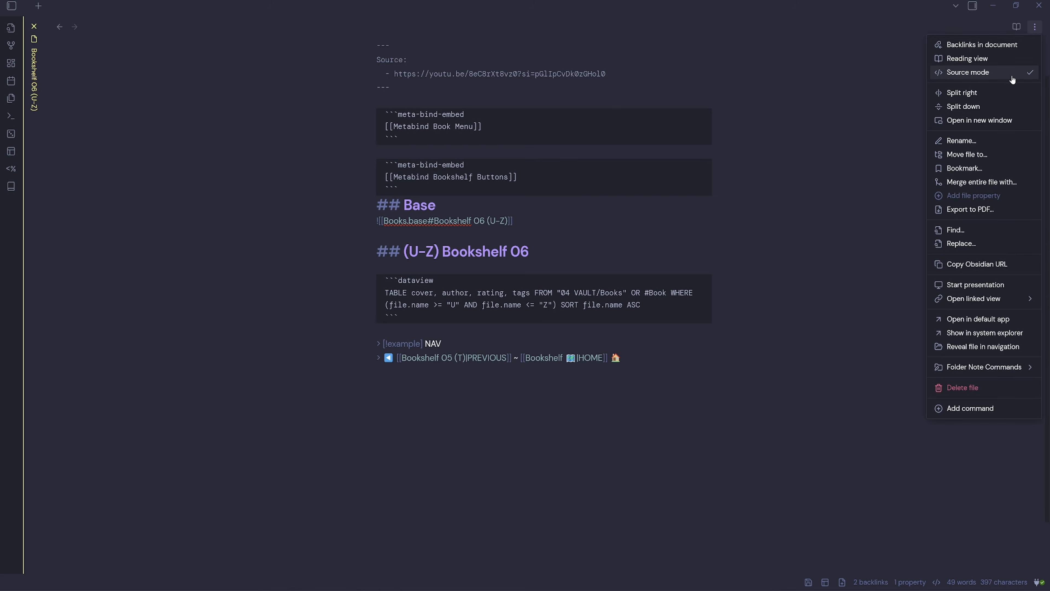
{"action": "left_click", "coordinate": [963, 76]}
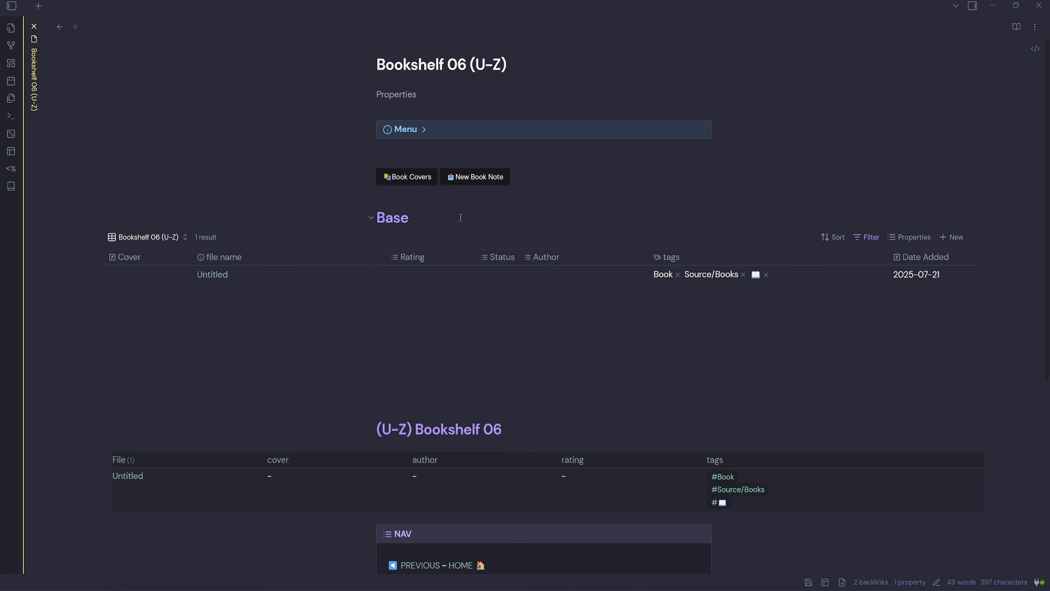
Save the workspace with the Books Covers note open as a layout named Book Covers, and load the Books layout
{"action": "left_click", "coordinate": [437, 132]}
{"action": "left_click", "coordinate": [464, 270]}
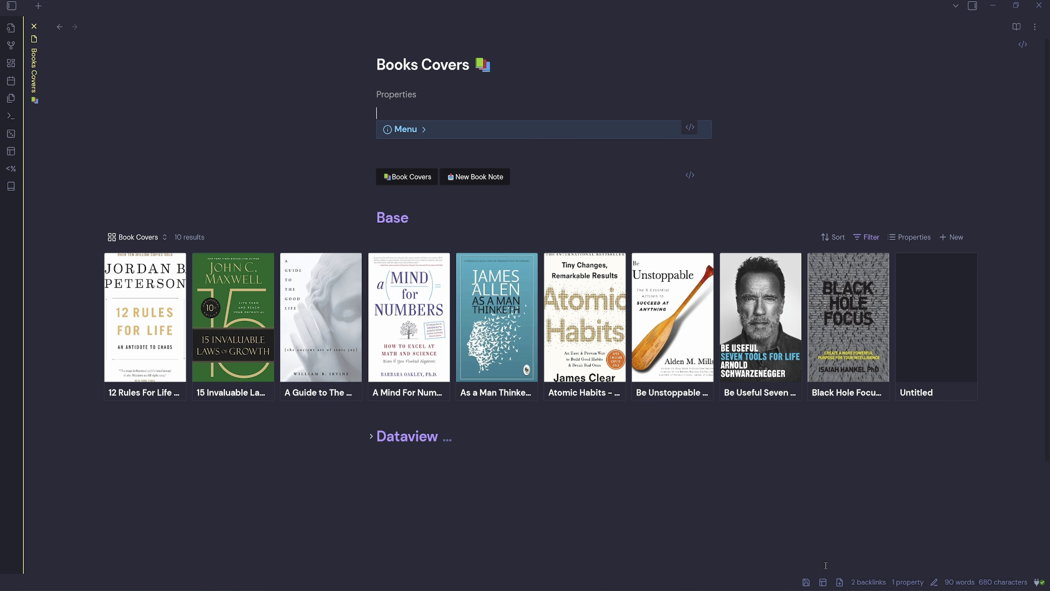
{"action": "left_click", "coordinate": [823, 583]}
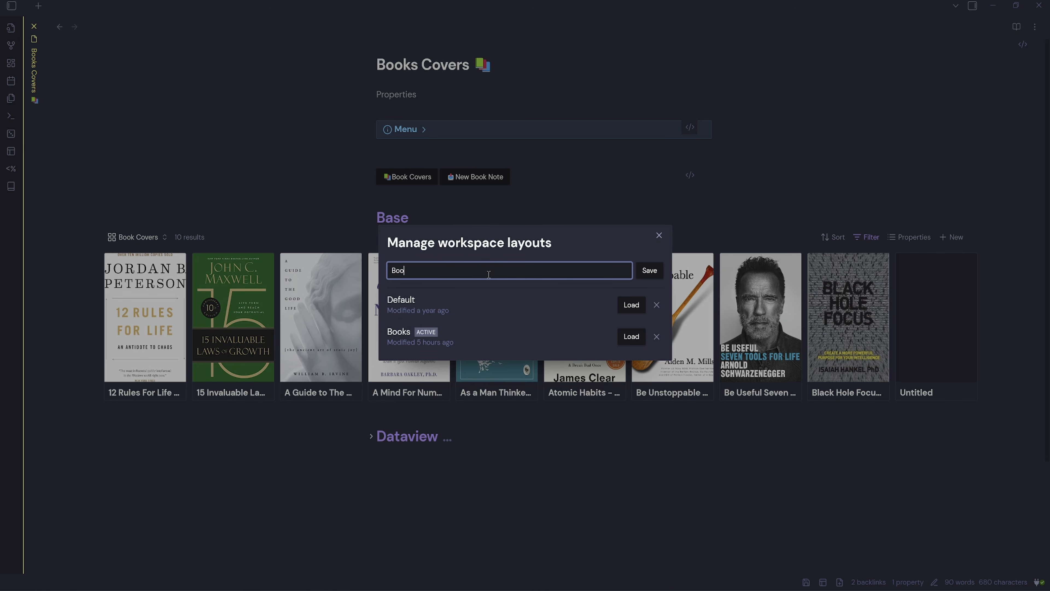
{"action": "left_click", "coordinate": [644, 271]}
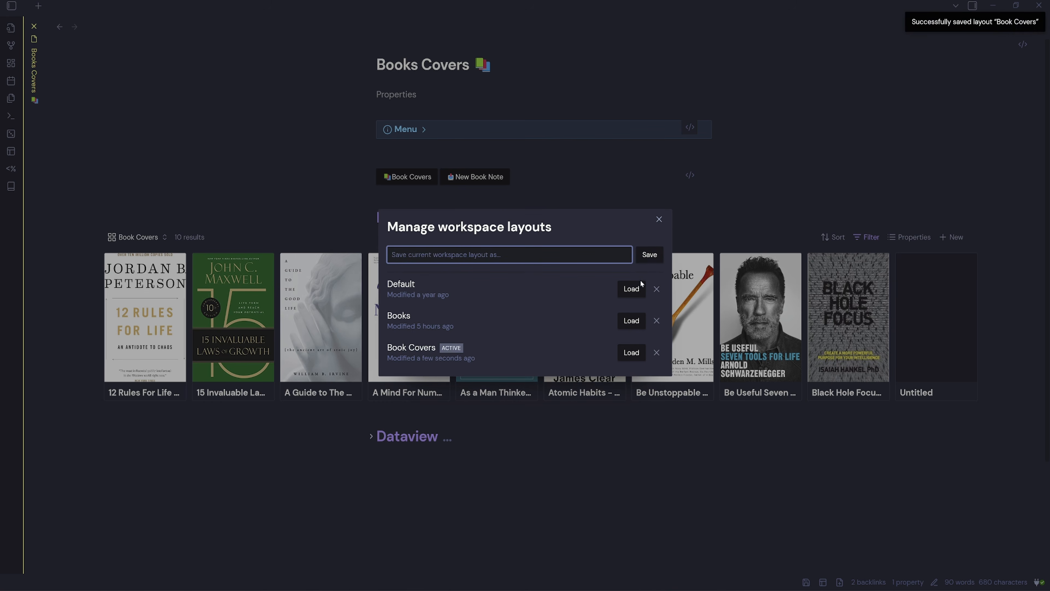
{"action": "left_click", "coordinate": [632, 320]}
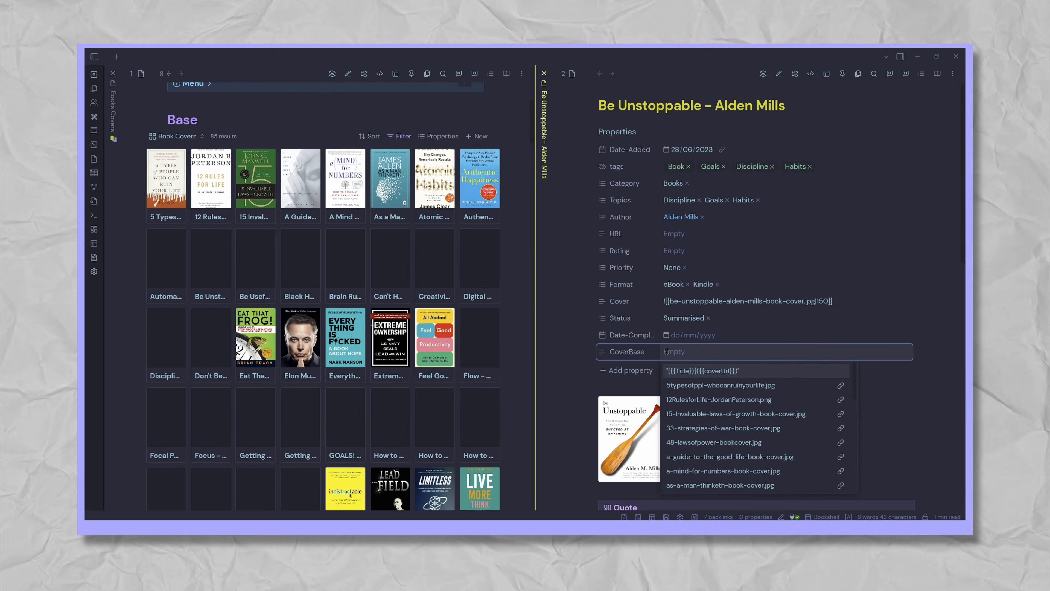
{"action": "left_click", "coordinate": [810, 74]}
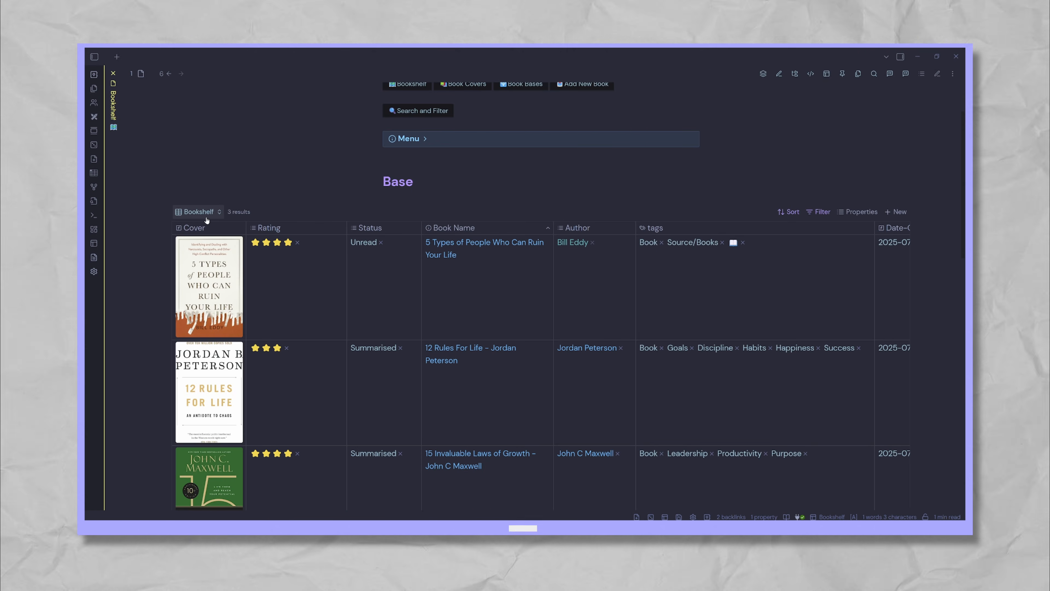